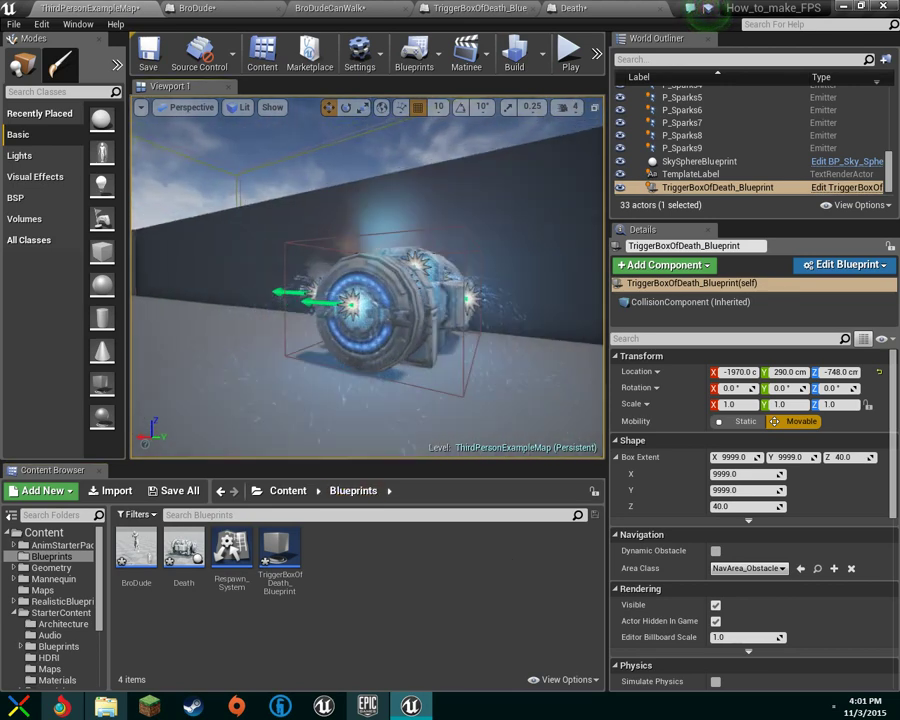
Delete the arena floor, its walls, the walkway meshes and the trigger box from the level in one multiple selection.
mouse_move(367, 277)
right_mouse_down()
mouse_move(400, 270)
mouse_move(320, 265)
mouse_move(400, 275)
mouse_move(305, 278)
mouse_move(400, 290)
mouse_move(480, 285)
mouse_move(450, 295)
mouse_move(420, 335)
mouse_move(375, 262)
mouse_move(505, 285)
mouse_move(385, 280)
mouse_move(425, 292)
right_mouse_up()
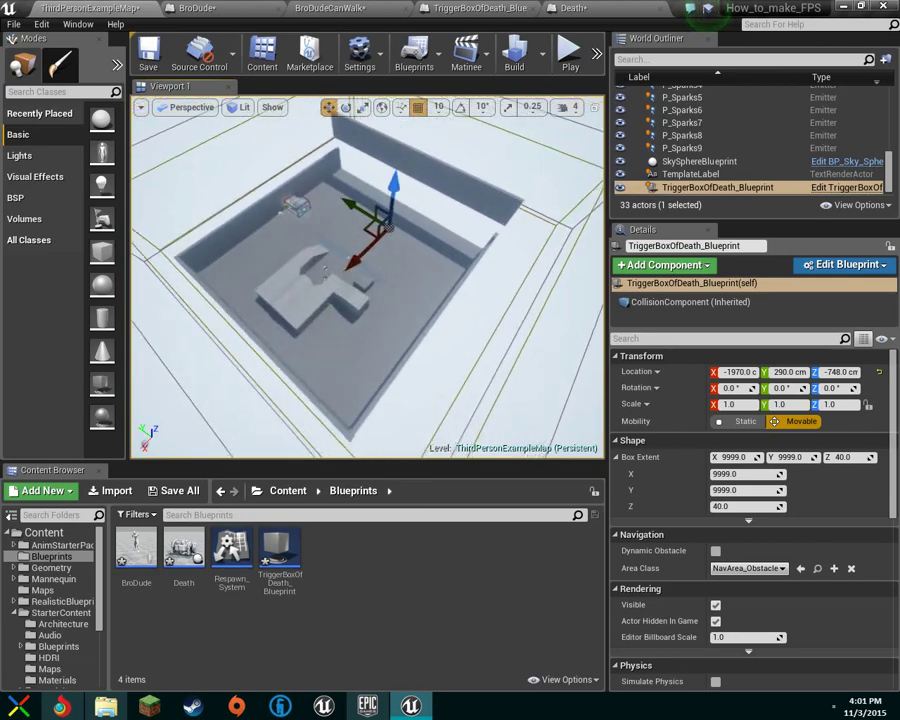
right_click_drag(425, 292, 441, 331)
left_click(376, 243, "ctrl")
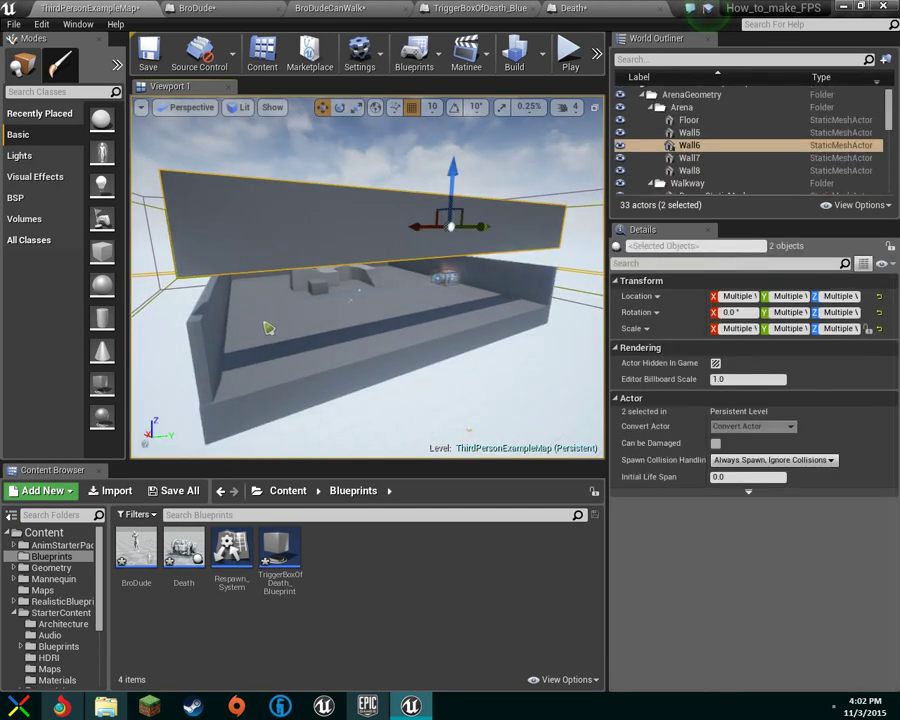
left_click(268, 355, "ctrl")
left_click(236, 316, "ctrl")
left_click(306, 282, "ctrl")
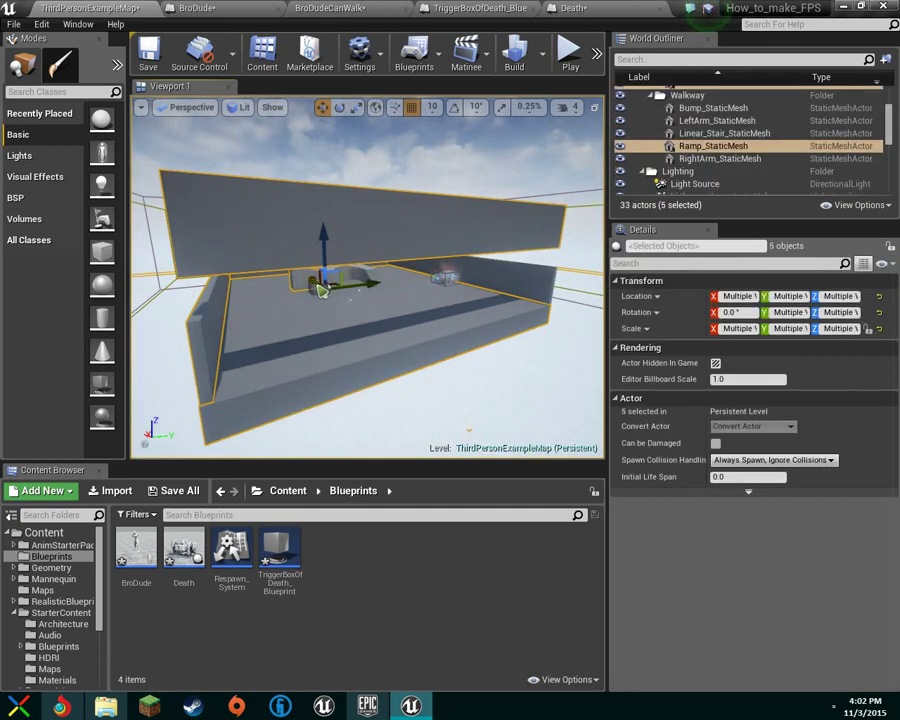
left_click(321, 288, "ctrl")
right_click_drag(389, 296, 389, 296)
left_click(352, 288, "ctrl")
left_click(380, 262, "ctrl")
left_click(394, 288, "ctrl")
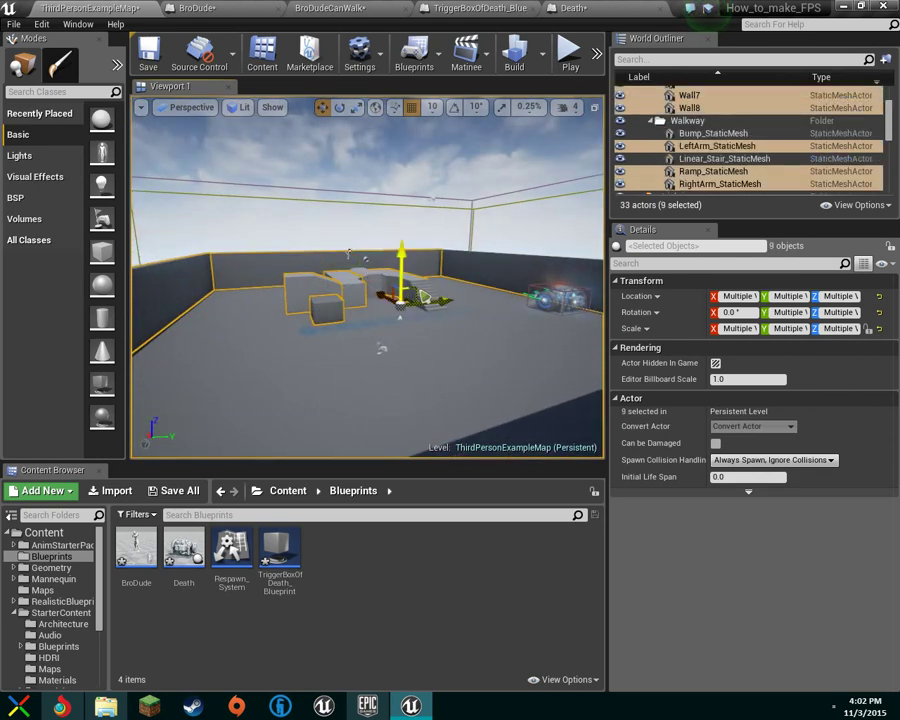
left_click(400, 316, "ctrl")
left_click(370, 282, "ctrl")
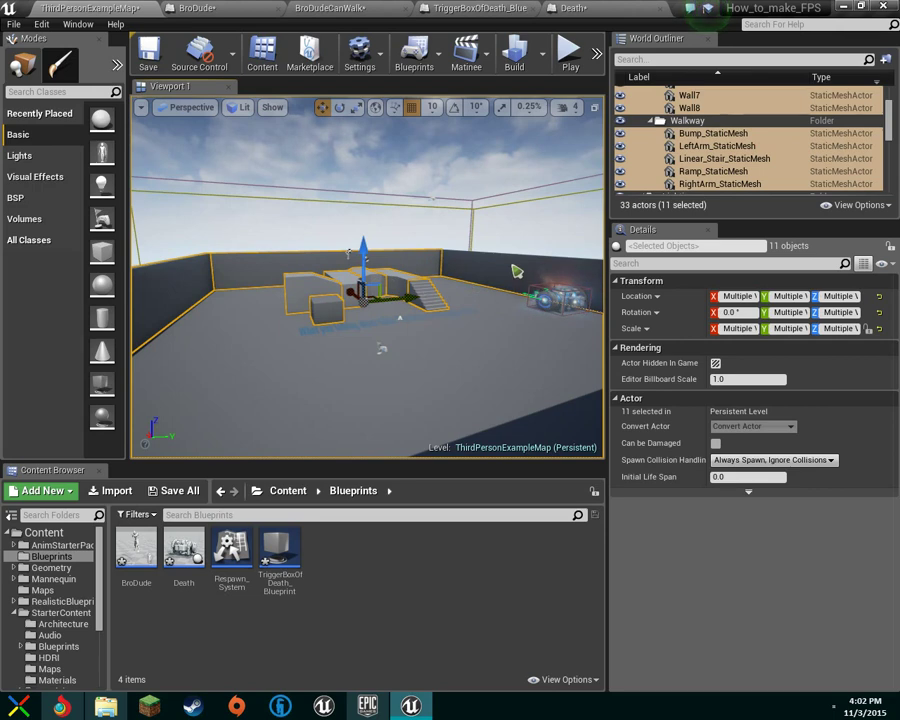
left_click(516, 271, "ctrl")
right_click_drag(516, 271, 516, 271)
key("s")
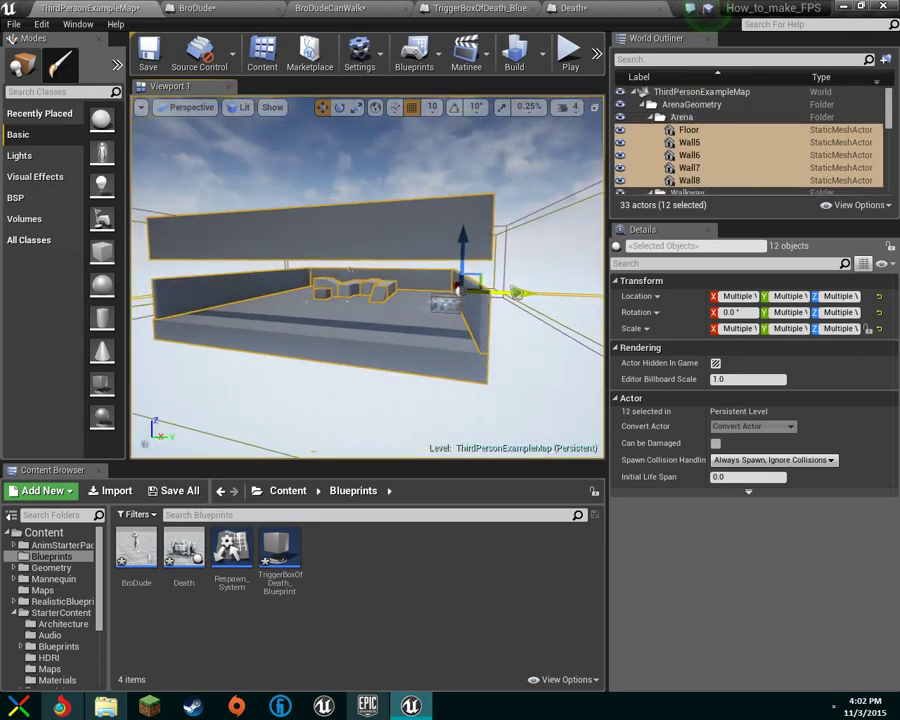
key("Delete")
Delete the leftover template actor near the middle of the emptied arena.
right_click_drag(399, 319, 417, 316)
key("w")
left_click(417, 316)
key("Delete")
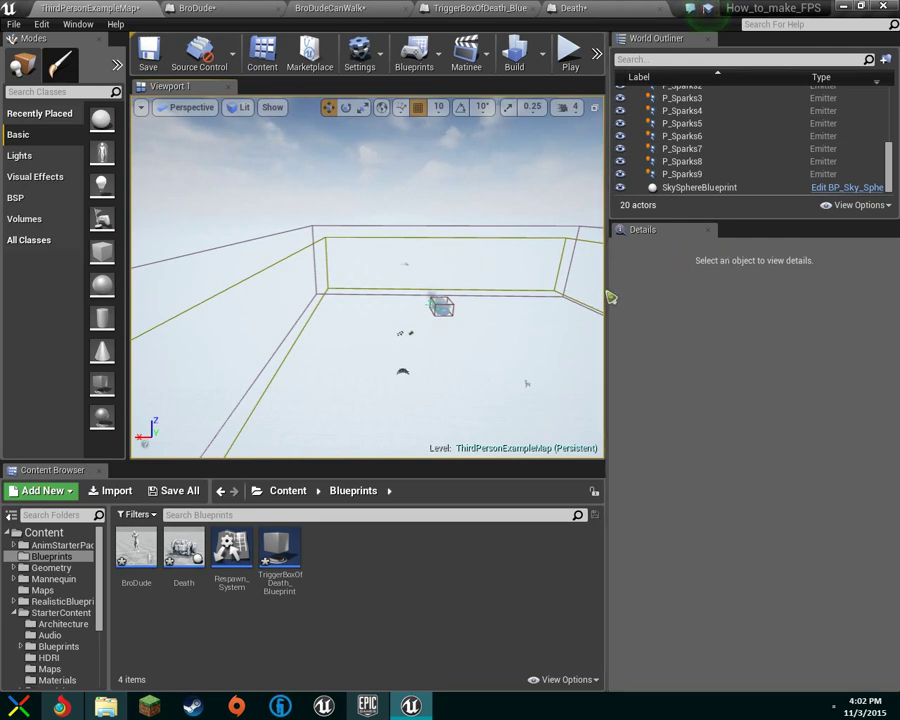
Widen the viewport area and switch to Landscape mode.
left_click_drag(611, 297, 783, 268)
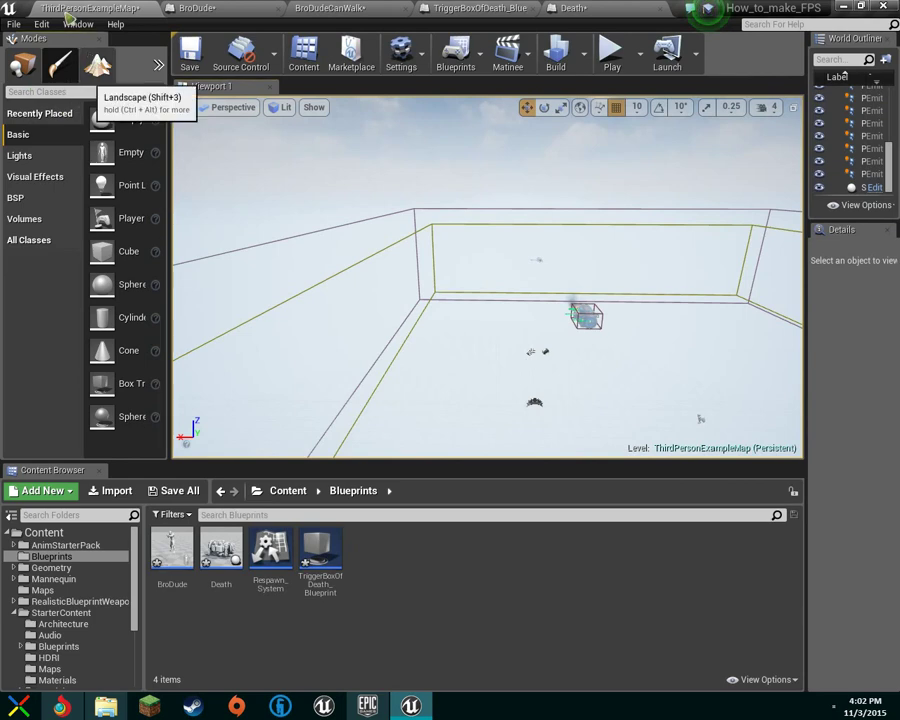
left_click(97, 65)
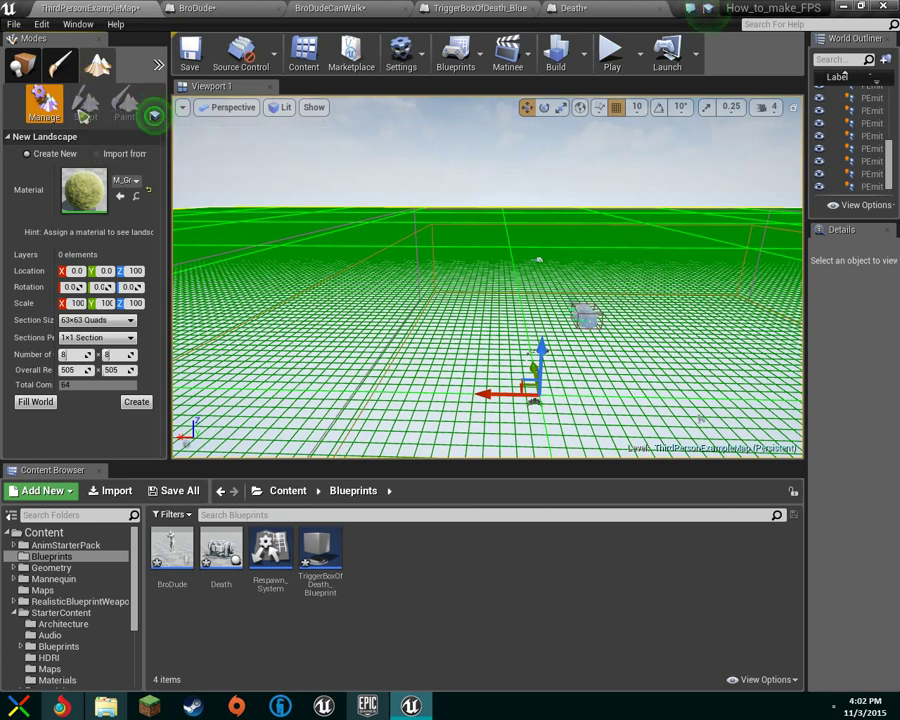
Examine the extent of the green landscape preview grid around the machine and the level volumes.
right_click_drag(487, 277, 577, 350)
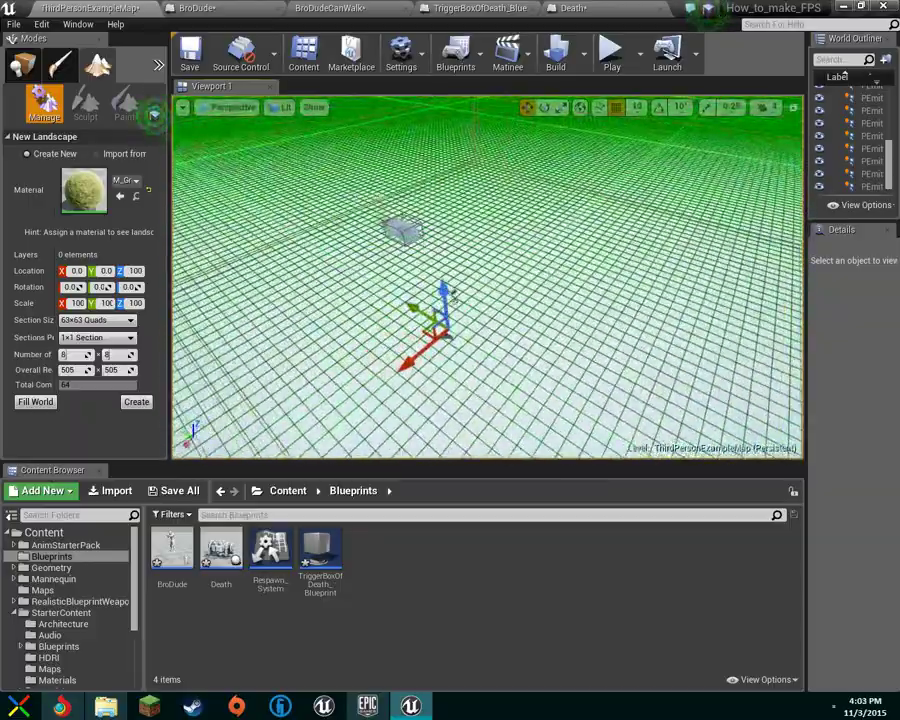
right_click_drag(447, 293, 475, 200)
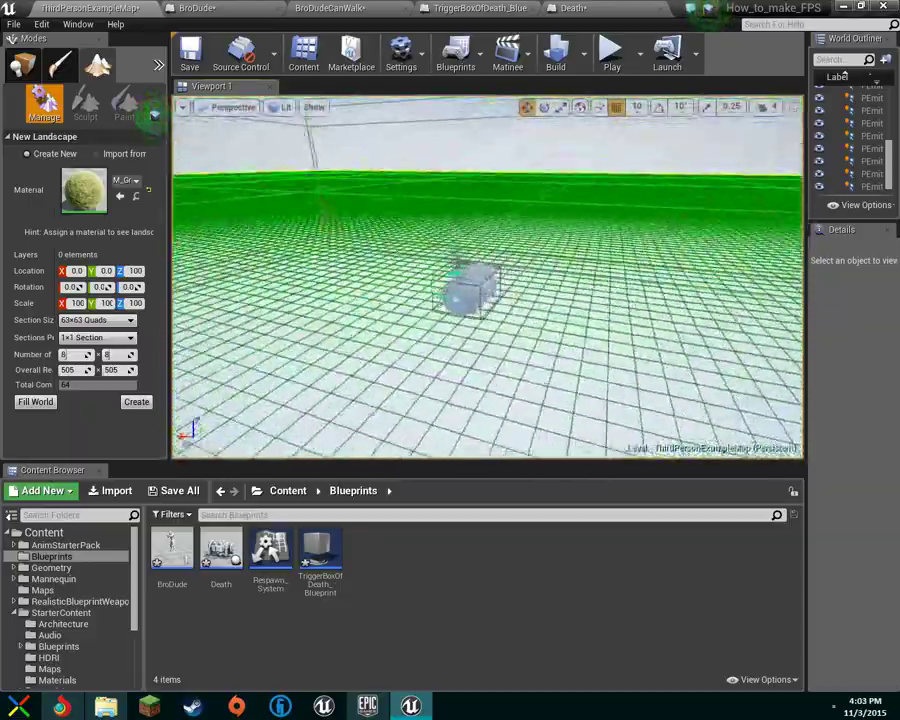
right_click_drag(487, 277, 600, 278)
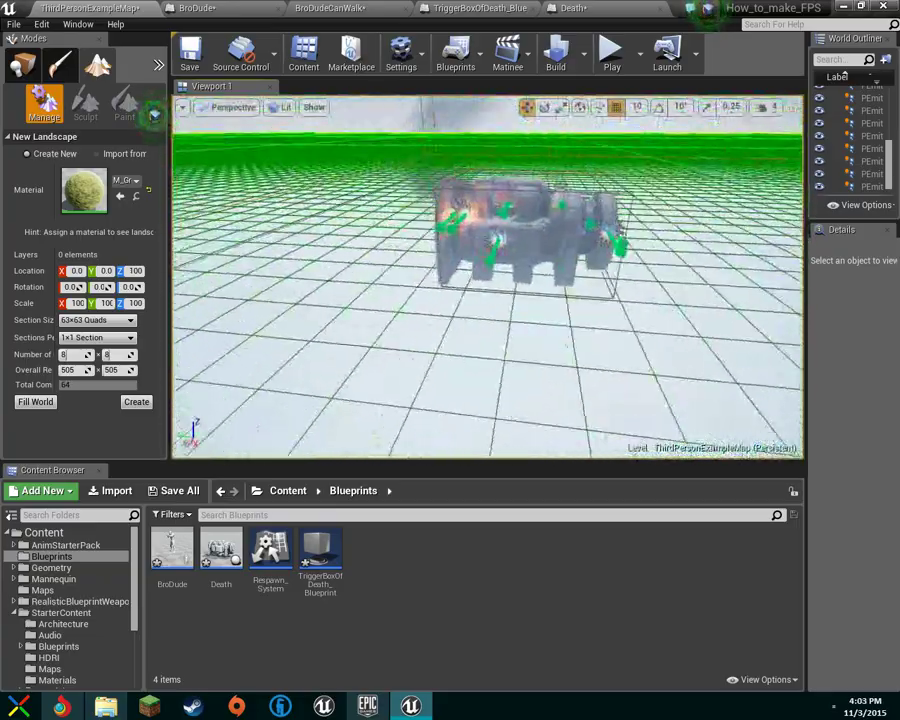
right_click_drag(487, 277, 610, 277)
right_click_drag(487, 277, 620, 265)
right_click_drag(487, 277, 540, 295)
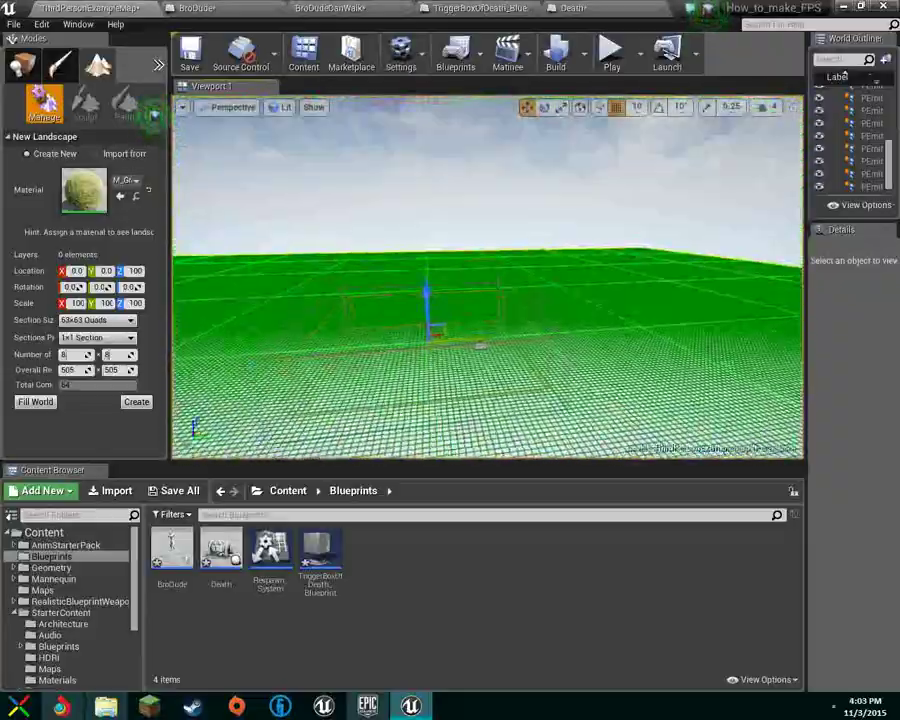
right_click_drag(487, 277, 490, 340)
key("s")
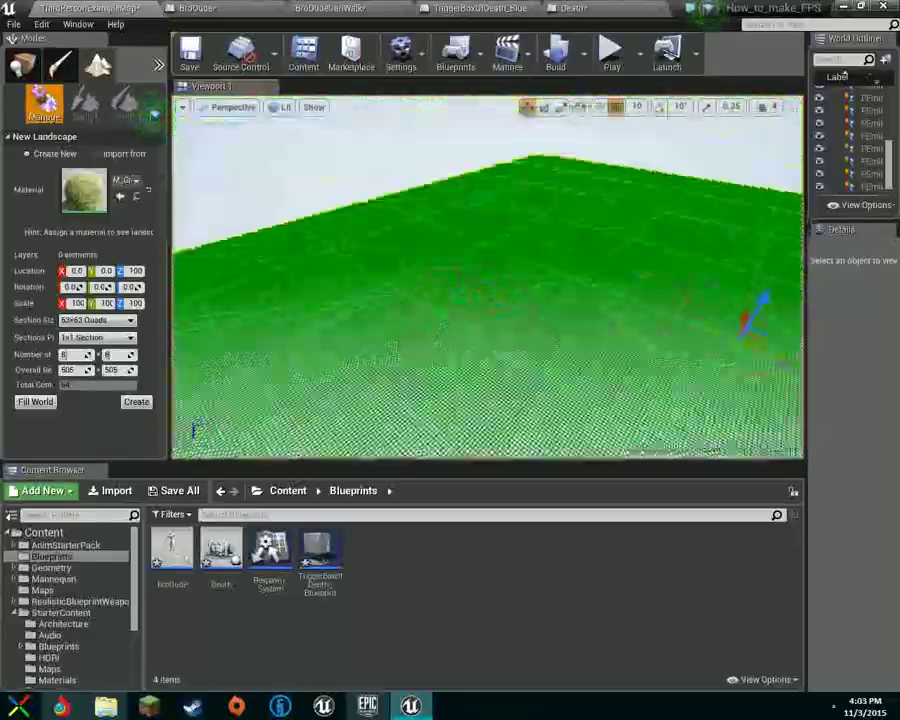
right_click_drag(487, 277, 590, 345)
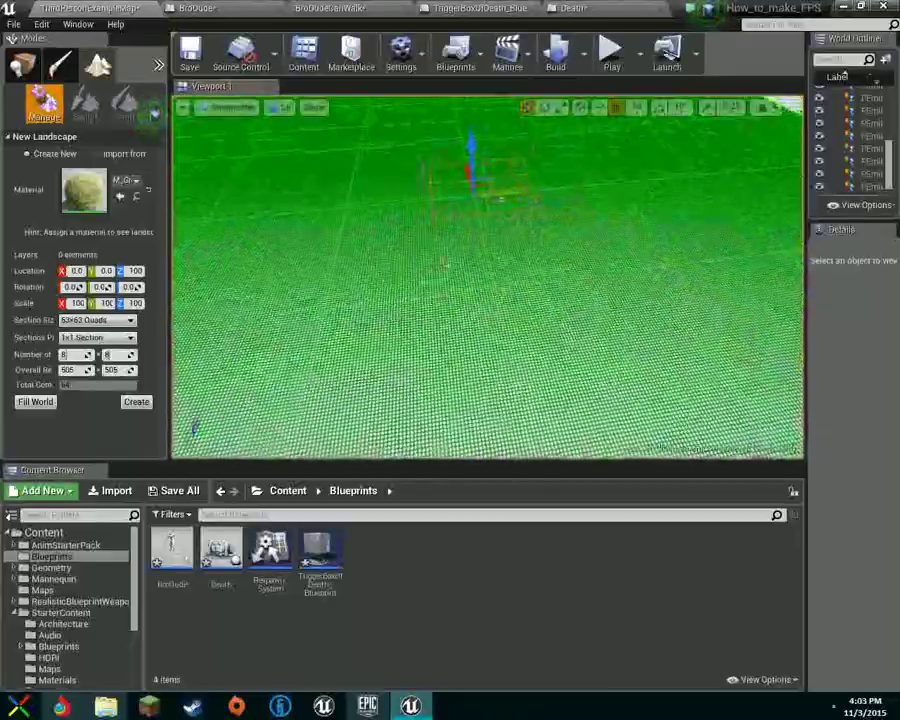
Set the new landscape's sections per component to 2×2 Sections, comparing it with the 1×1 option.
left_click(97, 337)
left_click(95, 367)
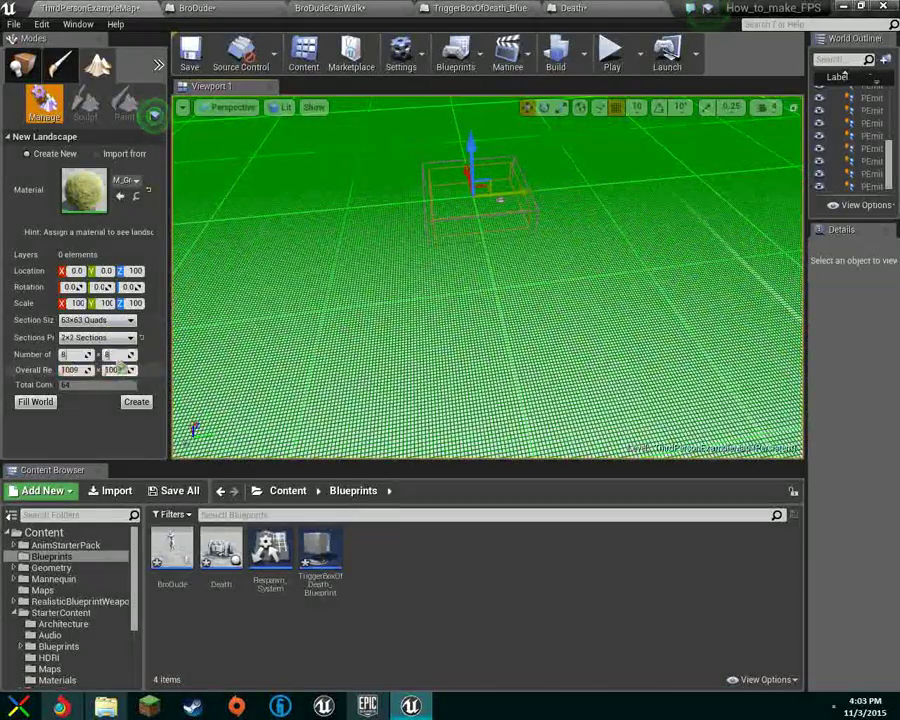
right_click_drag(283, 321, 200, 235)
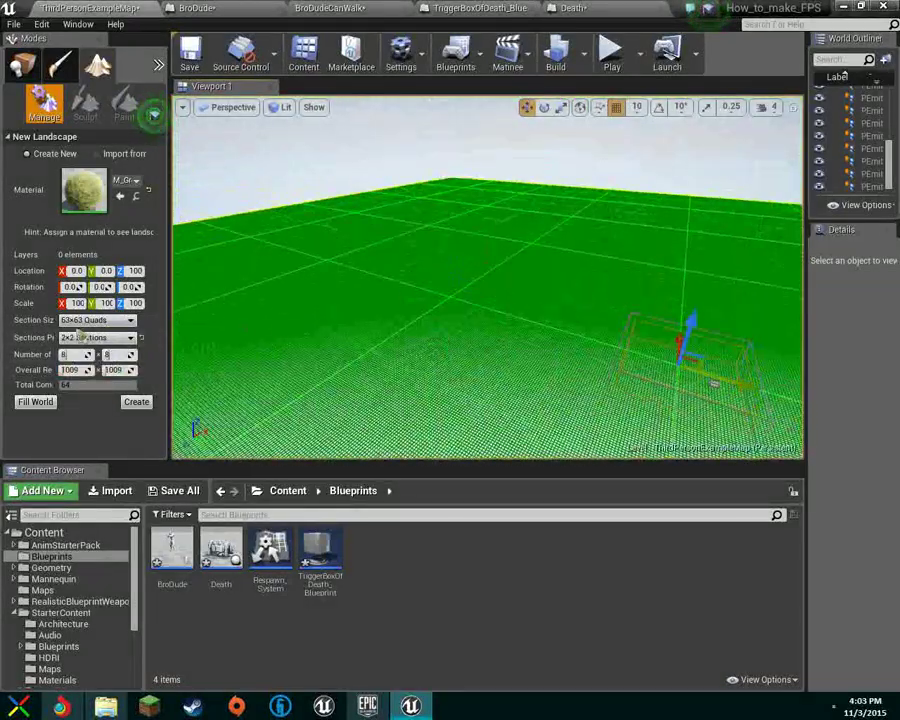
left_click(97, 337)
left_click(92, 350)
left_click(120, 337)
left_click(95, 365)
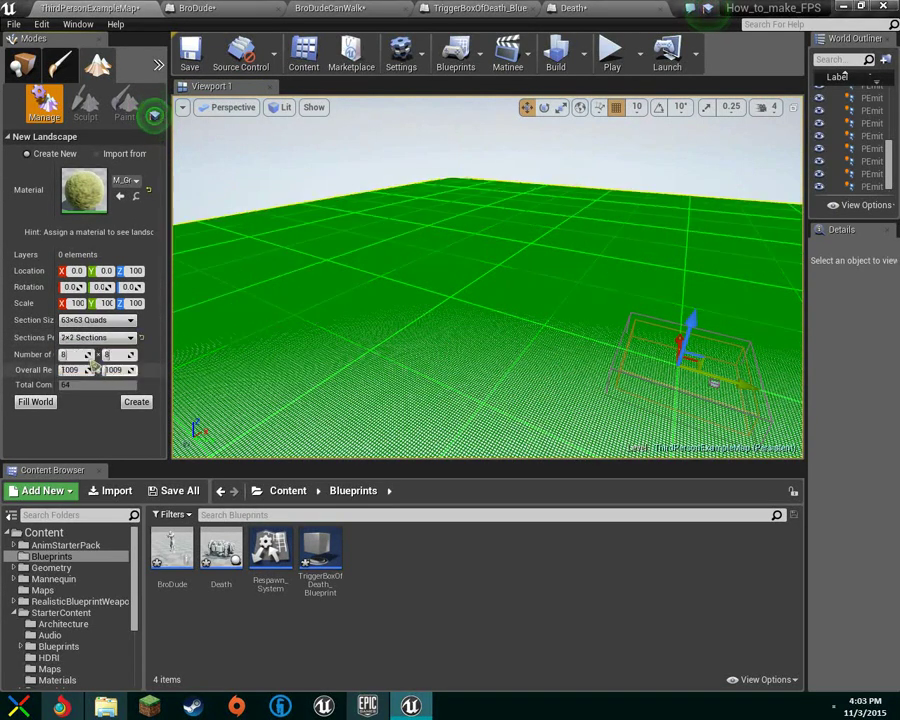
Raise the new landscape's number of components to 32 × 32.
type("9999")
left_click(115, 356)
type("99")
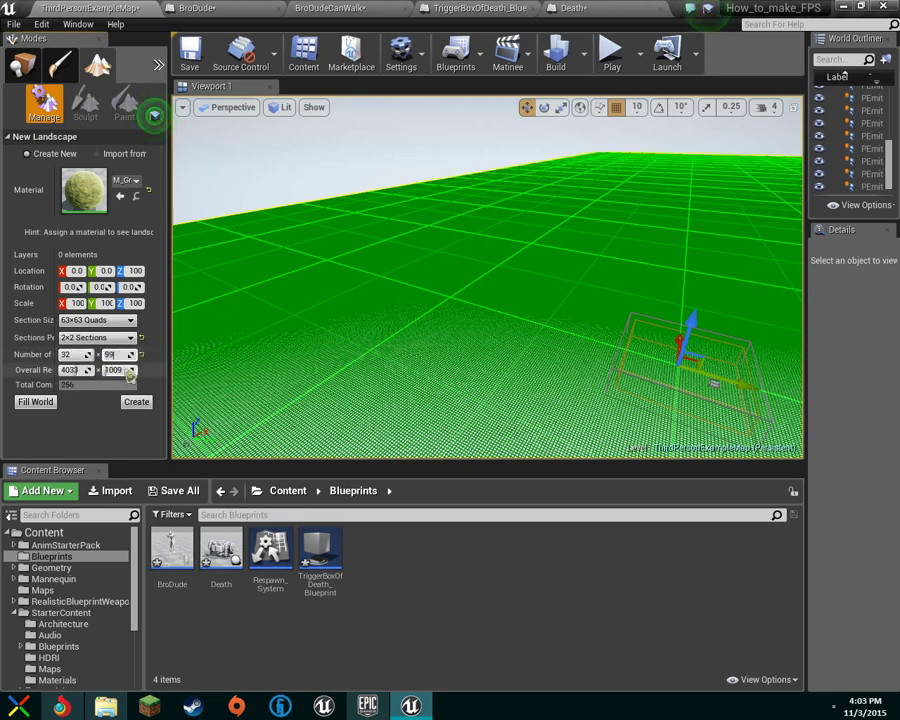
key("Return")
type("9999999999")
left_click(87, 404)
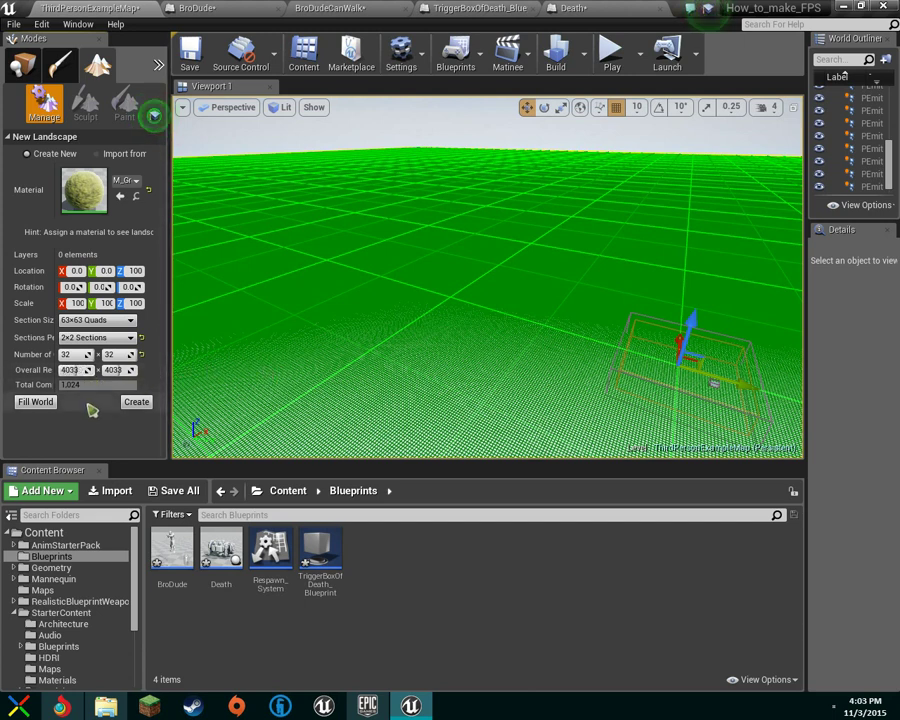
left_click_drag(7, 366, 6, 374)
right_click_drag(490, 400, 490, 300)
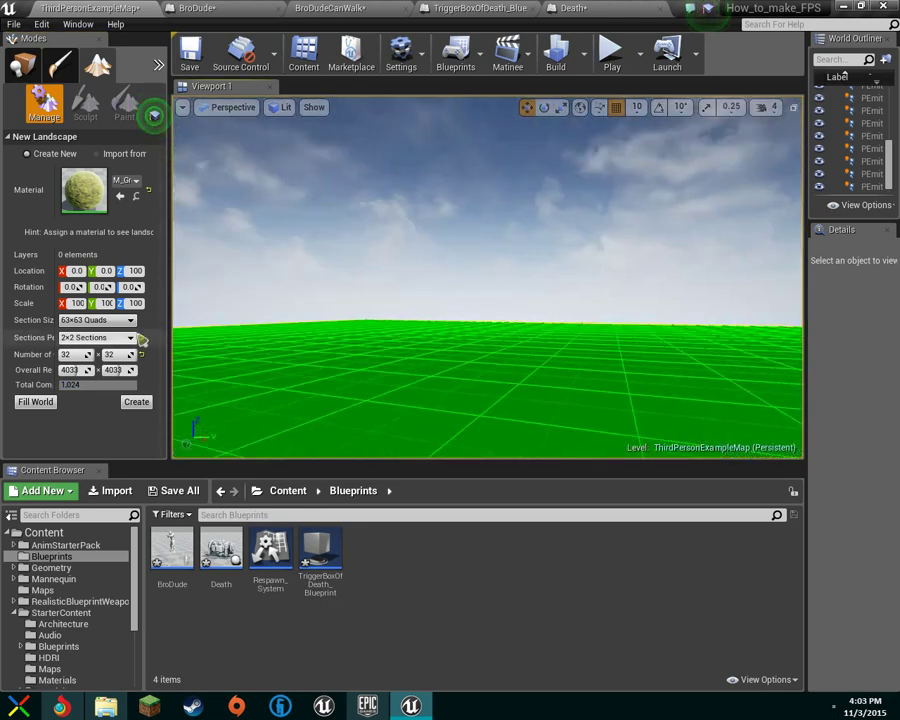
Set the section size to 255×255 Quads and the number of components to 16 × 16.
left_click(135, 338)
left_click(130, 321)
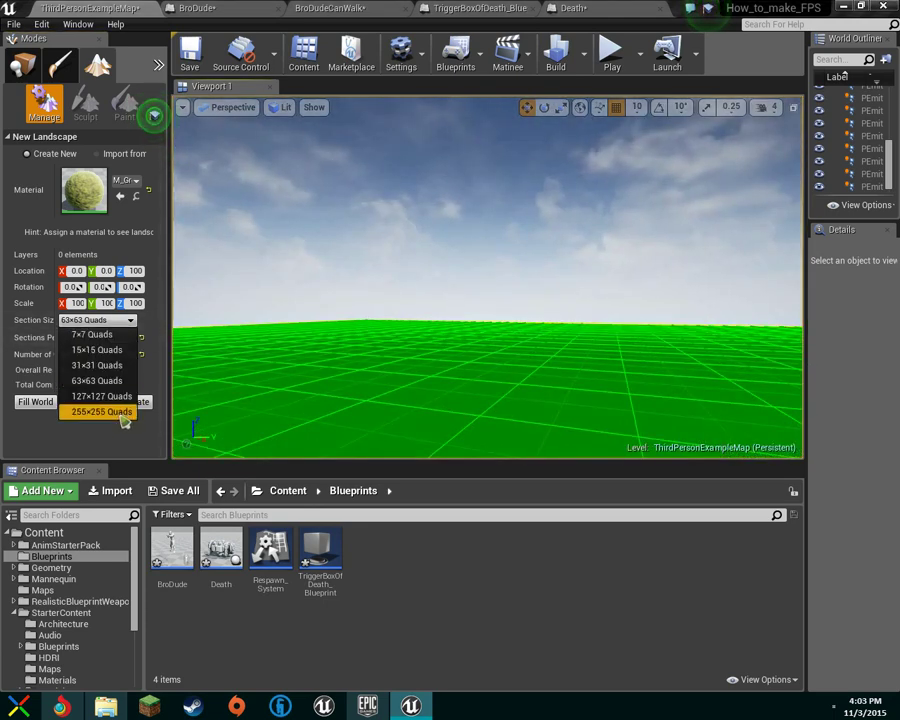
left_click(101, 411)
left_click(121, 356)
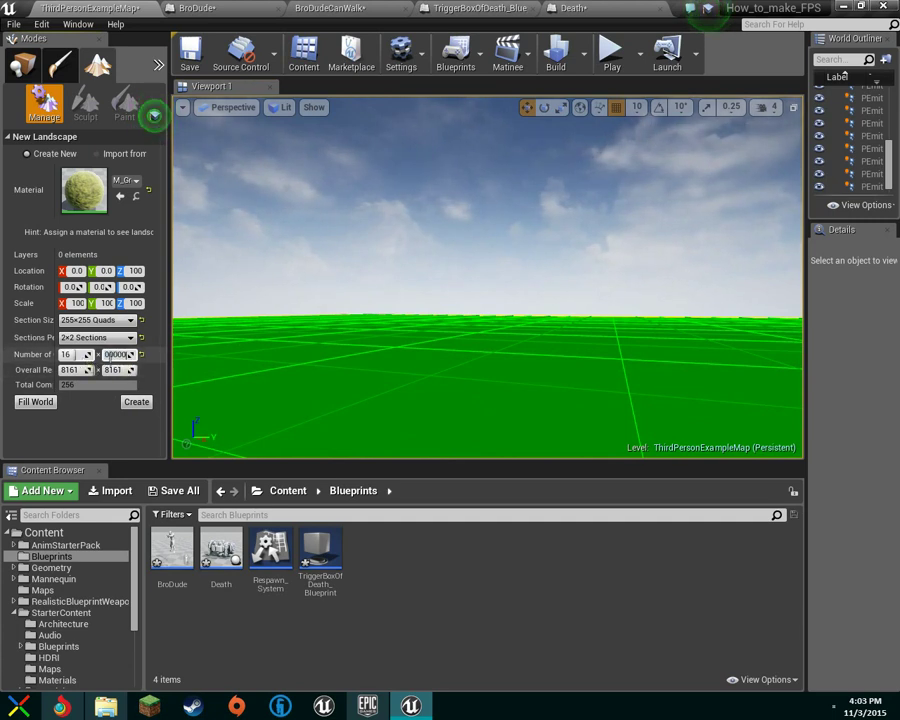
type("9")
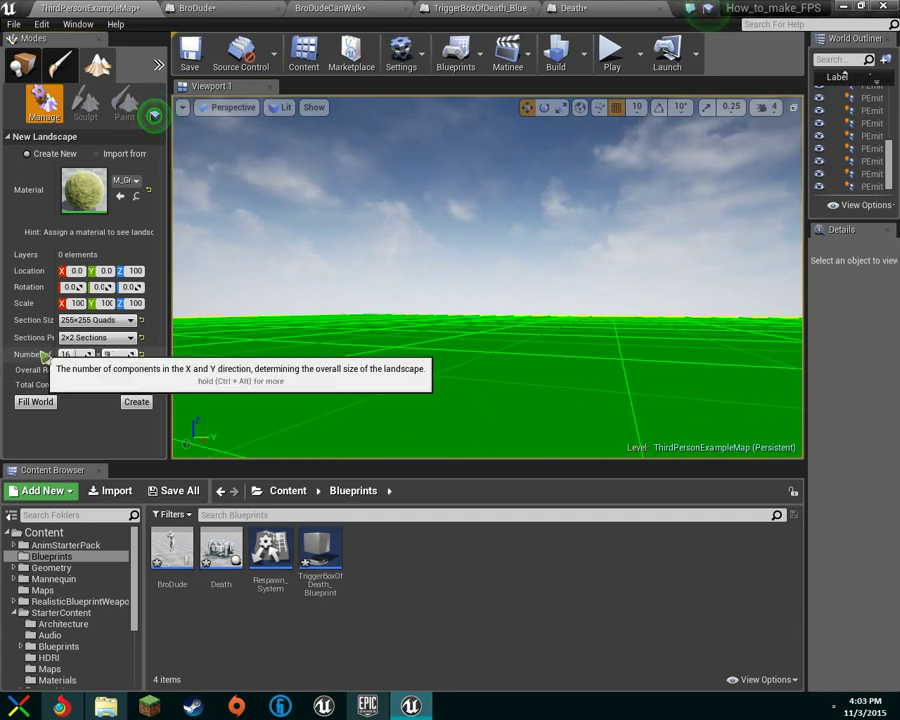
type("9999")
left_click(80, 356)
type("99999")
left_click(82, 426)
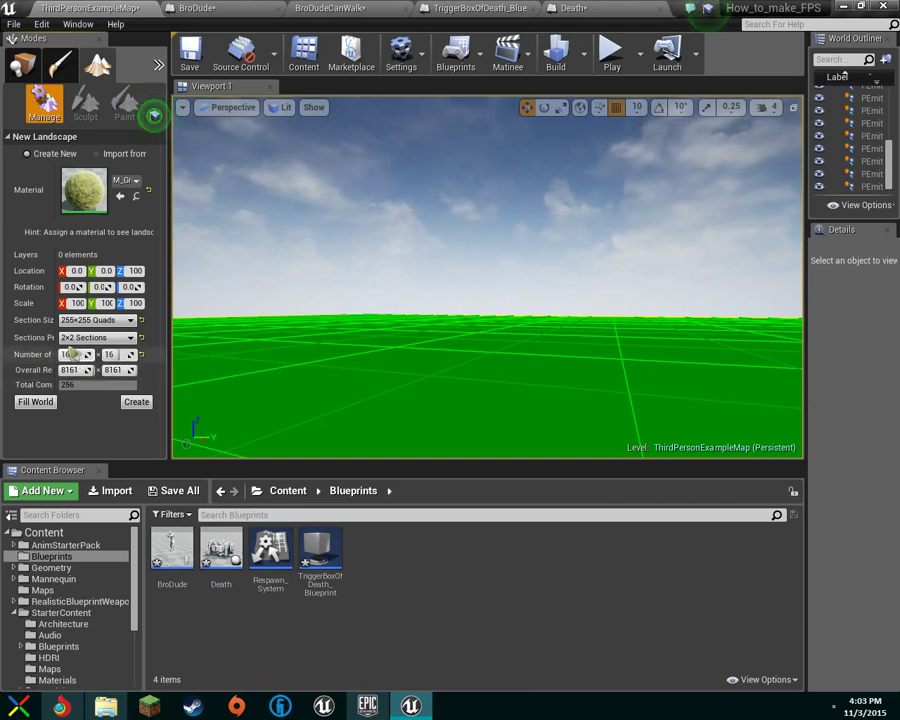
Raise the viewport camera speed to 8.
right_click_drag(354, 383, 699, 237)
left_click(767, 107)
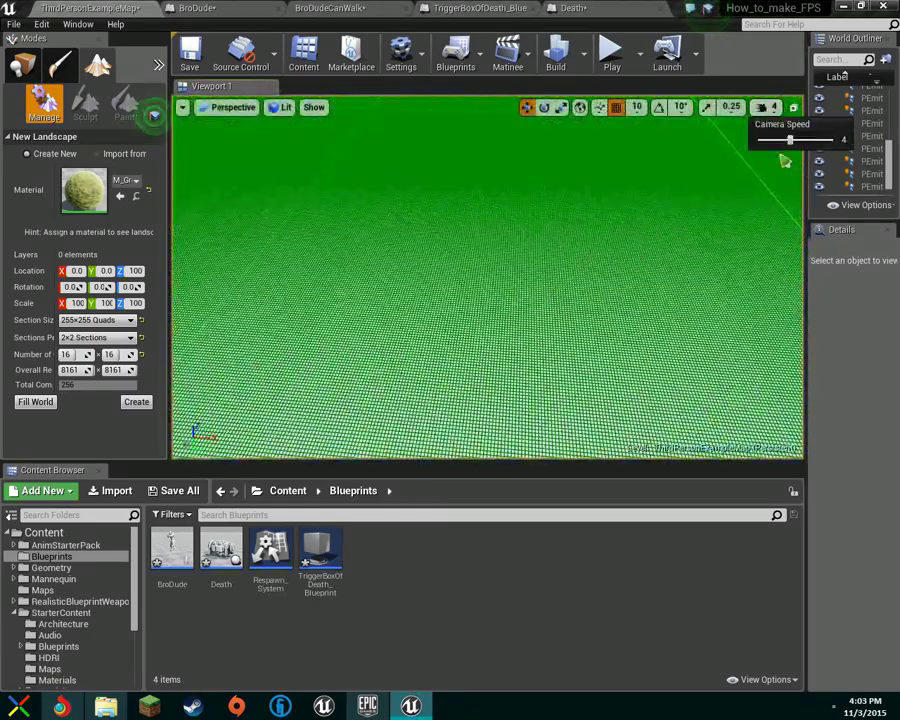
left_click_drag(826, 144, 842, 151)
Inspect the enlarged landscape preview from far away and check its height relative to the sparking machine.
right_click_drag(657, 239, 655, 320)
key("s")
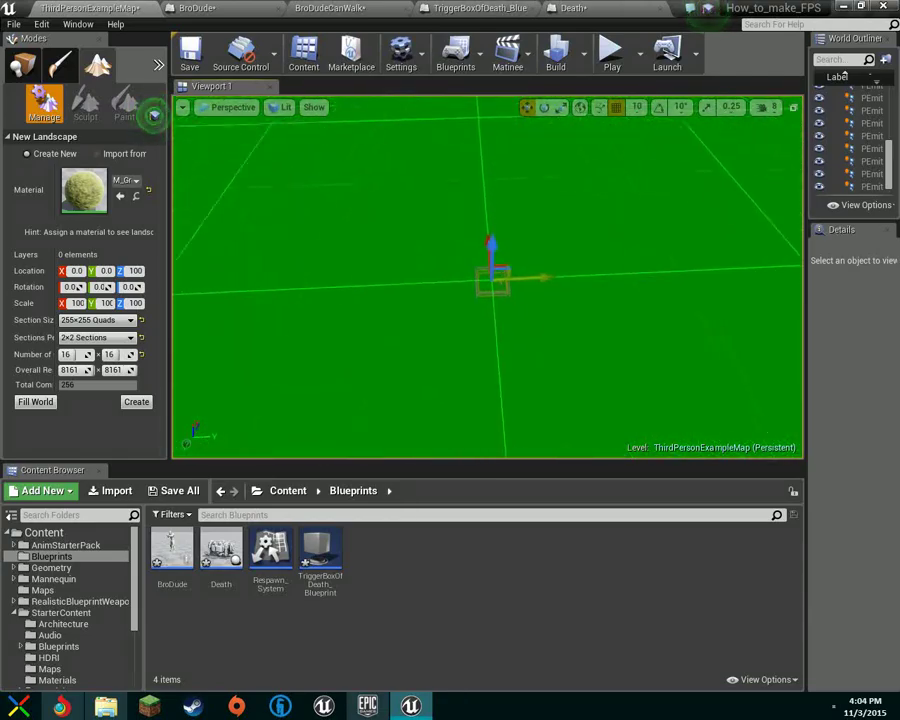
key("w")
right_click_drag(655, 320, 730, 245)
key("w")
right_click_drag(640, 270, 778, 279)
key("w")
right_click_drag(660, 316, 669, 331)
key("w")
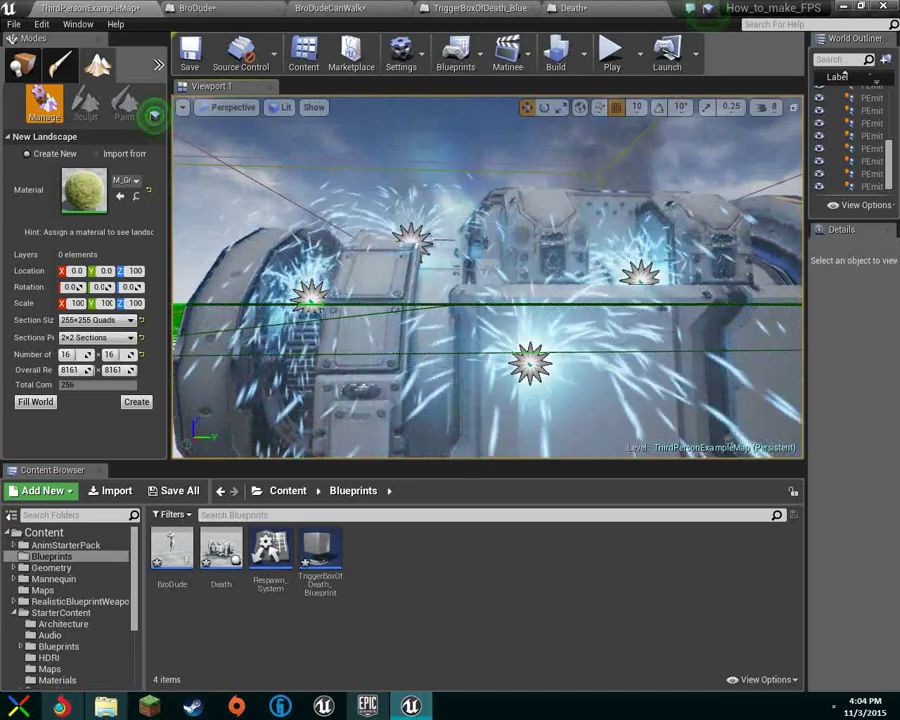
key("s")
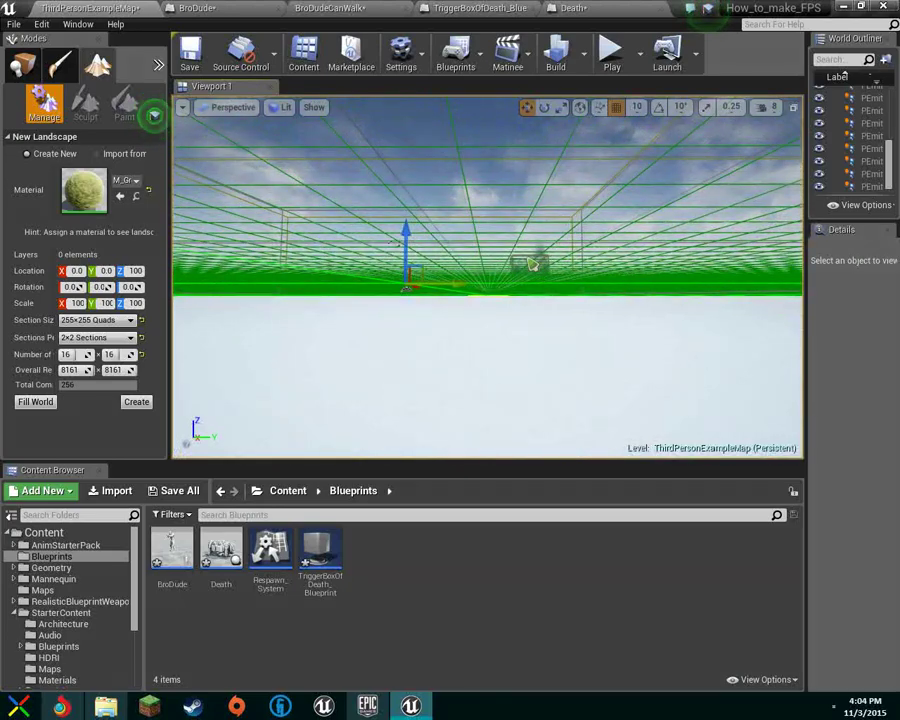
Switch to Place mode and select the Death machine in the level.
left_click(22, 66)
key("w")
right_click_drag(441, 173, 441, 173)
key("s")
left_click(584, 251)
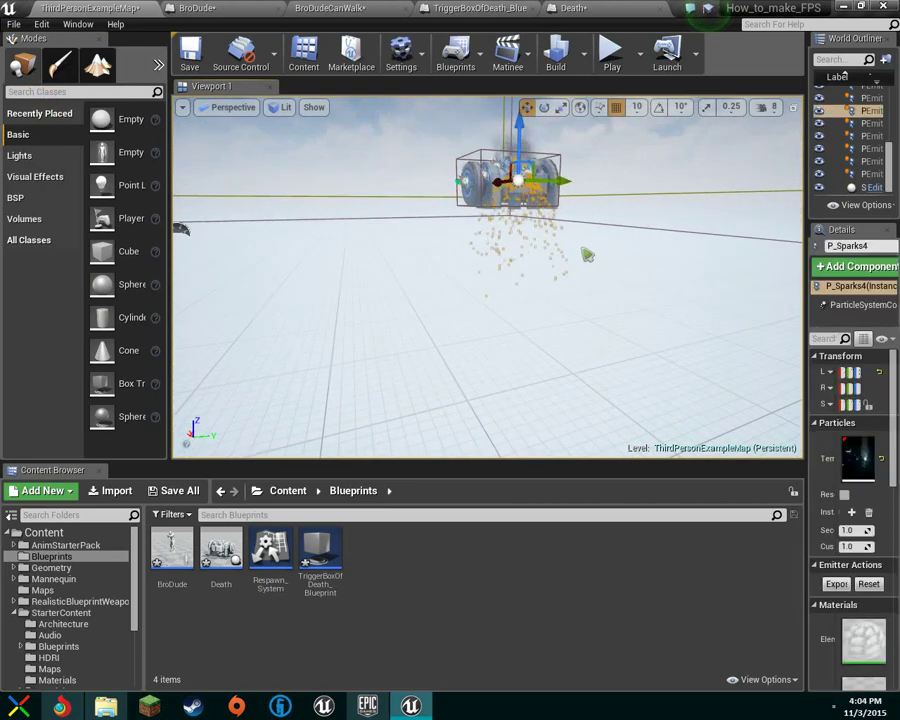
left_click(584, 232)
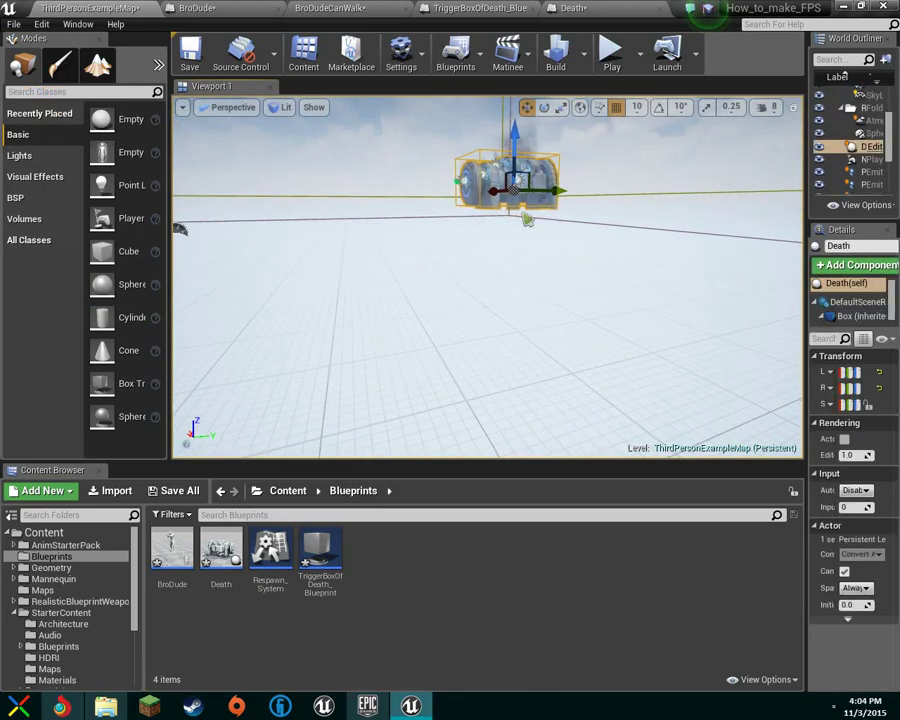
right_click(452, 200)
Switch to Landscape mode and set the new landscape's section size to 63×63 Quads with 1×1 Section per component.
left_click(97, 66)
right_click_drag(488, 278, 450, 195)
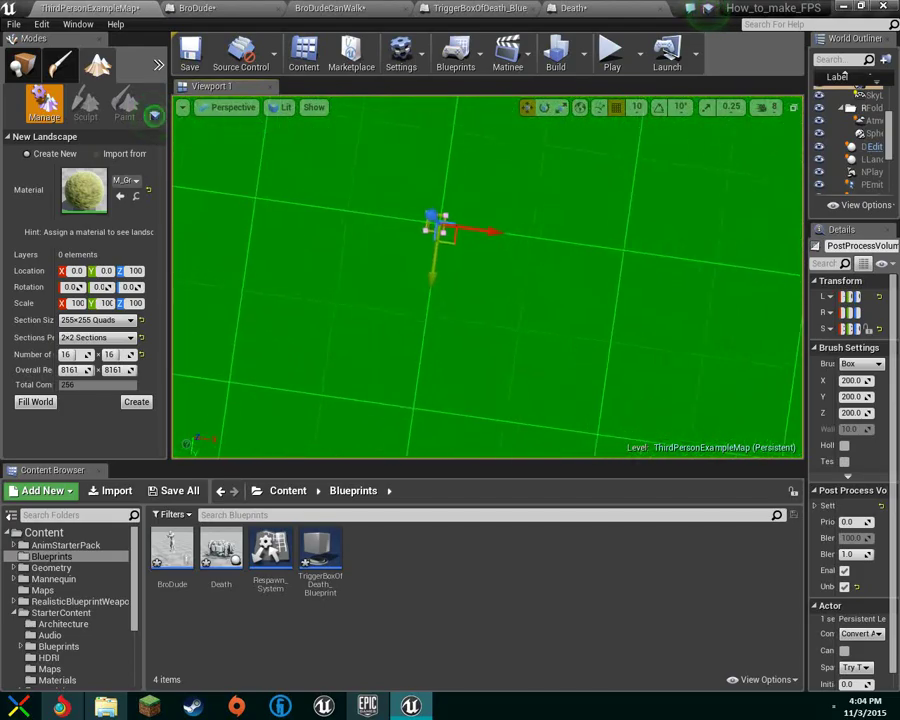
key("w")
right_click_drag(456, 302, 325, 265)
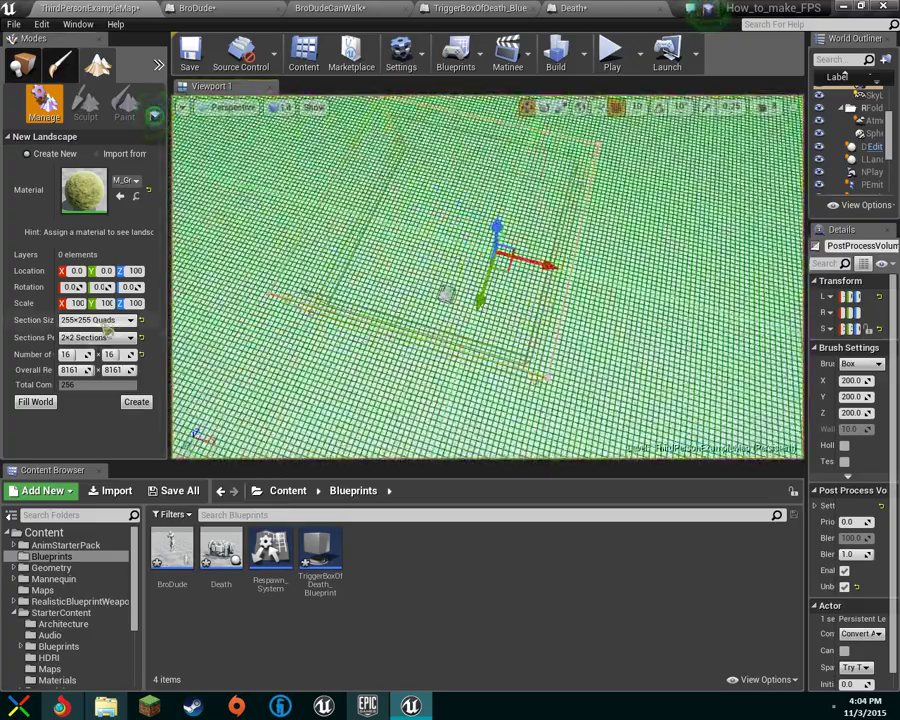
left_click(112, 320)
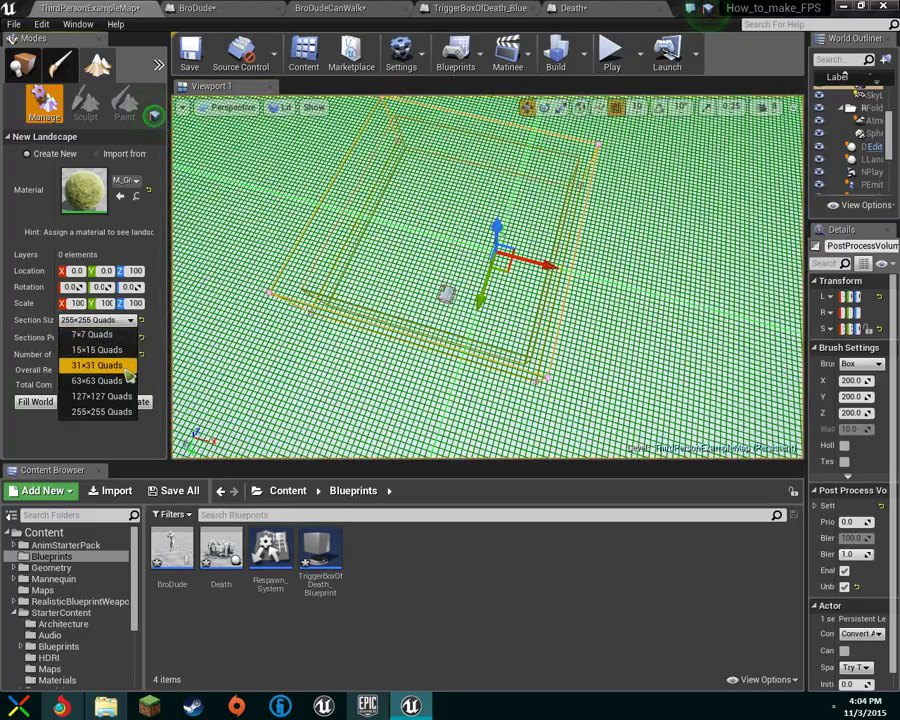
left_click(100, 380)
left_click(120, 338)
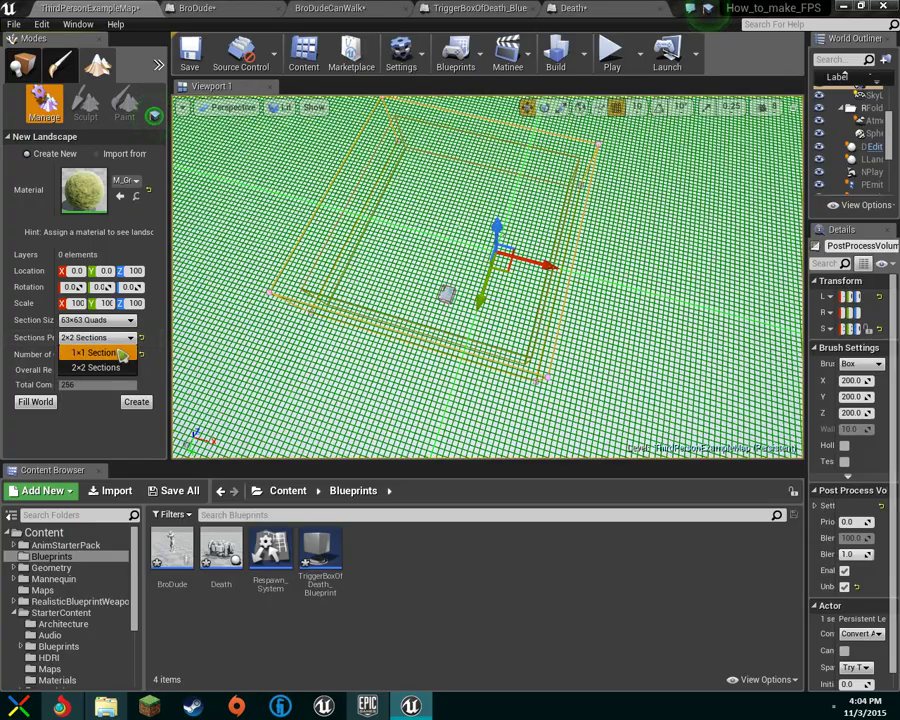
left_click(95, 353)
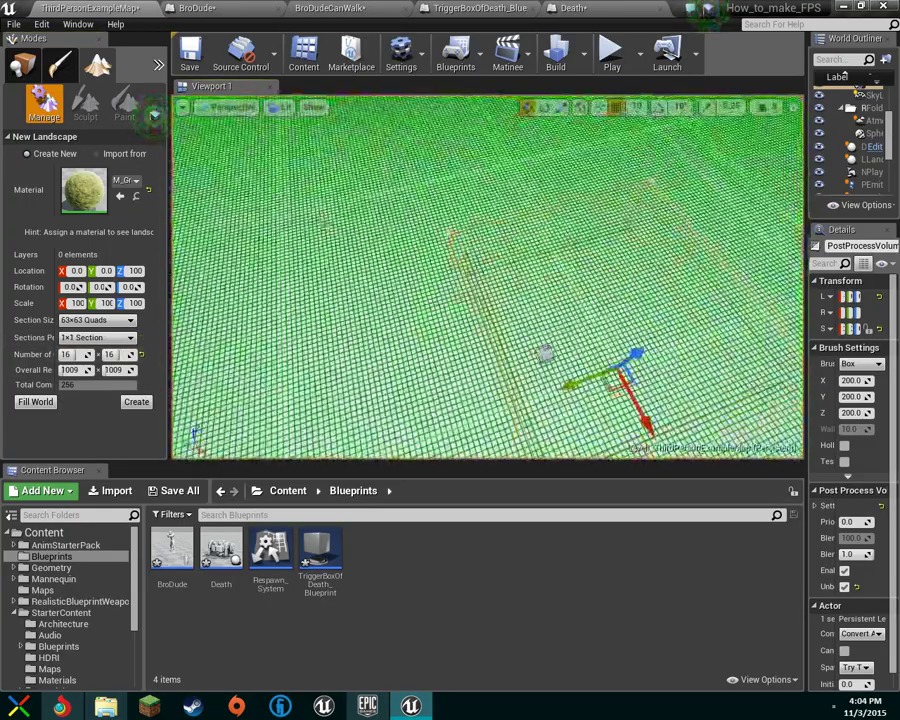
Look through the available landscape materials and create the new landscape.
left_click(127, 180)
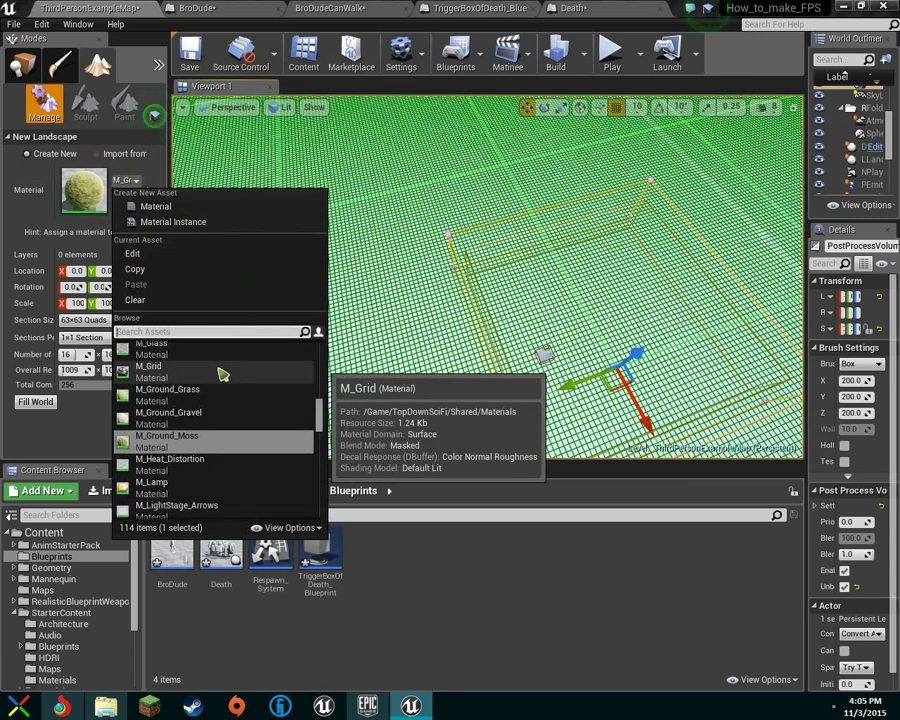
scroll(248, 445, "down", 3)
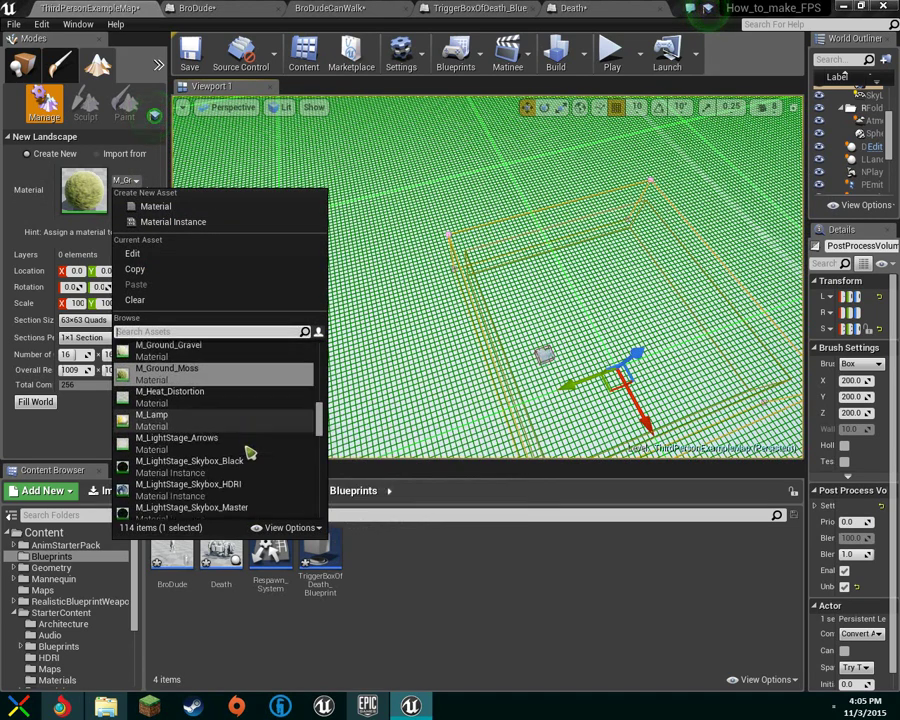
scroll(250, 438, "up", 3)
scroll(225, 472, "down", 4)
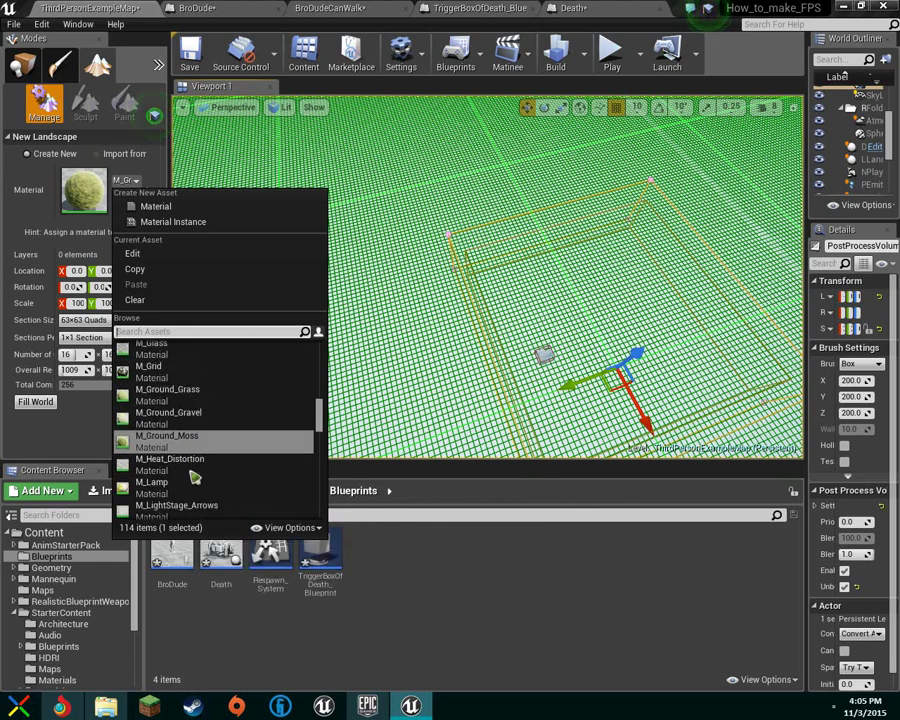
scroll(193, 472, "up", 2)
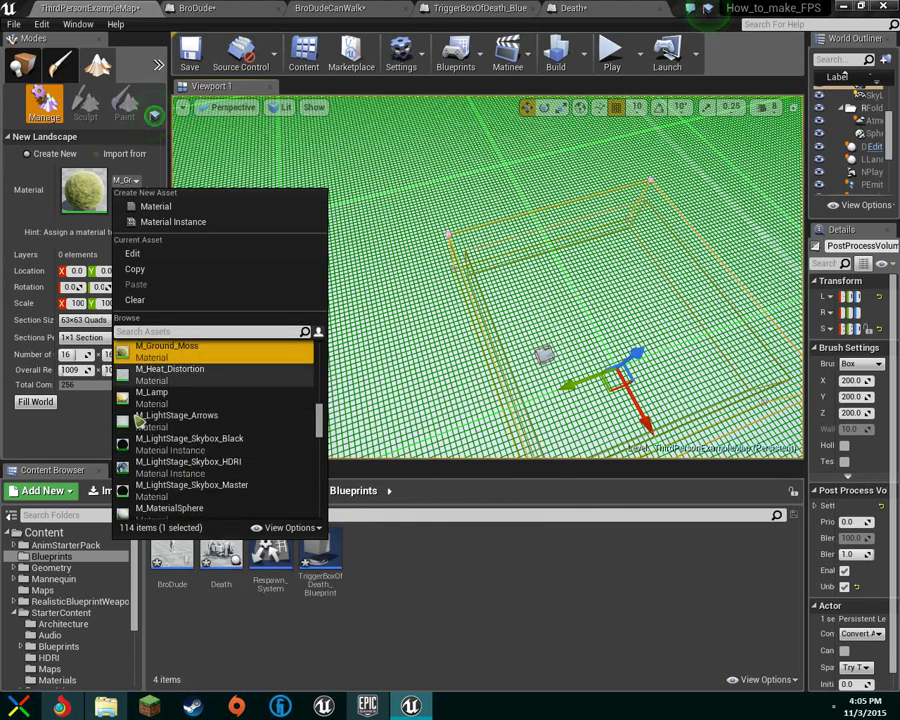
left_click(87, 440)
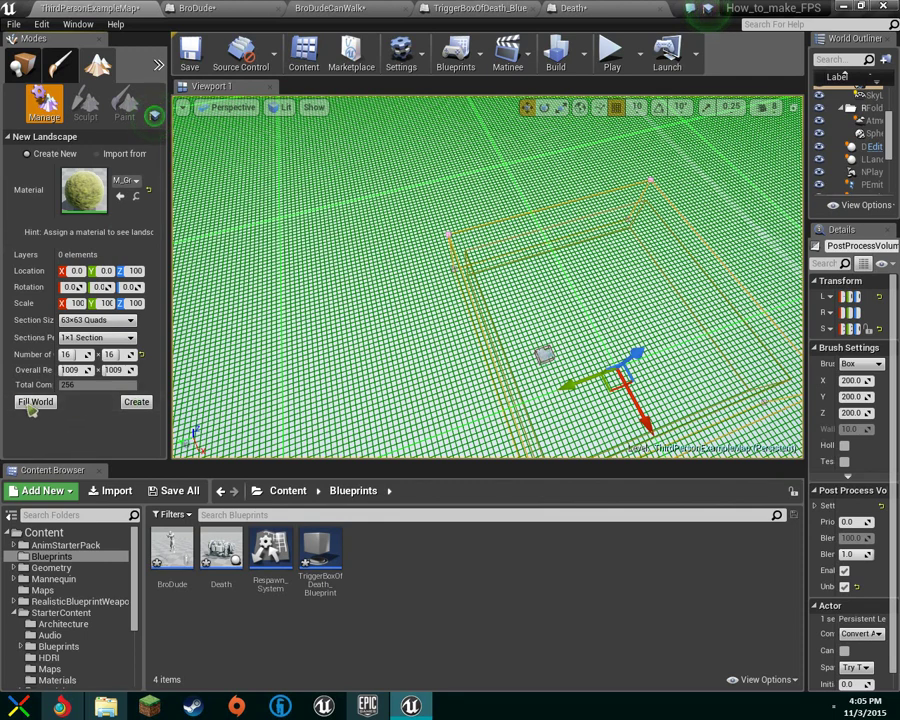
left_click(132, 405)
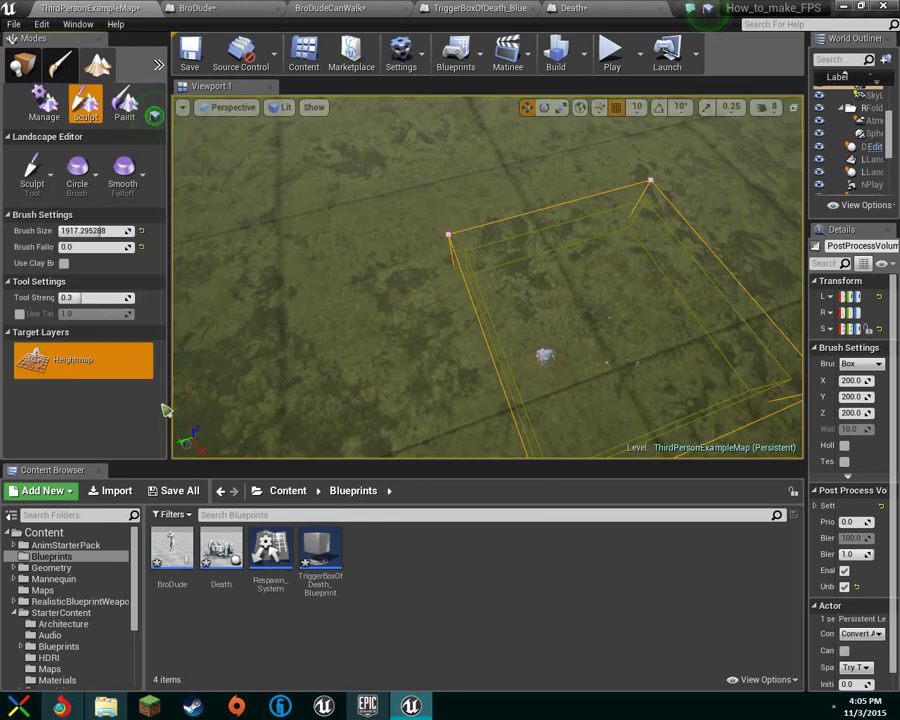
Inspect the created landscape from several angles and distances, checking how it extends around the level's volumes.
mouse_move(458, 321)
right_mouse_down()
mouse_move(458, 200)
mouse_move(453, 323)
right_mouse_up()
mouse_move(542, 301)
right_mouse_down()
mouse_move(542, 172)
mouse_move(542, 262)
mouse_move(635, 262)
mouse_move(645, 278)
mouse_move(740, 292)
mouse_move(722, 290)
mouse_move(718, 268)
mouse_move(769, 277)
mouse_move(735, 248)
mouse_move(688, 264)
mouse_move(692, 254)
mouse_move(722, 268)
right_mouse_up()
key("s")
key("w")
key("w")
key("s")
key("s")
key("w")
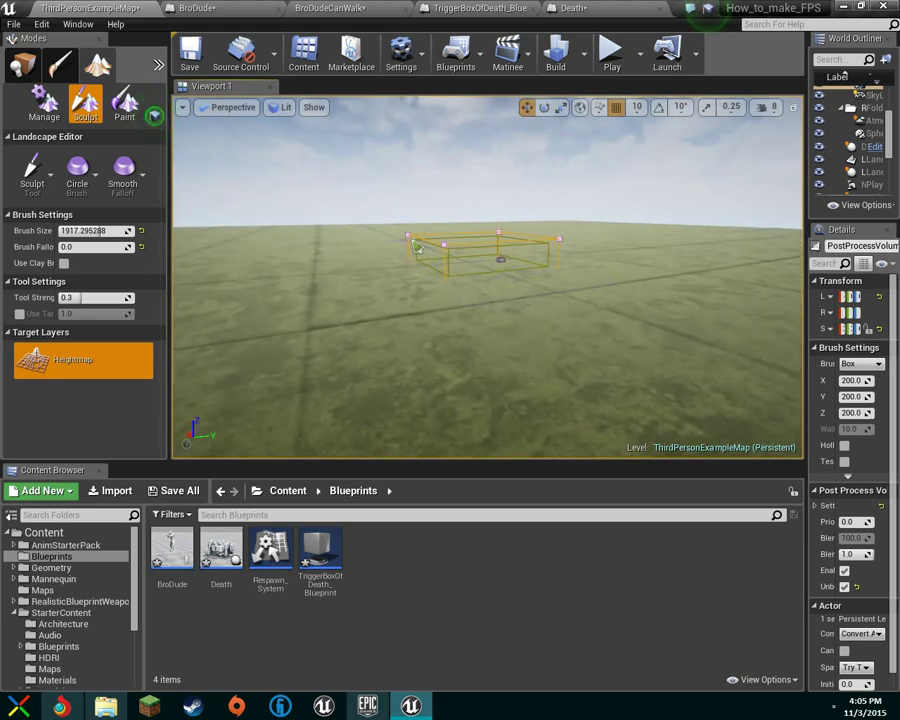
Switch to Place mode, select the lightmass importance and post-process volumes together, and scale them up to cover more of the landscape.
left_click(24, 74)
right_click_drag(362, 237, 360, 210)
key("w")
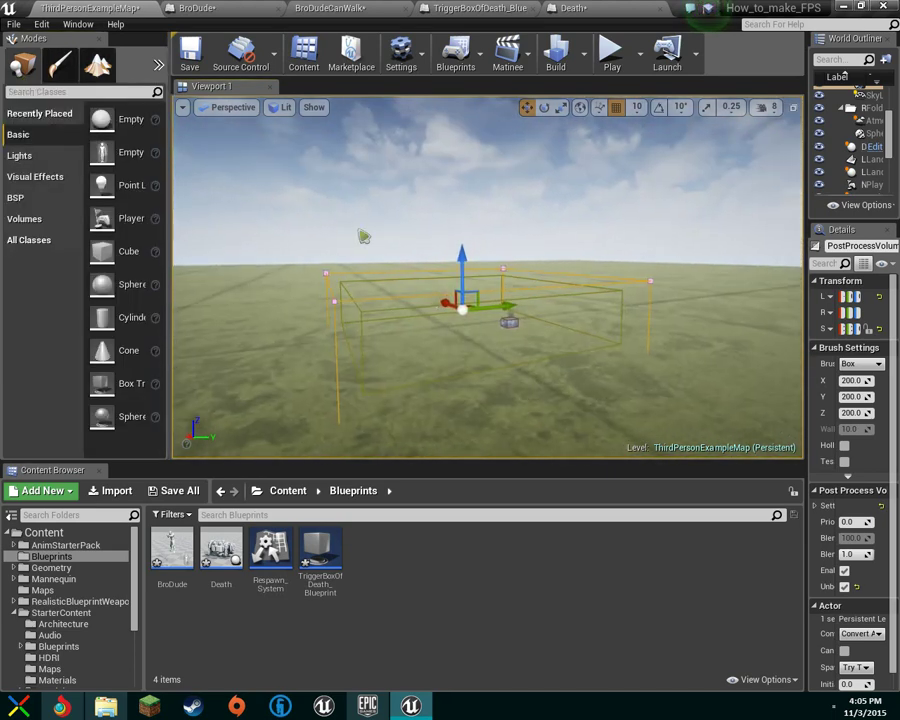
left_click(352, 313)
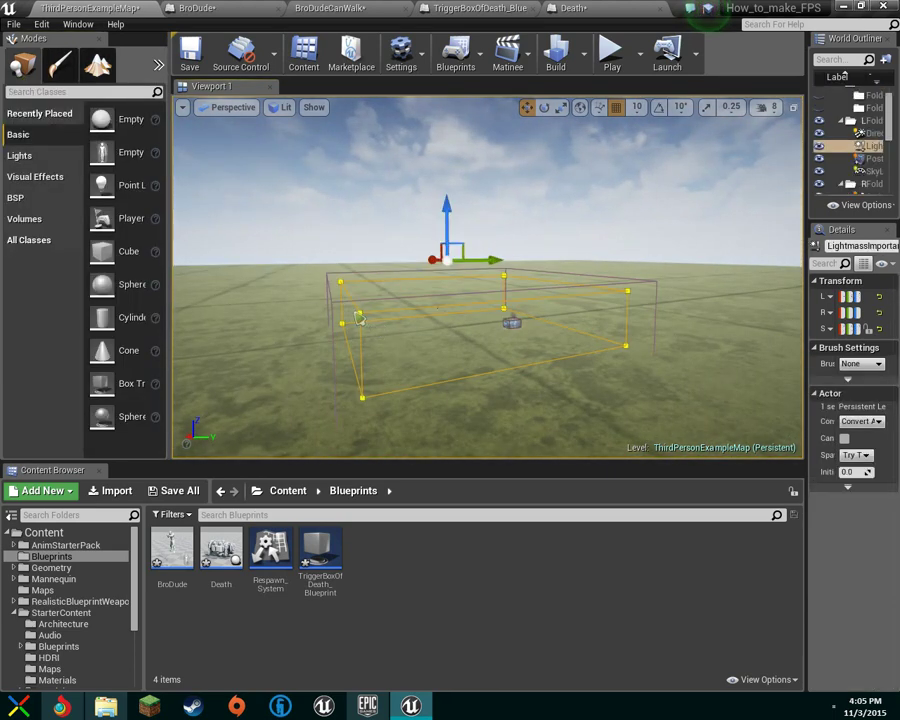
left_click(346, 301, "ctrl")
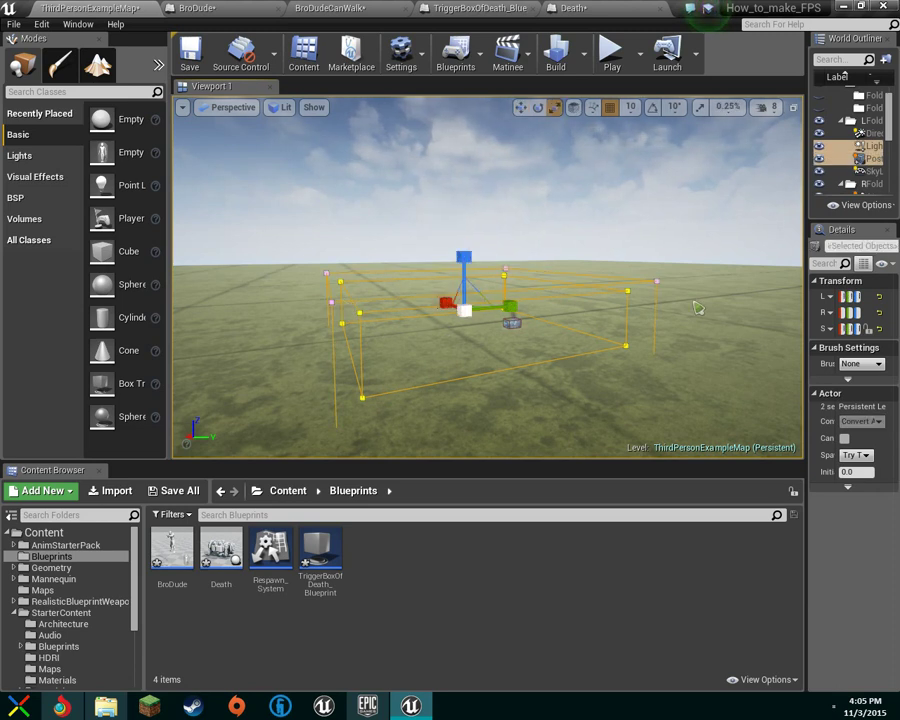
key("r")
left_click_drag(464, 305, 544, 252)
right_click_drag(400, 420, 364, 422)
key("w")
key("w")
key("w")
key("w")
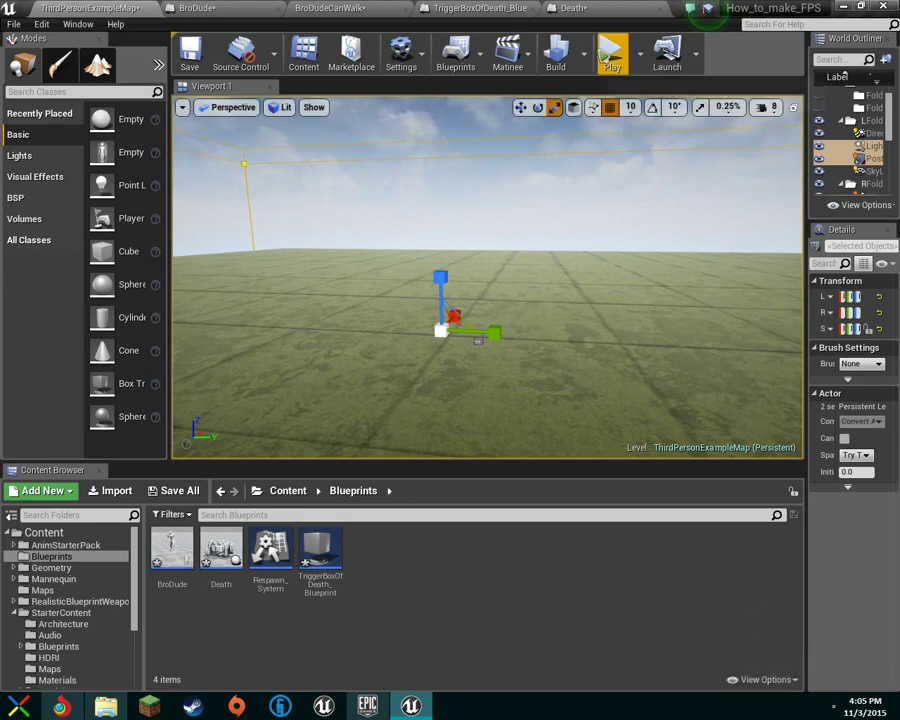
Try to play the level in the editor.
left_click(612, 52)
right_click_drag(613, 241, 622, 195)
left_click(515, 242)
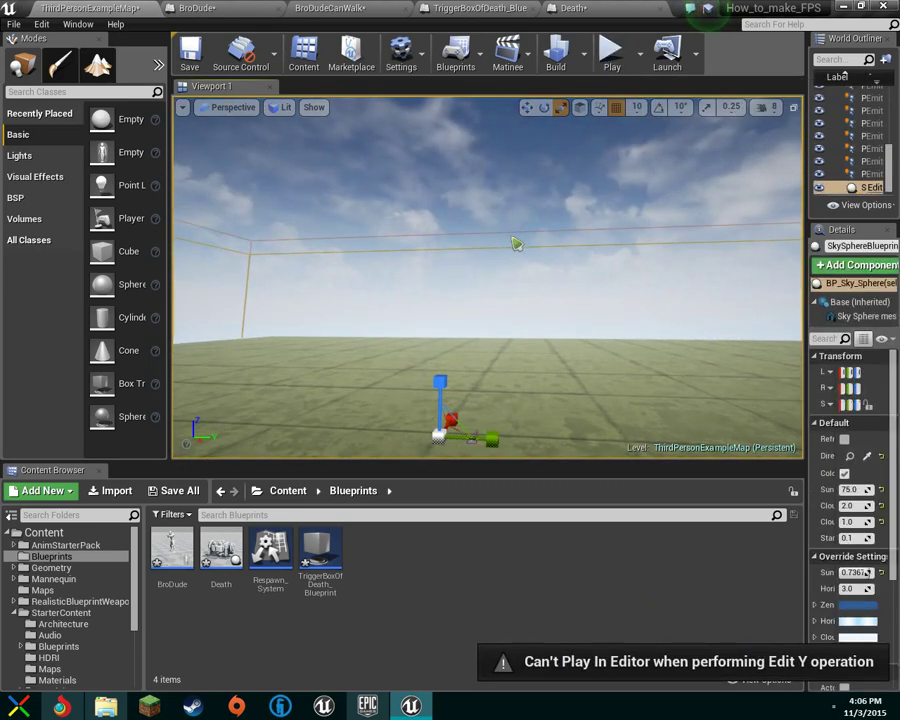
key("w")
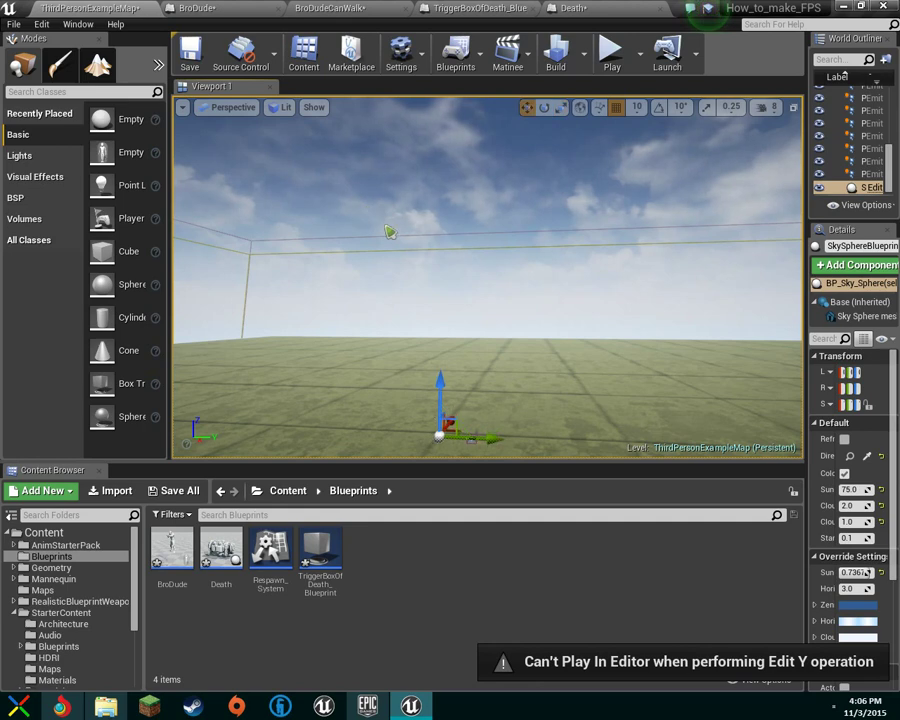
left_click(612, 62)
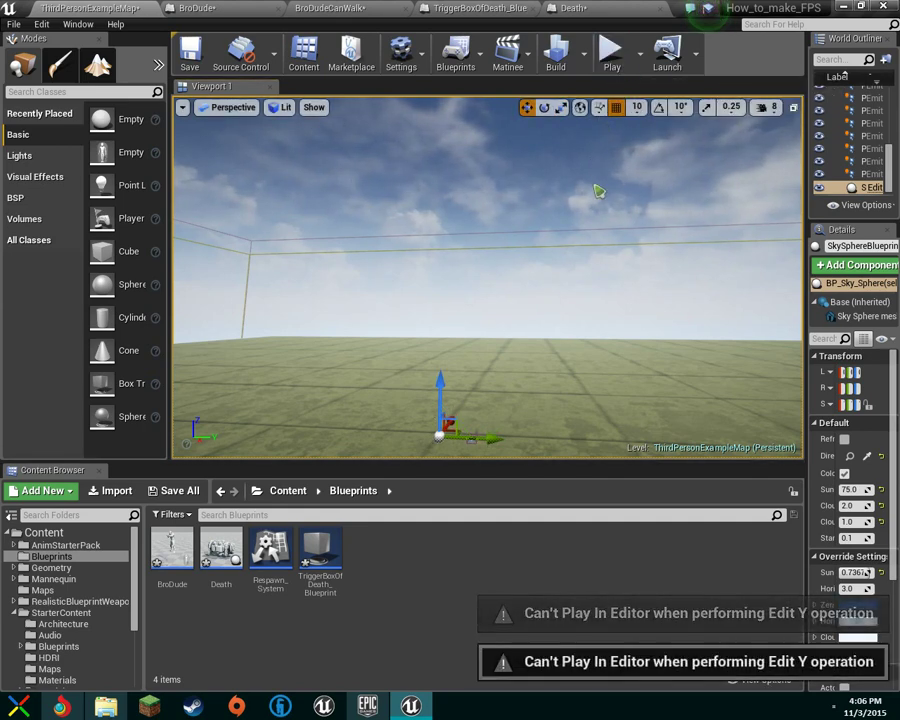
mouse_move(473, 306)
right_mouse_down()
mouse_move(440, 375)
mouse_move(473, 306)
right_mouse_up()
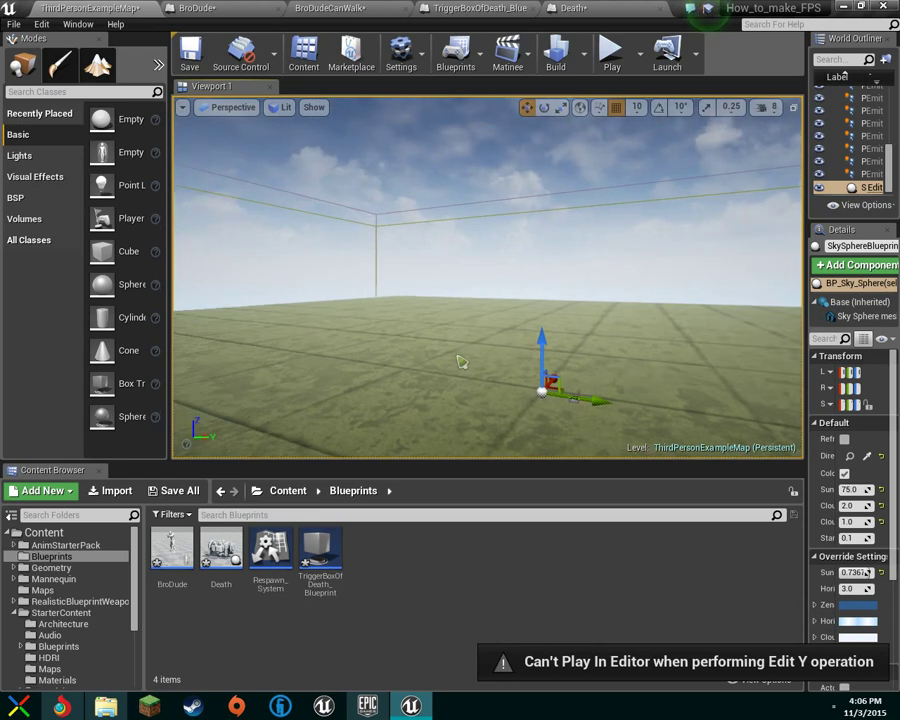
right_click_drag(504, 370, 508, 227)
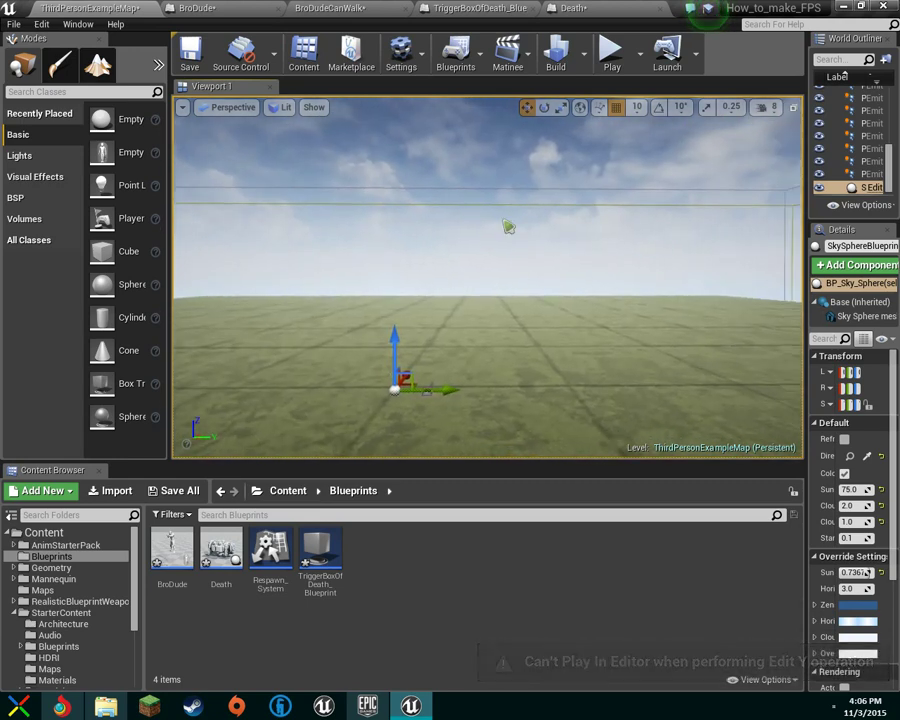
Reselect the lightmass importance volume together with the post-process volume and adjust their scale.
left_click(504, 196)
left_click(507, 195)
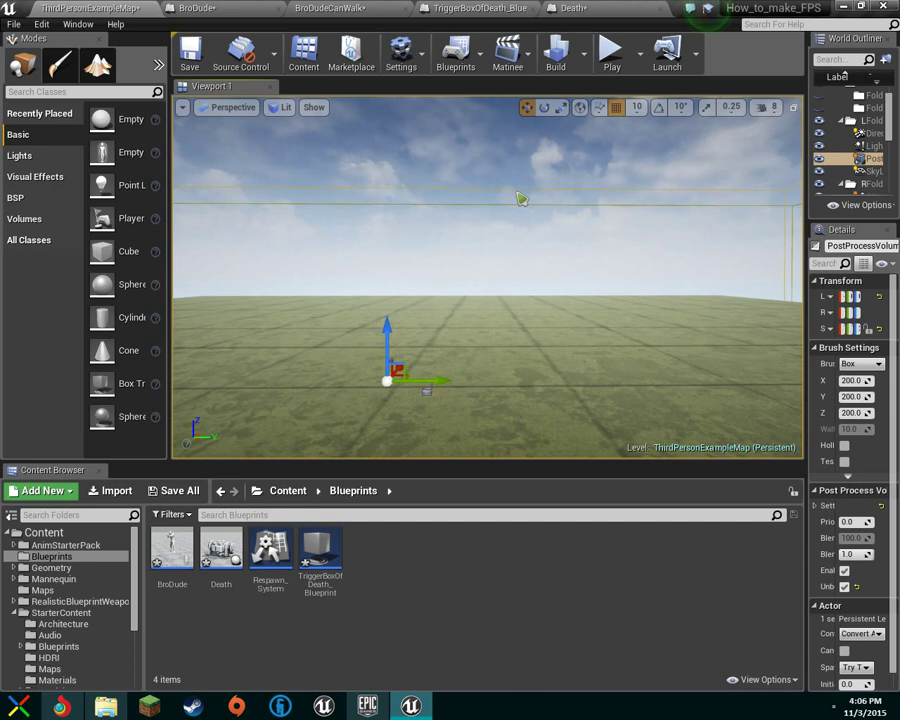
left_click(522, 202, "ctrl")
left_click(527, 206, "ctrl")
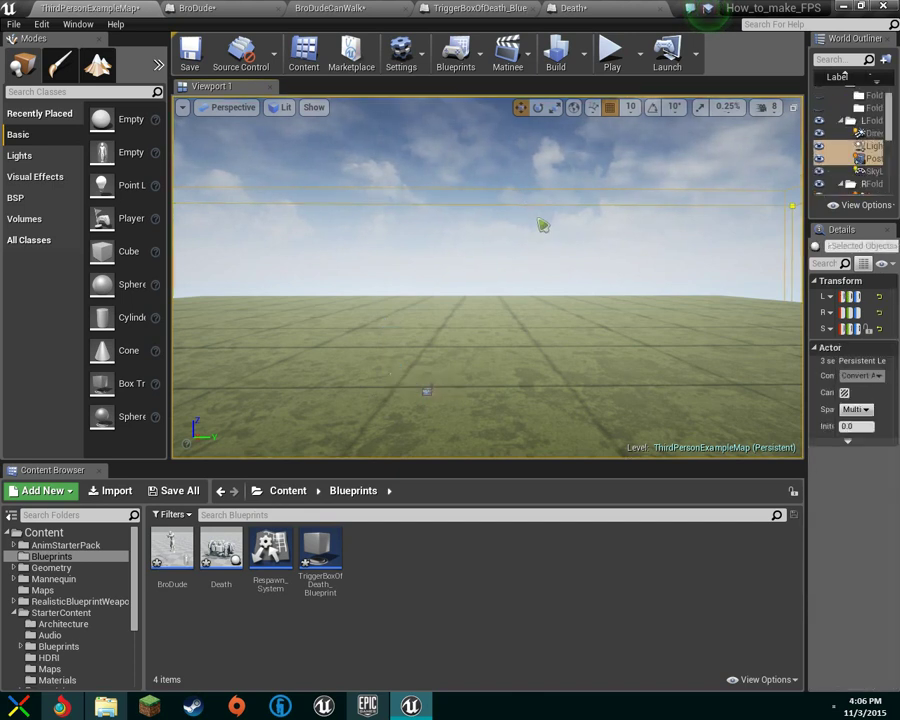
left_click(514, 208)
left_click(518, 204)
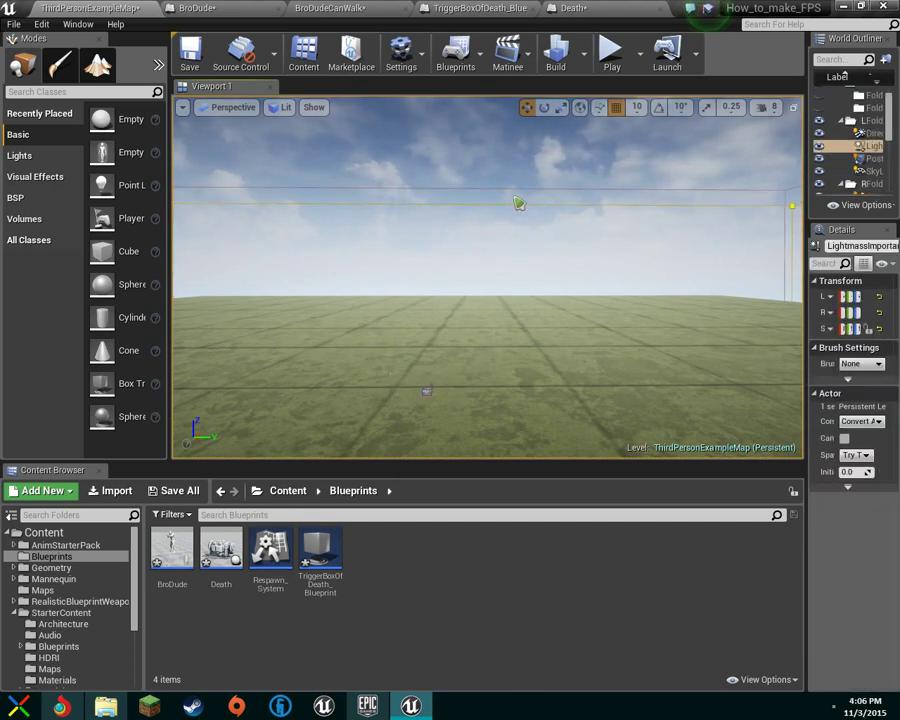
left_click(515, 195, "ctrl")
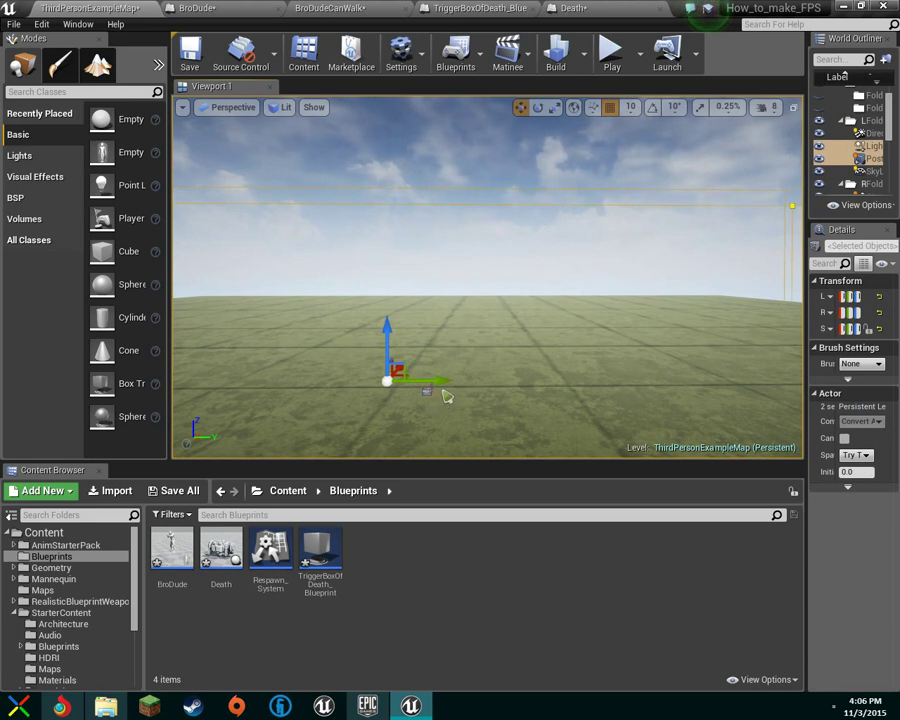
key("r")
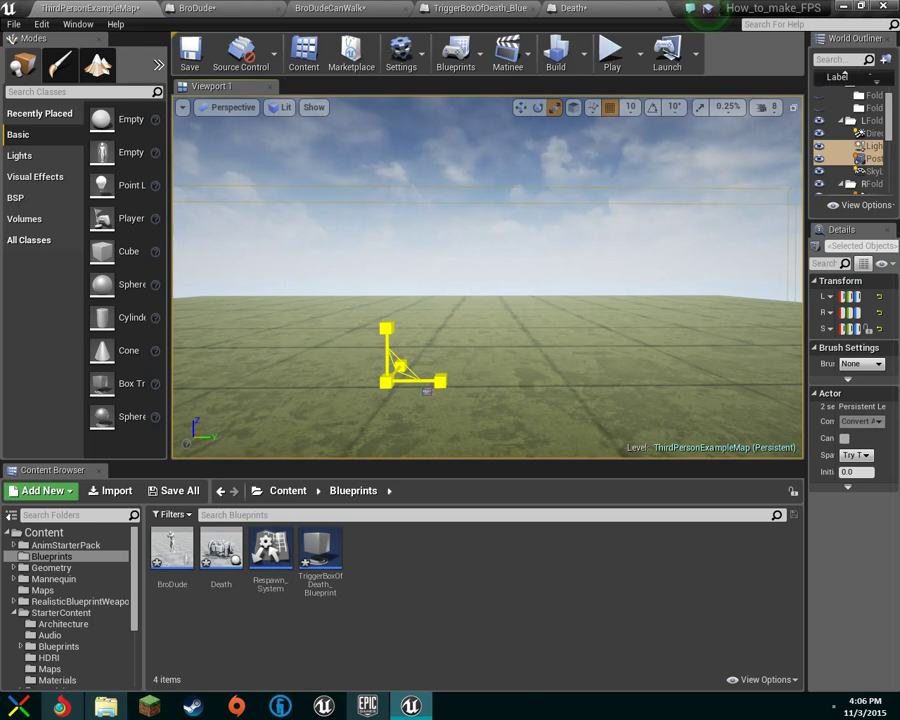
key("d")
right_click_drag(447, 342, 352, 350)
key("a")
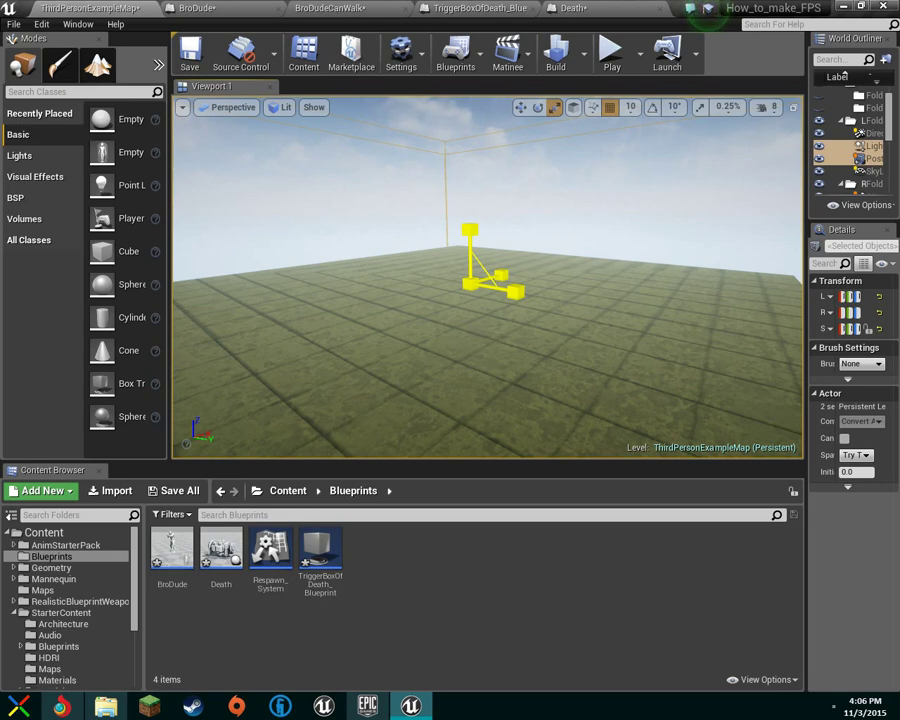
Clear the current selection, select the landscape, and try to play the level with it selected.
left_click_drag(804, 340, 517, 335)
left_click(388, 190)
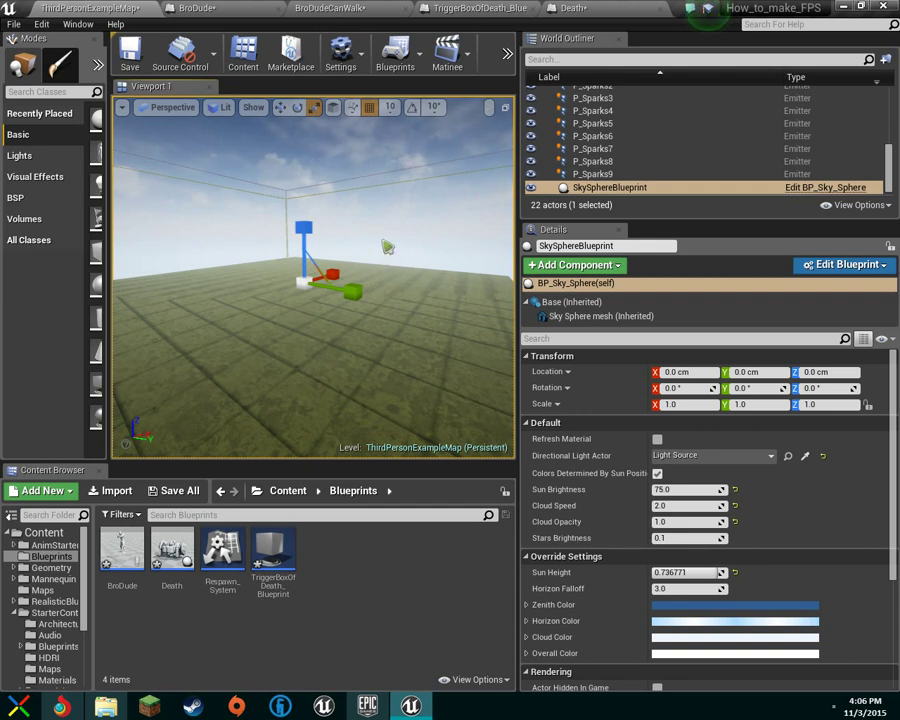
key("Escape")
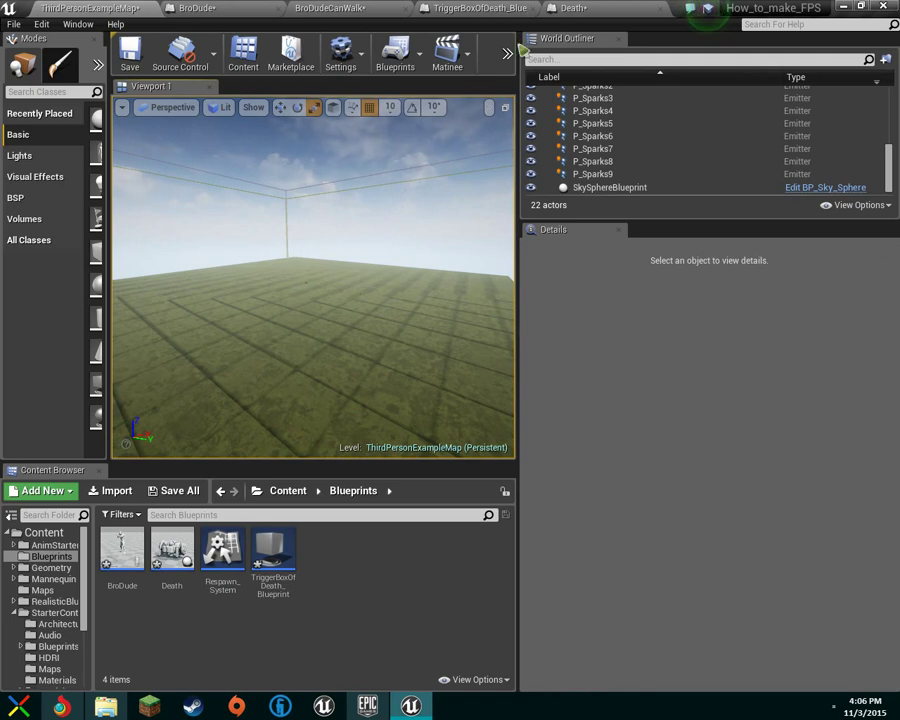
left_click(301, 287)
left_click_drag(521, 122, 806, 122)
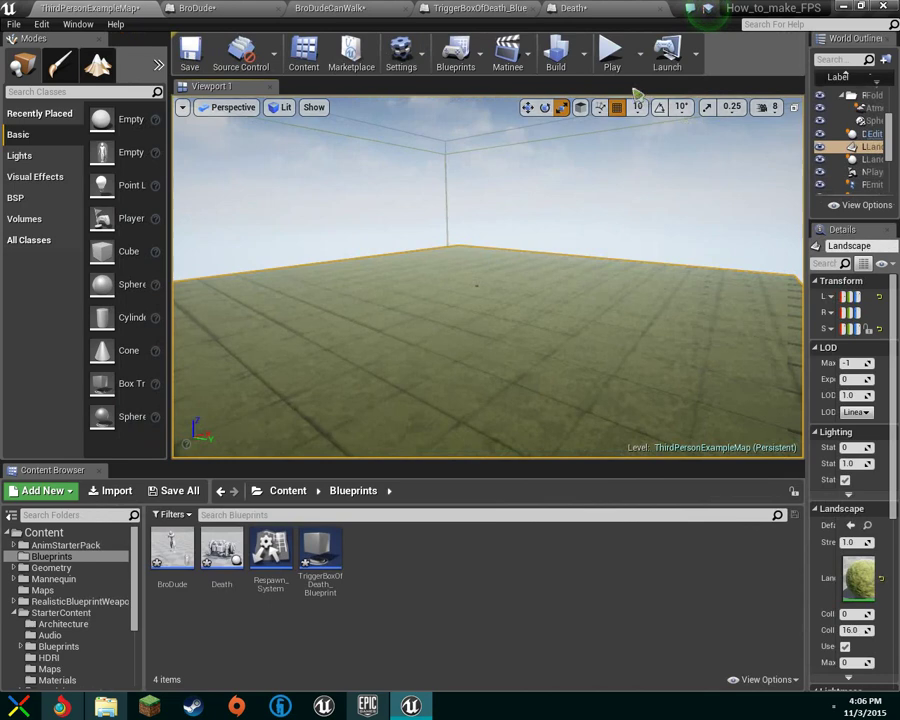
left_click(611, 52)
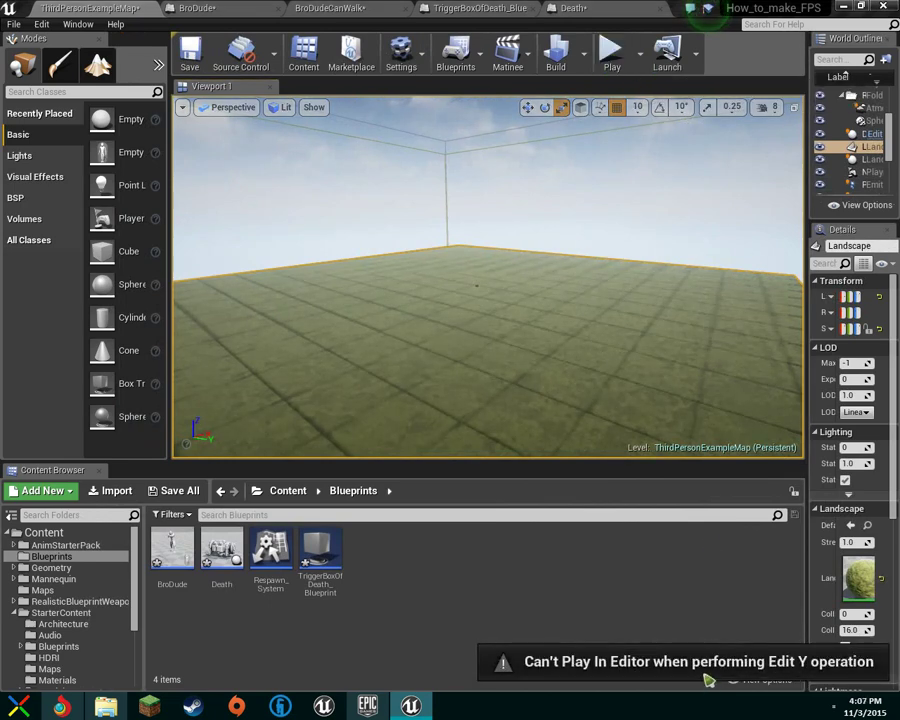
Move the landscape a short distance along its Y axis.
mouse_move(677, 281)
right_mouse_down()
mouse_move(560, 281)
mouse_move(673, 282)
right_mouse_up()
key("w")
right_click_drag(546, 284, 410, 261)
mouse_move(598, 300)
right_mouse_down()
mouse_move(660, 314)
mouse_move(750, 286)
mouse_move(642, 320)
mouse_move(592, 324)
right_mouse_up()
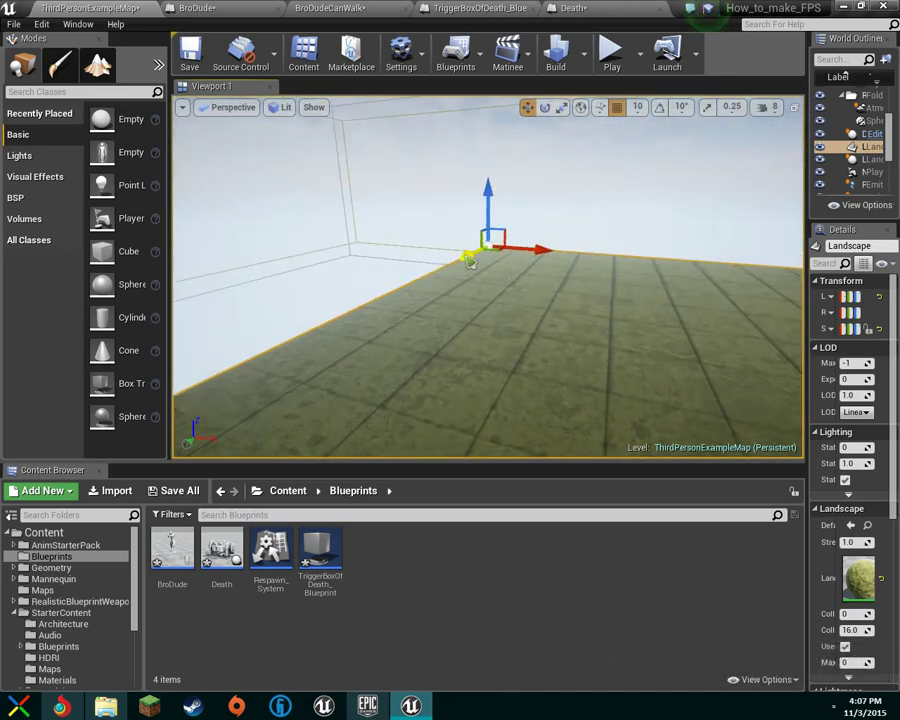
left_click_drag(464, 258, 449, 266)
Retry playing the level after the landscape move and select the sky sphere.
left_click(610, 55)
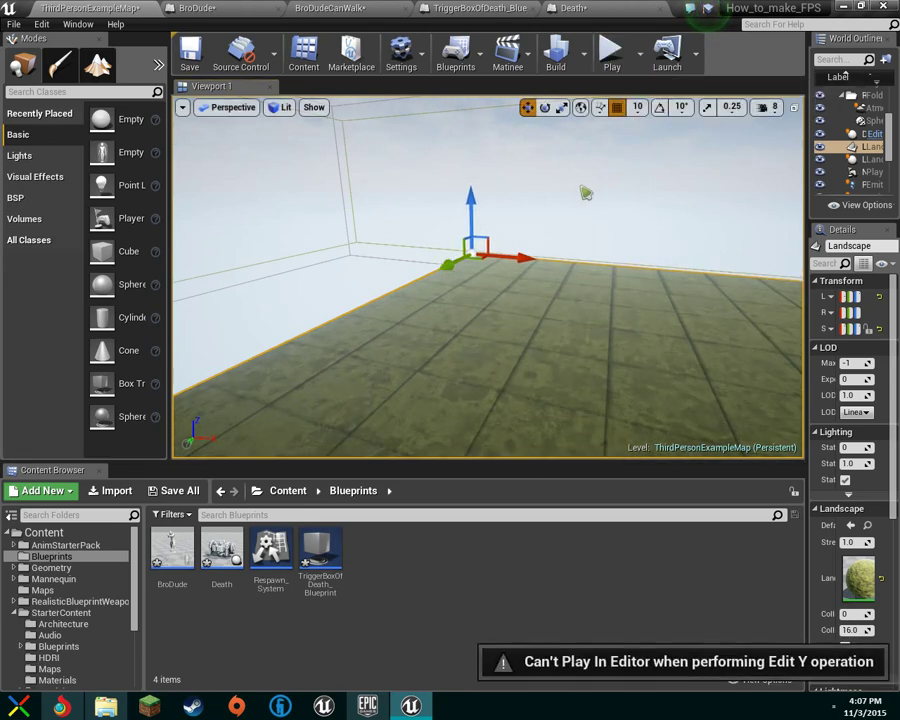
mouse_move(514, 231)
right_mouse_down()
mouse_move(716, 234)
mouse_move(450, 320)
mouse_move(350, 205)
mouse_move(505, 208)
mouse_move(680, 235)
mouse_move(678, 208)
mouse_move(526, 227)
right_mouse_up()
left_click(530, 236)
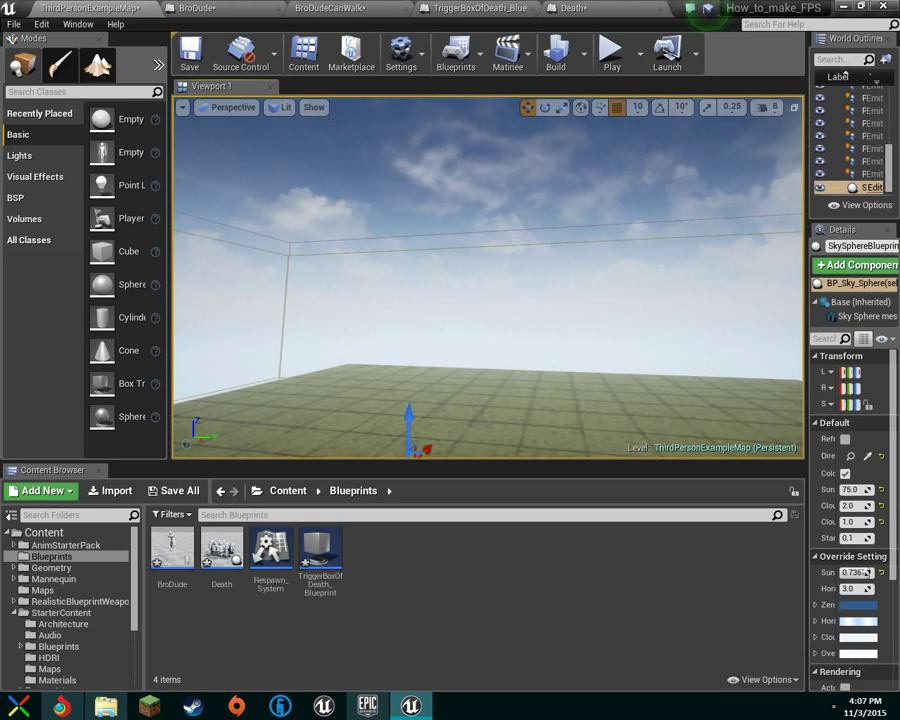
right_click_drag(530, 236, 532, 273)
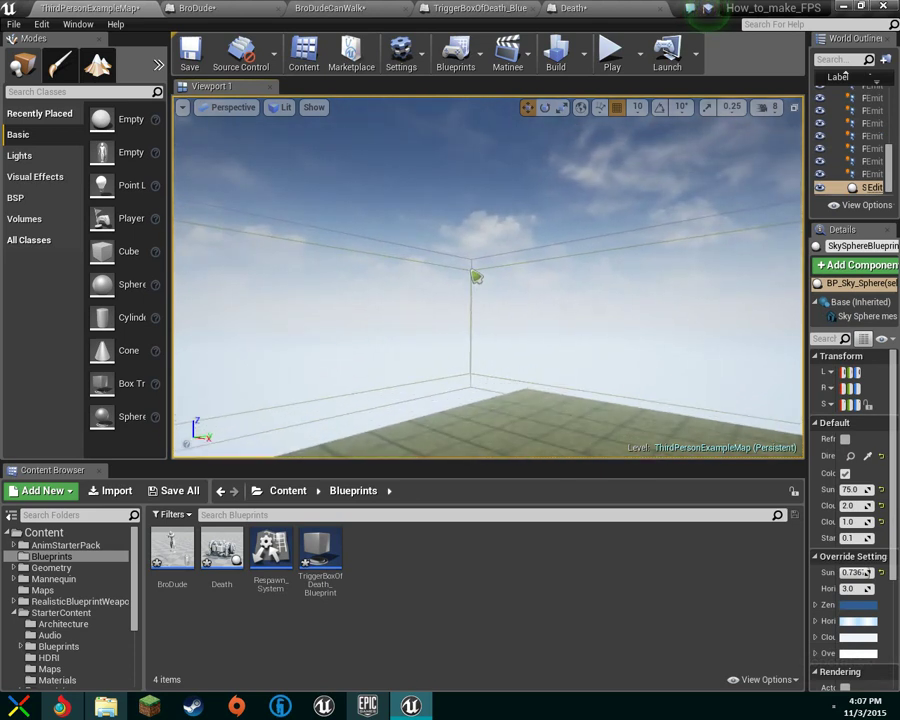
Play-test the level, walking and firing the weapon across the grass landscape, and end the session.
right_click_drag(532, 273, 510, 255)
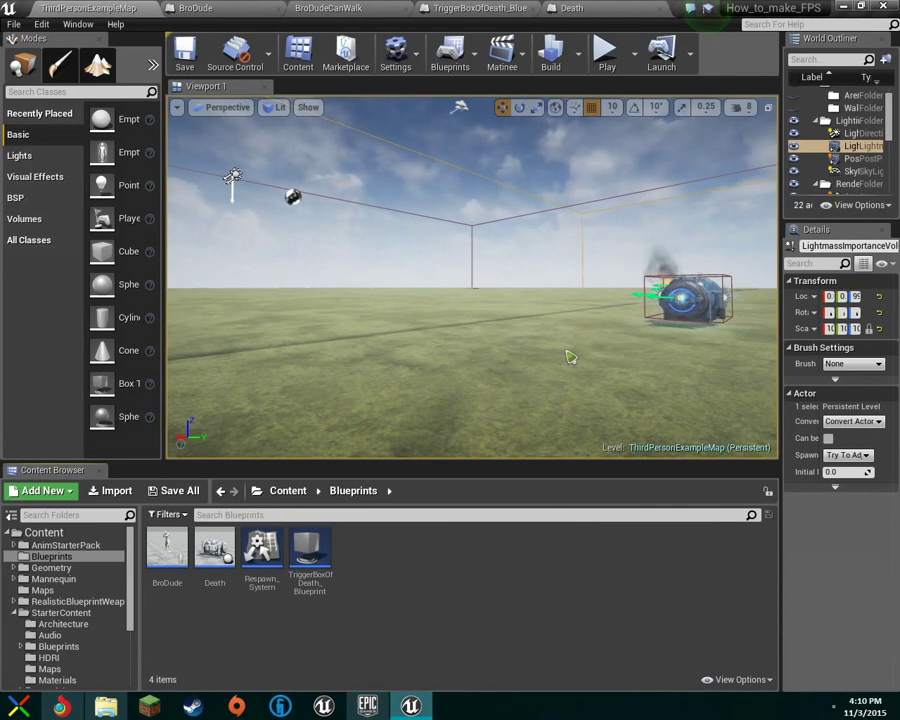
right_click_drag(570, 357, 455, 445)
left_click(610, 52)
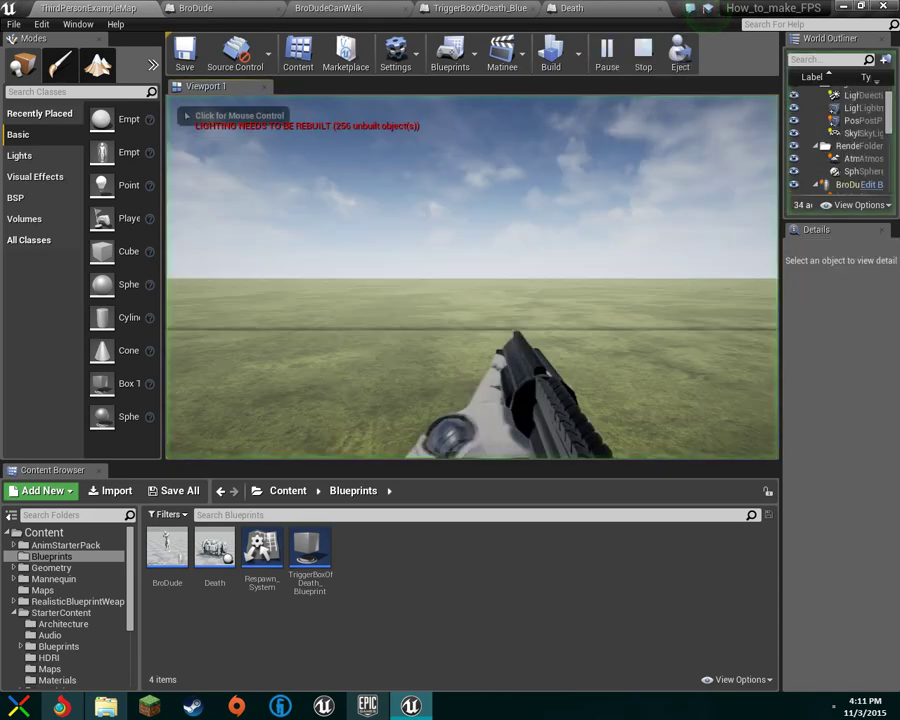
key("w")
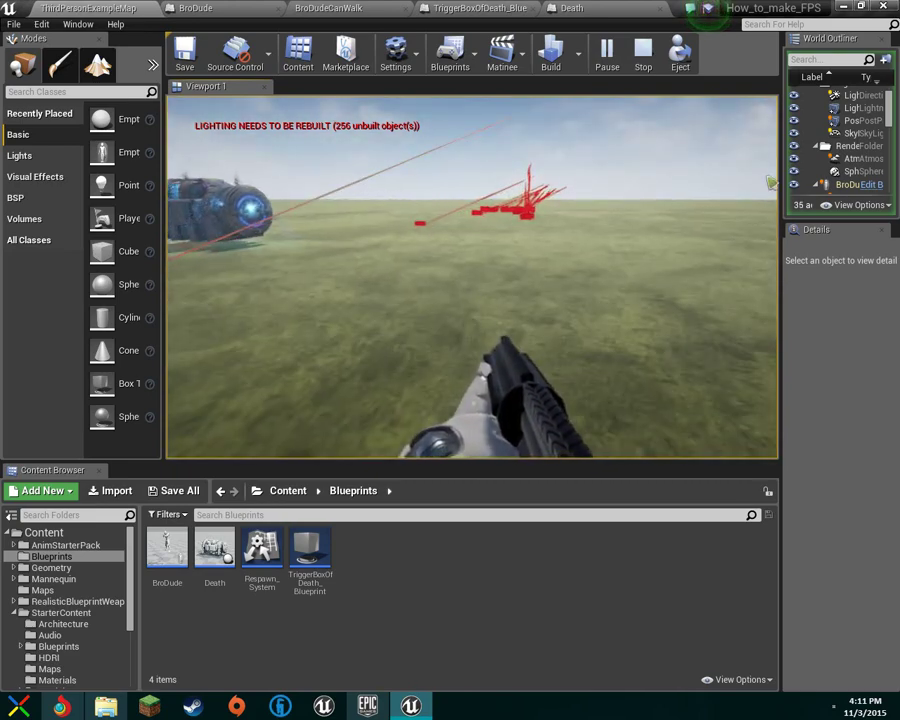
key("Escape")
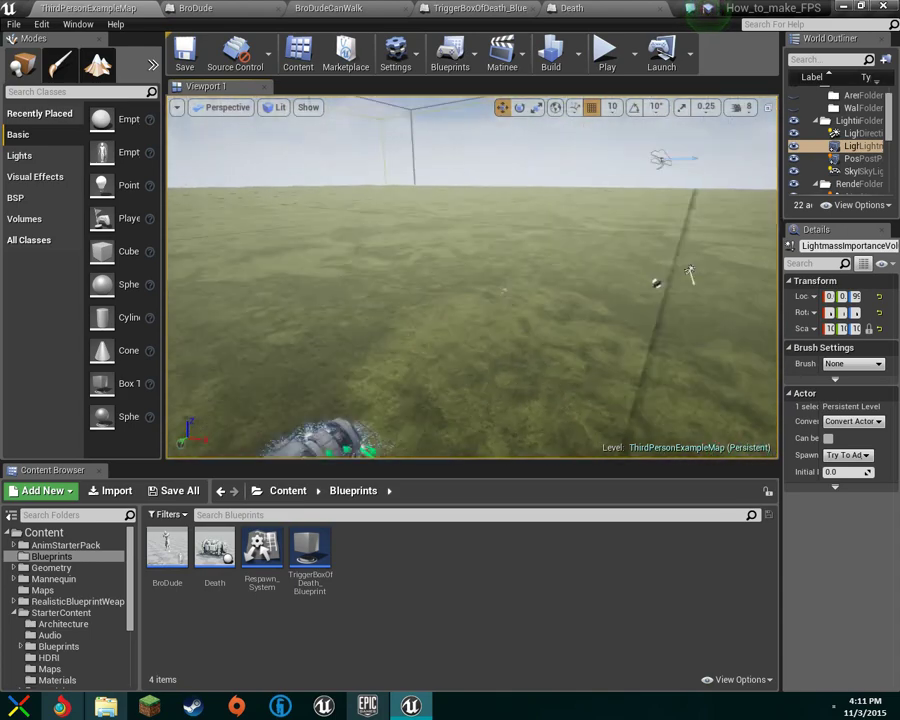
Start another play session and walk the character up to and around the burning machine to test its damage.
left_click(604, 52)
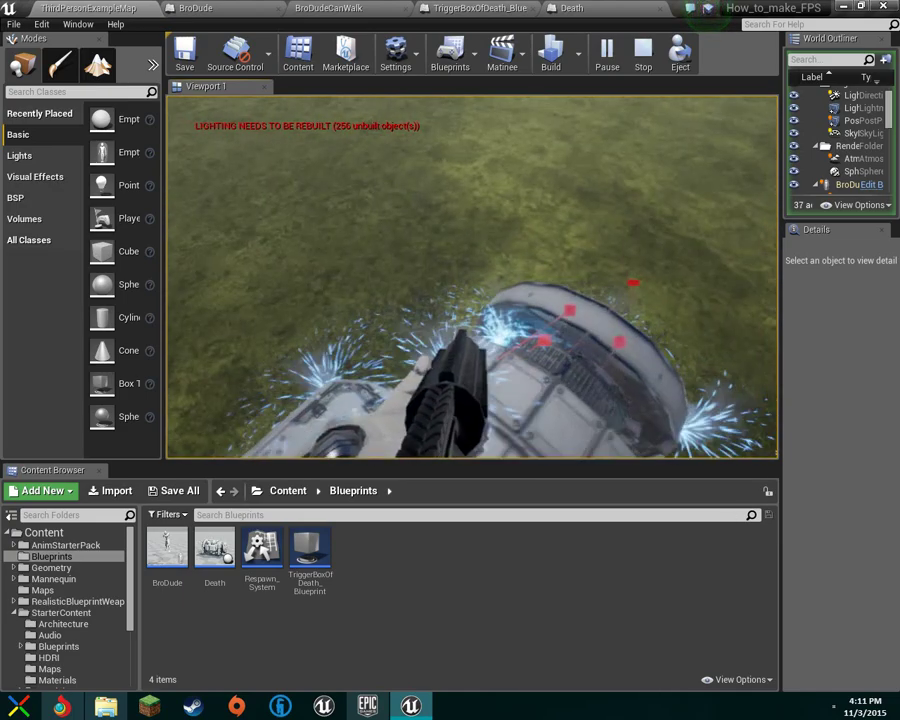
key("w")
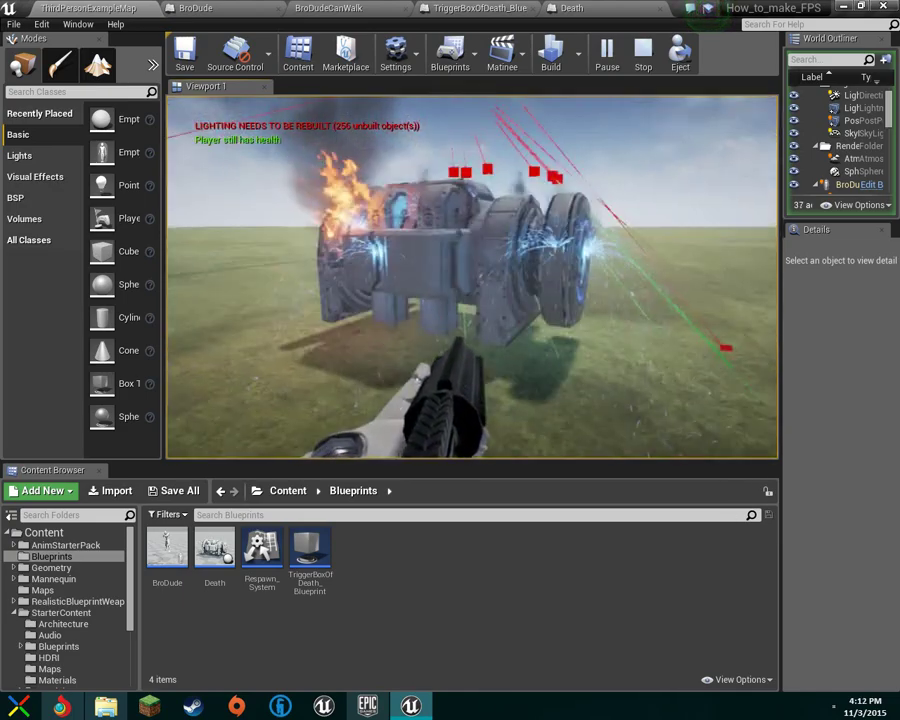
key("w")
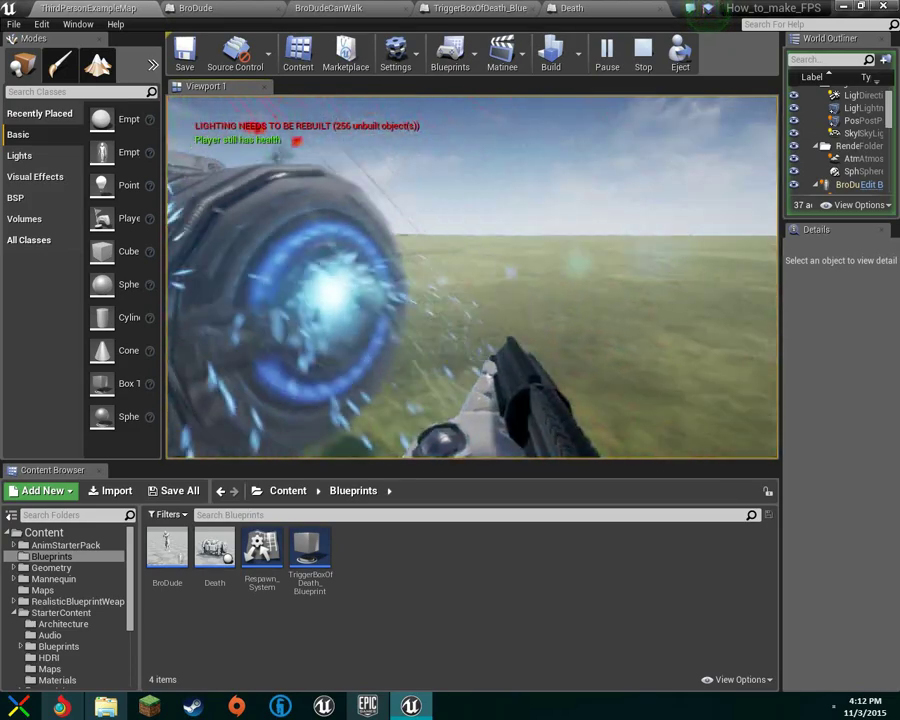
key("w")
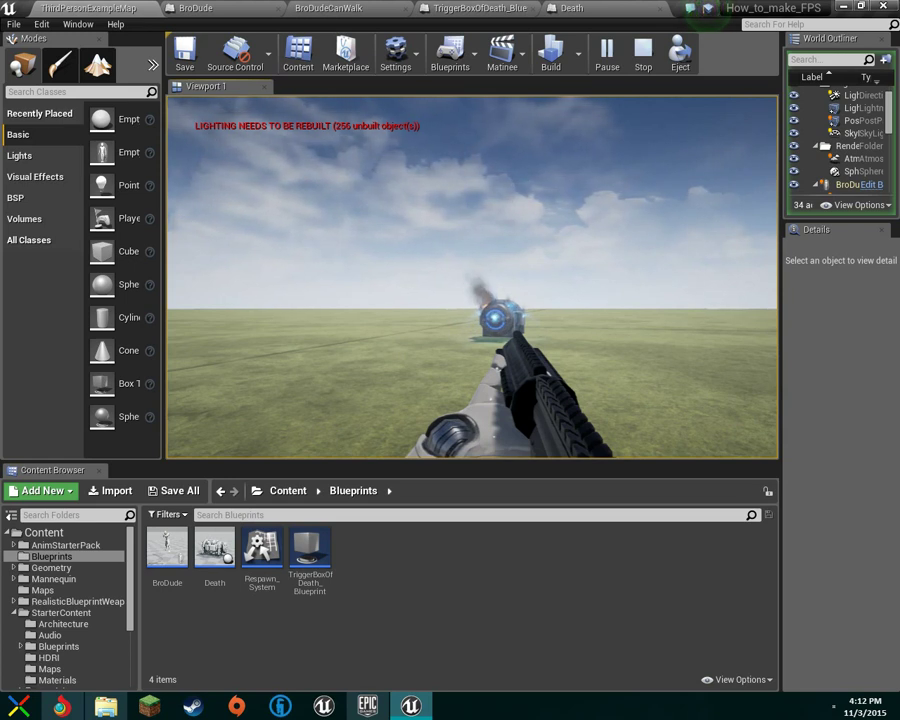
Shoot at the machine while strafing, jumping and advancing toward it, and stop the play session.
key("w")
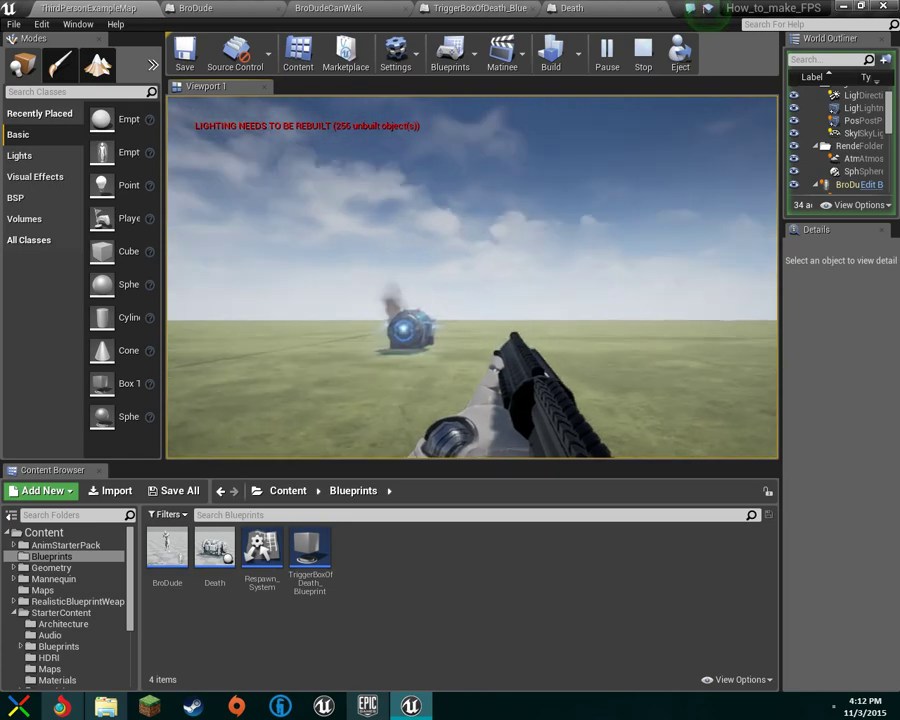
left_click(472, 277)
key("a")
left_click(472, 277)
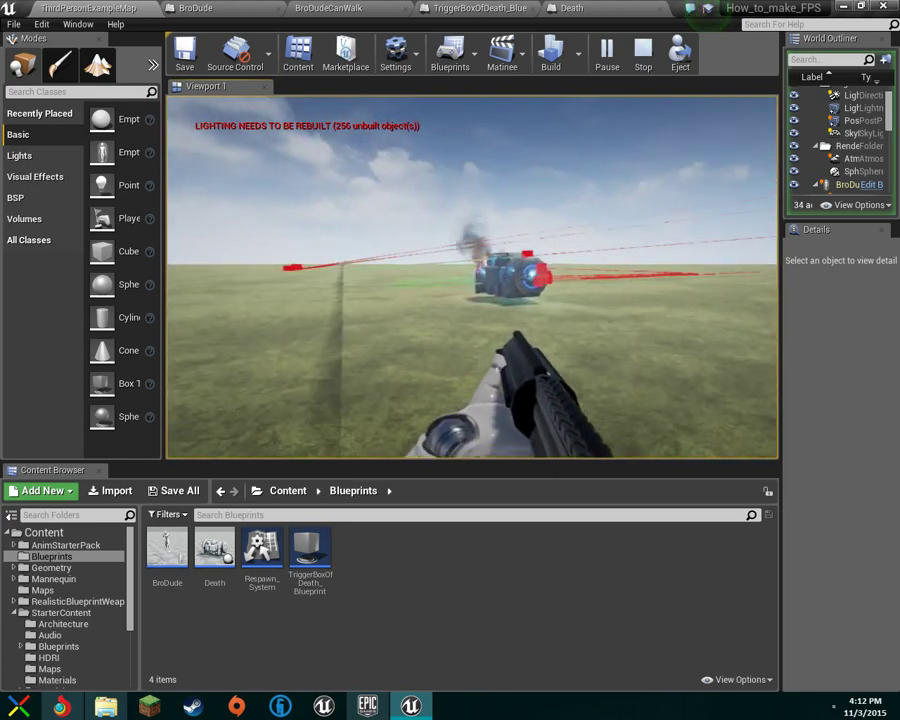
key("w")
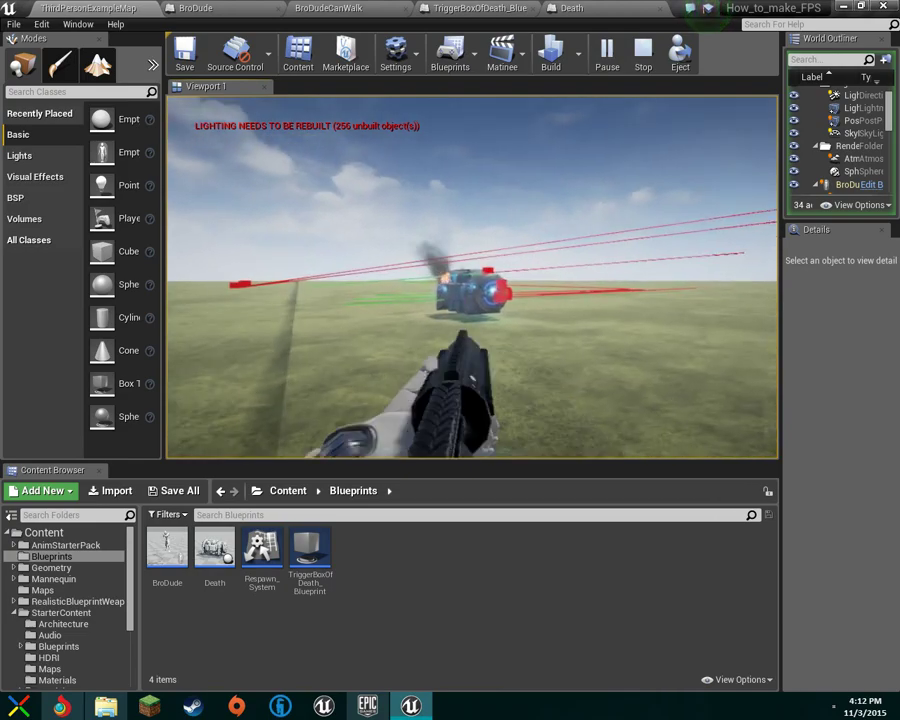
key("space")
left_click(472, 277)
key("w")
left_click(472, 277)
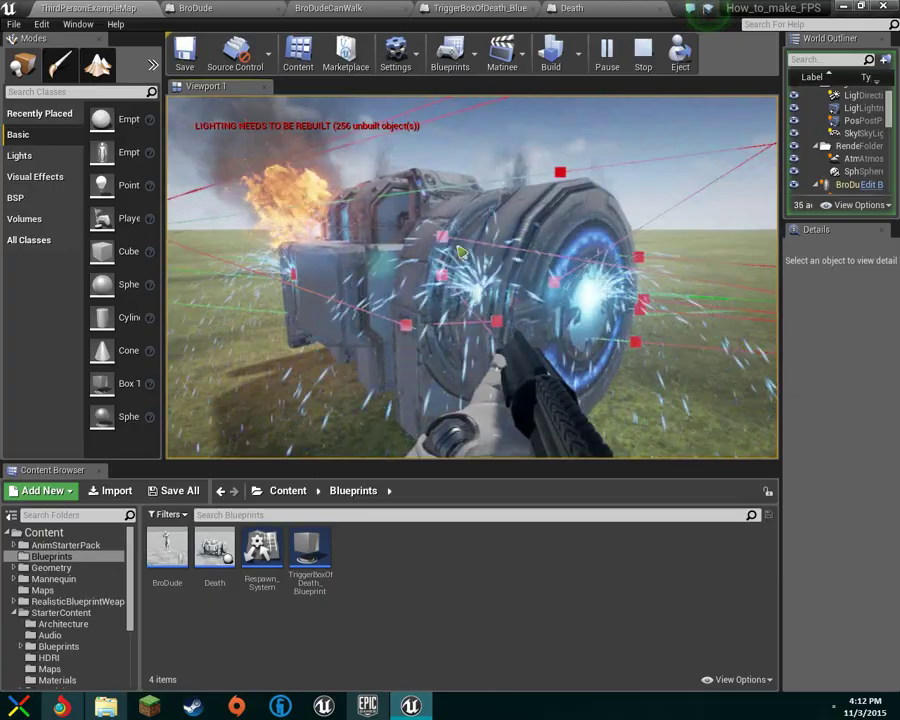
key("Escape")
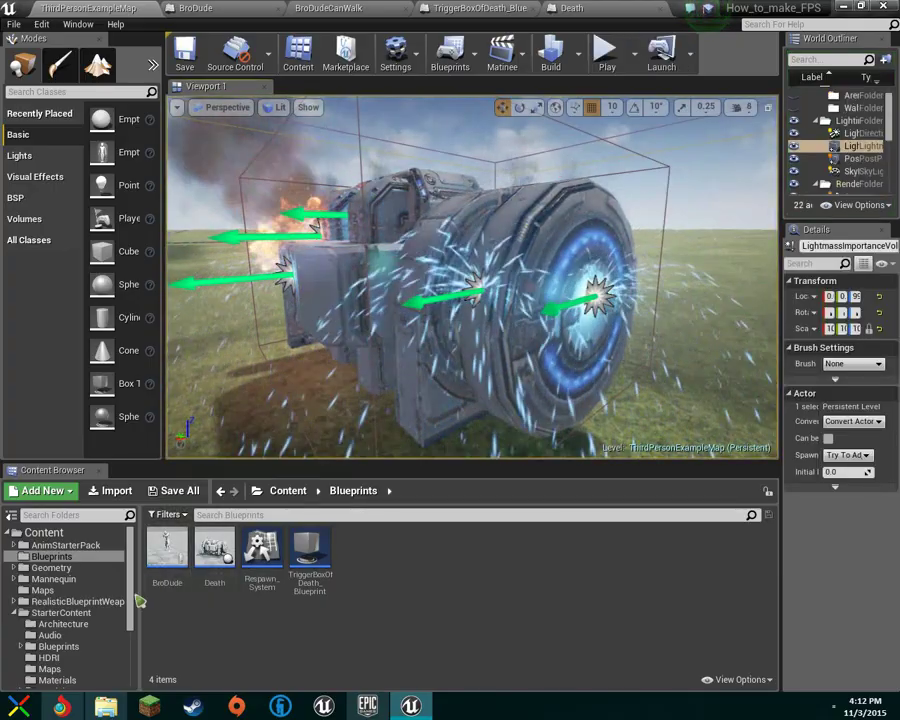
Open the TopDownSciFi content folder and set the viewport camera speed to 4.
scroll(135, 605, "down", 4)
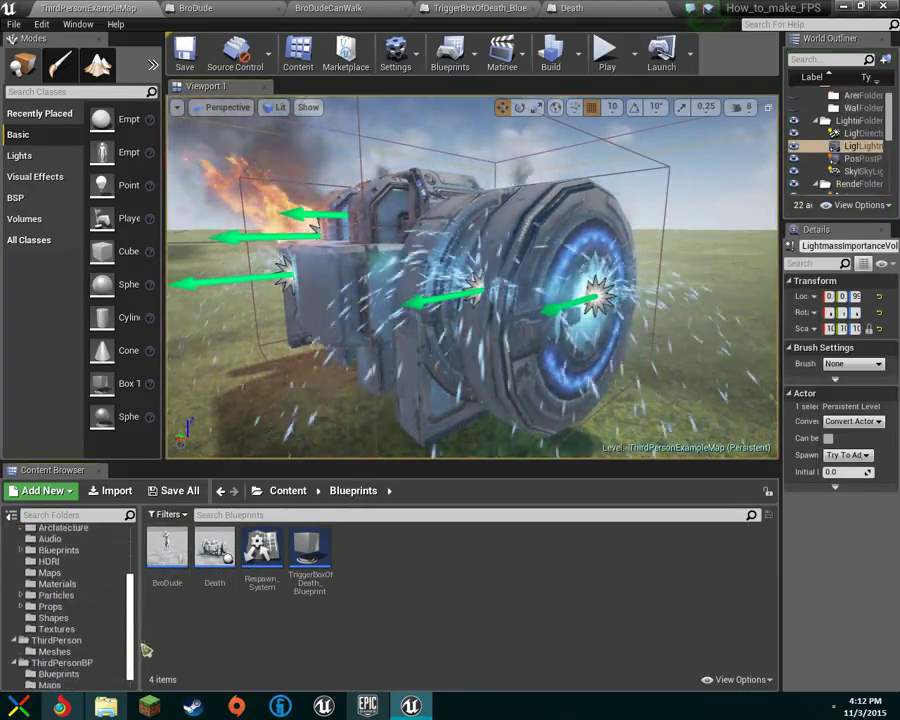
left_click(88, 683)
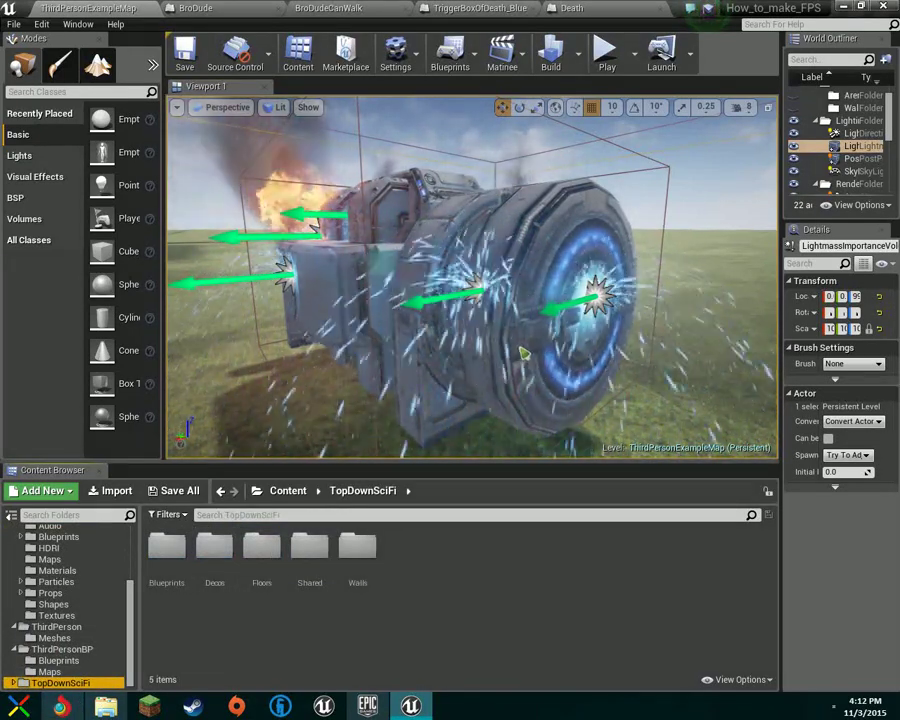
right_click_drag(511, 389, 532, 334)
left_click(740, 107)
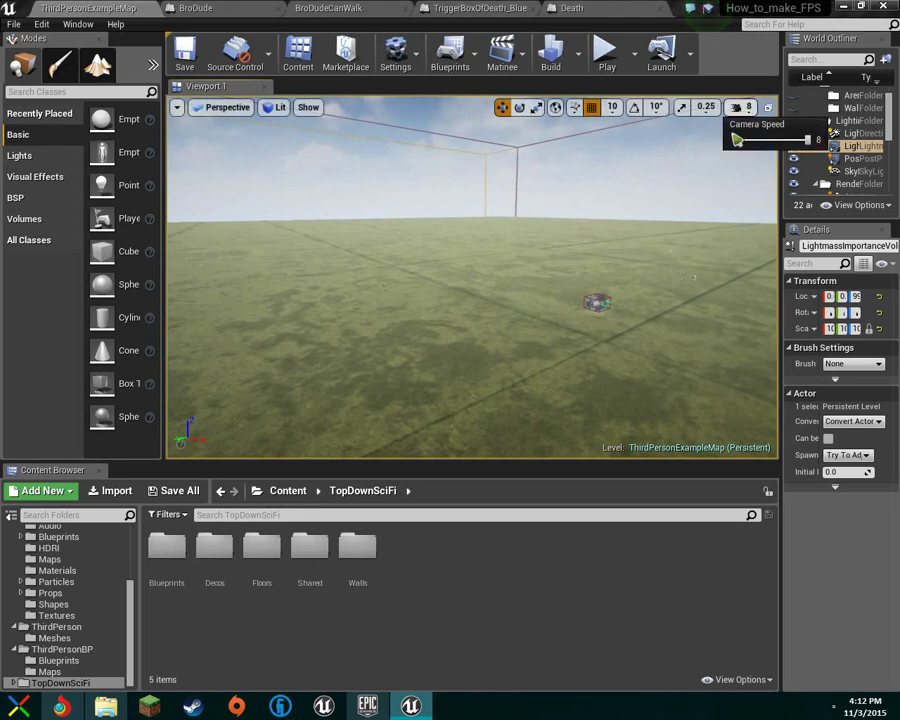
left_click_drag(757, 143, 765, 141)
Select the Death machine, try lowering it toward the ground, and undo the move.
mouse_move(640, 240)
right_mouse_down()
mouse_move(720, 255)
mouse_move(700, 290)
mouse_move(712, 240)
mouse_move(724, 234)
mouse_move(694, 238)
mouse_move(648, 264)
mouse_move(630, 240)
mouse_move(676, 262)
mouse_move(698, 252)
mouse_move(704, 228)
mouse_move(690, 226)
mouse_move(696, 220)
mouse_move(728, 256)
mouse_move(722, 250)
right_mouse_up()
key("w")
key("d")
key("s")
key("w")
key("s")
key("a")
key("s")
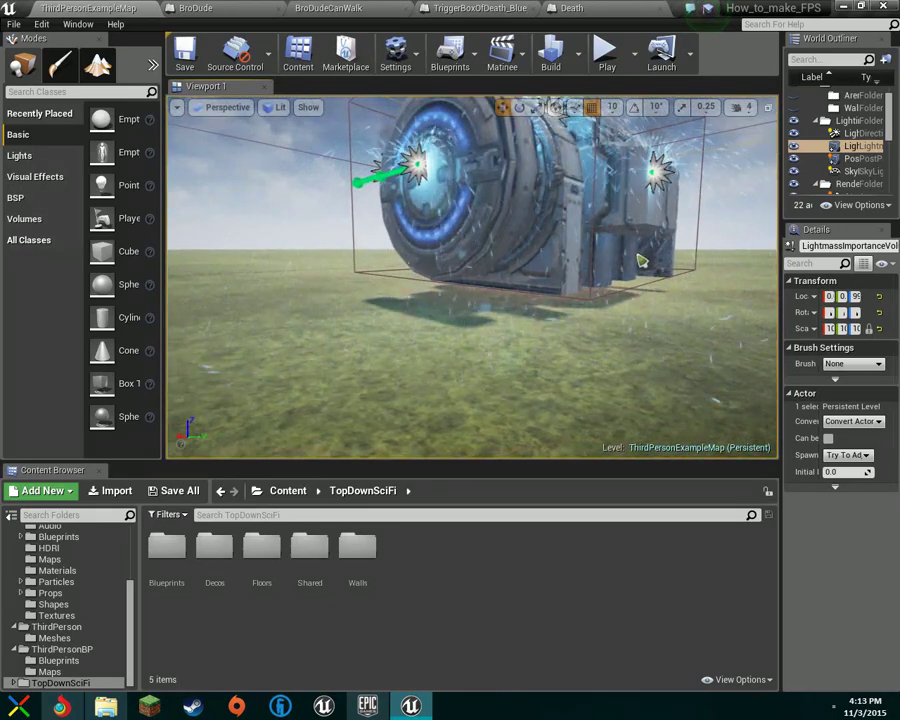
left_click(527, 233)
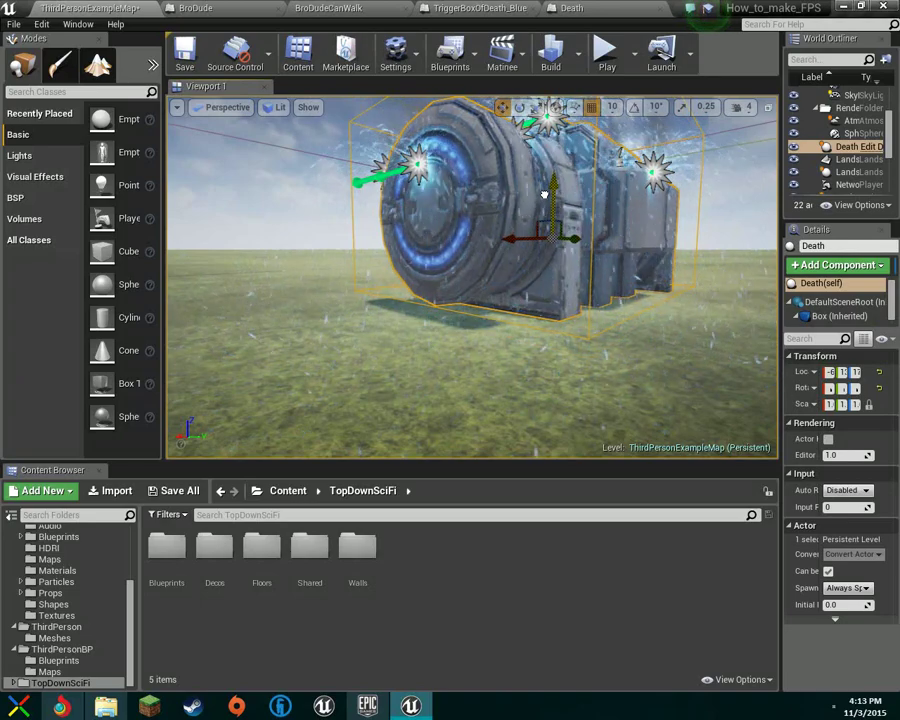
key("d")
right_click_drag(565, 237, 485, 230)
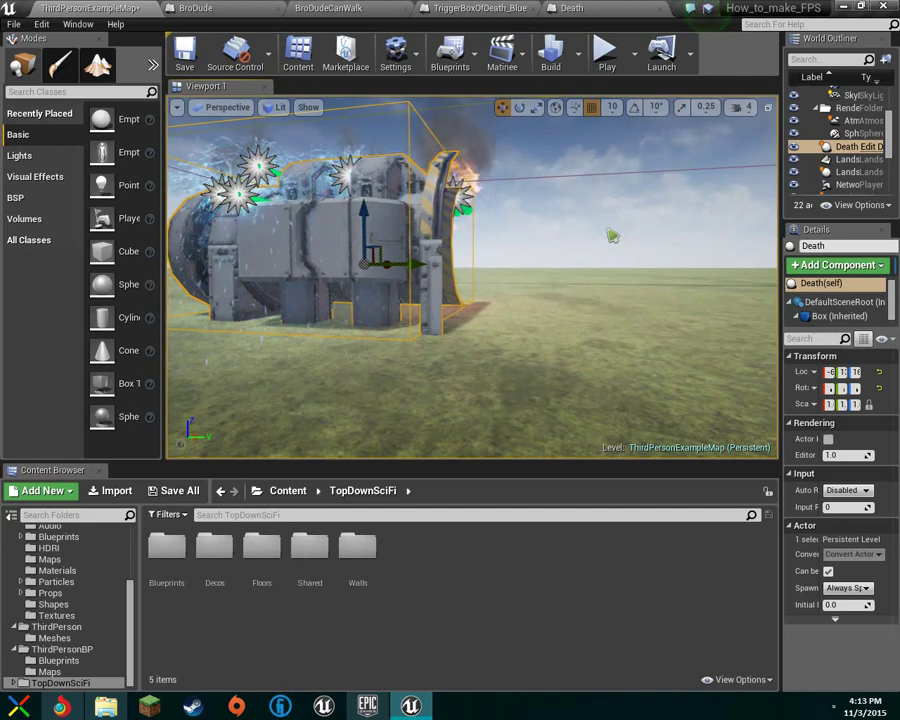
right_click_drag(485, 230, 400, 235)
key("d")
key("w")
key("ctrl+z")
Widen the World Outliner and Details area, and select only the Death actor in the actor list.
right_click_drag(480, 280, 695, 330)
key("a")
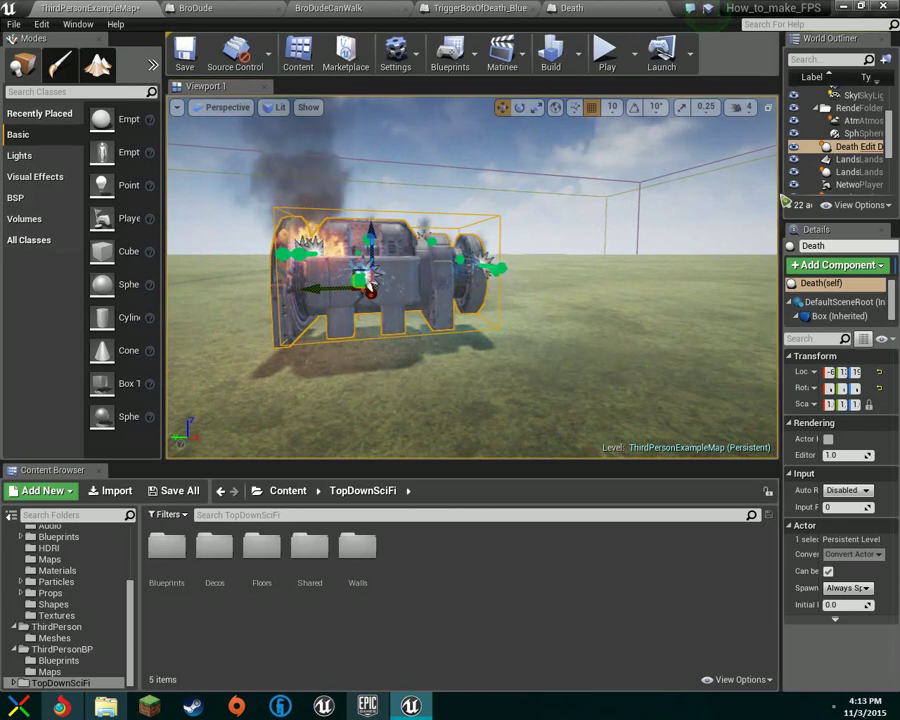
left_click_drag(782, 200, 316, 200)
scroll(468, 165, "down", 3)
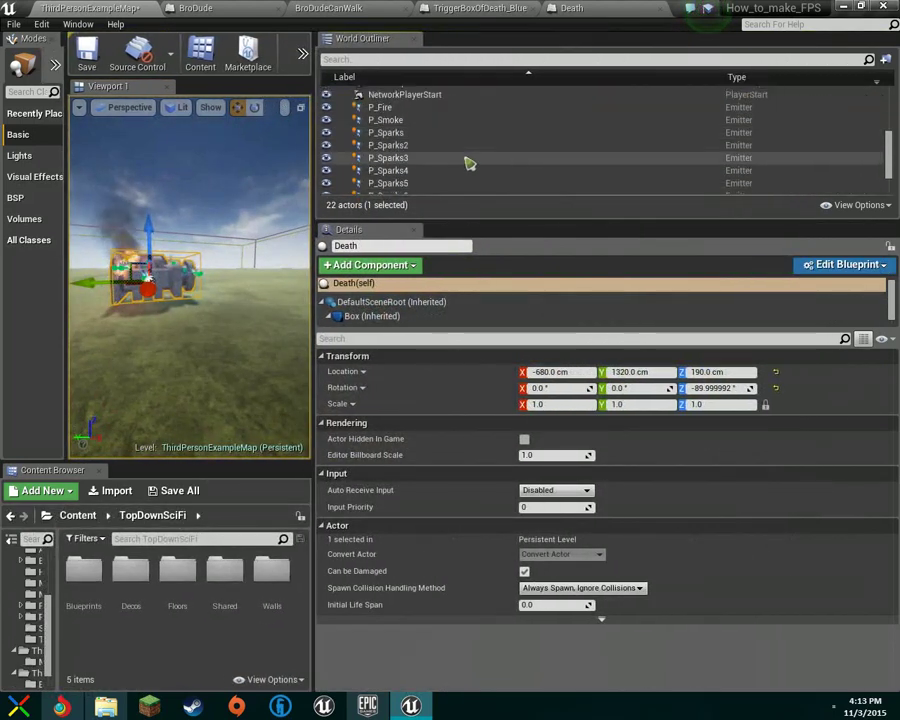
left_click(398, 108, "shift")
scroll(422, 125, "up", 3)
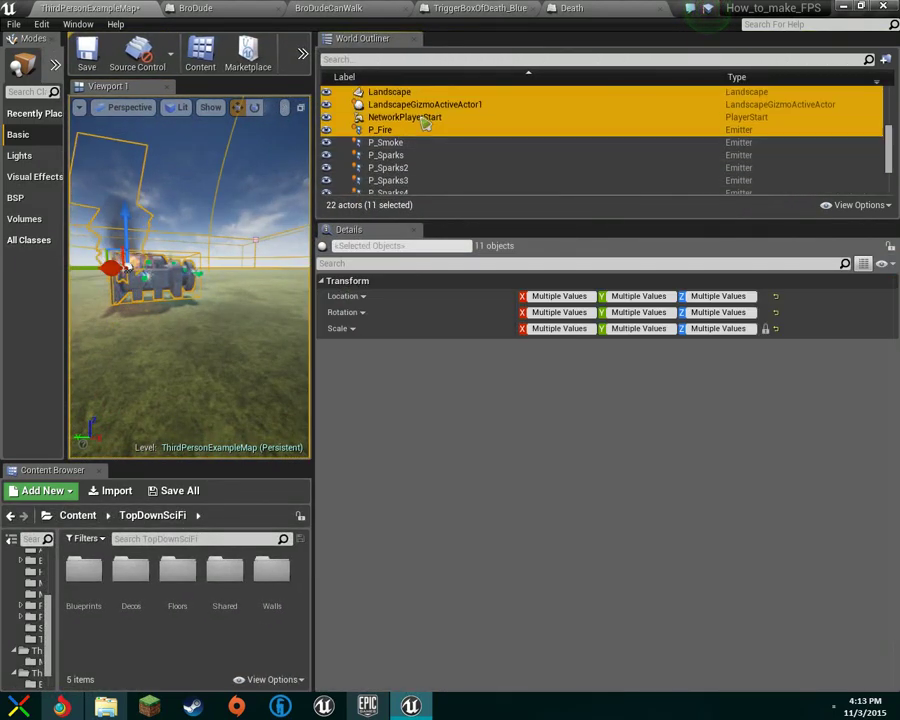
scroll(425, 130, "up", 1)
left_click(410, 155)
left_click(380, 172)
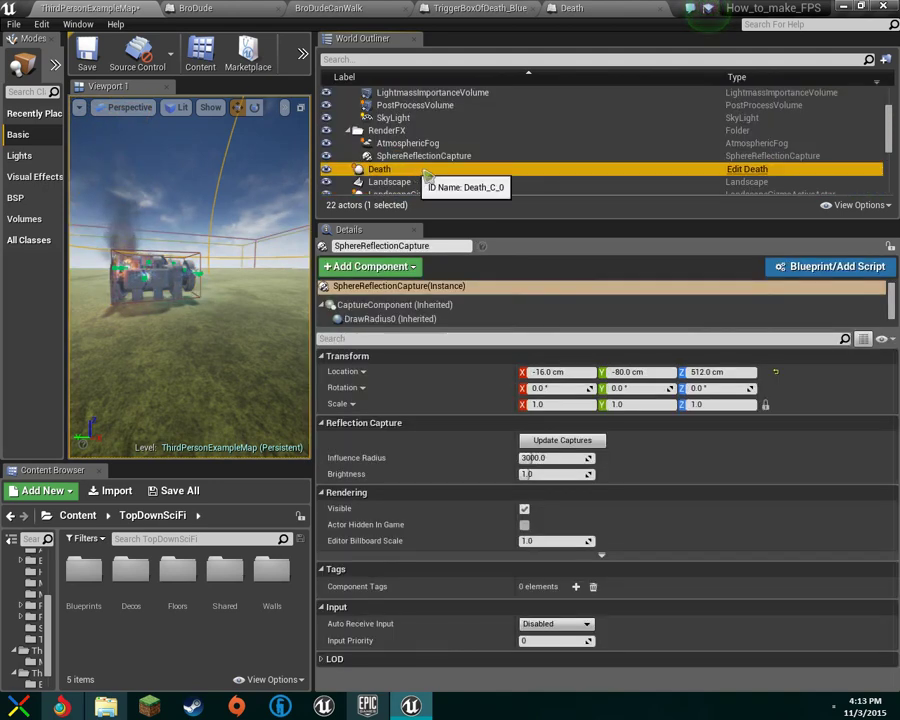
scroll(470, 175, "down", 1)
key("f")
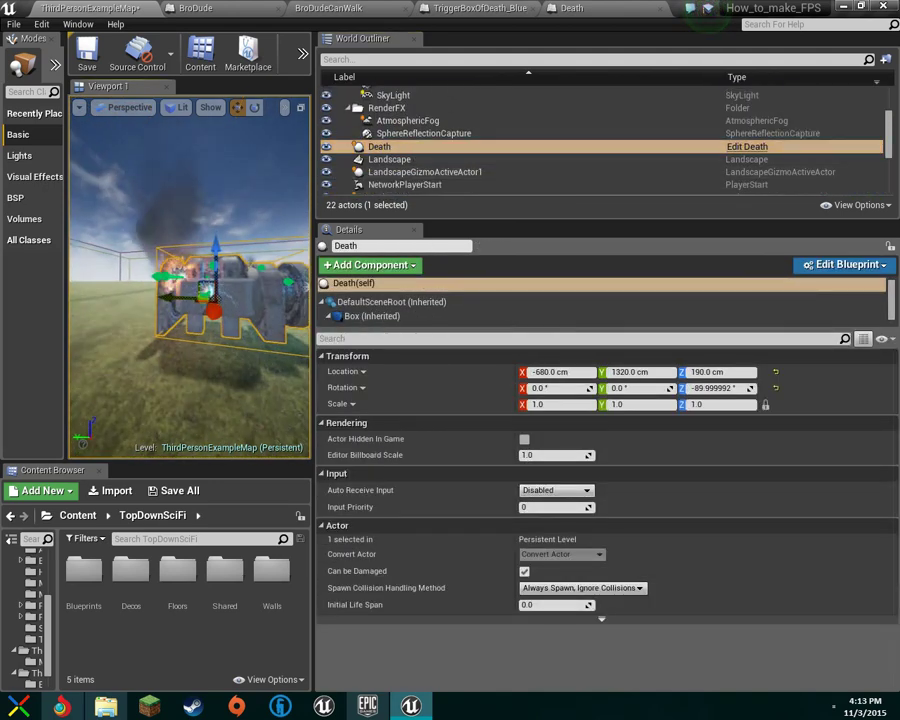
Add the fire, smoke and spark emitters around the machine to the Death actor's selection.
left_click(182, 281, "ctrl")
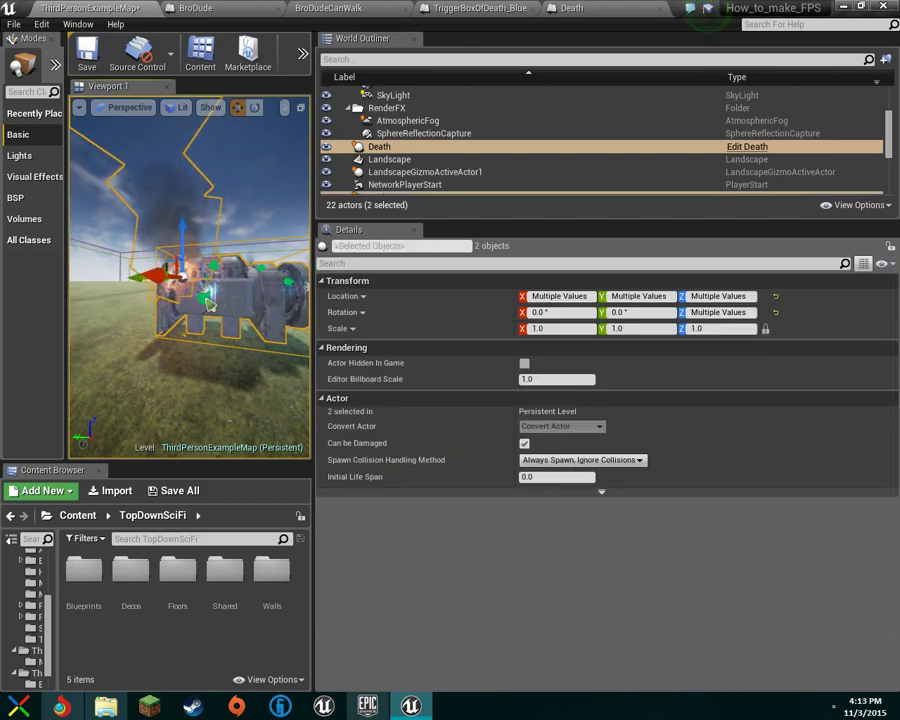
left_click(224, 269, "ctrl")
left_click(296, 285, "ctrl")
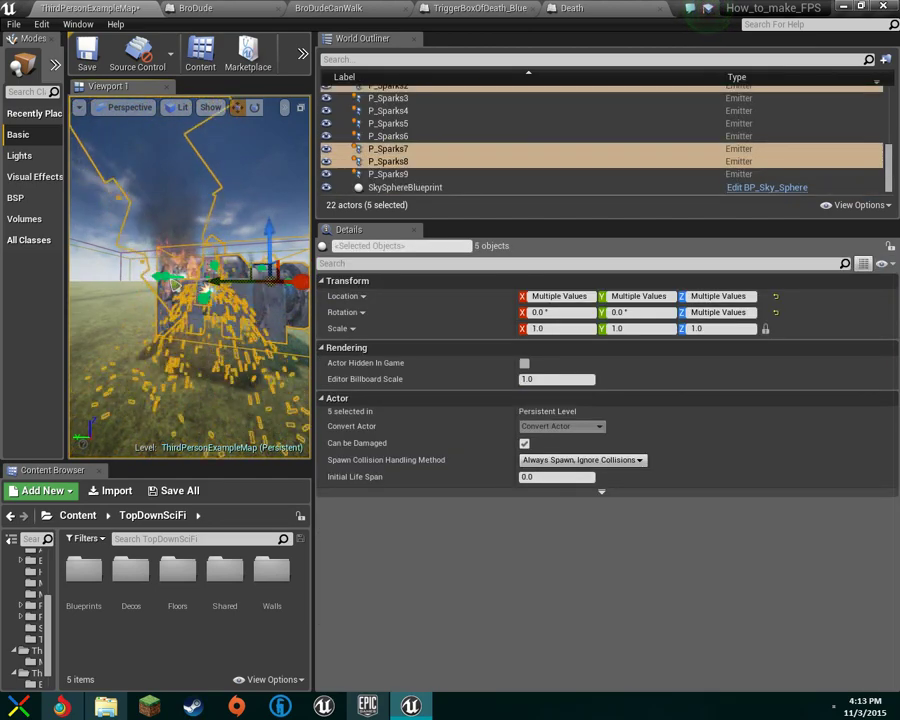
left_click(166, 278, "ctrl")
mouse_move(166, 278)
right_mouse_down()
mouse_move(230, 277)
mouse_move(150, 281)
right_mouse_up()
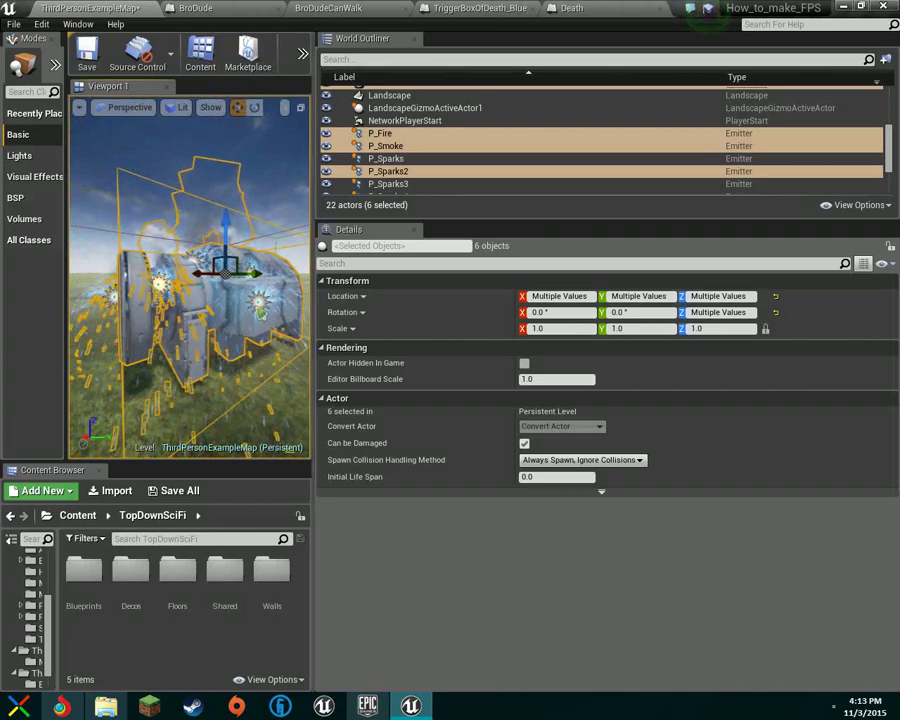
left_click(247, 324, "ctrl")
mouse_move(247, 324)
right_mouse_down()
mouse_move(258, 322)
mouse_move(230, 287)
mouse_move(184, 273)
mouse_move(234, 297)
mouse_move(214, 302)
right_mouse_up()
left_click(226, 288, "ctrl")
left_click(187, 273, "ctrl")
left_click(218, 297, "ctrl")
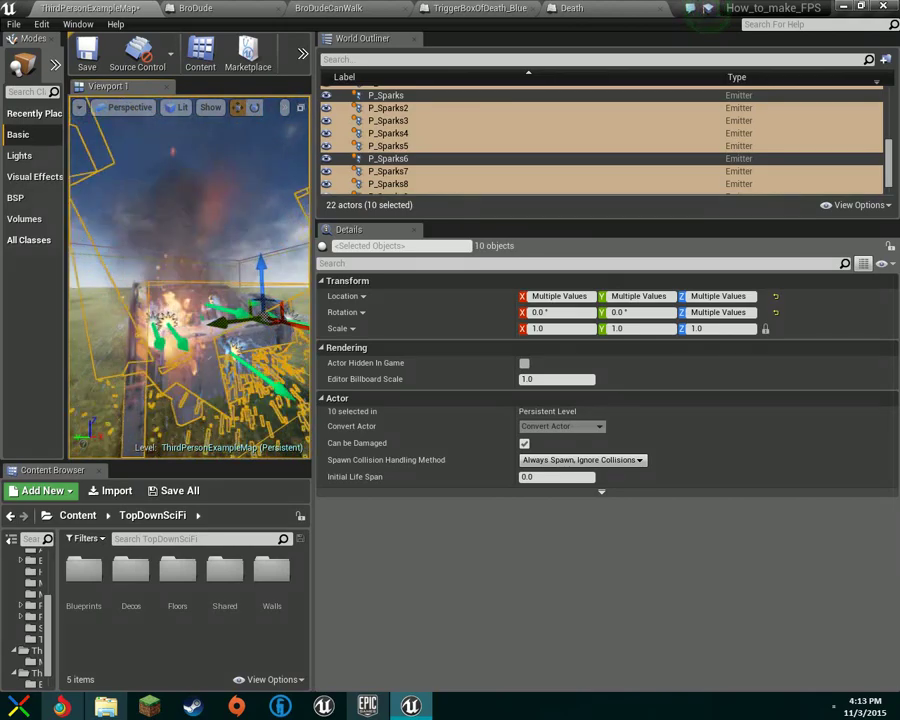
Lower the selected machine and its emitters slightly toward the grass, and drop the selection.
right_click_drag(88, 341, 92, 340)
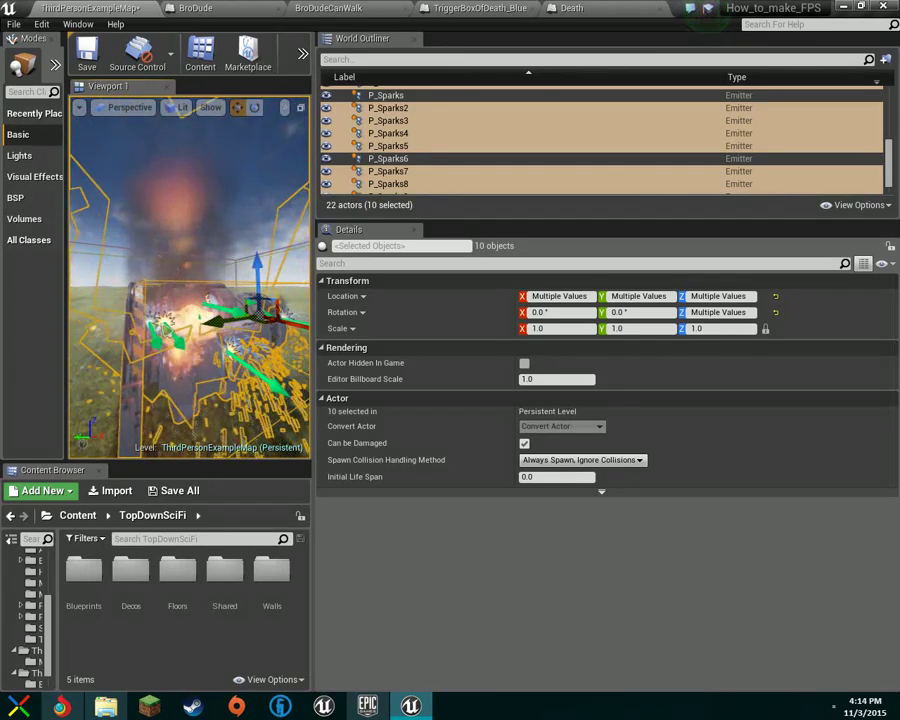
right_click(214, 323)
right_click_drag(205, 318, 172, 350)
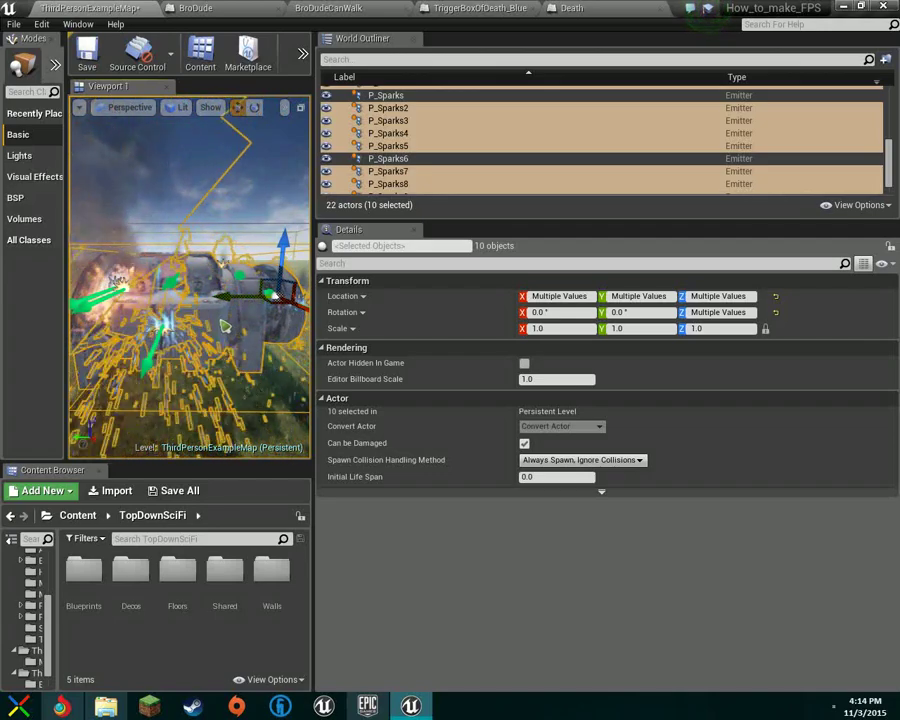
mouse_move(284, 248)
left_mouse_down()
mouse_move(283, 270)
mouse_move(283, 259)
left_mouse_up()
mouse_move(166, 250)
right_mouse_down()
mouse_move(110, 253)
mouse_move(200, 256)
mouse_move(110, 252)
right_mouse_up()
left_click(191, 263)
mouse_move(191, 263)
right_mouse_down()
mouse_move(222, 272)
mouse_move(85, 264)
mouse_move(104, 266)
right_mouse_up()
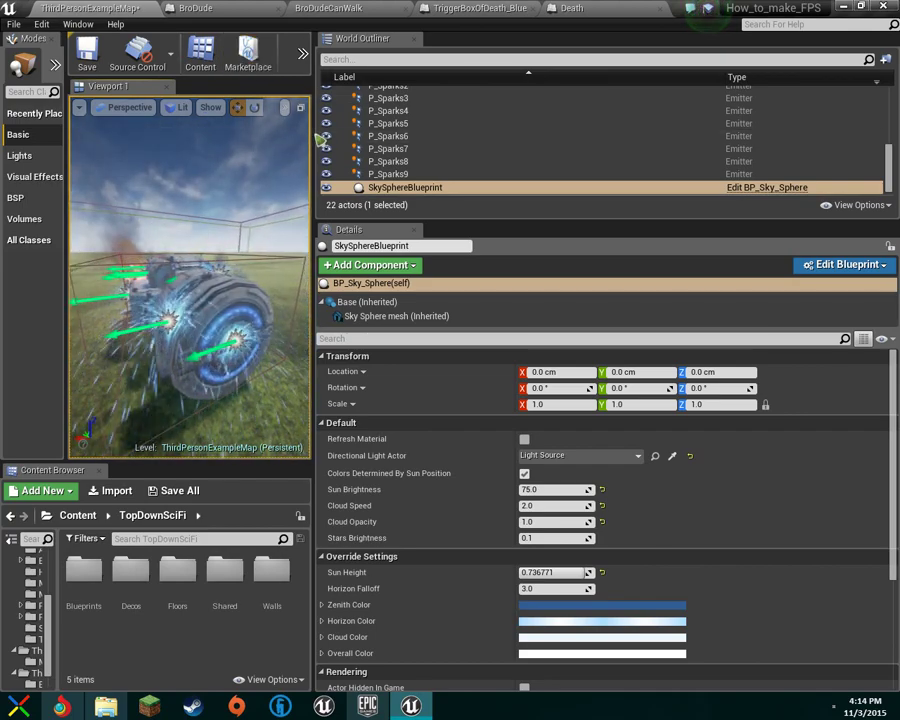
Narrow the World Outliner and Details area again and sculpt a broad, rugged hill on the landscape with the circle brush.
mouse_move(317, 137)
left_mouse_down()
mouse_move(813, 205)
mouse_move(779, 219)
left_mouse_up()
left_click(98, 66)
right_click_drag(374, 116, 400, 205)
key("s")
key("s")
right_click_drag(470, 280, 400, 208)
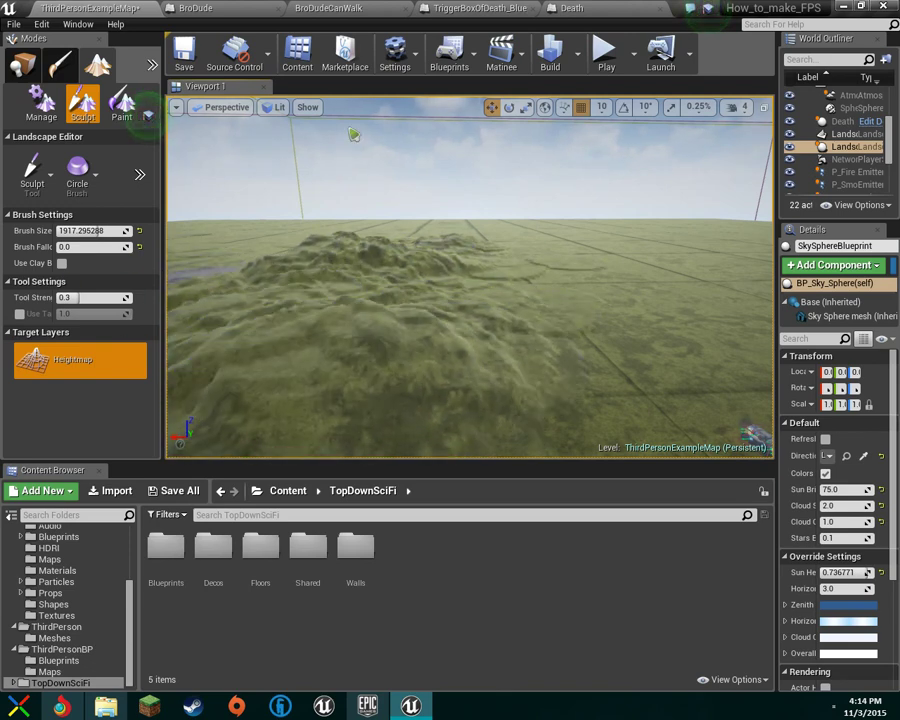
mouse_move(443, 225)
right_mouse_down()
mouse_move(365, 190)
mouse_move(390, 240)
mouse_move(392, 325)
mouse_move(405, 255)
mouse_move(615, 255)
mouse_move(598, 240)
mouse_move(598, 272)
mouse_move(600, 228)
mouse_move(448, 234)
mouse_move(480, 262)
mouse_move(531, 263)
right_mouse_up()
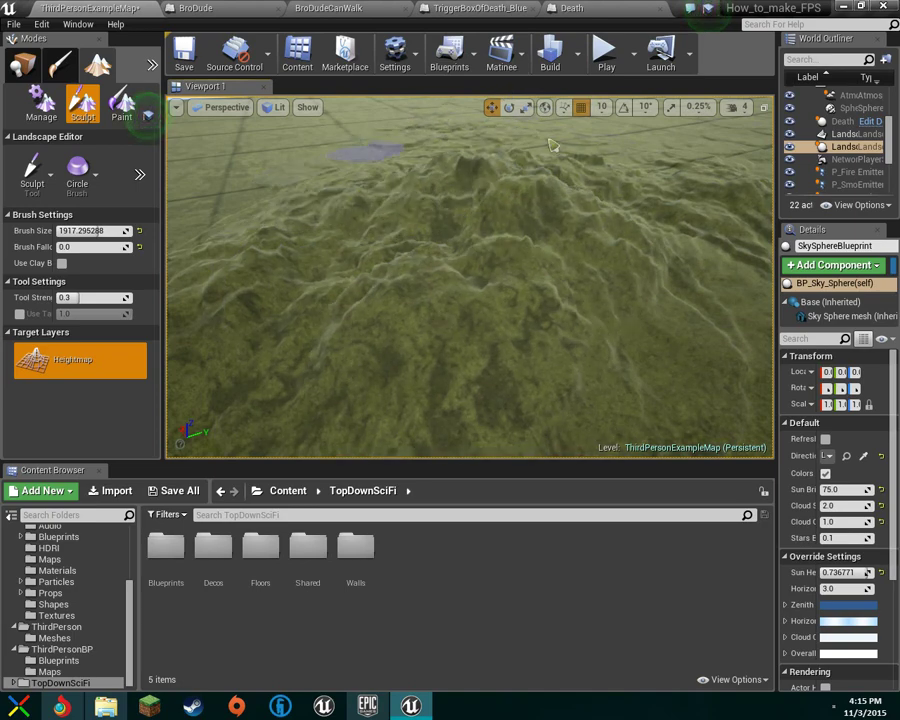
mouse_move(622, 210)
right_mouse_down()
mouse_move(620, 160)
mouse_move(620, 226)
mouse_move(660, 230)
mouse_move(606, 218)
right_mouse_up()
mouse_move(585, 317)
left_mouse_down()
mouse_move(446, 343)
mouse_move(500, 303)
mouse_move(649, 301)
mouse_move(536, 317)
mouse_move(594, 262)
mouse_move(420, 195)
mouse_move(260, 165)
mouse_move(300, 160)
mouse_move(347, 170)
left_mouse_up()
mouse_move(541, 158)
left_mouse_down()
mouse_move(388, 185)
mouse_move(560, 293)
mouse_move(476, 211)
mouse_move(523, 184)
mouse_move(518, 168)
mouse_move(458, 171)
mouse_move(568, 304)
mouse_move(536, 217)
mouse_move(570, 200)
left_mouse_up()
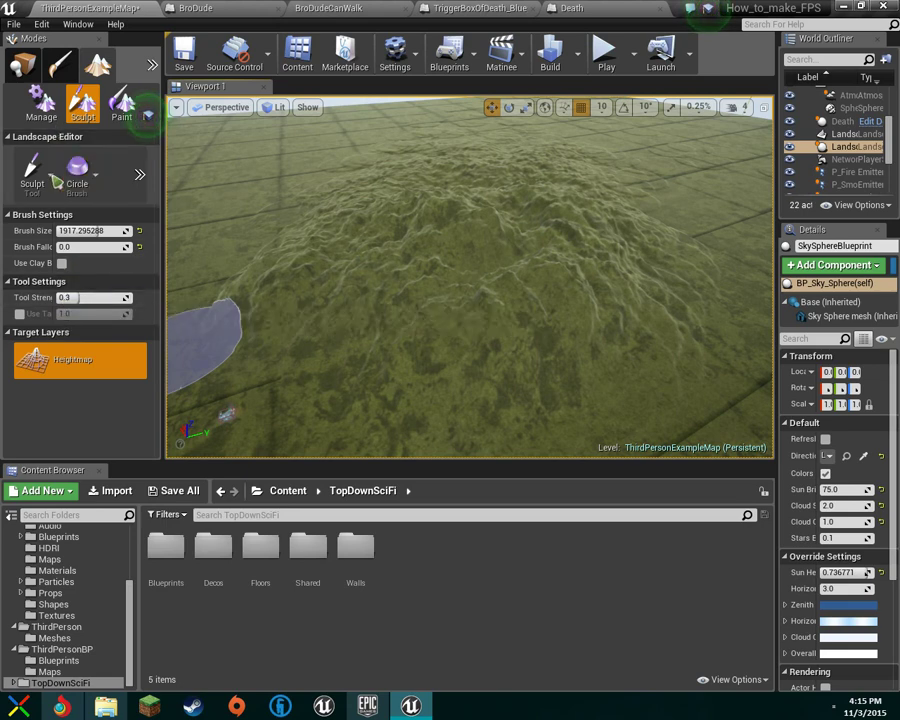
Smooth the rugged hill into rolling slopes with the Smooth tool, using a brush size of 8192.
left_click(33, 172)
left_click(76, 190)
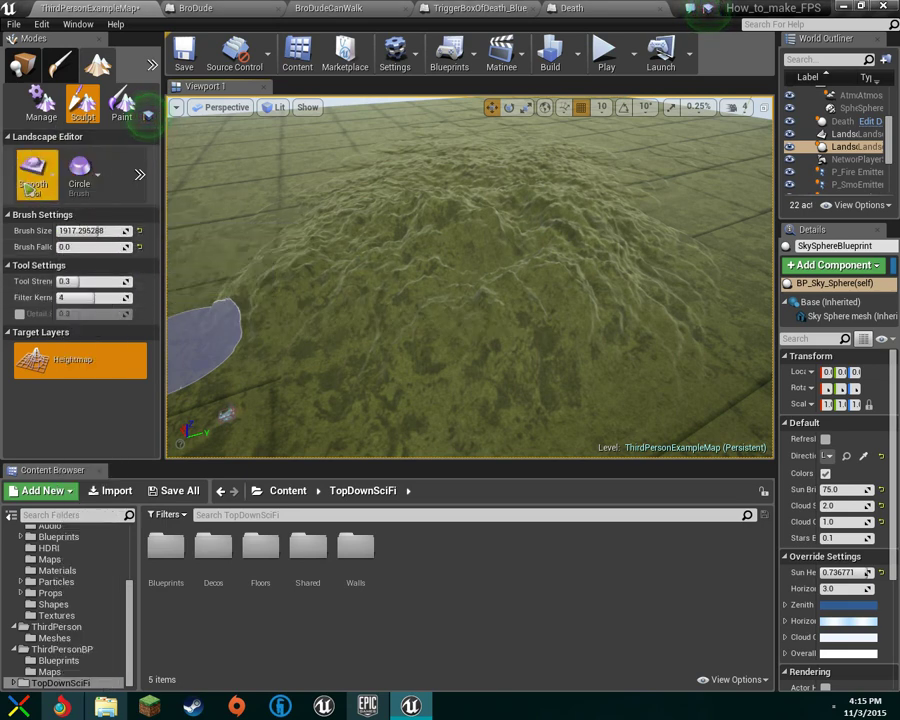
left_click_drag(97, 231, 131, 231)
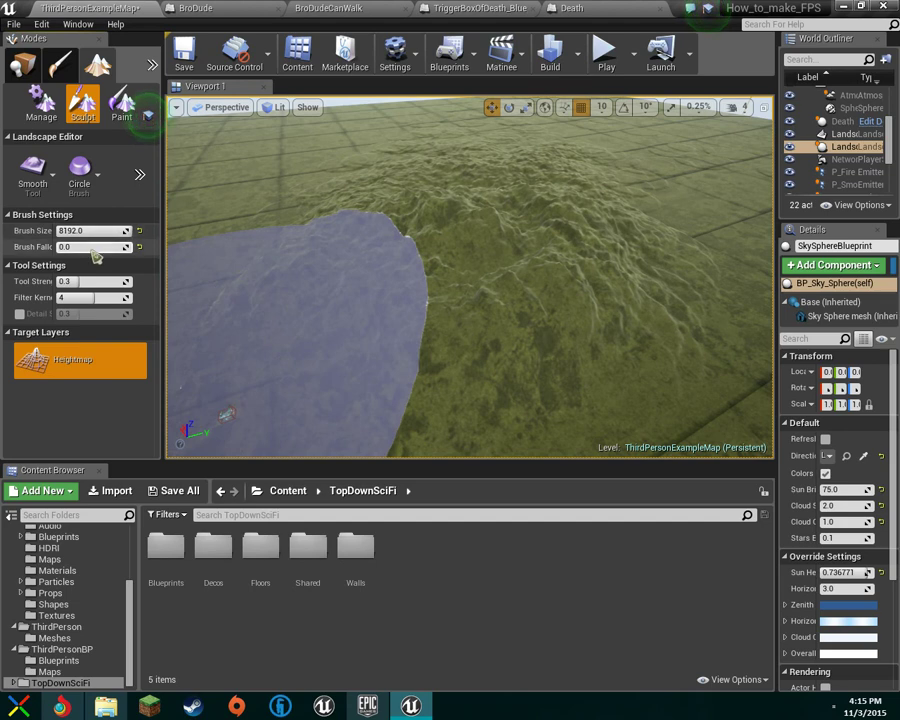
mouse_move(453, 253)
left_mouse_down()
mouse_move(458, 183)
mouse_move(583, 317)
mouse_move(440, 262)
mouse_move(602, 163)
mouse_move(635, 277)
mouse_move(408, 156)
left_mouse_up()
left_click_drag(471, 199, 562, 396)
mouse_move(562, 396)
right_mouse_down()
mouse_move(552, 374)
mouse_move(545, 400)
mouse_move(534, 392)
mouse_move(545, 372)
mouse_move(535, 398)
mouse_move(538, 358)
mouse_move(552, 364)
mouse_move(552, 378)
mouse_move(548, 364)
right_mouse_up()
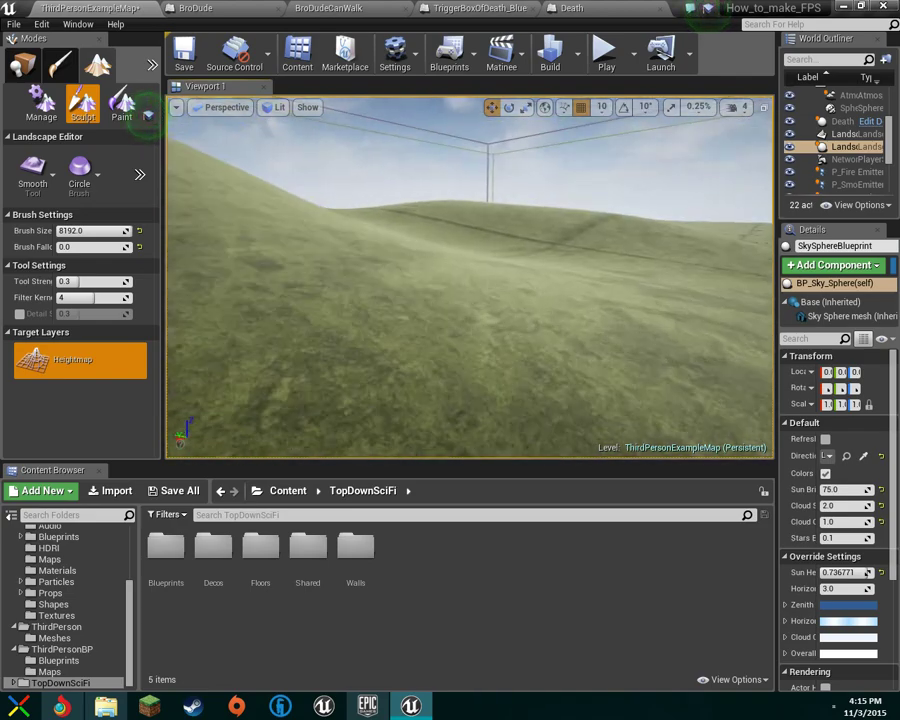
Play-test the level by walking over the smoothed hills and firing a shot, and end the play session.
left_click(604, 55)
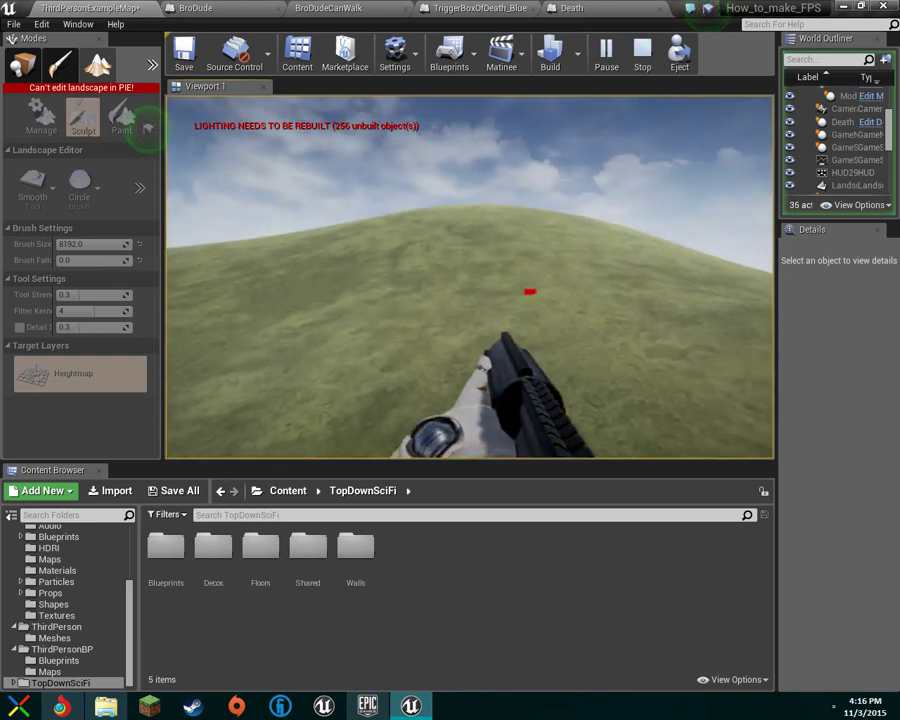
left_click(470, 278)
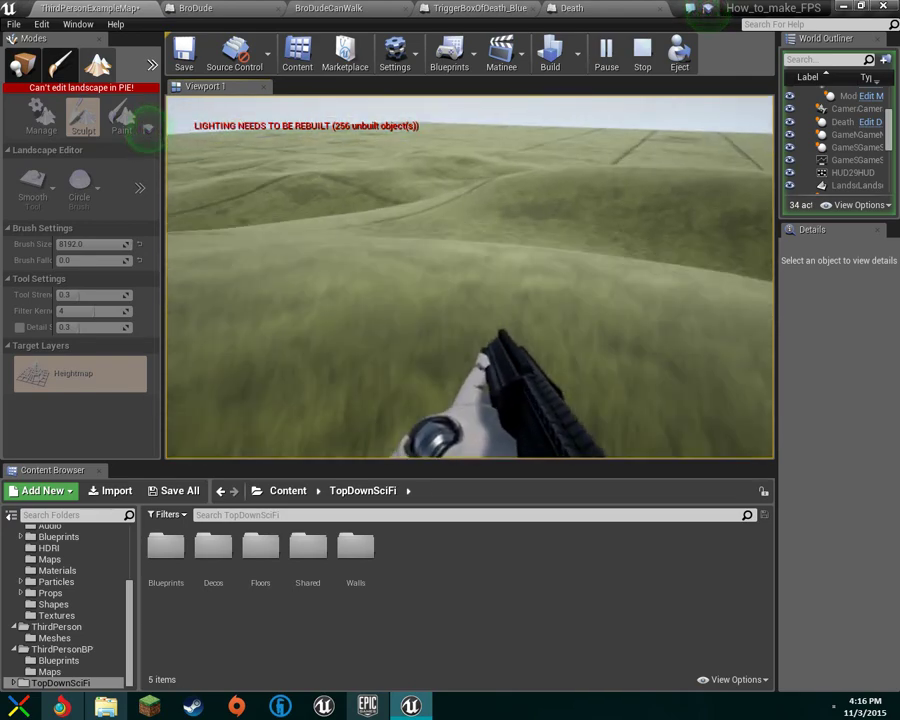
key("Escape")
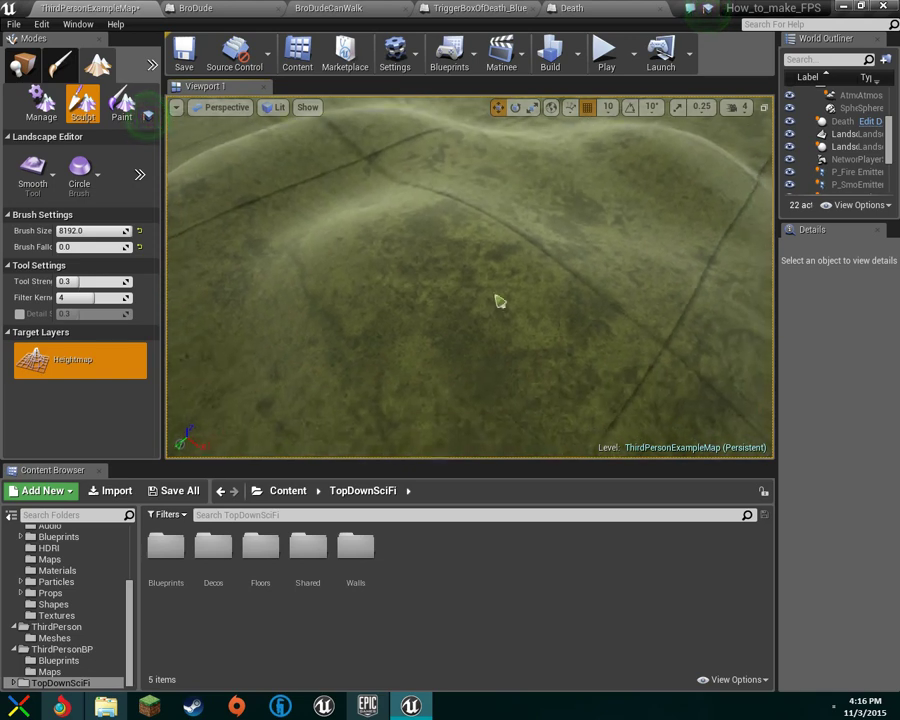
Try the Erosion tool with the 8192 brush on the smoothed hills and undo the last stroke.
left_click(33, 170)
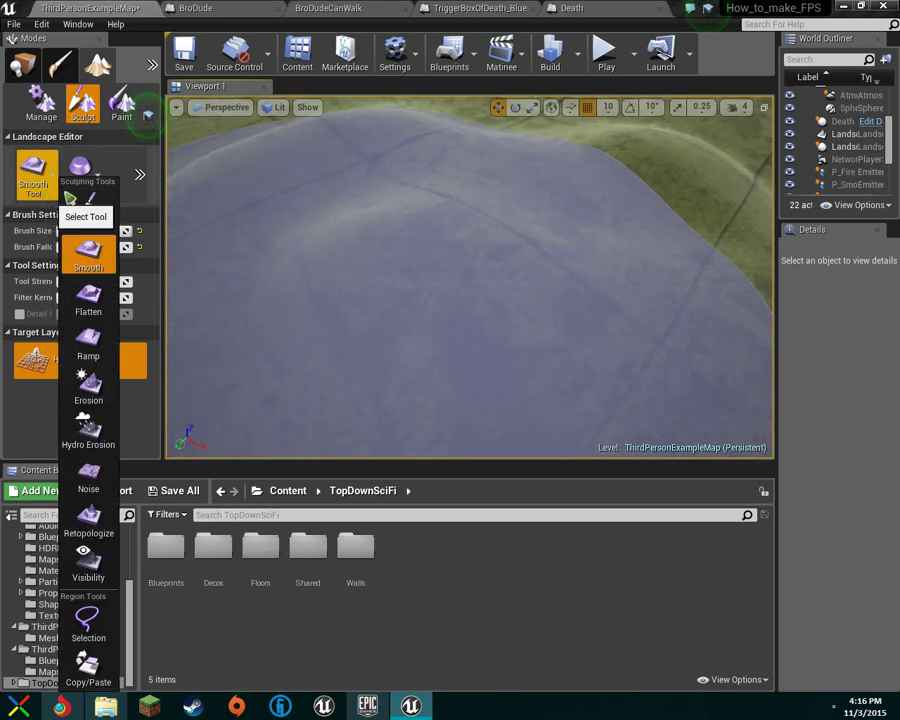
left_click(110, 386)
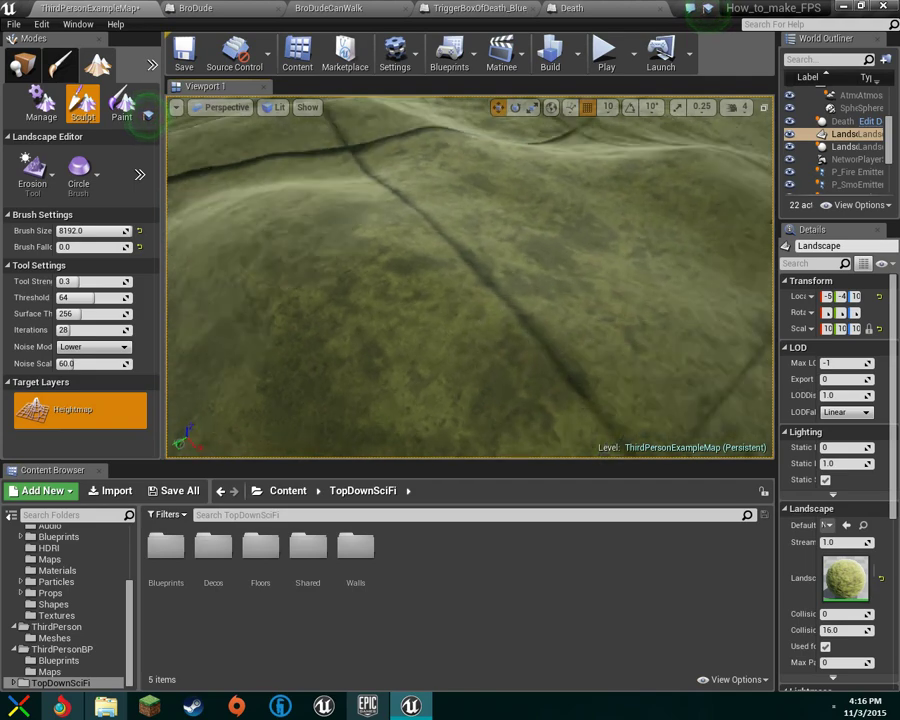
right_click_drag(470, 277, 430, 200)
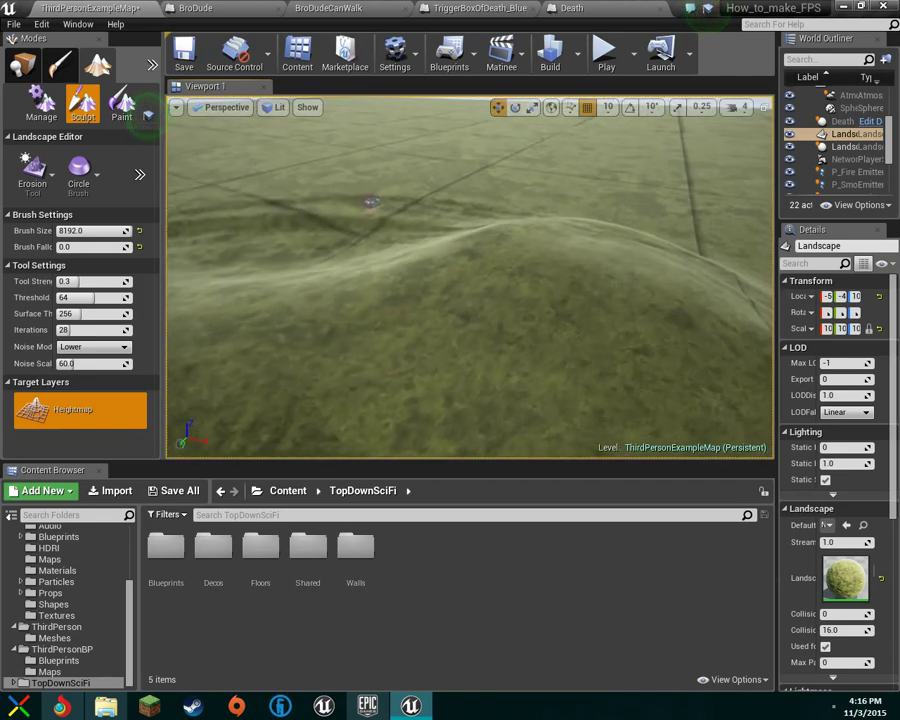
right_click_drag(531, 240, 531, 222)
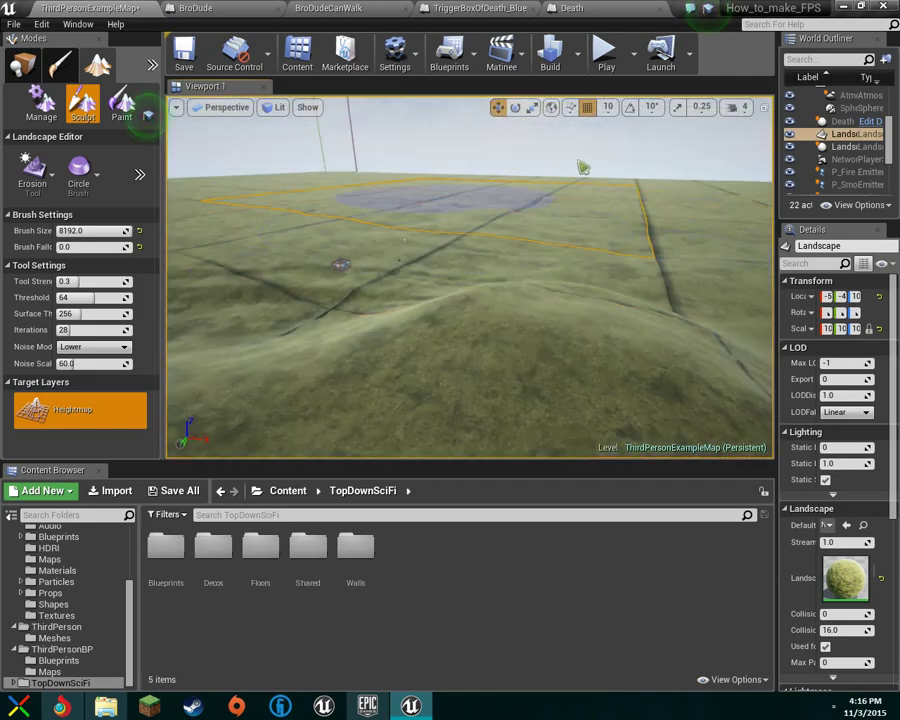
key("ctrl+z")
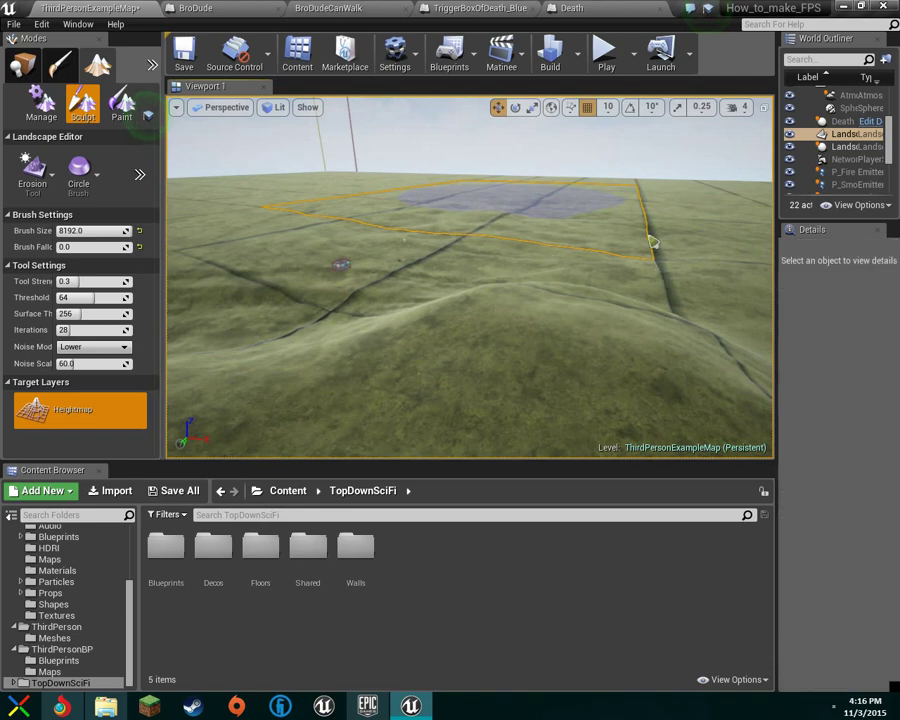
Reduce the brush size to about 2864, build the hill up higher with the Sculpt tool, and smooth its rough surface.
mouse_move(526, 241)
right_mouse_down()
mouse_move(445, 250)
mouse_move(500, 252)
mouse_move(535, 190)
right_mouse_up()
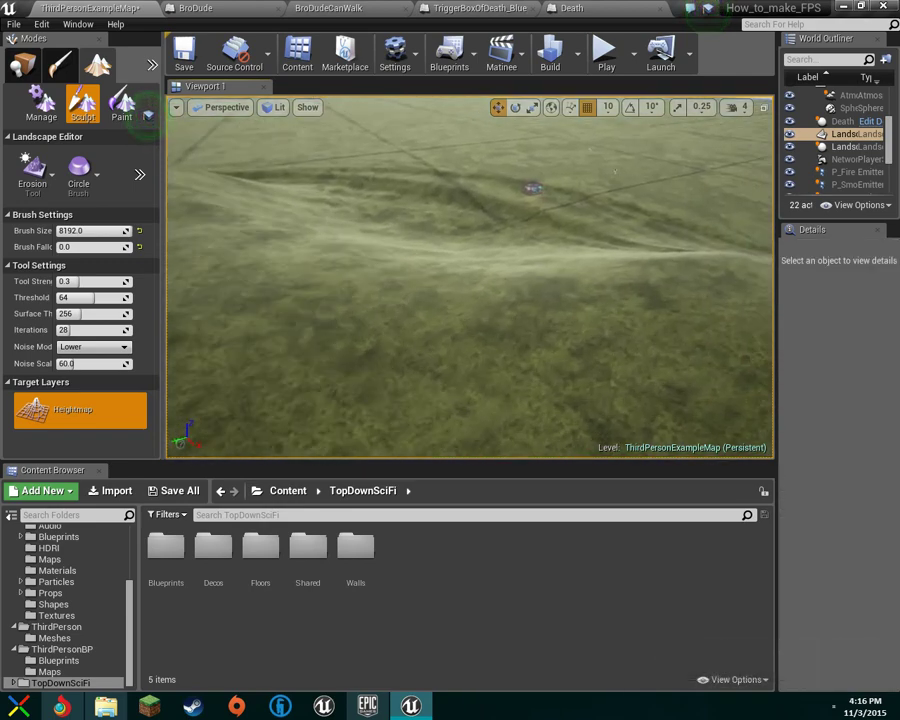
right_click_drag(500, 240, 640, 242)
right_click_drag(470, 260, 705, 285)
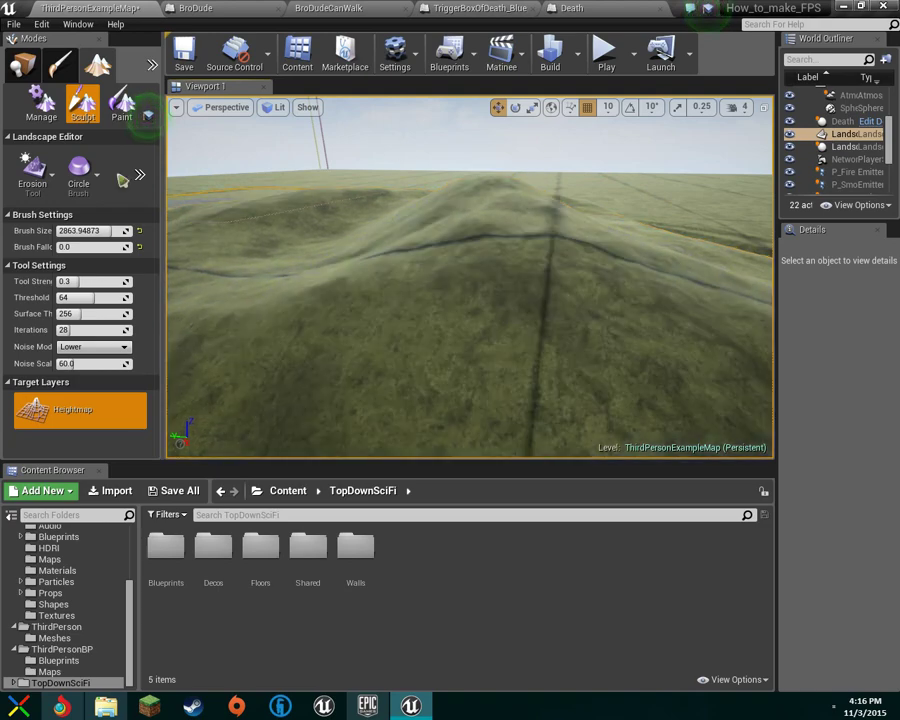
left_click(32, 170)
left_click(84, 200)
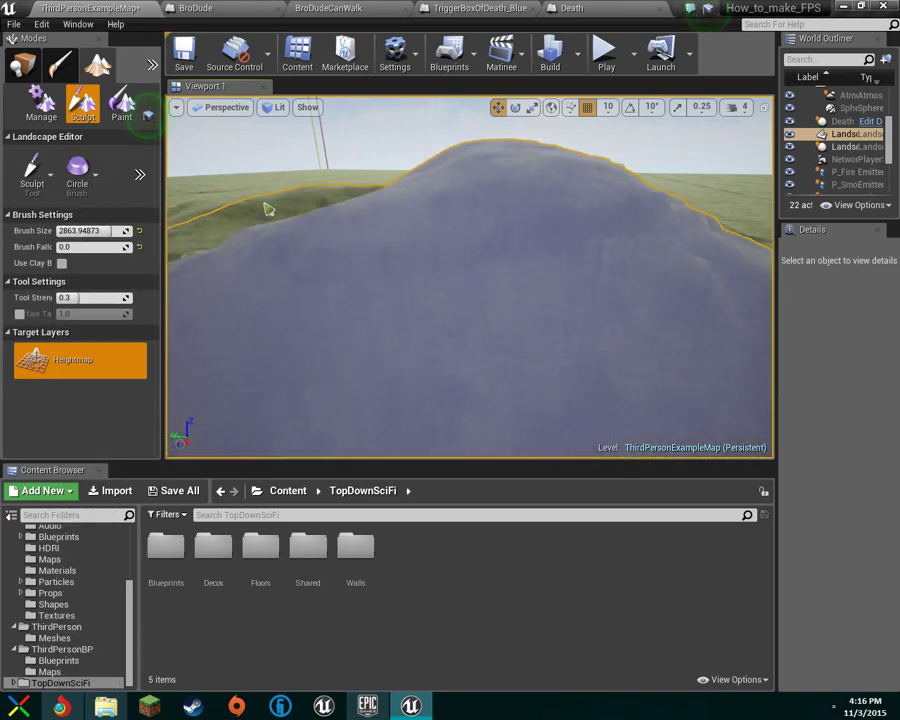
left_click(426, 225)
mouse_move(426, 225)
right_mouse_down()
mouse_move(398, 185)
mouse_move(420, 330)
mouse_move(420, 240)
mouse_move(468, 274)
right_mouse_up()
mouse_move(468, 274)
left_mouse_down()
mouse_move(426, 259)
mouse_move(555, 259)
left_mouse_up()
mouse_move(555, 259)
right_mouse_down()
mouse_move(460, 245)
mouse_move(369, 254)
right_mouse_up()
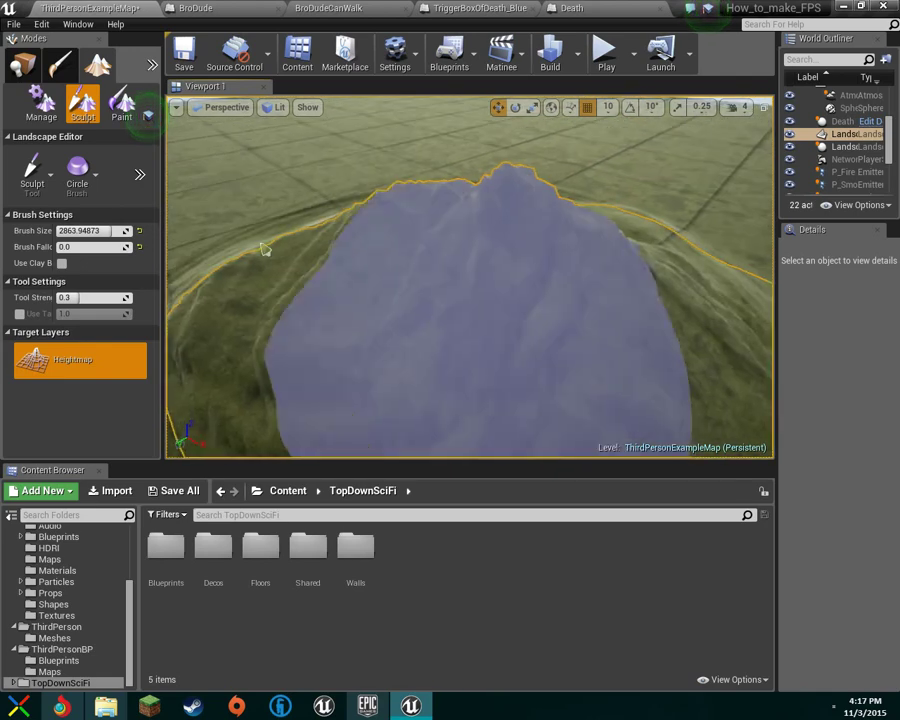
left_click(32, 168)
left_click(84, 250)
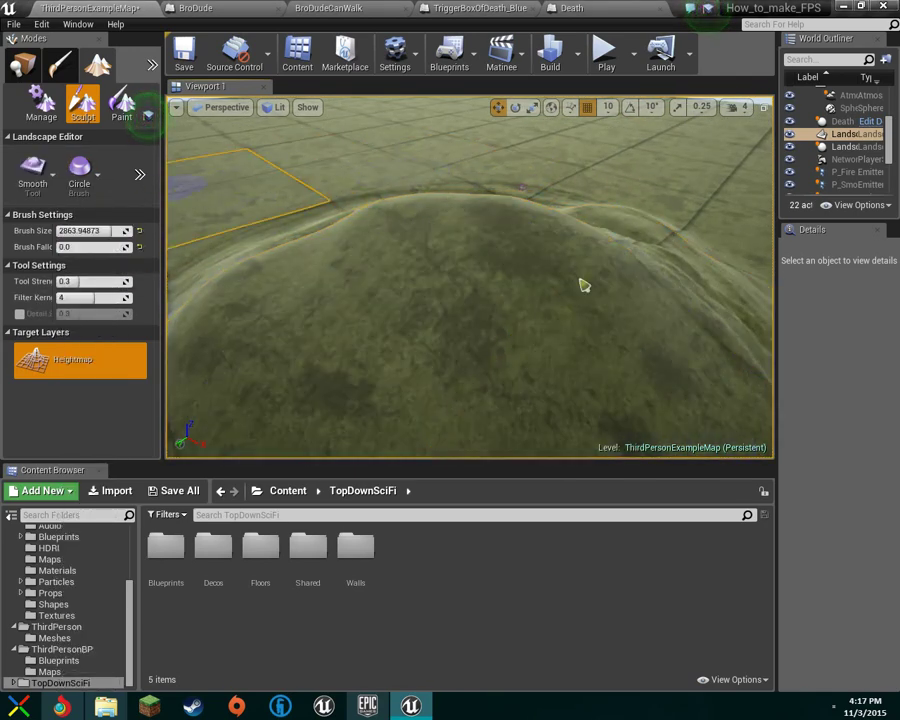
Wear down the raised hill into sharp ridges with the Erosion tool.
left_click(33, 168)
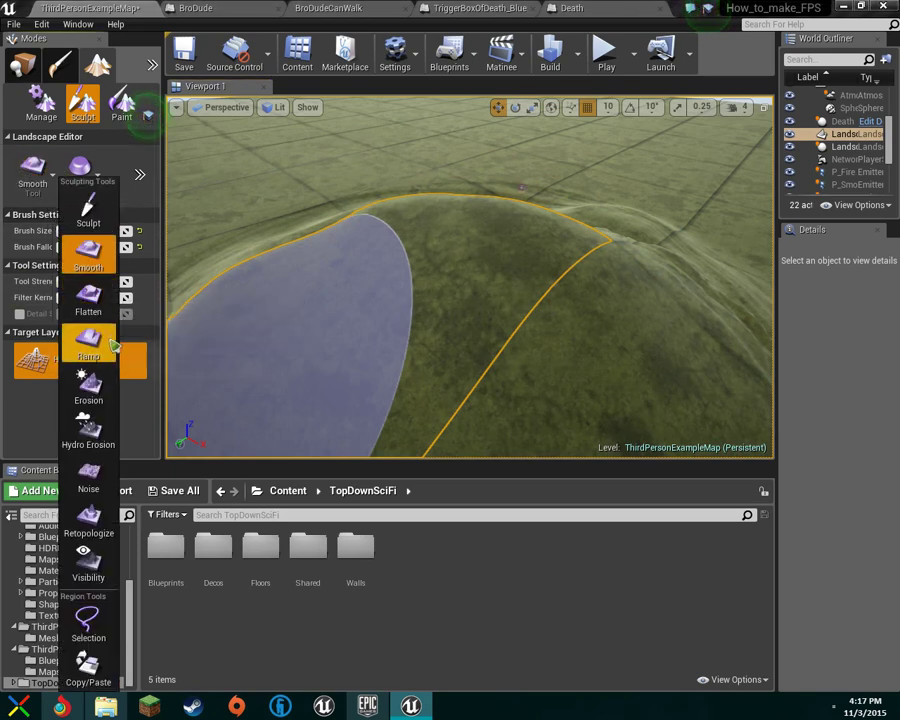
left_click(106, 378)
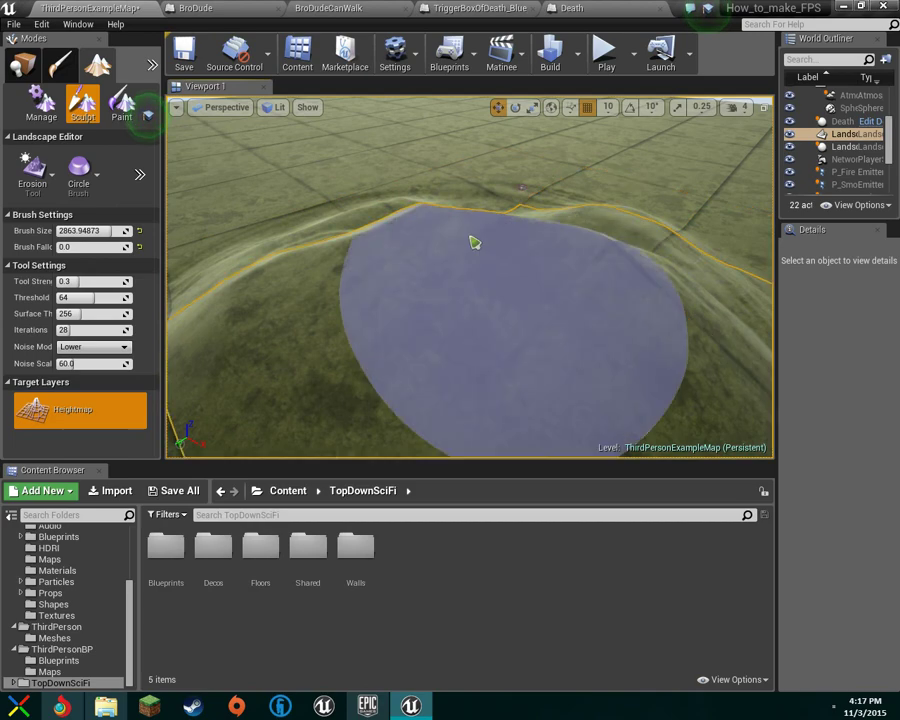
mouse_move(470, 277)
right_mouse_down()
mouse_move(445, 248)
mouse_move(490, 277)
mouse_move(470, 288)
mouse_move(480, 282)
mouse_move(466, 250)
mouse_move(492, 266)
mouse_move(464, 270)
mouse_move(549, 218)
right_mouse_up()
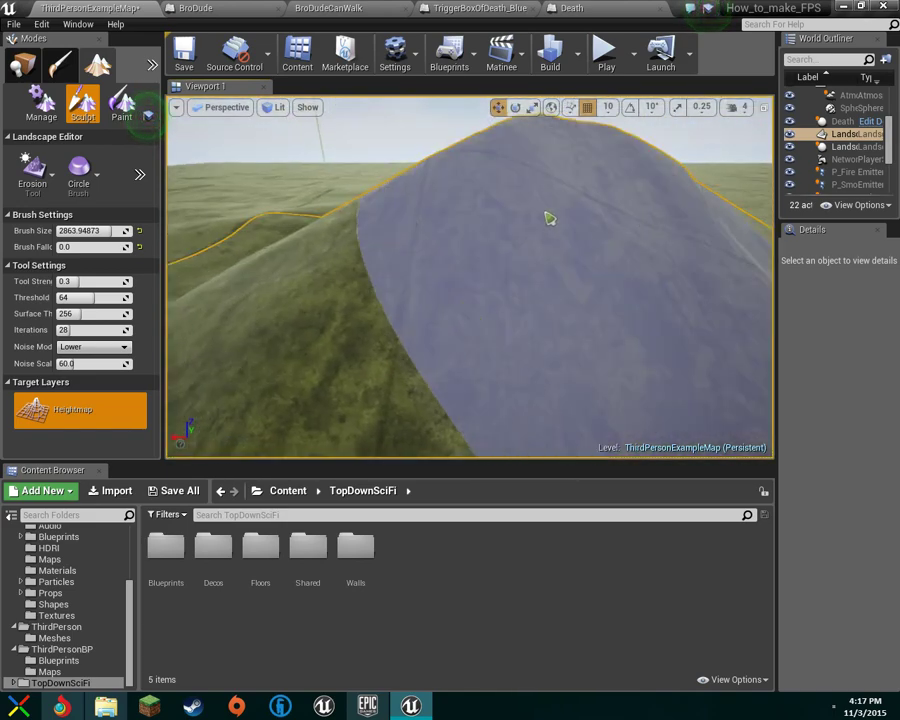
left_click_drag(607, 180, 613, 217)
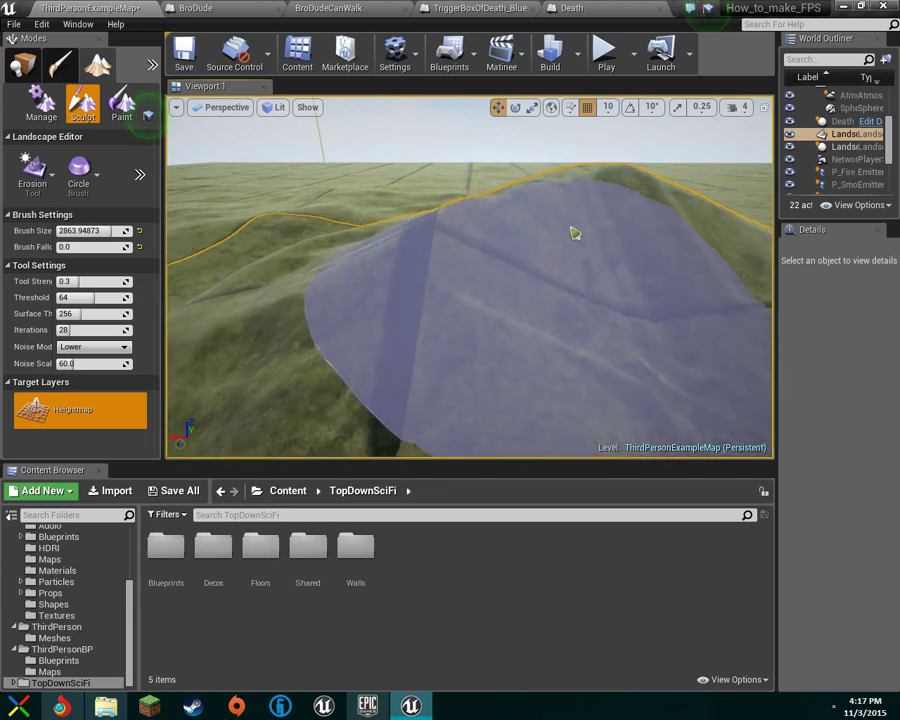
mouse_move(320, 315)
right_mouse_down()
mouse_move(350, 352)
mouse_move(348, 400)
mouse_move(325, 292)
mouse_move(465, 291)
mouse_move(424, 320)
right_mouse_up()
key("a")
key("d")
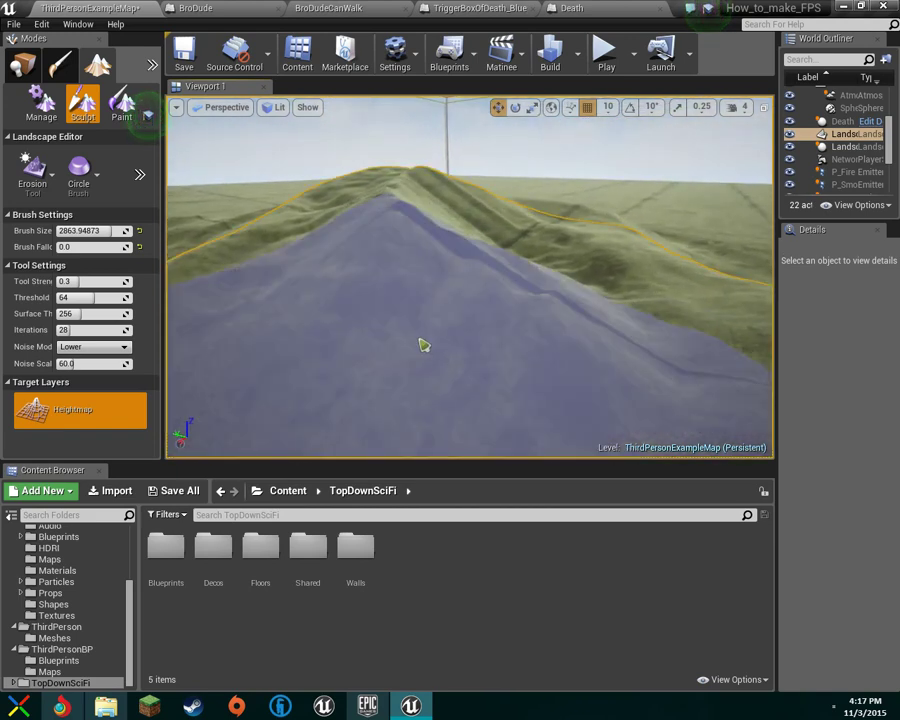
Choose the Noise sculpting tool and raise the viewport camera speed to 8 to reach the flat part of the landscape.
left_click(40, 183)
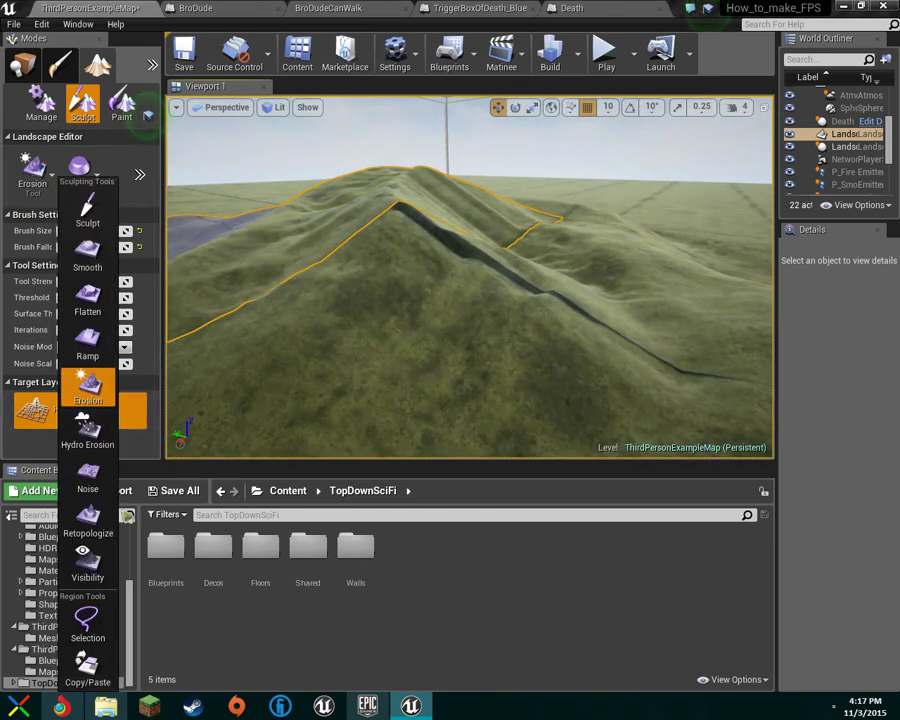
left_click(87, 475)
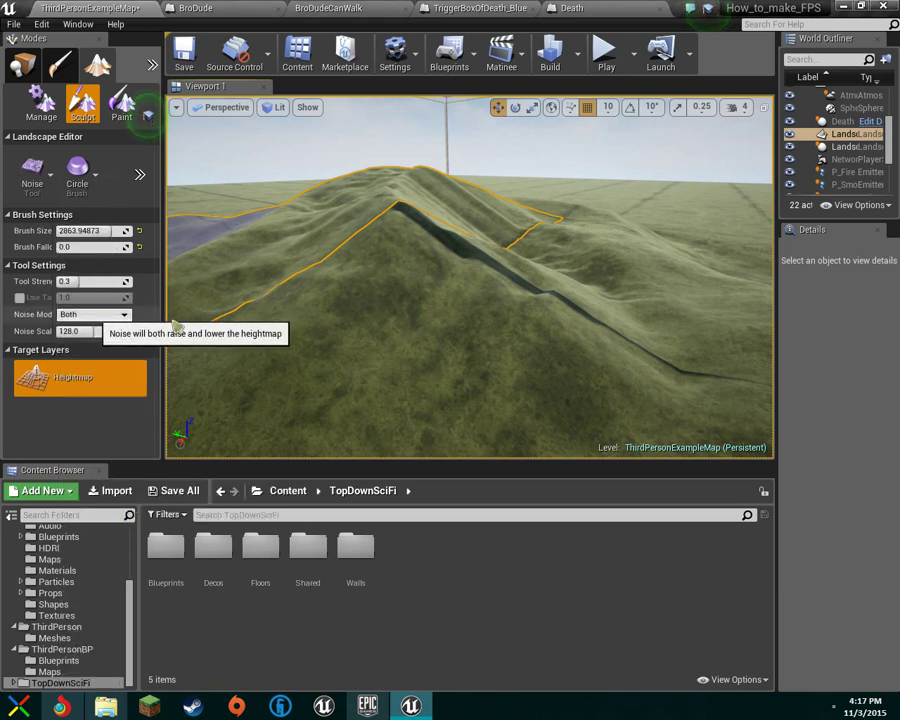
right_click_drag(568, 291, 664, 188)
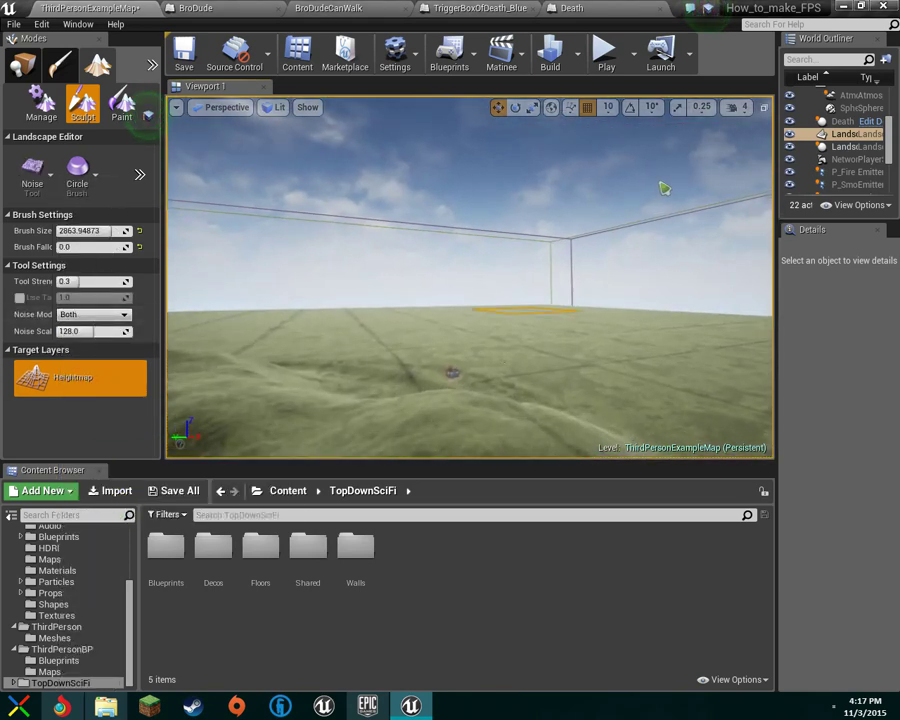
left_click(736, 108)
left_click_drag(762, 140, 812, 140)
mouse_move(707, 241)
right_mouse_down()
mouse_move(660, 241)
mouse_move(680, 320)
mouse_move(645, 315)
mouse_move(645, 305)
right_mouse_up()
key("w")
key("s")
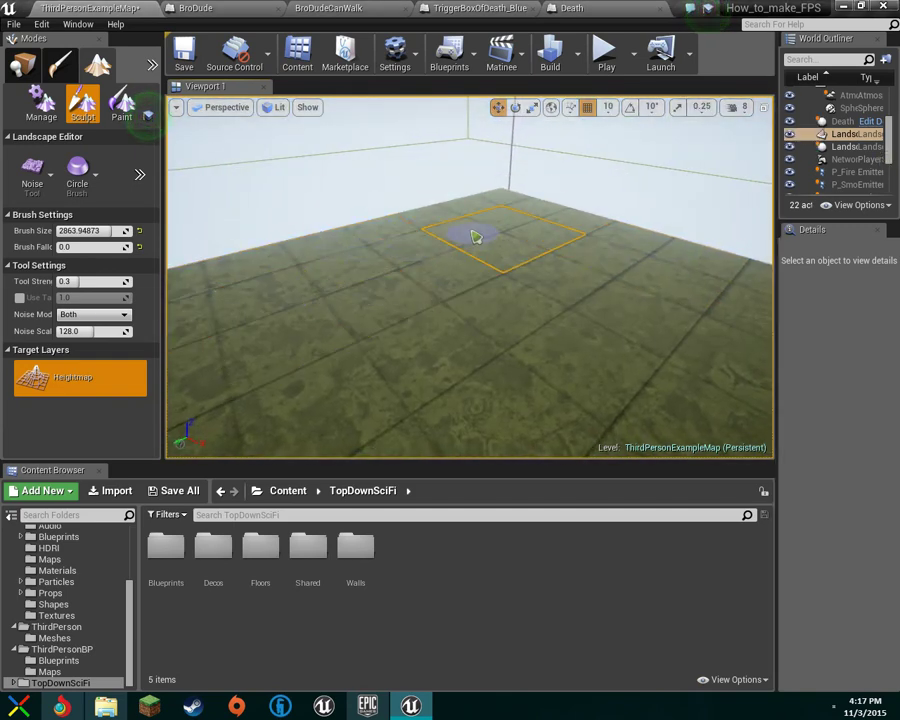
Raise a cluster of tall, jagged peaks on the flat grass with the Noise tool.
mouse_move(491, 237)
left_mouse_down()
mouse_move(464, 266)
mouse_move(470, 256)
mouse_move(488, 262)
left_mouse_up()
left_click_drag(541, 234, 538, 268)
mouse_move(500, 282)
left_mouse_down()
mouse_move(307, 271)
mouse_move(305, 301)
mouse_move(343, 308)
mouse_move(376, 378)
mouse_move(560, 300)
left_mouse_up()
left_click_drag(668, 281, 658, 280)
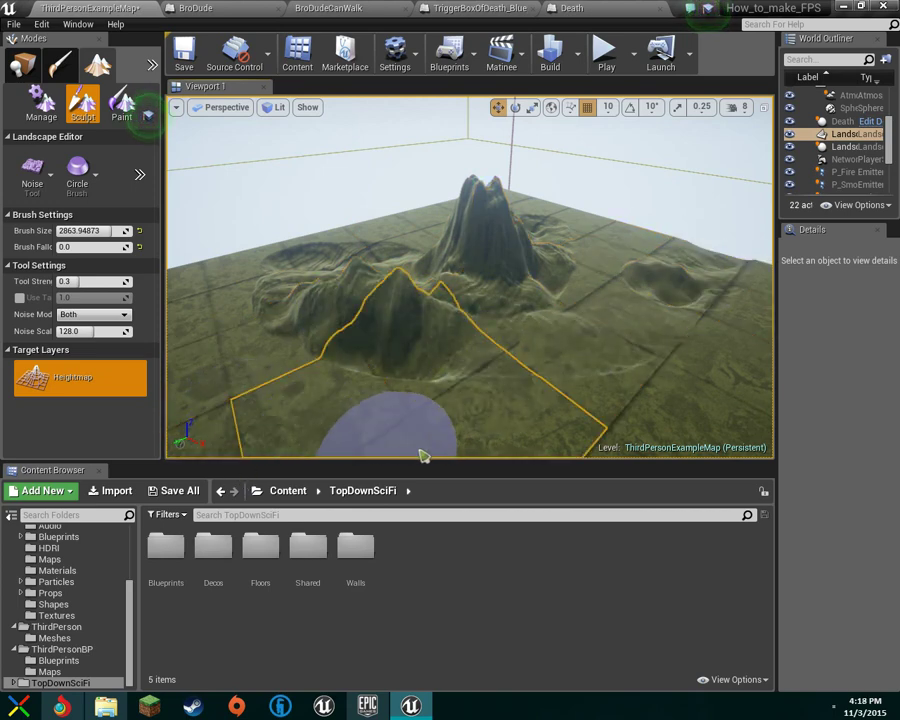
mouse_move(540, 365)
left_mouse_down()
mouse_move(440, 376)
mouse_move(563, 377)
mouse_move(557, 323)
mouse_move(500, 273)
mouse_move(428, 258)
mouse_move(418, 267)
mouse_move(432, 292)
mouse_move(326, 364)
mouse_move(440, 434)
left_mouse_up()
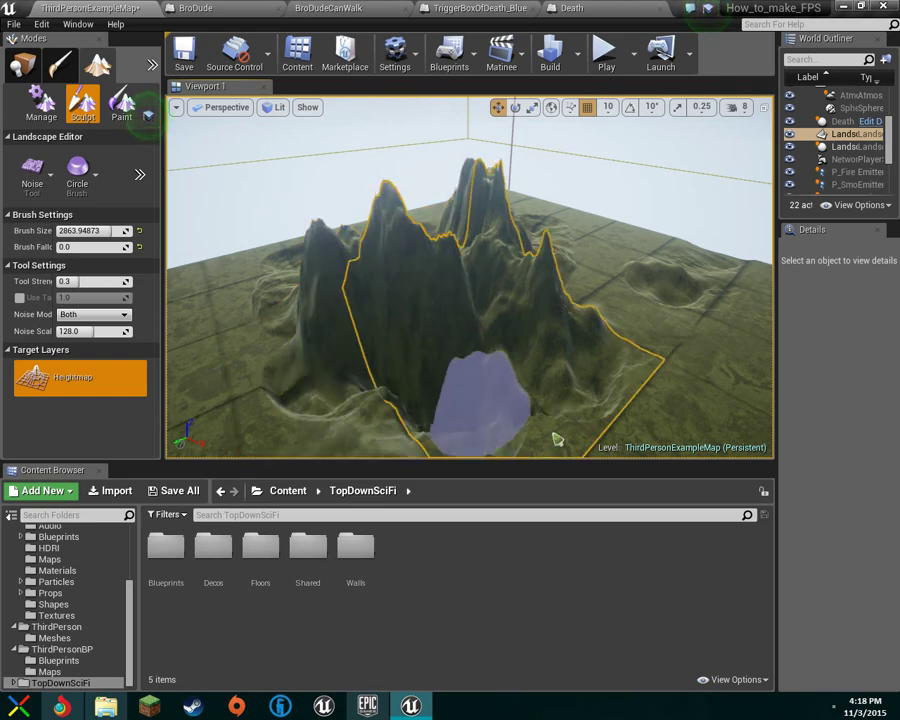
Roughen a second area near the landscape's outer edge with noise strokes.
mouse_move(705, 323)
right_mouse_down()
mouse_move(694, 258)
mouse_move(710, 320)
mouse_move(690, 400)
mouse_move(700, 330)
mouse_move(690, 400)
mouse_move(680, 330)
right_mouse_up()
key("w")
key("s")
right_click_drag(573, 281, 573, 263)
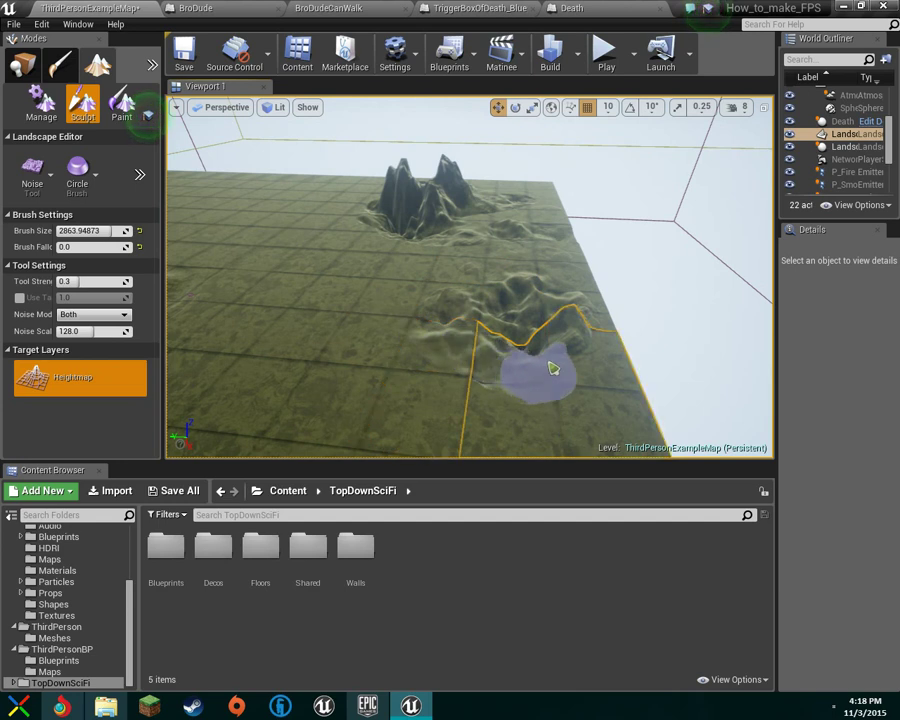
left_click_drag(422, 316, 483, 360)
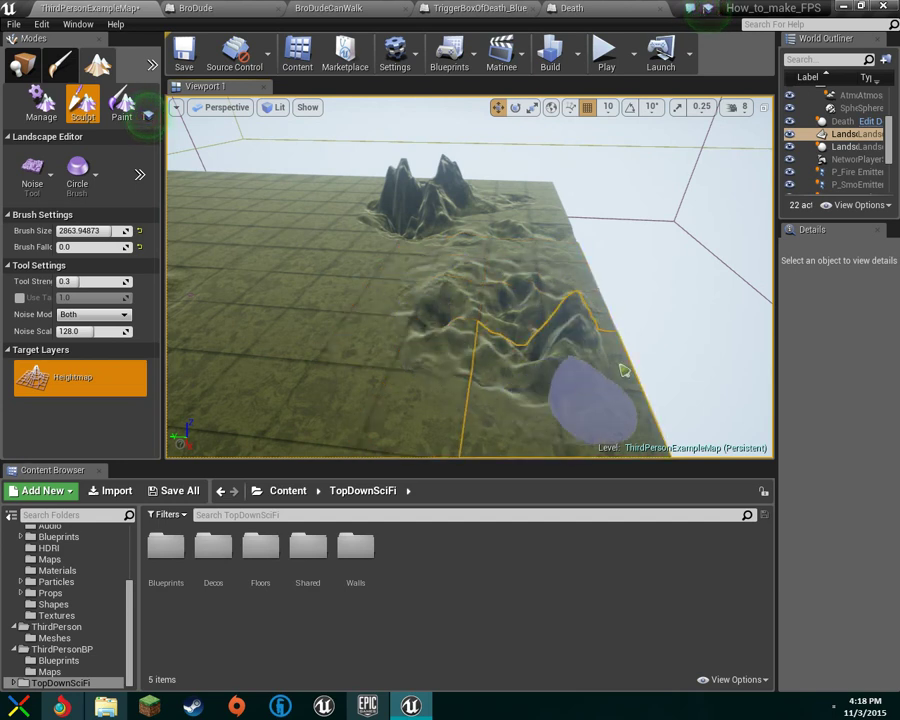
Undo the noise peaks and ridges made on the flat part of the landscape.
right_click_drag(456, 356, 560, 356)
key("w")
mouse_move(485, 297)
right_mouse_down()
mouse_move(500, 325)
mouse_move(490, 300)
mouse_move(450, 305)
mouse_move(481, 292)
right_mouse_up()
key("s")
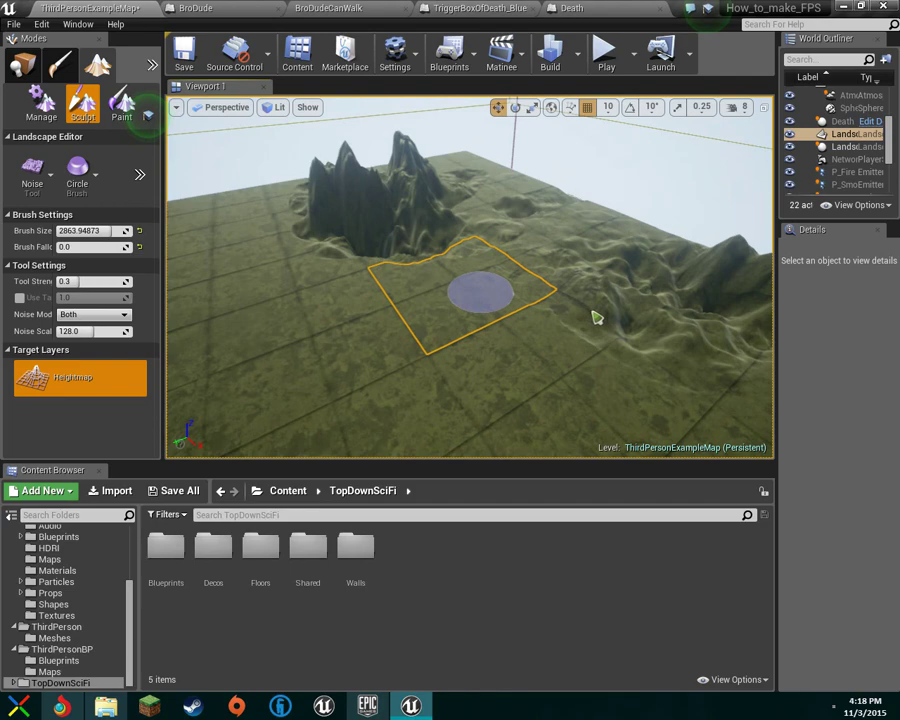
key("ctrl+z")
key("ctrl+z")
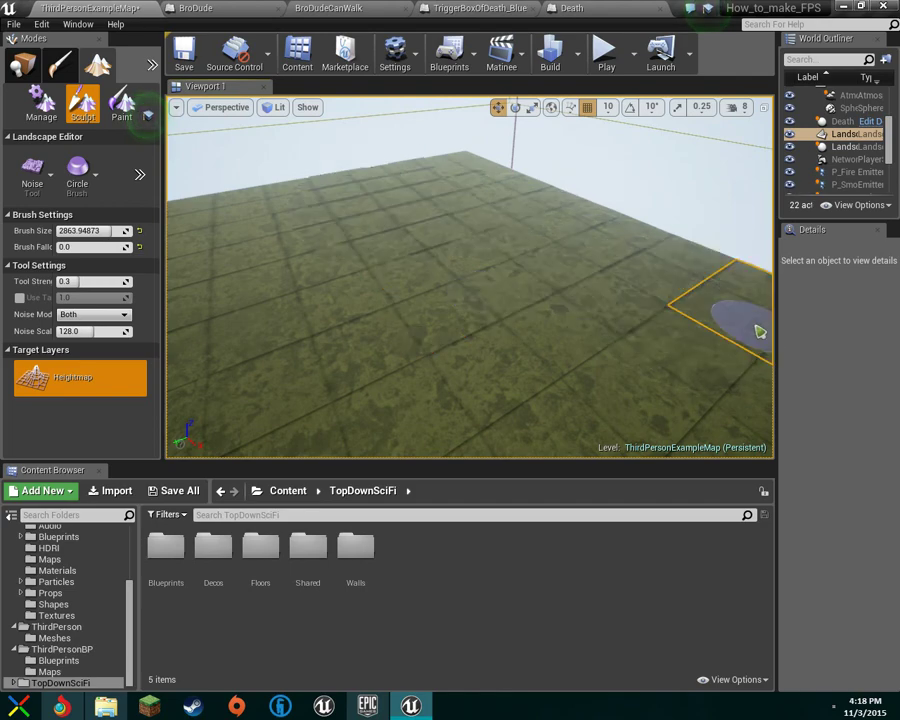
Try noise at a scale of about 179.4 on the eroded hill and undo the stroke.
right_click_drag(700, 285, 895, 300)
key("w")
right_click_drag(265, 262, 229, 228)
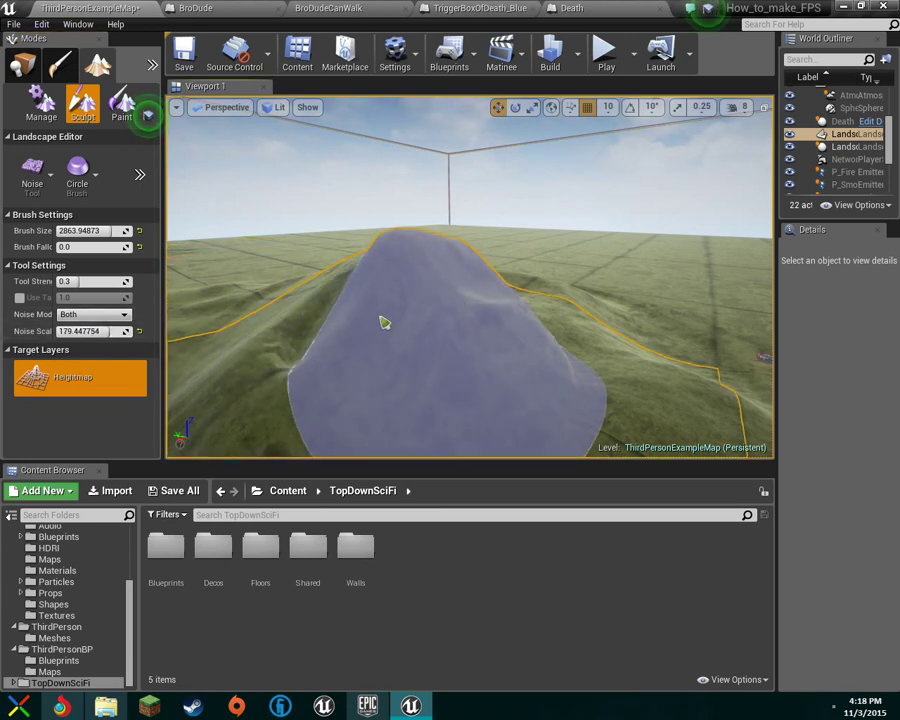
key("ctrl+z")
Set the noise scale to about 67.2, undo the trial noise stroke on the hill, and reduce the tool strength to about 0.061.
left_click_drag(103, 332, 76, 332)
right_click_drag(396, 293, 247, 264)
mouse_move(538, 311)
left_mouse_down()
mouse_move(438, 331)
mouse_move(740, 349)
left_mouse_up()
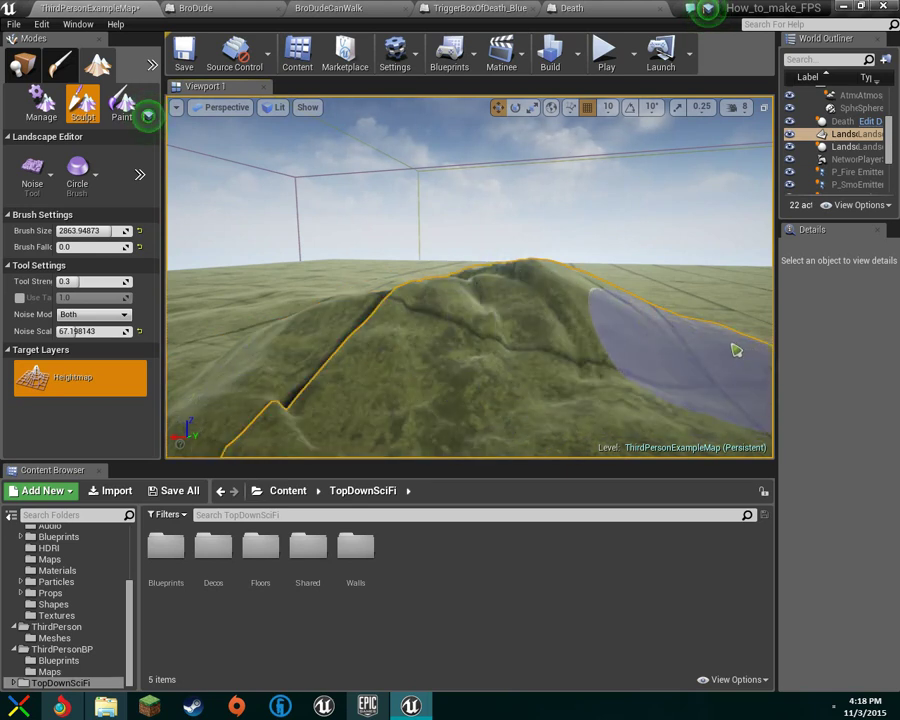
key("ctrl+z")
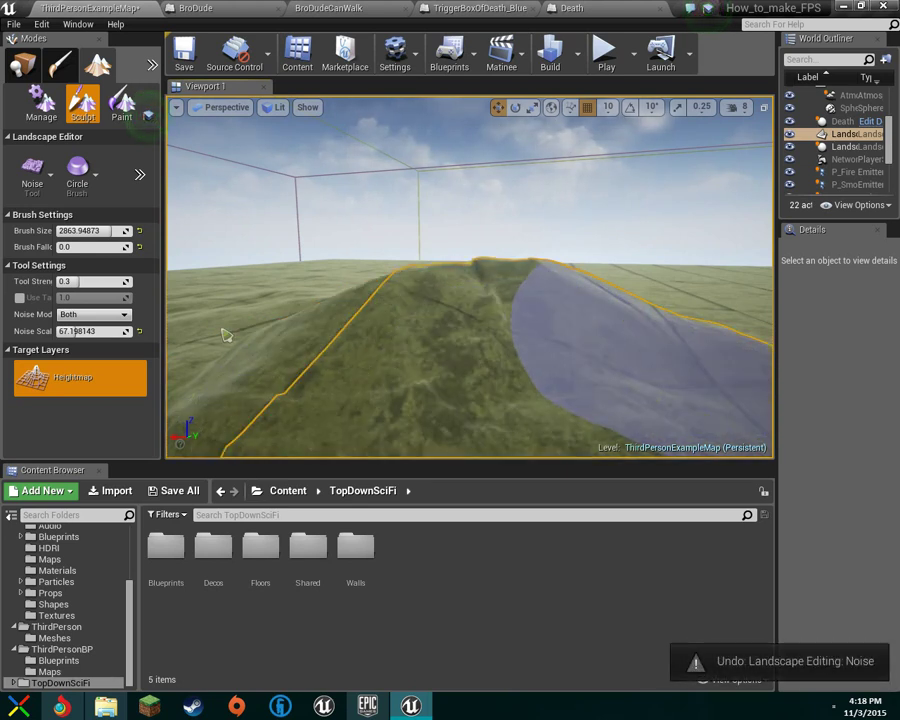
left_click_drag(77, 287, 74, 287)
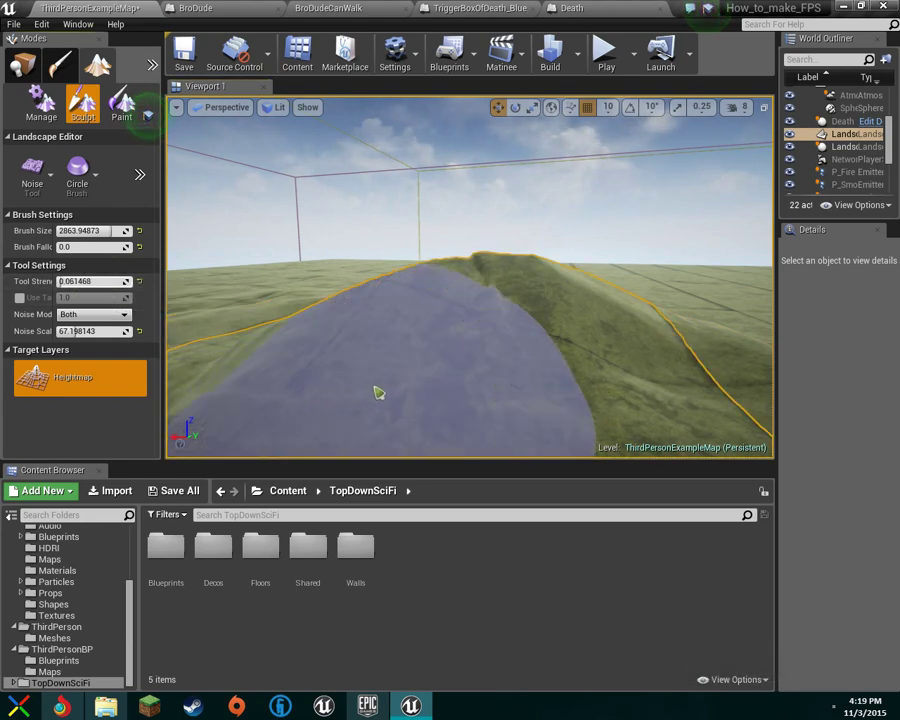
Set the brush size to 8192, try a noise stroke on the flat landscape and undo it.
mouse_move(470, 368)
right_mouse_down()
mouse_move(510, 345)
mouse_move(620, 420)
mouse_move(450, 340)
right_mouse_up()
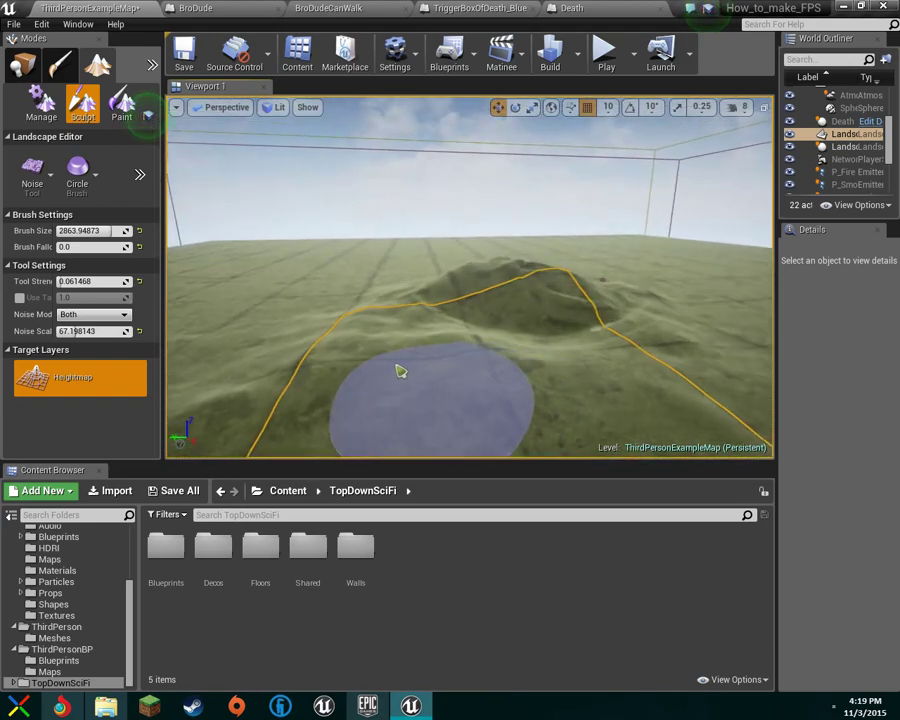
mouse_move(336, 352)
right_mouse_down()
mouse_move(480, 335)
mouse_move(594, 348)
right_mouse_up()
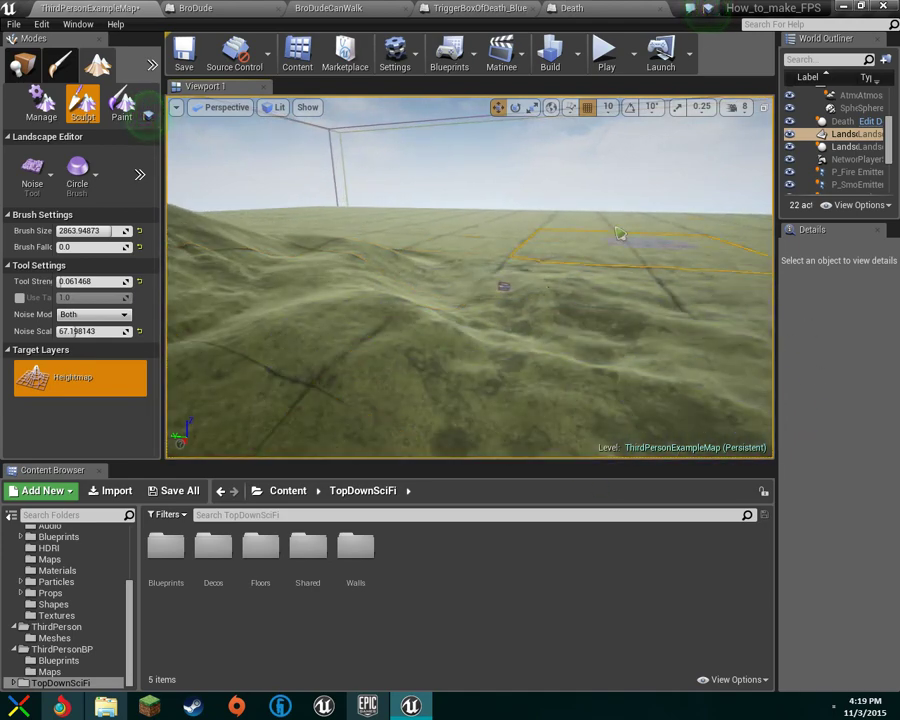
key("s")
right_click_drag(331, 284, 350, 293)
mouse_move(491, 374)
left_mouse_down()
mouse_move(386, 350)
mouse_move(582, 294)
mouse_move(647, 333)
left_mouse_up()
key("ctrl+z")
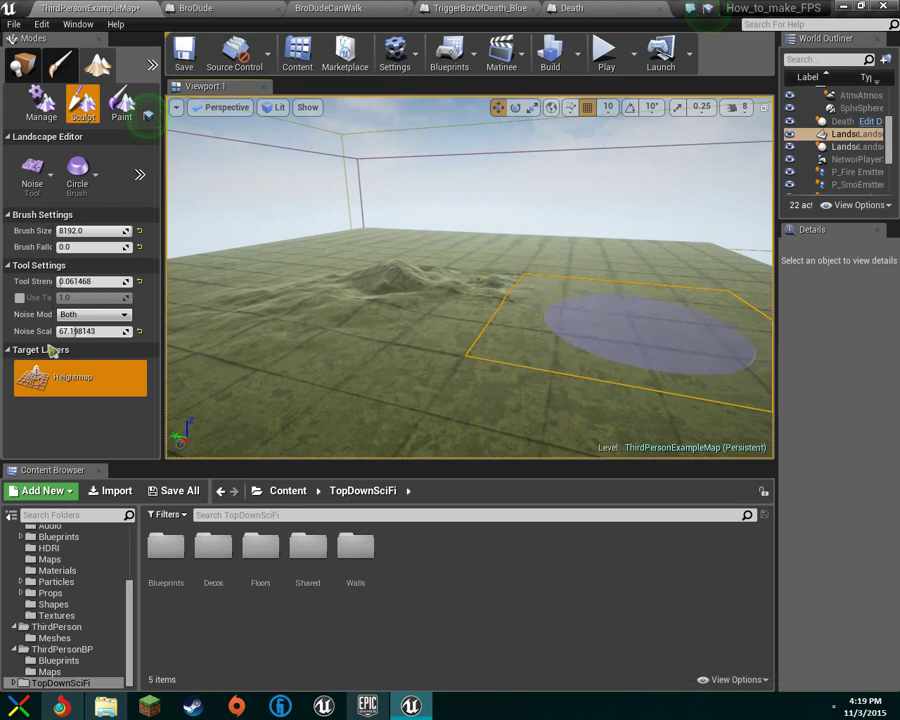
Try noise at a scale of about 123.3 across the flat ground beside the hill and undo it.
left_click_drag(80, 339, 74, 333)
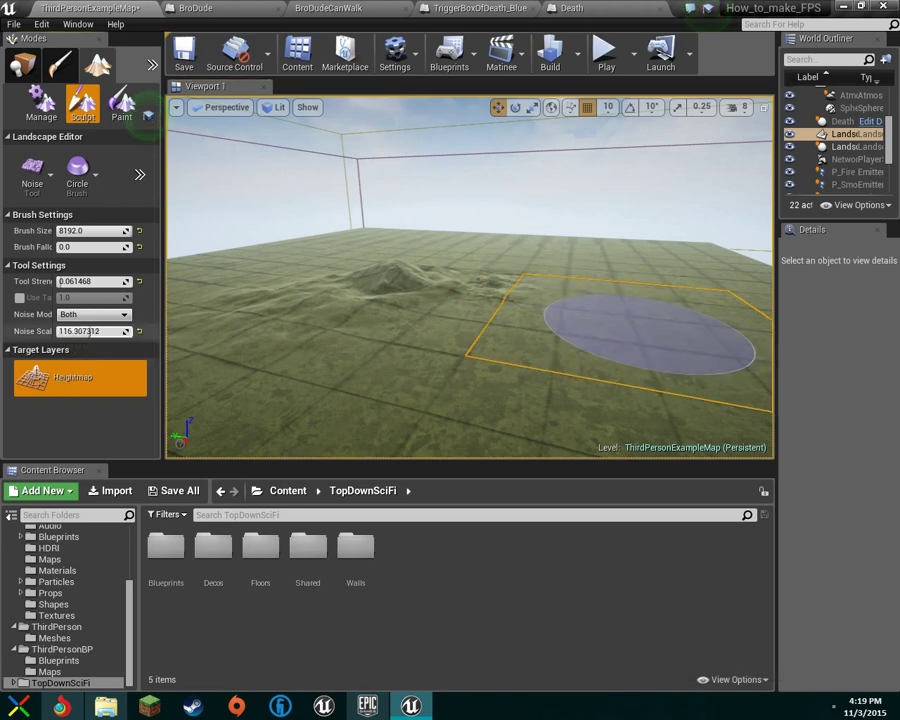
mouse_move(553, 282)
left_mouse_down()
mouse_move(496, 354)
mouse_move(476, 313)
mouse_move(521, 279)
mouse_move(633, 270)
left_mouse_up()
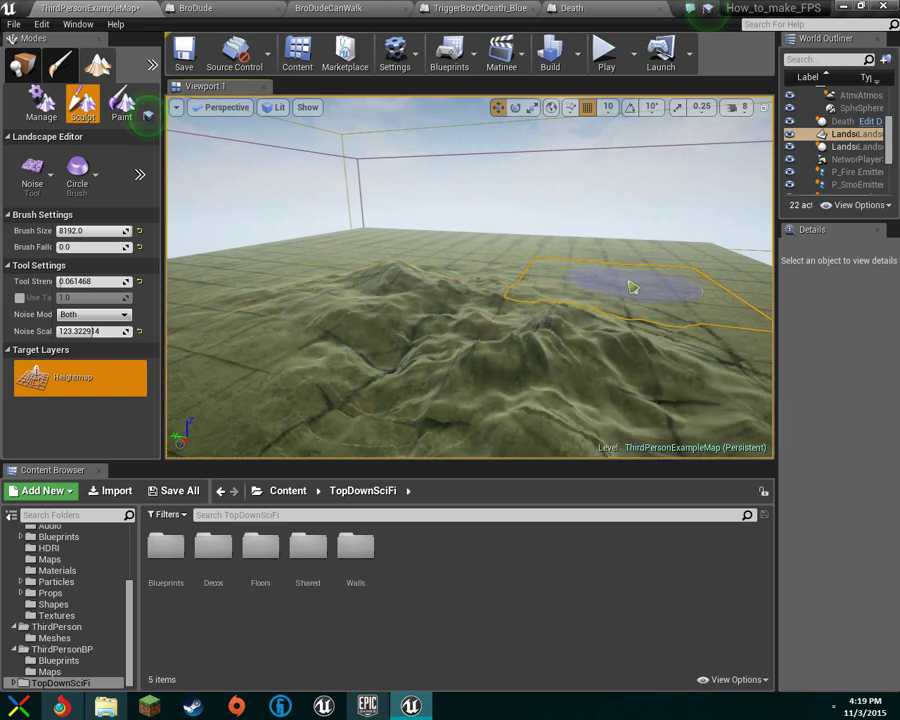
key("ctrl+z")
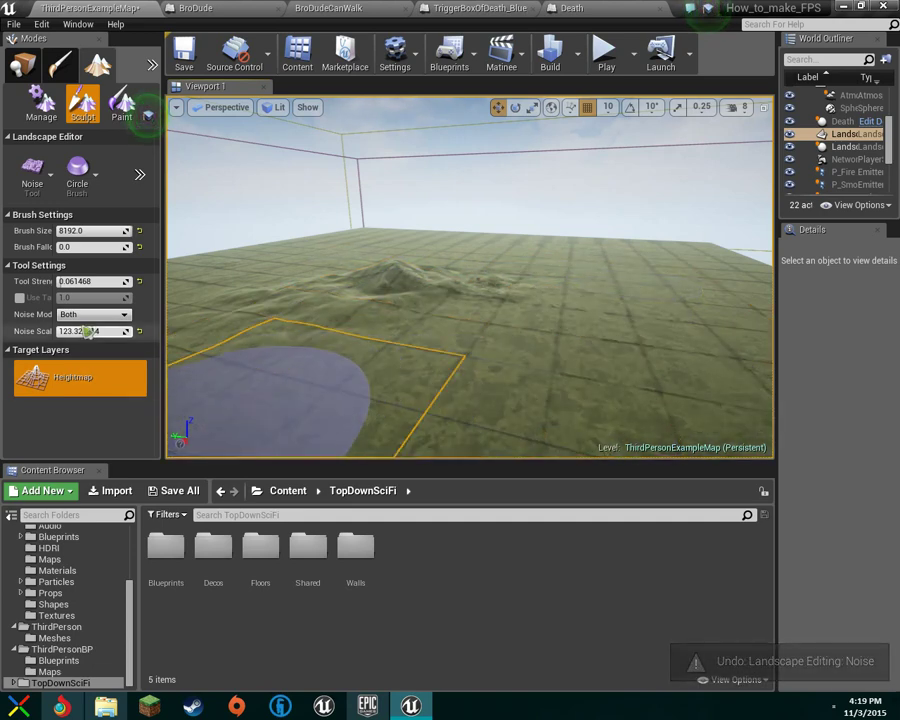
Try noise at a scale of 256 on the ground in front of the hill and undo the stroke.
left_click_drag(93, 331, 120, 331)
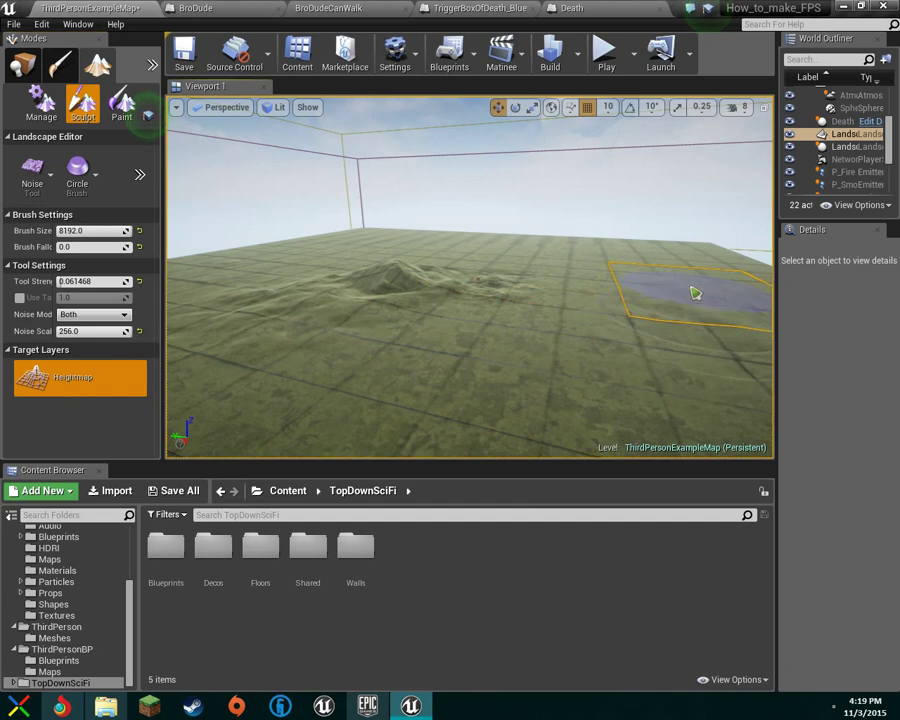
mouse_move(606, 339)
left_mouse_down()
mouse_move(440, 376)
mouse_move(431, 341)
left_mouse_up()
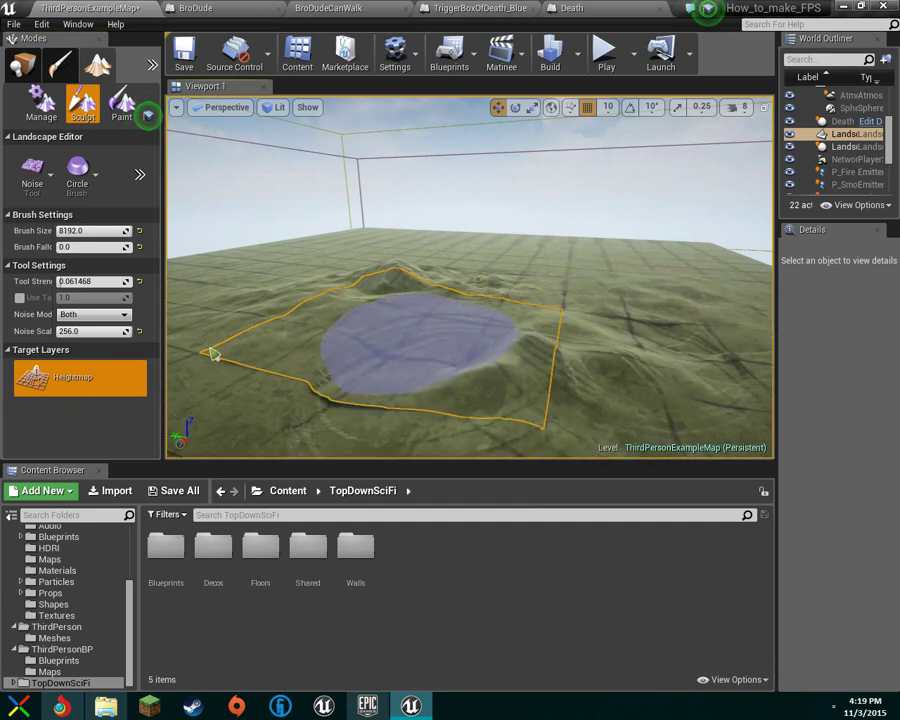
key("ctrl+z")
Set the noise scale to about 157.8, try a stroke across the landscape around the hill and undo it.
left_click_drag(100, 331, 85, 331)
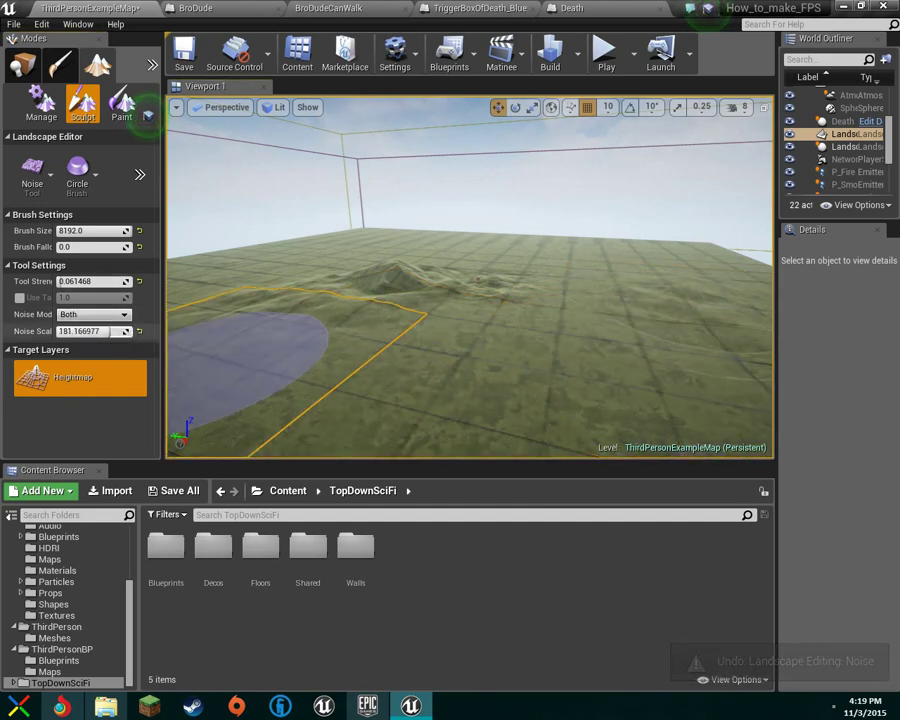
mouse_move(508, 257)
left_mouse_down()
mouse_move(458, 426)
mouse_move(482, 275)
mouse_move(630, 338)
mouse_move(708, 329)
left_mouse_up()
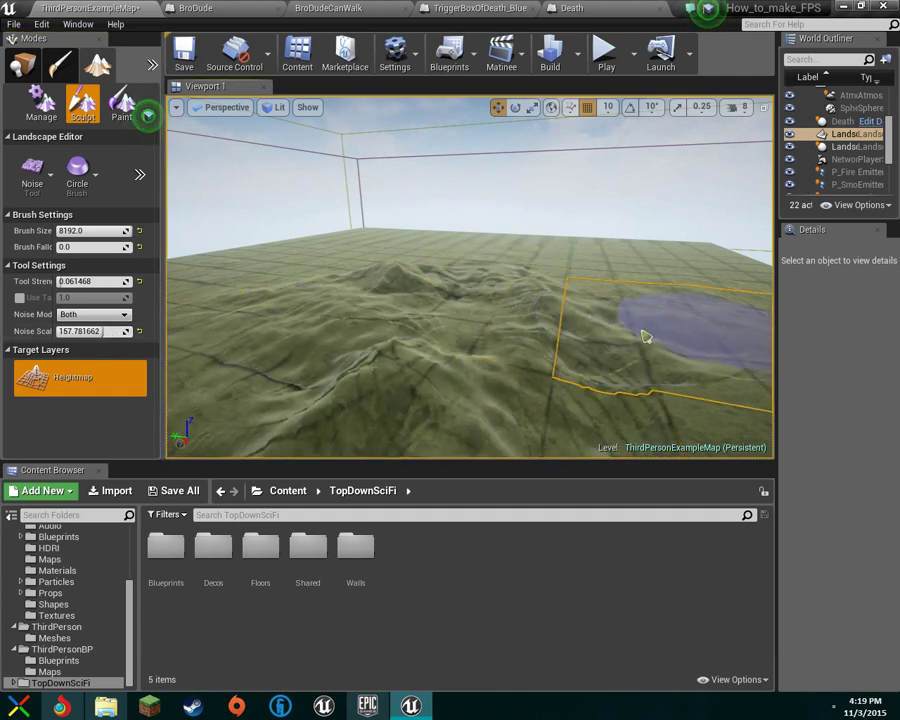
key("ctrl+z")
Reduce the tool strength to about 0.0275, try a noise stroke near the hill and undo it.
key("w")
mouse_move(639, 336)
right_mouse_down()
mouse_move(636, 300)
mouse_move(590, 300)
mouse_move(520, 325)
mouse_move(483, 372)
right_mouse_up()
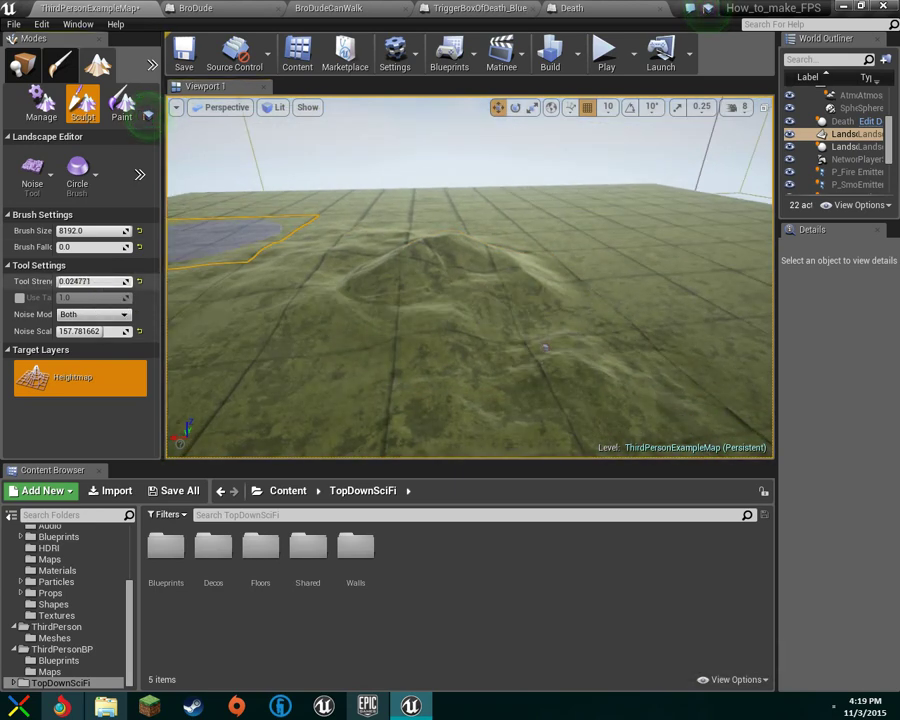
mouse_move(647, 279)
left_mouse_down()
mouse_move(498, 436)
mouse_move(442, 221)
mouse_move(562, 490)
mouse_move(627, 346)
left_mouse_up()
mouse_move(630, 347)
right_mouse_down()
mouse_move(720, 350)
mouse_move(740, 300)
mouse_move(632, 348)
right_mouse_up()
key("w")
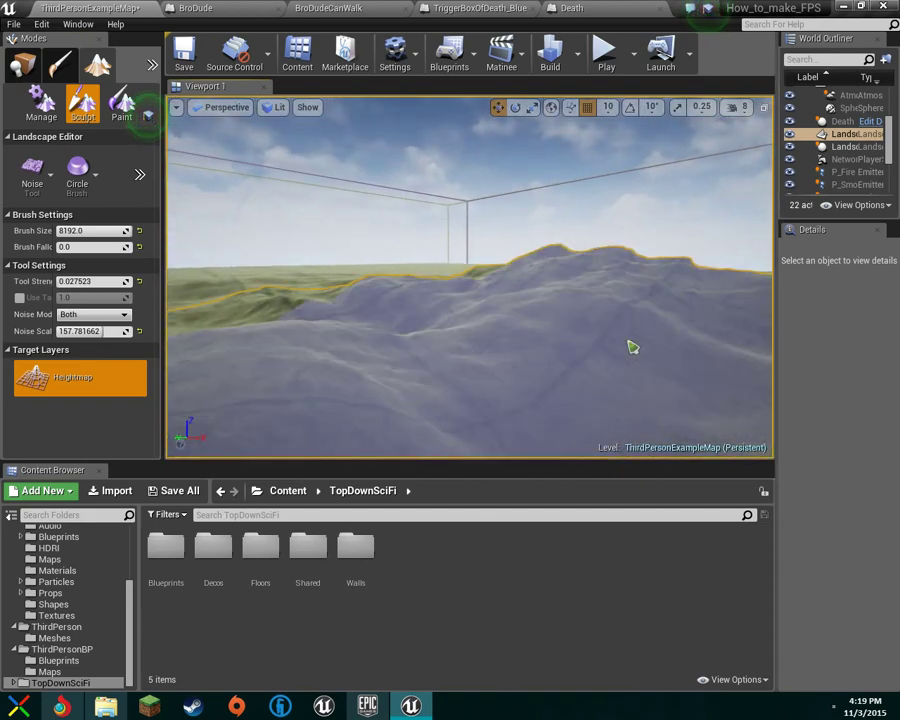
key("ctrl+z")
Inspect the eroded hill from several sides, briefly play-test the level and stop the session.
key("w")
mouse_move(555, 293)
right_mouse_down()
mouse_move(530, 260)
mouse_move(600, 262)
mouse_move(728, 325)
mouse_move(630, 415)
mouse_move(660, 412)
mouse_move(640, 390)
mouse_move(655, 415)
mouse_move(570, 408)
right_mouse_up()
key("s")
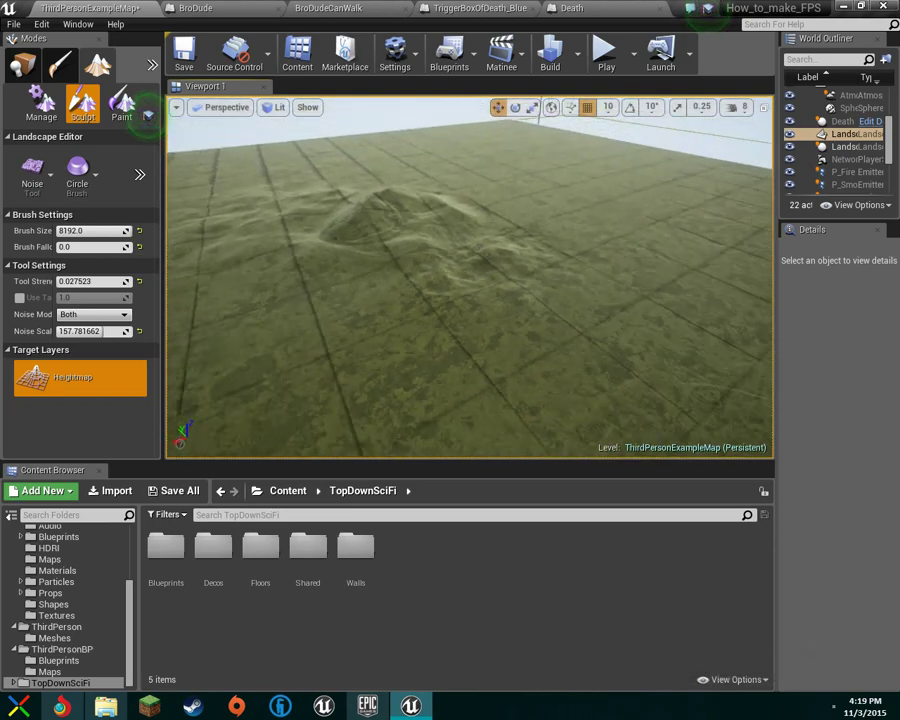
mouse_move(422, 229)
right_mouse_down()
mouse_move(495, 185)
mouse_move(475, 205)
mouse_move(532, 196)
right_mouse_up()
key("w")
key("a")
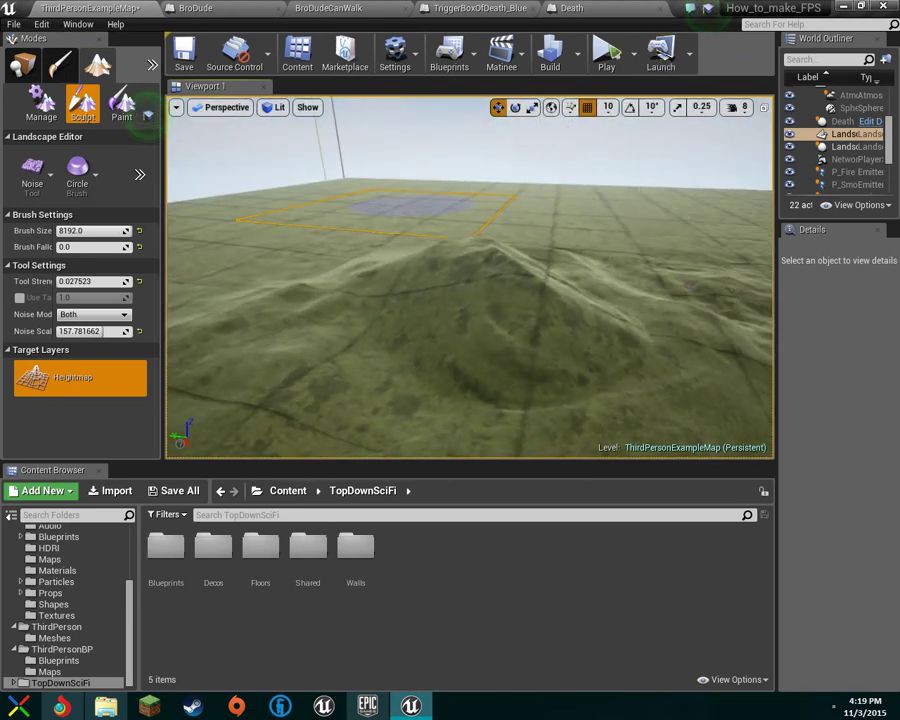
left_click(606, 55)
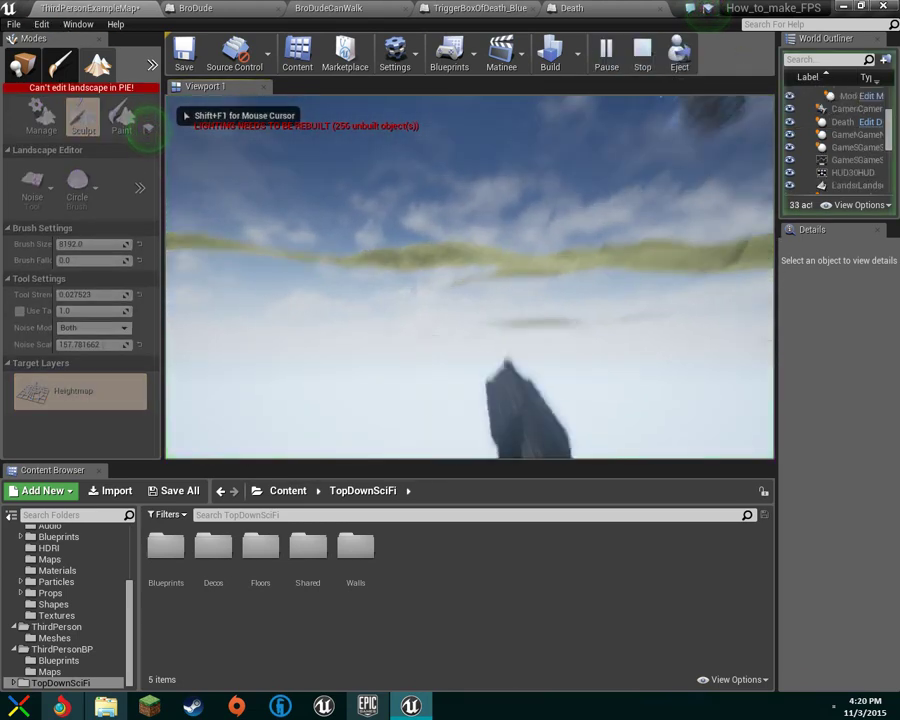
key("Escape")
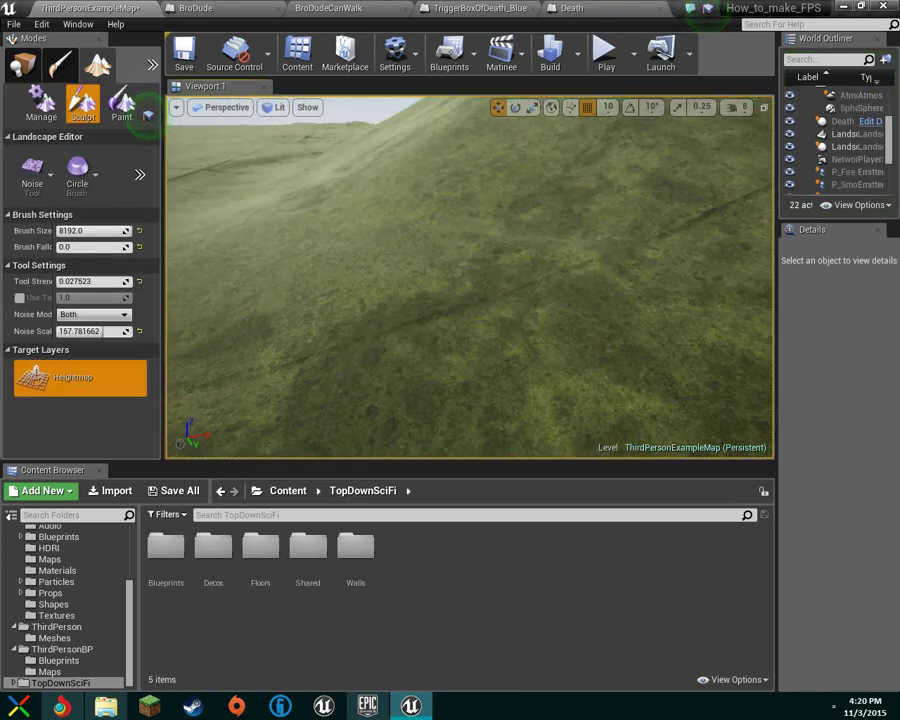
Set the viewport camera speed to 6.
left_click(737, 108)
mouse_move(620, 240)
right_mouse_down()
mouse_move(540, 240)
mouse_move(560, 240)
mouse_move(565, 320)
mouse_move(560, 245)
mouse_move(685, 242)
mouse_move(625, 250)
mouse_move(530, 240)
mouse_move(495, 275)
mouse_move(502, 279)
mouse_move(455, 260)
mouse_move(478, 257)
mouse_move(395, 240)
right_mouse_up()
key("w")
key("s")
key("a")
key("w")
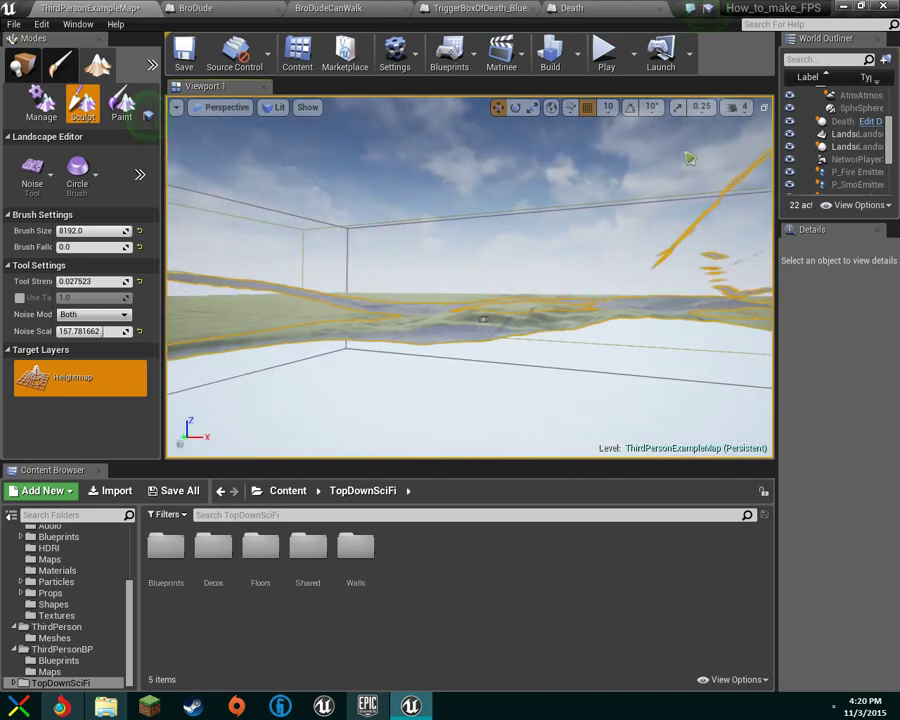
left_click(739, 108)
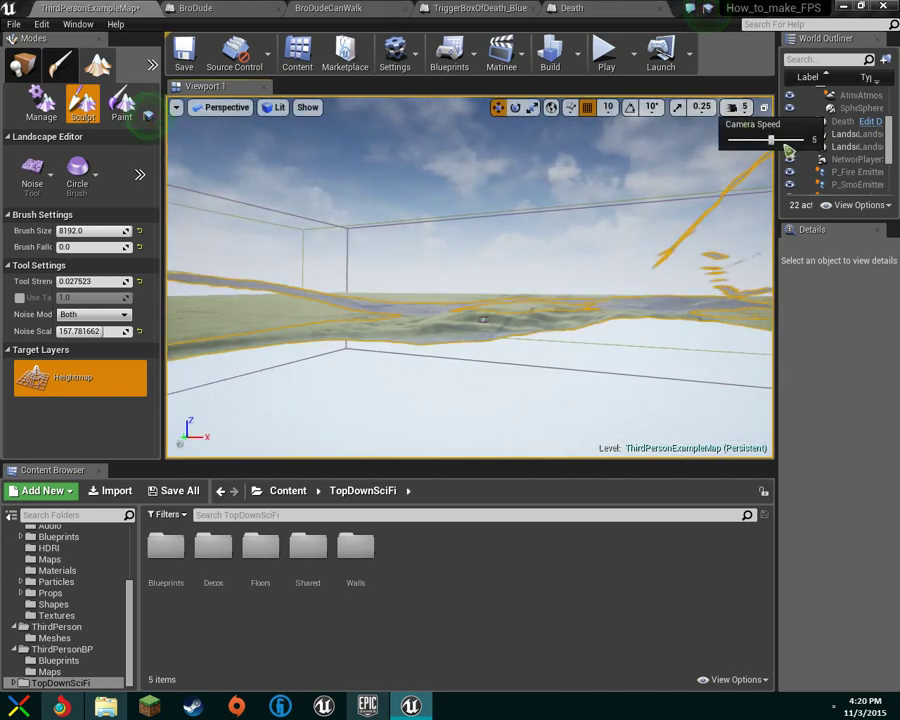
left_click(783, 141)
Try to select the player start icon in the sky and undo the stray landscape edit.
right_click_drag(640, 235, 452, 219)
key("w")
left_click_drag(480, 217, 497, 221)
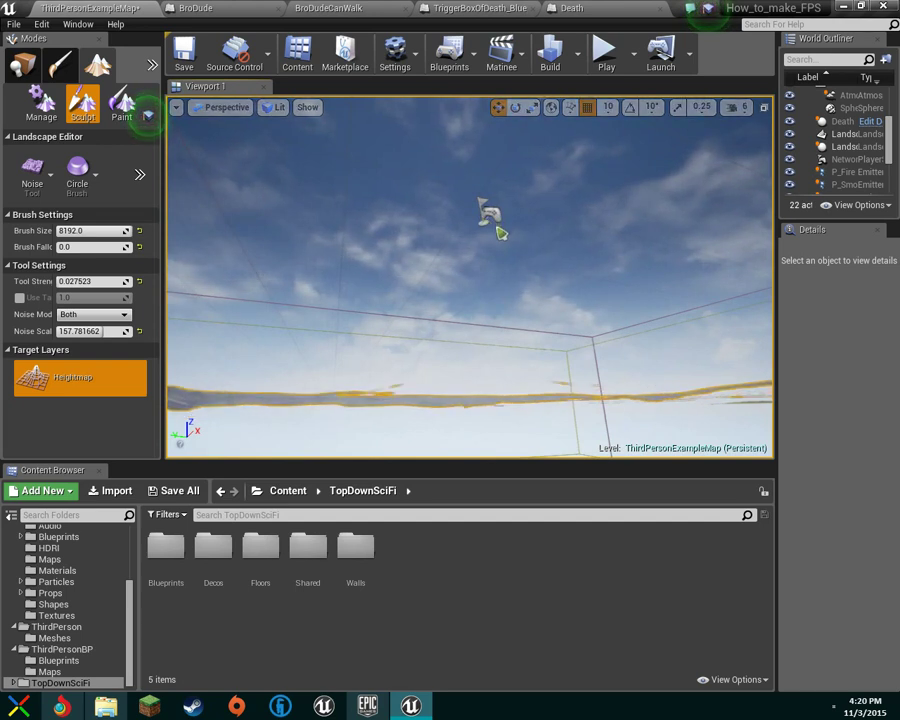
key("ctrl+z")
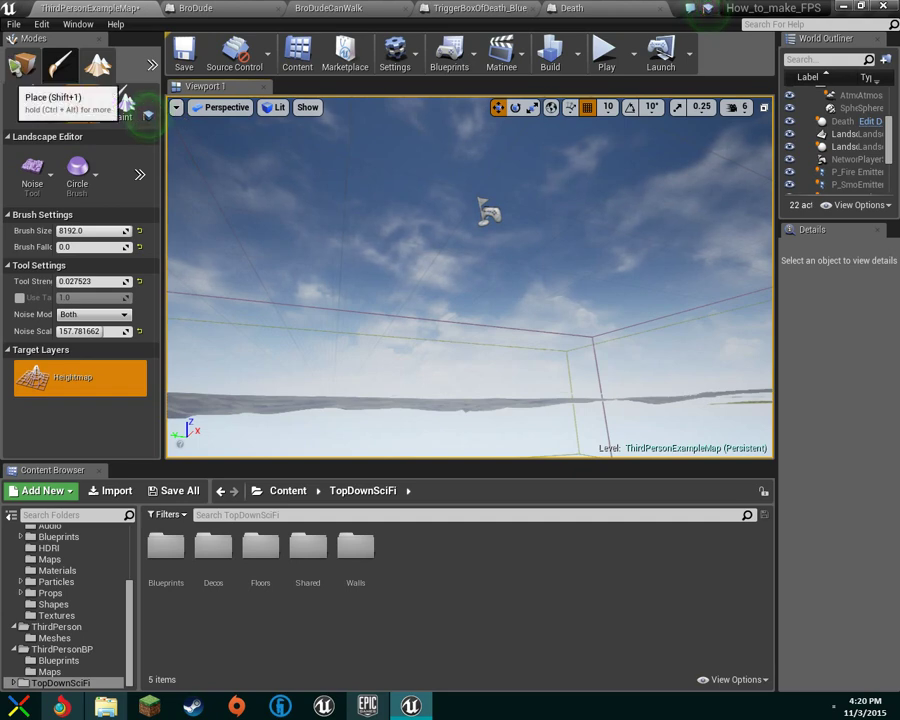
Switch to Place mode, select the NetworkPlayerStart and raise it above the hilly terrain.
left_click(22, 65)
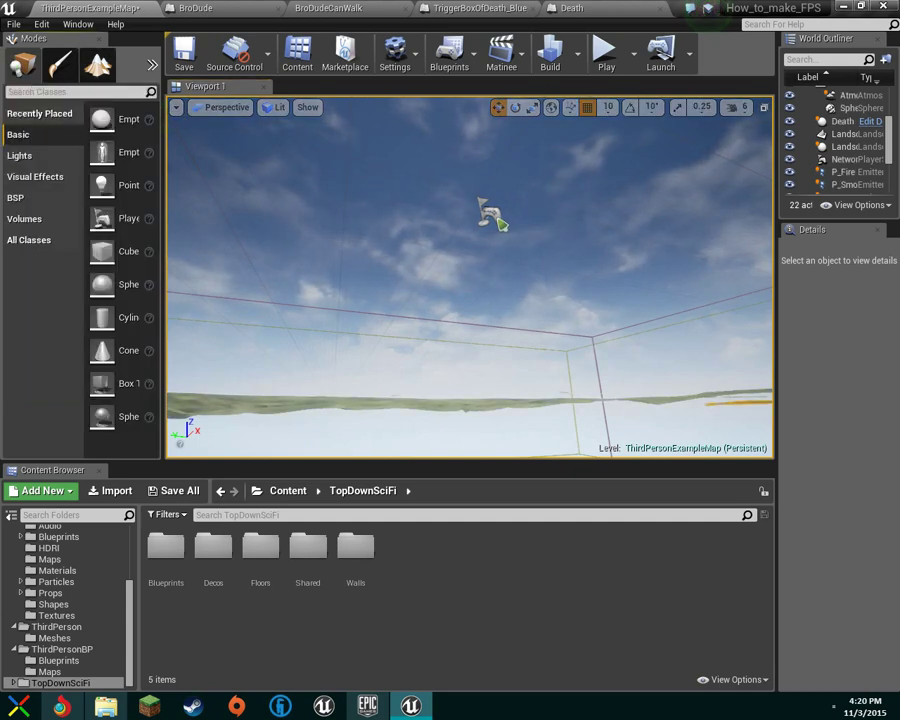
left_click(498, 222)
right_click(531, 272)
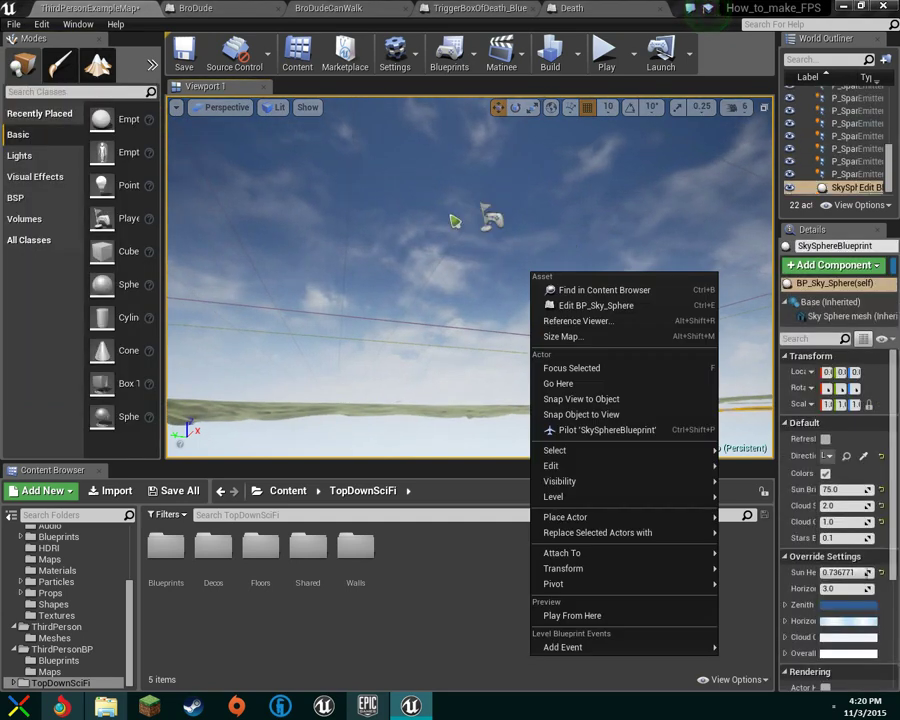
left_click(496, 224)
key("f")
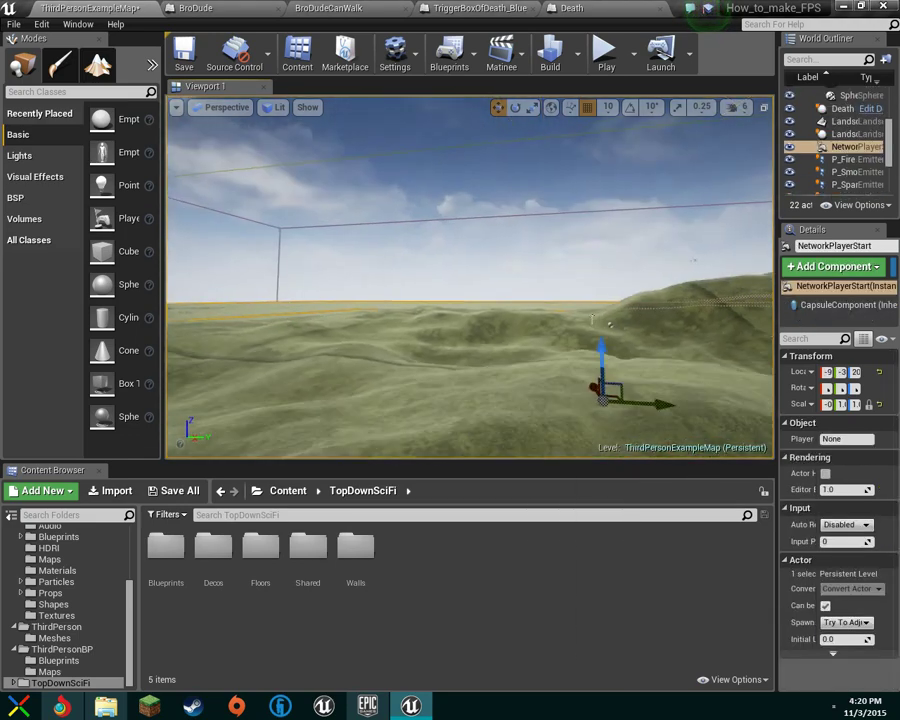
right_click_drag(464, 255, 480, 290)
key("w")
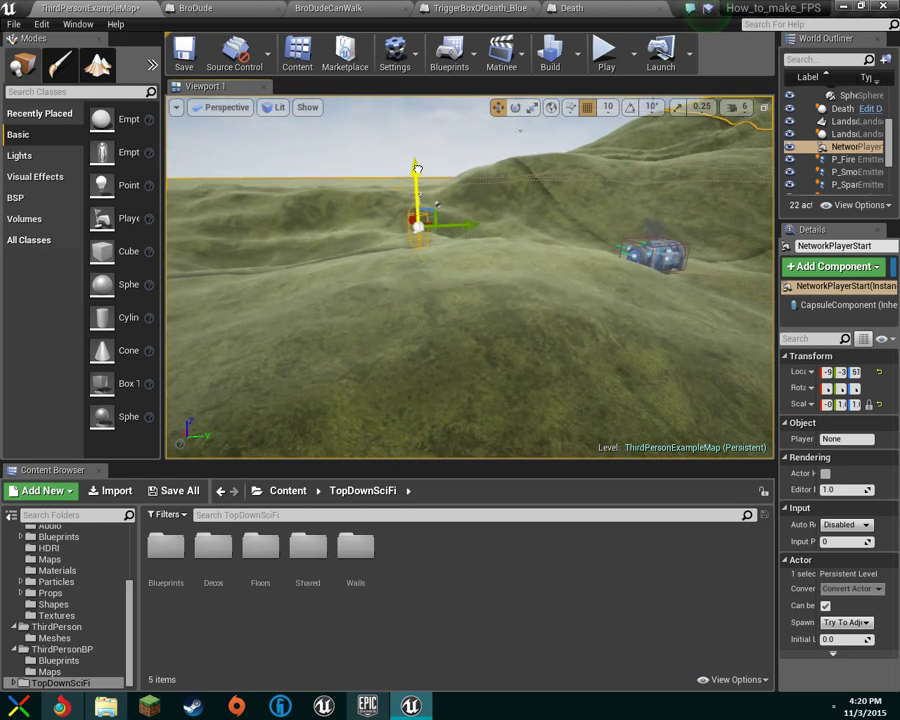
Select the P_Sparks3 emitter on the wreck and focus the view on it to inspect its surroundings.
key("w")
key("d")
mouse_move(557, 231)
right_mouse_down()
mouse_move(572, 231)
mouse_move(557, 231)
right_mouse_up()
left_click(551, 242)
key("f")
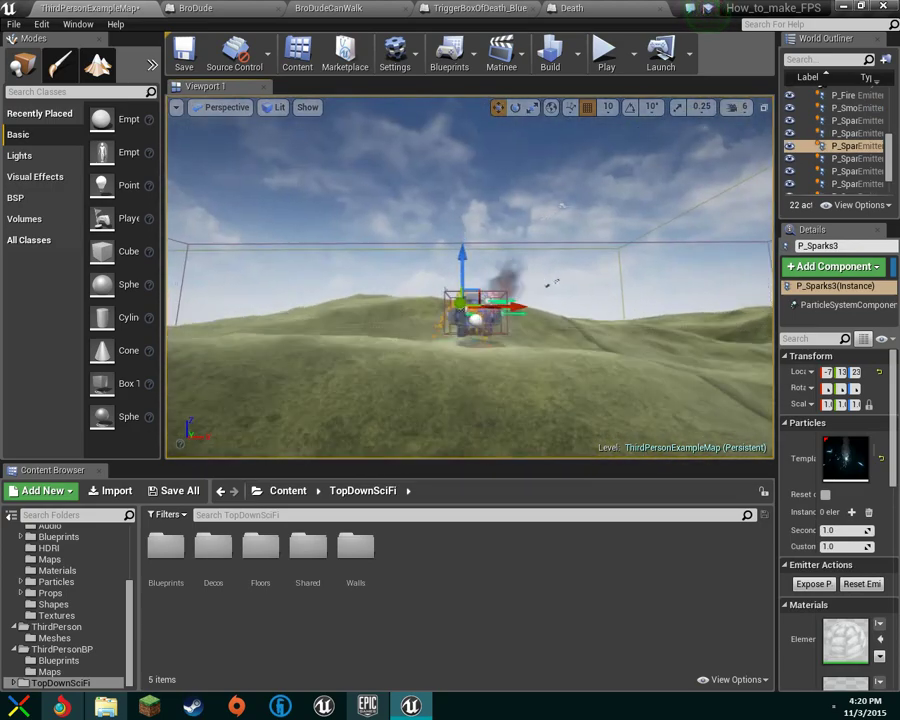
right_click_drag(656, 245, 570, 270)
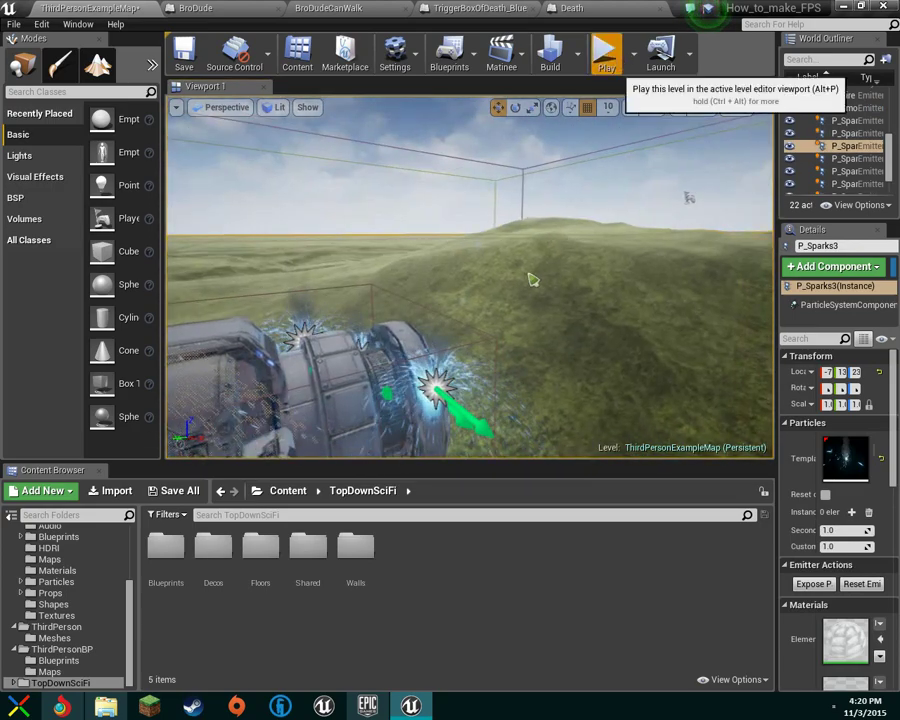
Play the level and test the rifle by running over the grass terrain and firing repeatedly at the hills.
left_click(610, 58)
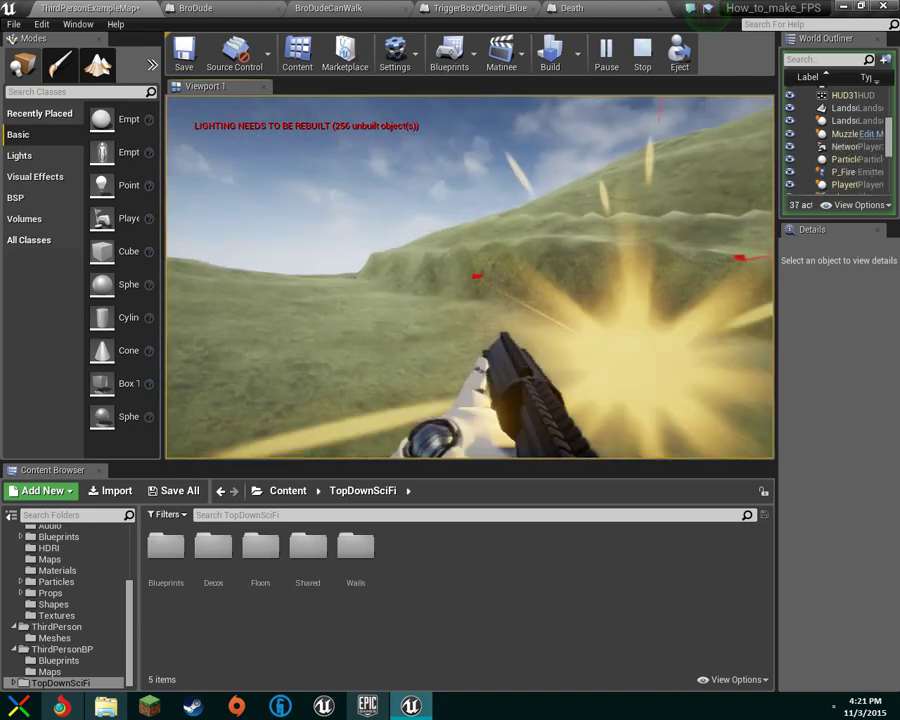
left_click(470, 277)
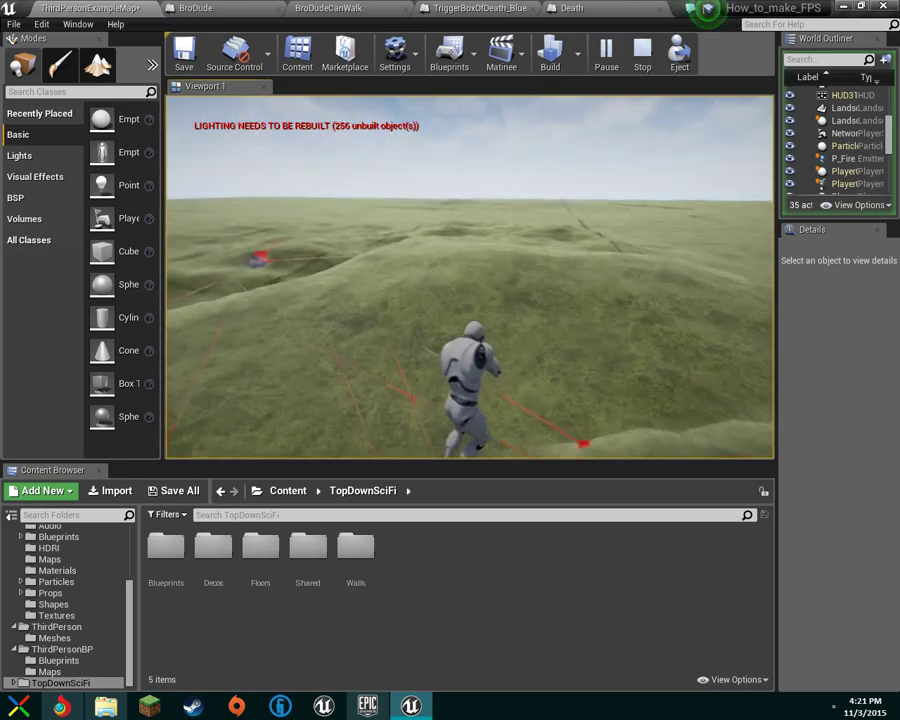
left_click(470, 277)
left_click(470, 277)
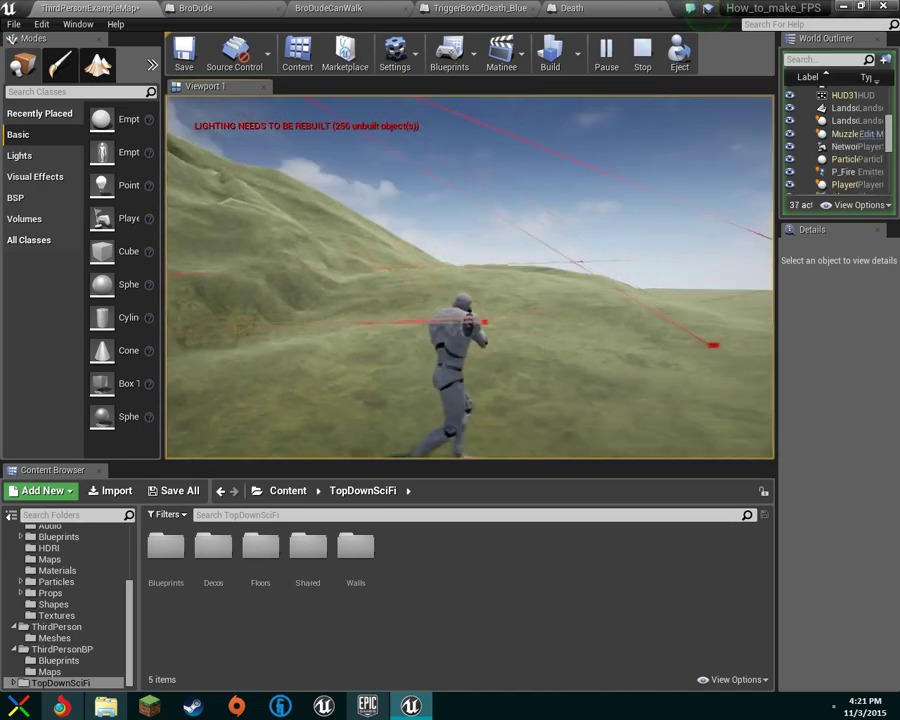
left_click(470, 277)
left_click(470, 277)
left_click(470, 277)
left_click(470, 277)
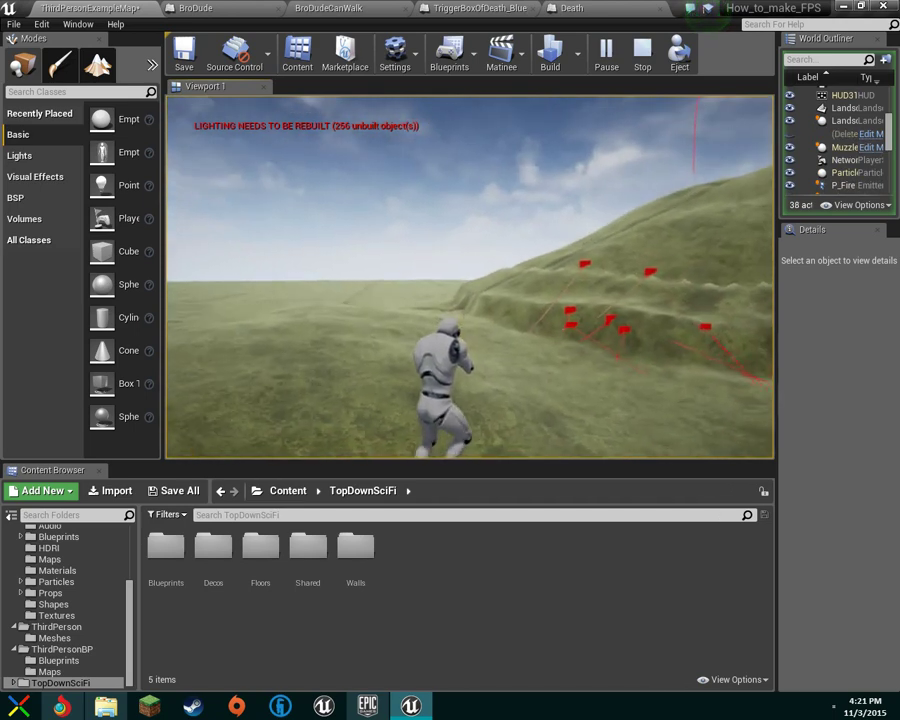
left_click(470, 277)
left_click(470, 277)
left_click(470, 277)
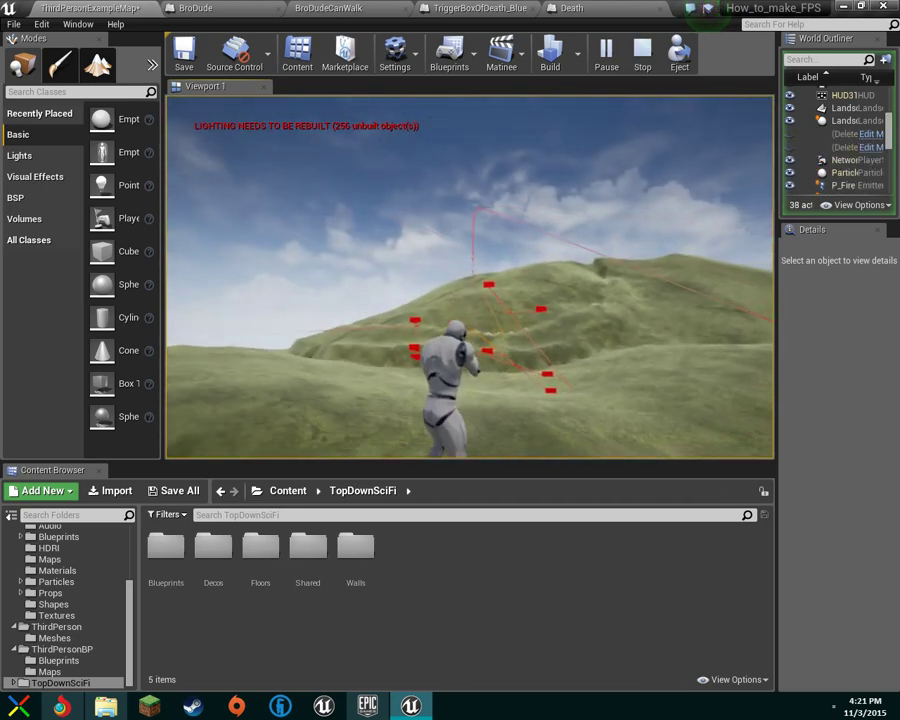
left_click(470, 277)
left_click(470, 277)
left_click(470, 277)
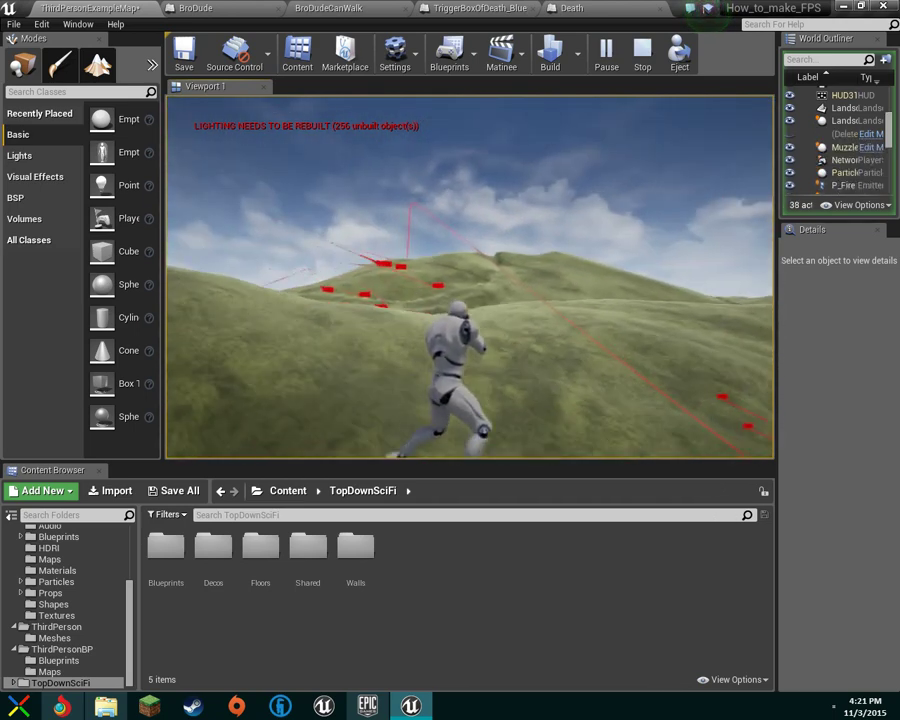
left_click(470, 277)
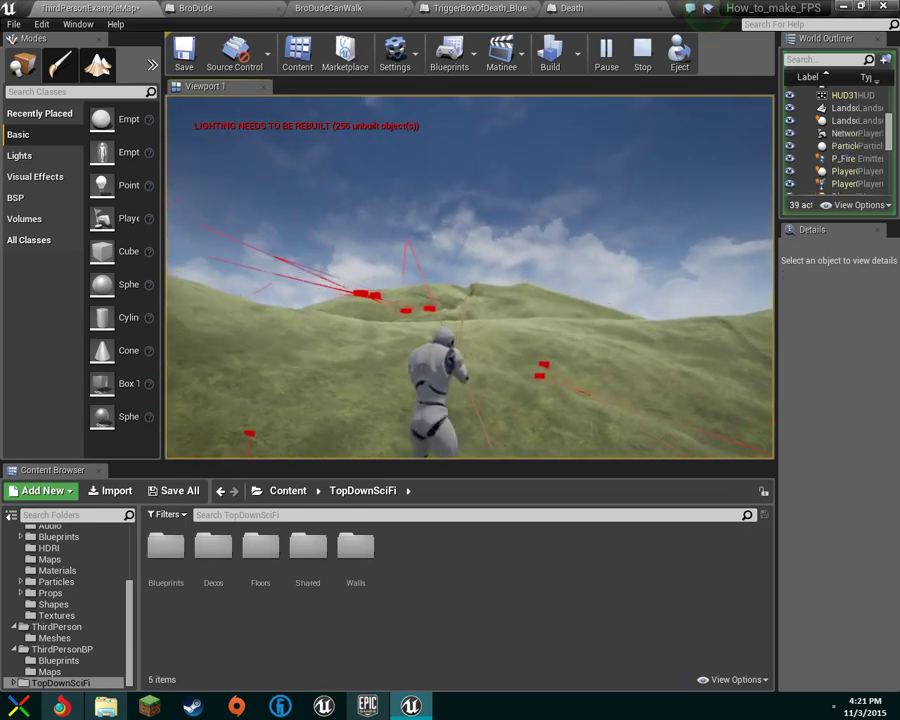
left_click(470, 277)
left_click(470, 277)
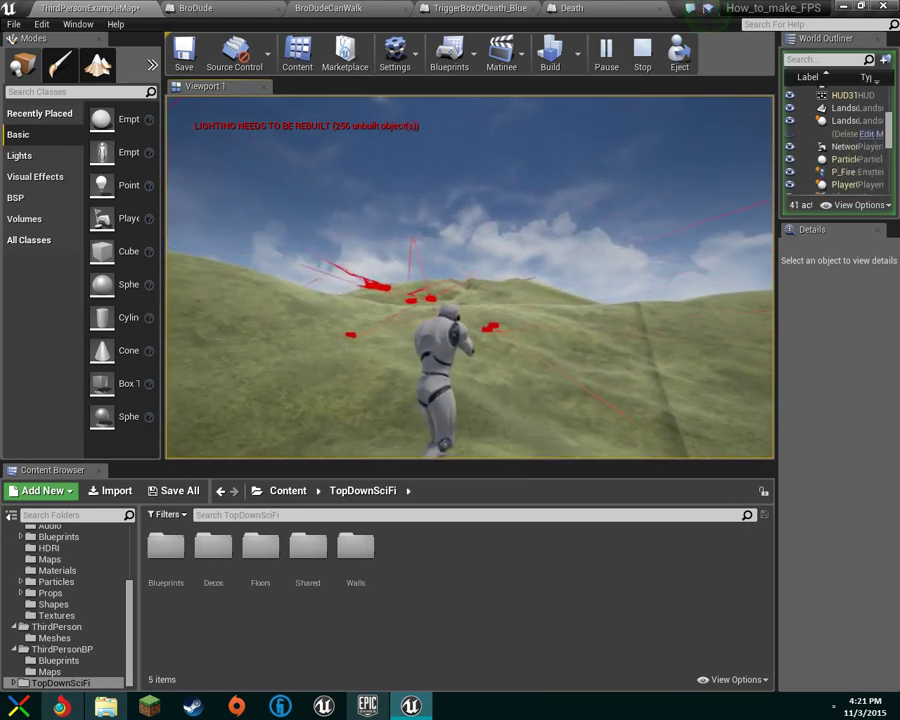
left_click(470, 277)
left_click(470, 277)
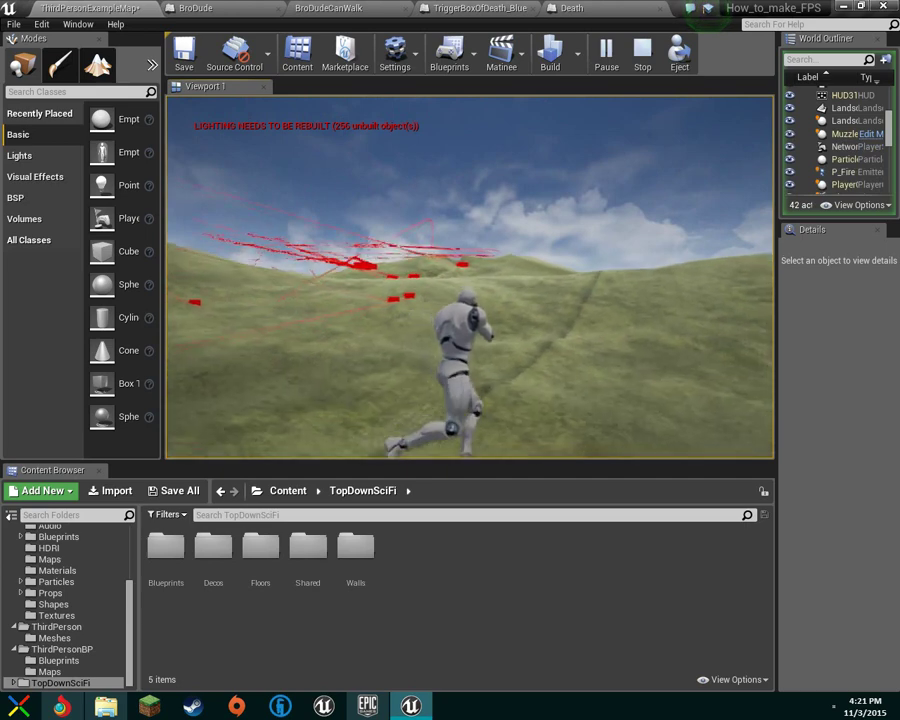
left_click(470, 277)
left_click(470, 277)
left_click(470, 277)
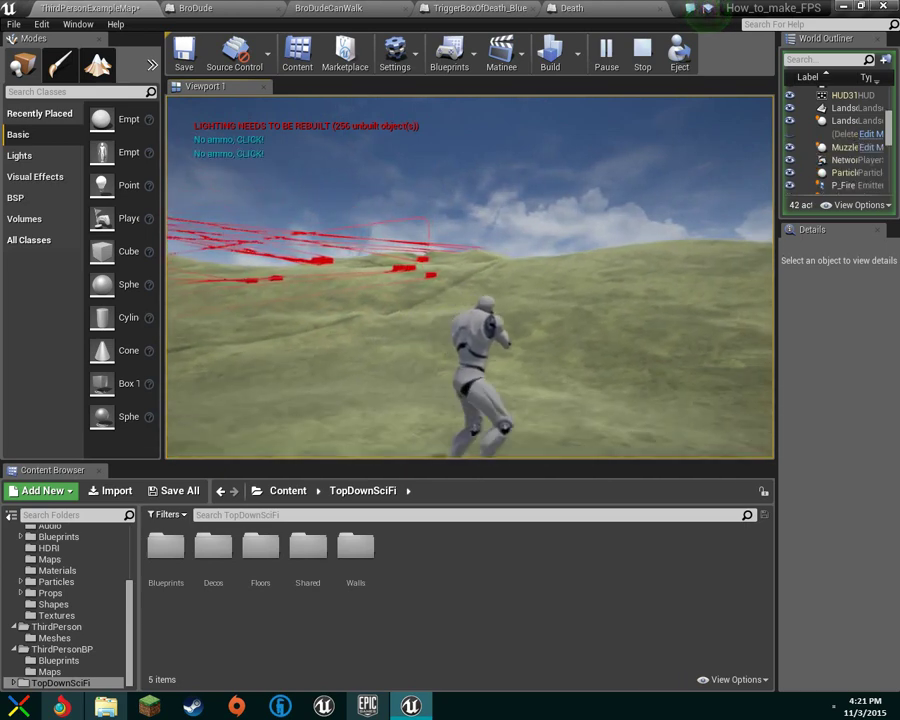
Test crouching, standing and strafing on the slopes, with a couple of shots fired at the hillside.
key("a")
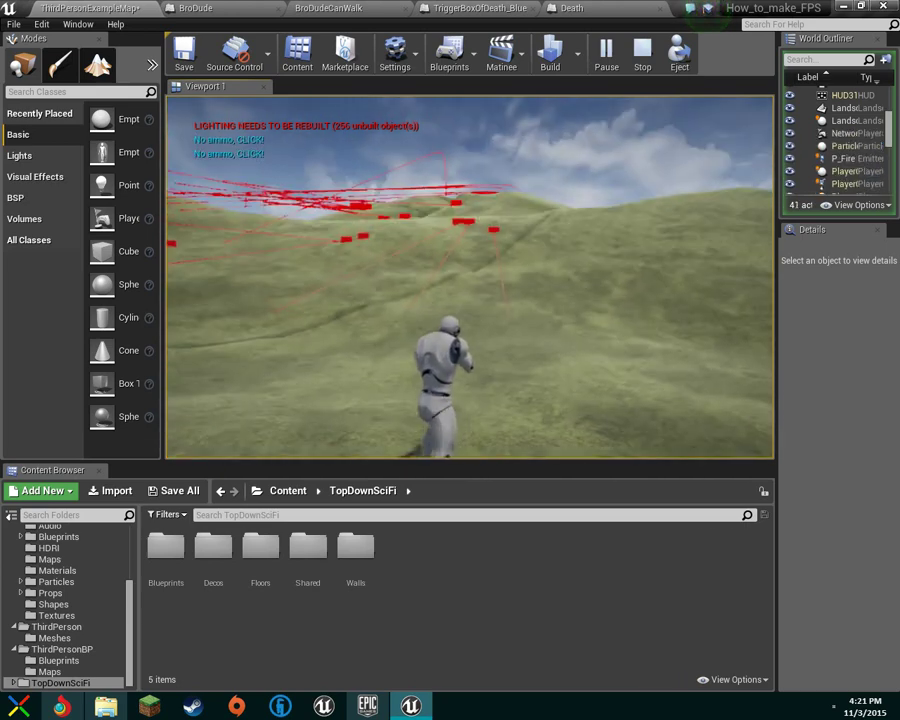
key("c")
key("a")
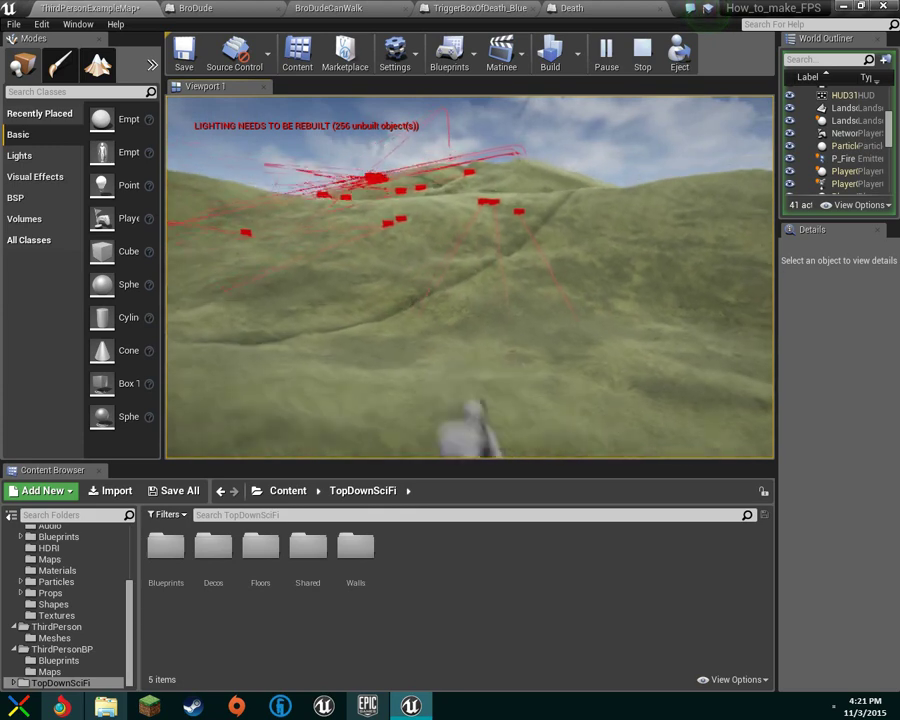
left_click(470, 277)
left_click(470, 277)
key("a")
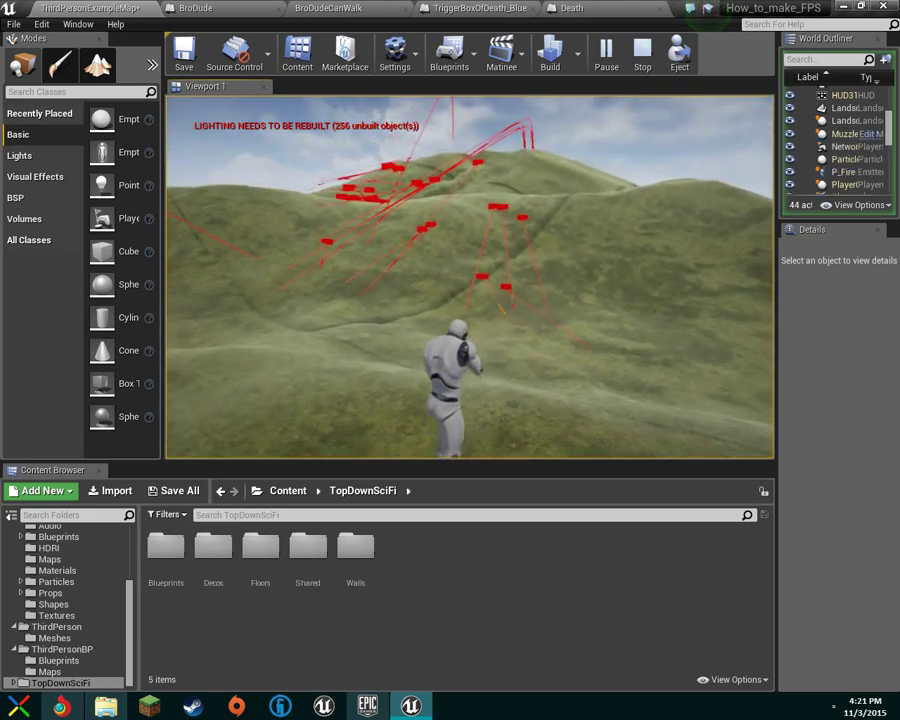
key("c")
key("d")
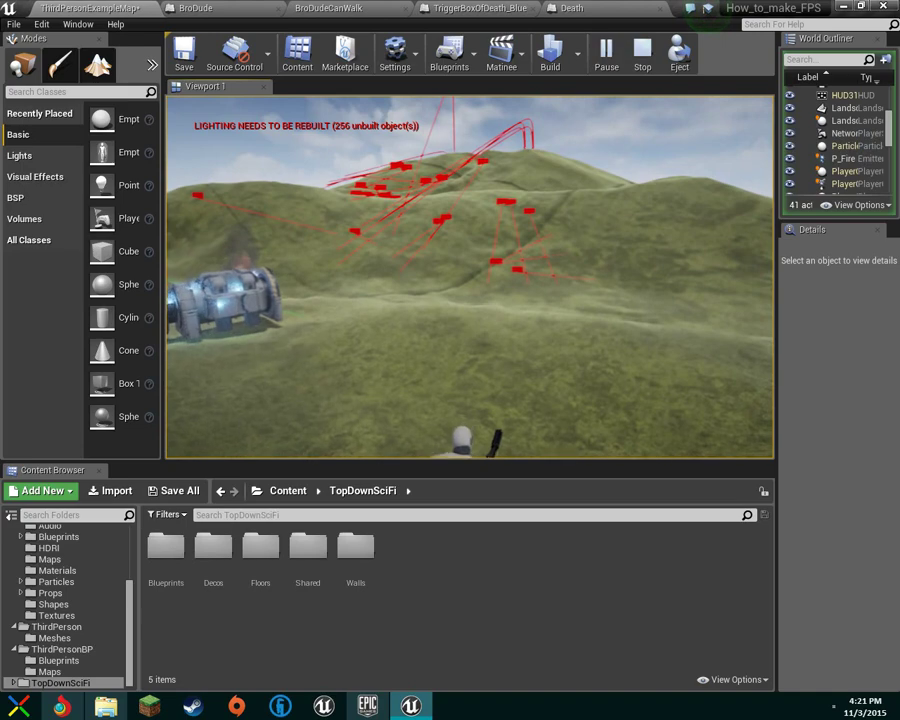
key("a")
key("c")
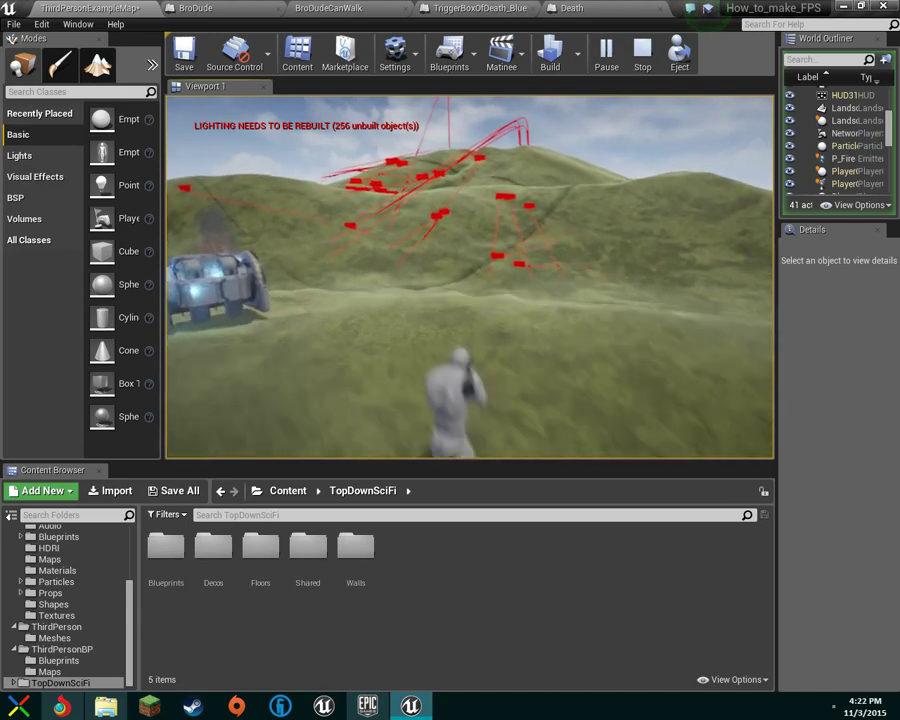
Test aiming and firing around the sparking wreck in the play session and stop playing.
left_click(470, 277)
left_click(470, 277)
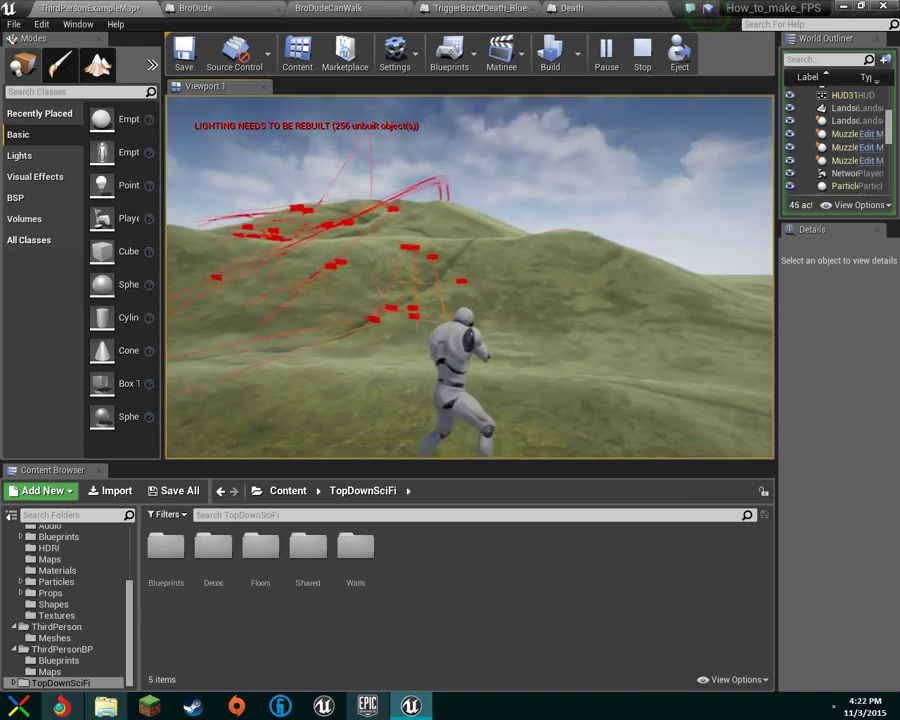
left_click(470, 277)
left_click(470, 277)
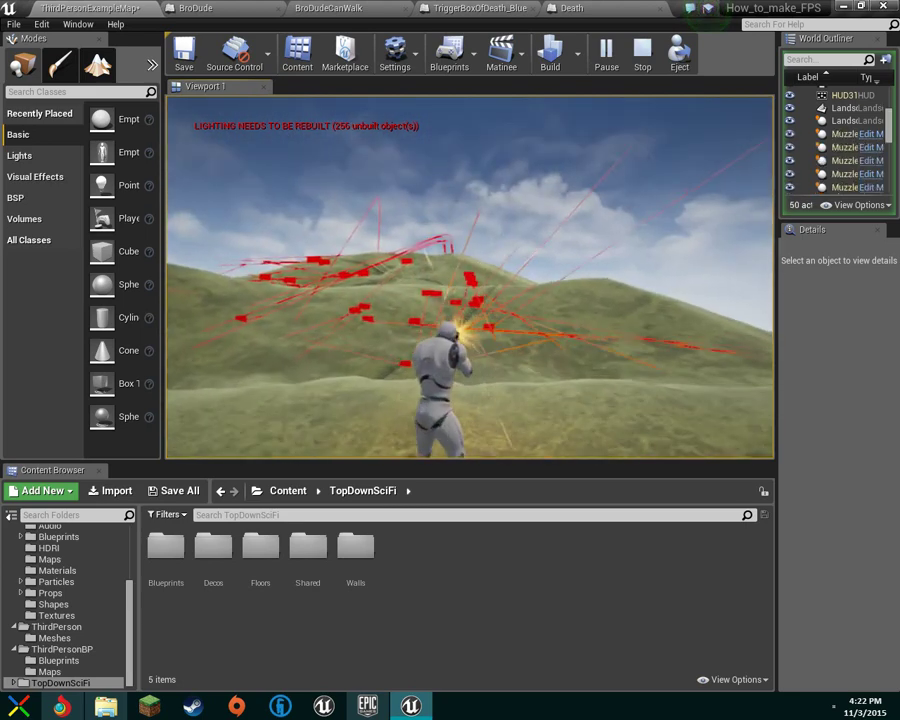
left_click(470, 277)
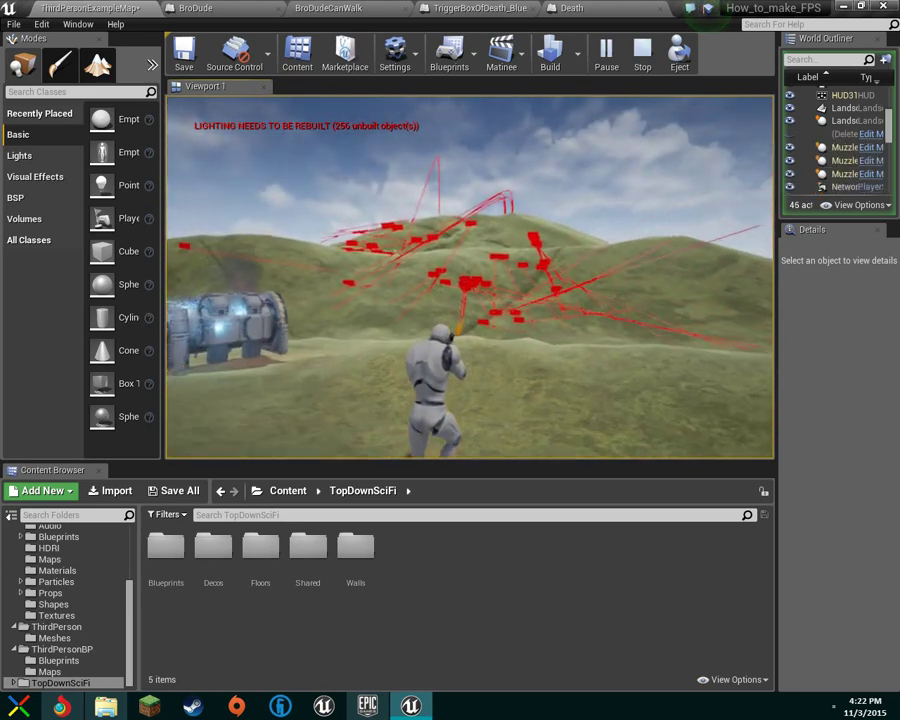
left_click(470, 277)
right_click(470, 277)
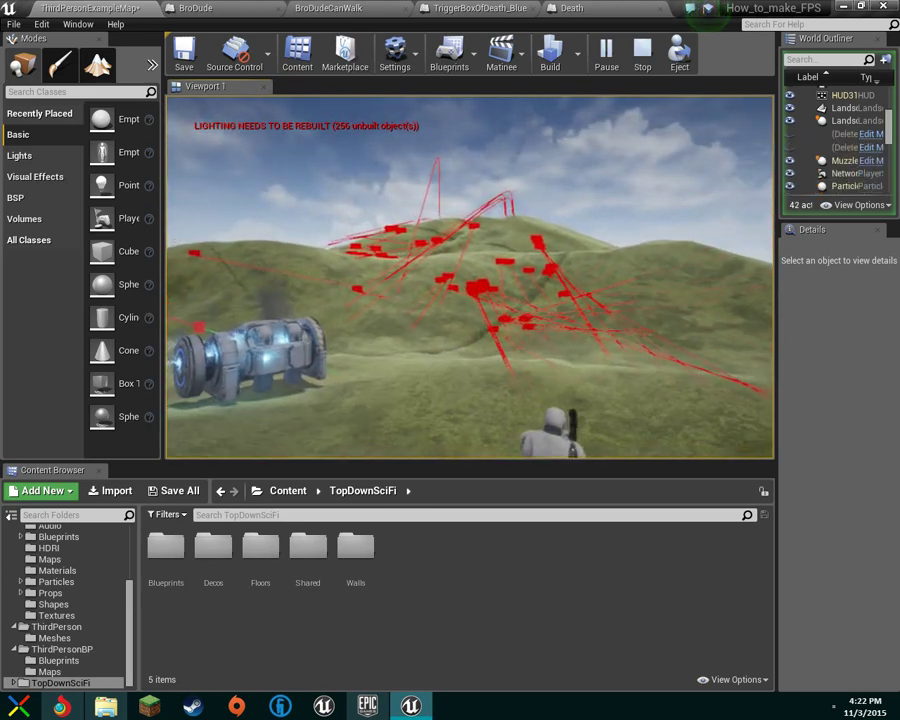
key("a")
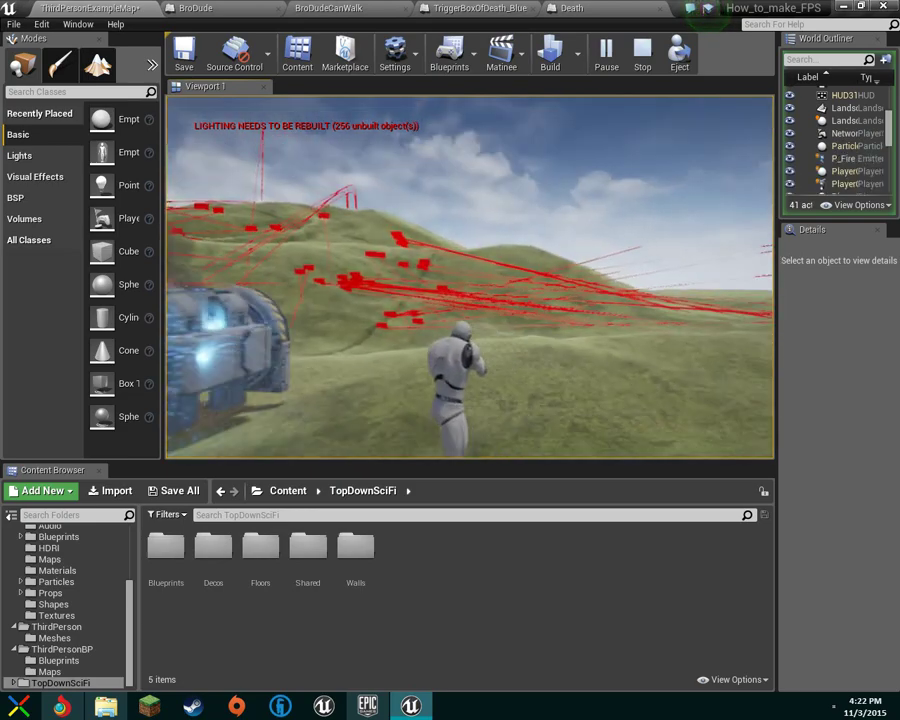
right_click(470, 277)
left_click(470, 277)
left_click(470, 277)
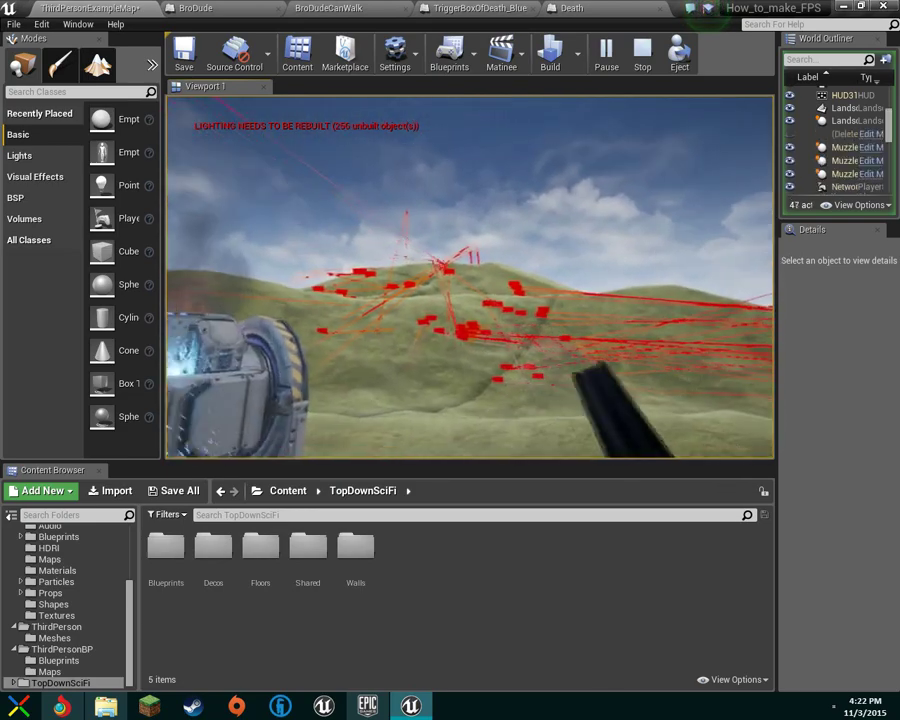
left_click(470, 277)
left_click(470, 277)
left_click(470, 277)
key("w")
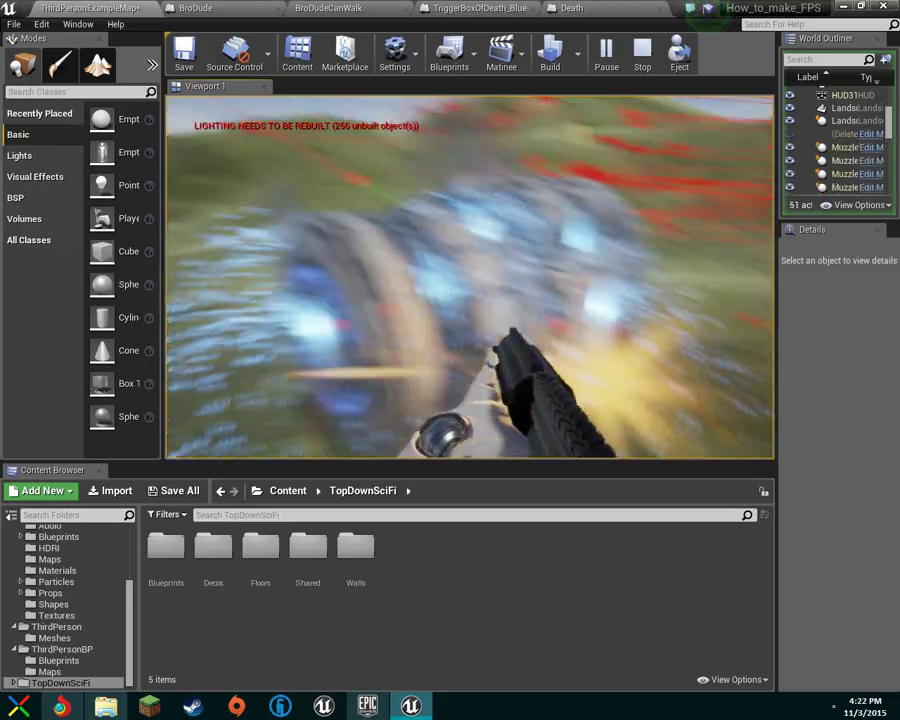
left_click(470, 277)
key("w")
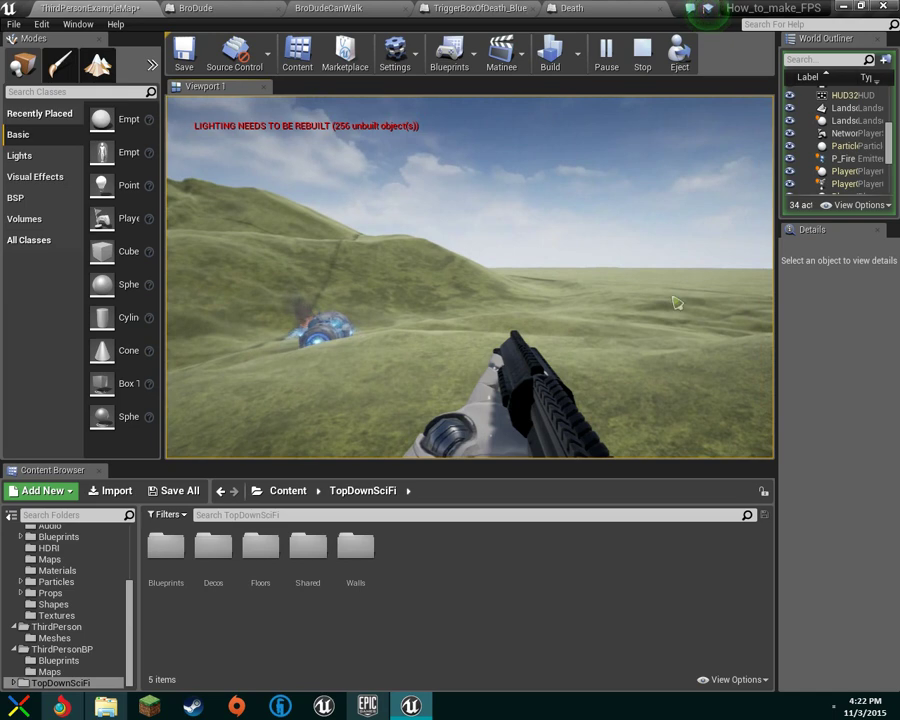
key("Escape")
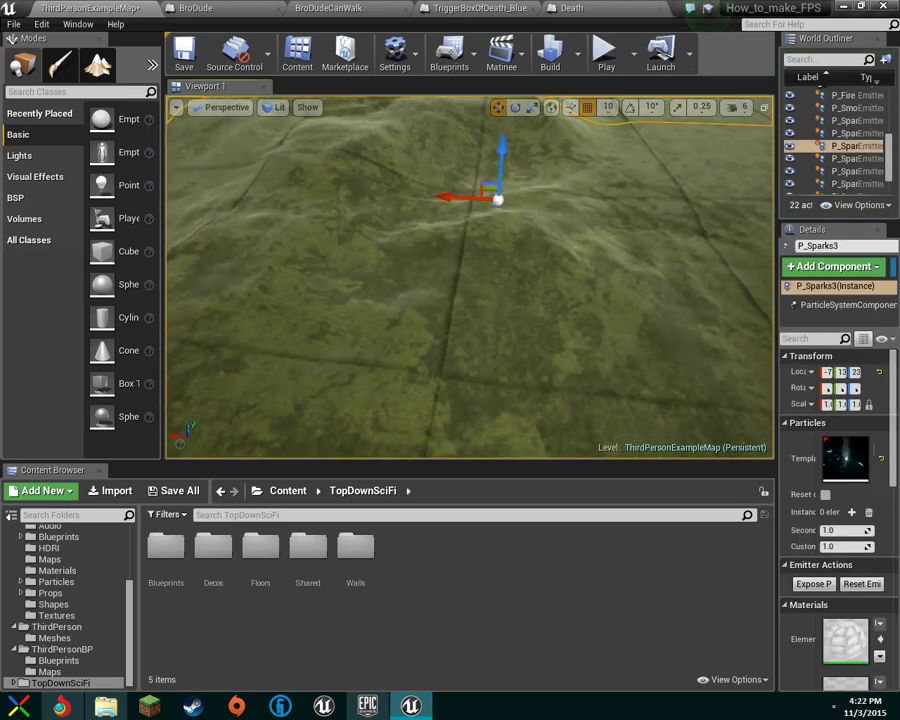
Open the TopDownSciFi Floors folder and browse its floor meshes.
right_click_drag(470, 278, 545, 258)
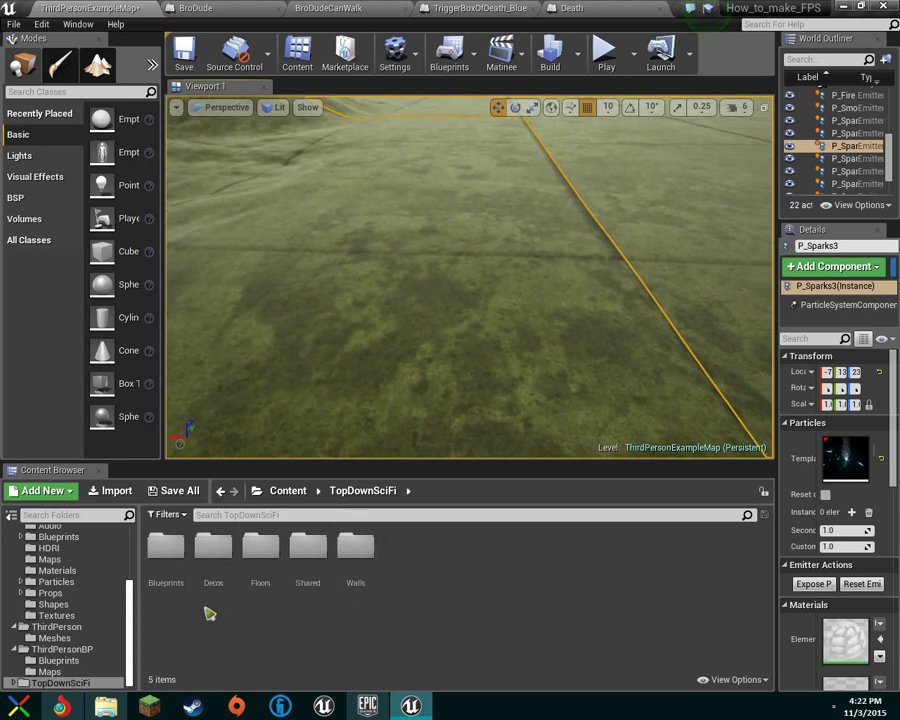
double_click(257, 557)
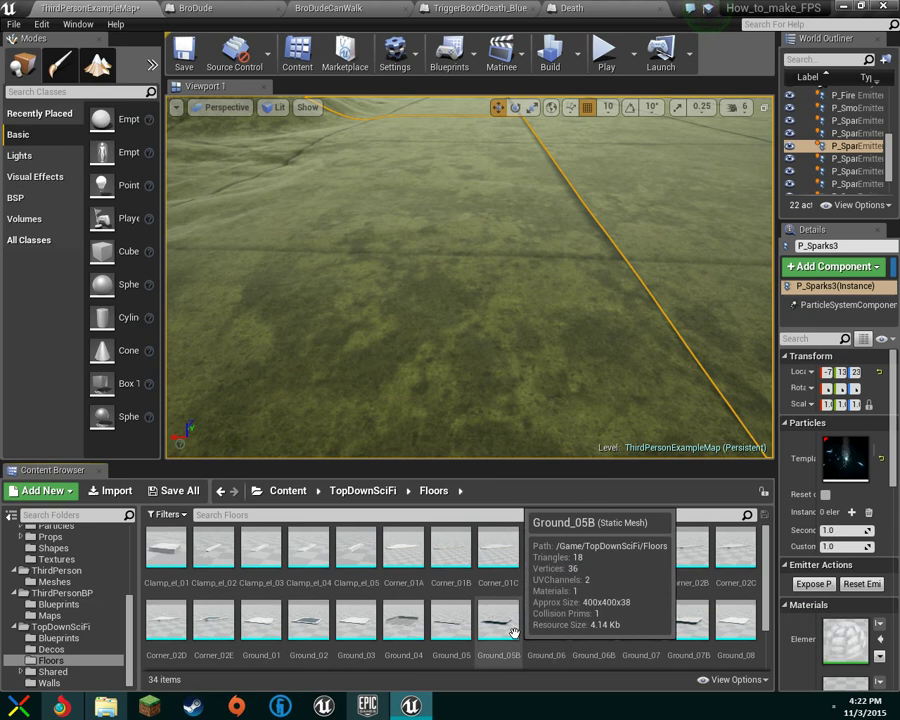
scroll(735, 625, "down", 2)
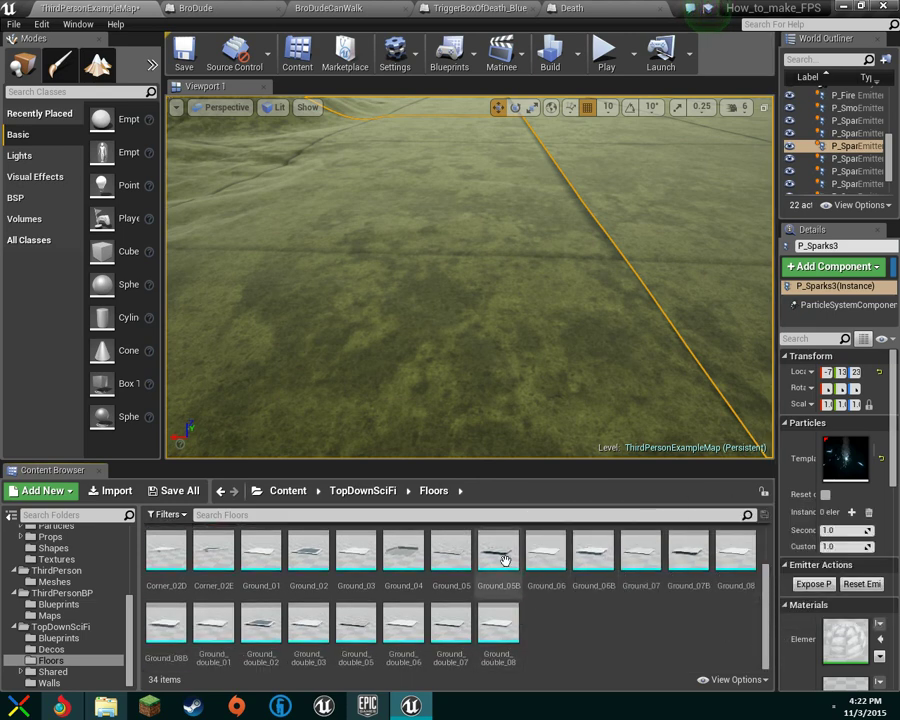
Try the Ground_05B floor mesh on the grass, inspect it up close and undo its placement.
left_click(546, 556)
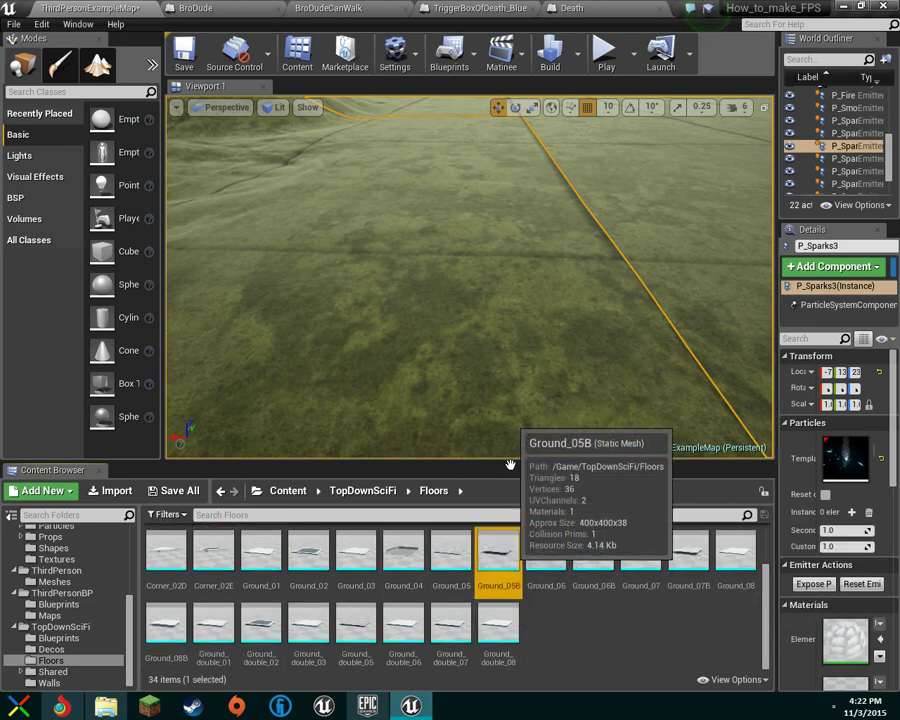
left_click_drag(510, 553, 504, 394)
key("f")
right_click_drag(504, 394, 492, 320)
key("w")
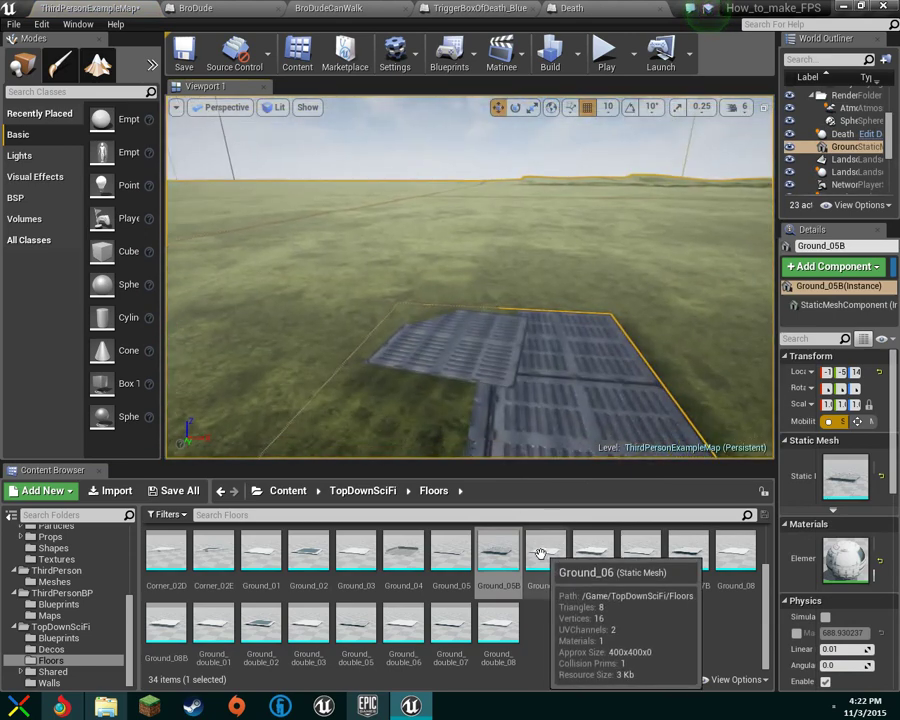
key("ctrl+z")
Try the Ground_06 and Ground_06B floor meshes on the landscape one after another, undoing each placement.
left_click_drag(540, 553, 508, 383)
key("f")
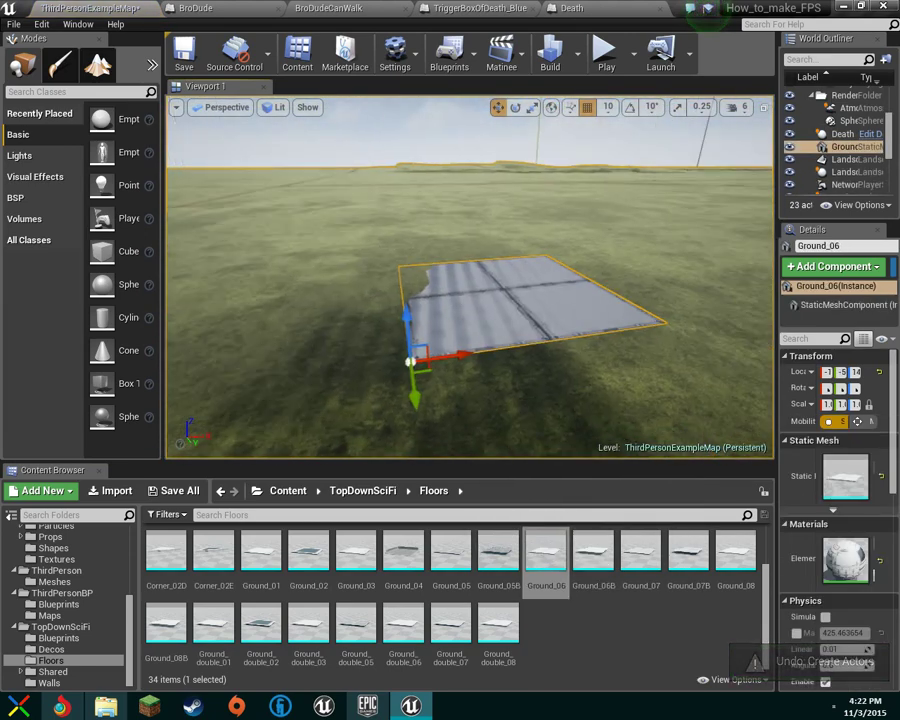
key("d")
right_click_drag(588, 446, 530, 410)
key("ctrl+z")
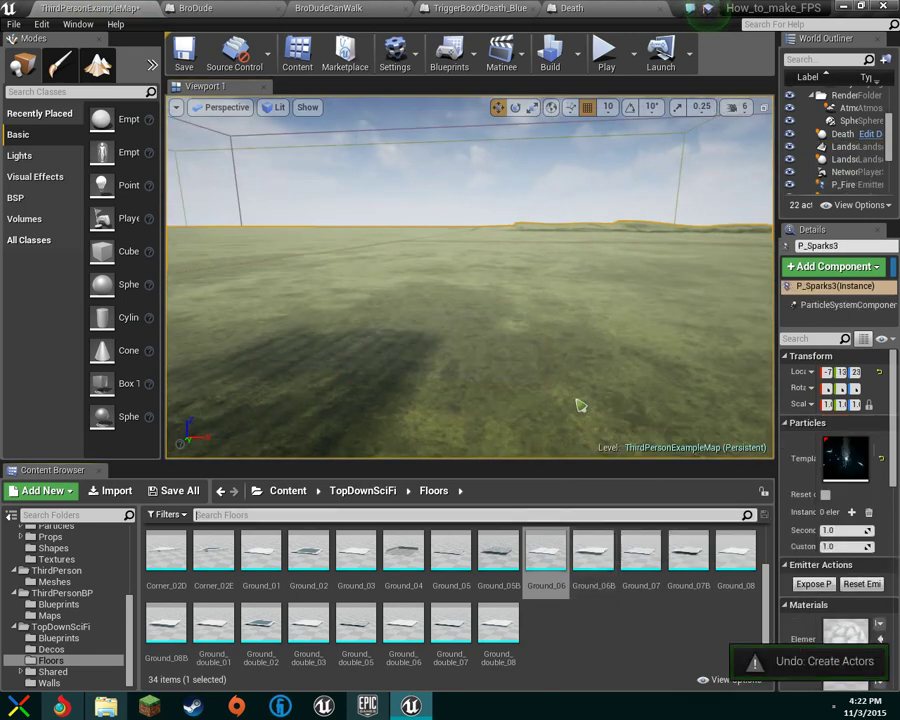
left_click_drag(593, 550, 540, 430)
key("ctrl+z")
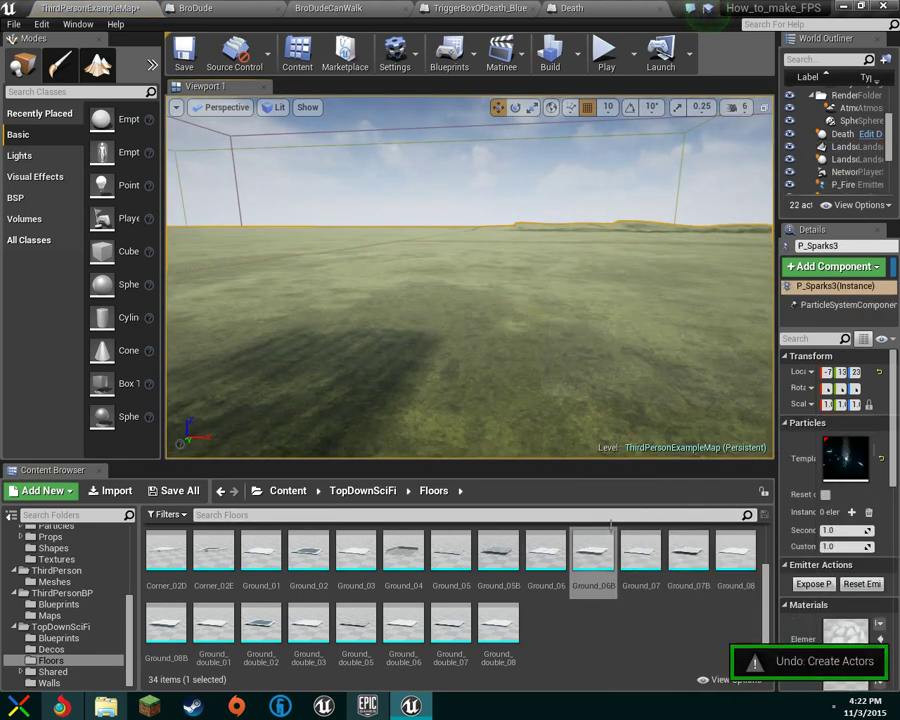
Place the Ground_05 floor mesh on the open grass and frame it from above.
left_click_drag(460, 552, 446, 412)
key("f")
right_click_drag(446, 412, 390, 500)
key("s")
right_click_drag(400, 412, 516, 379)
key("s")
key("s")
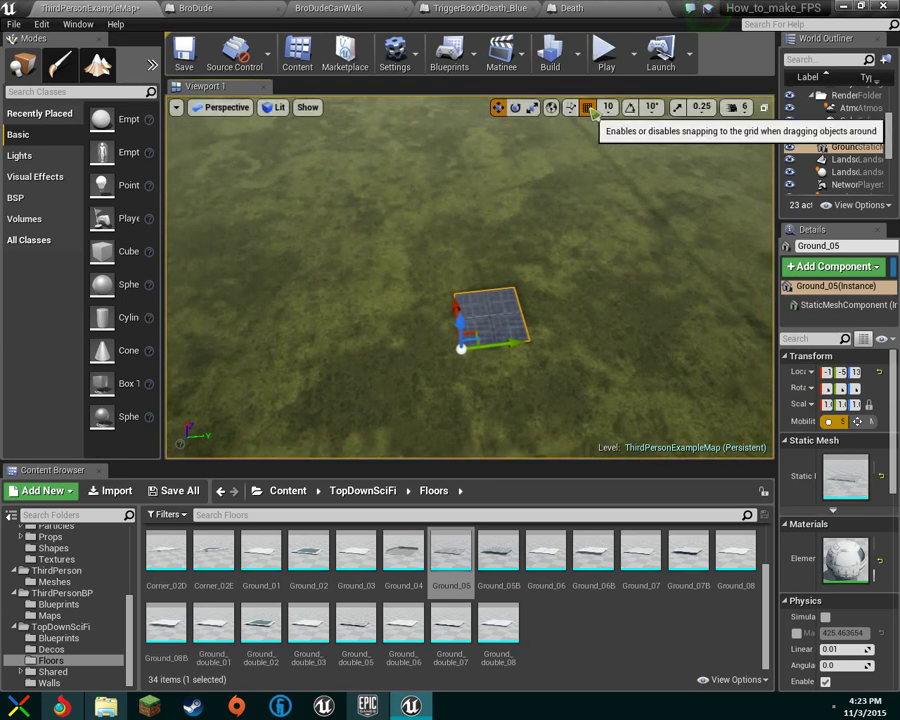
Turn on rotation snapping with the 10° increment.
right_click_drag(583, 259, 604, 226)
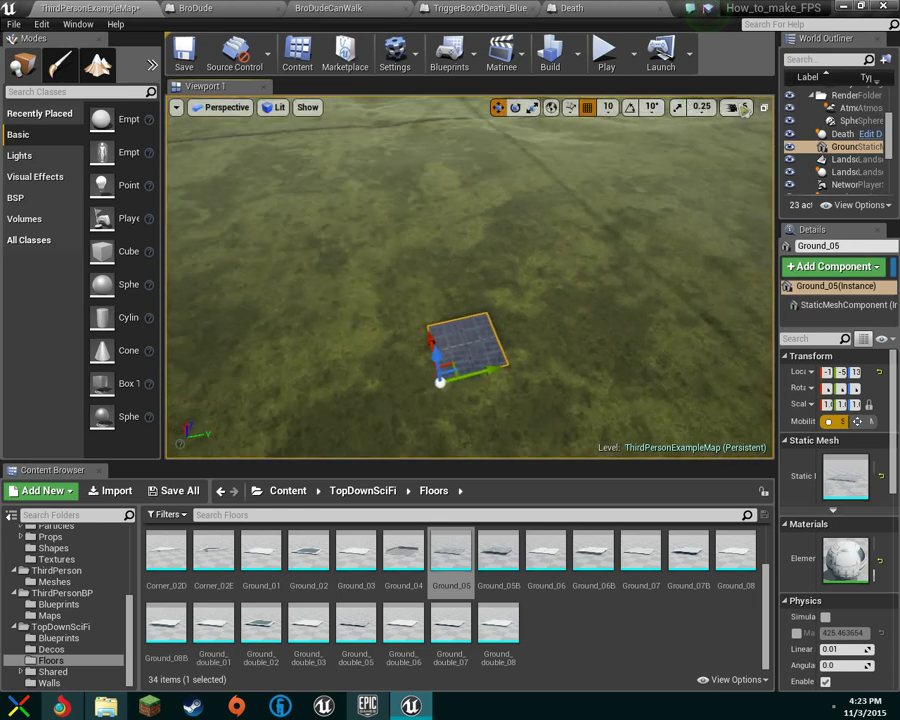
left_click(629, 114)
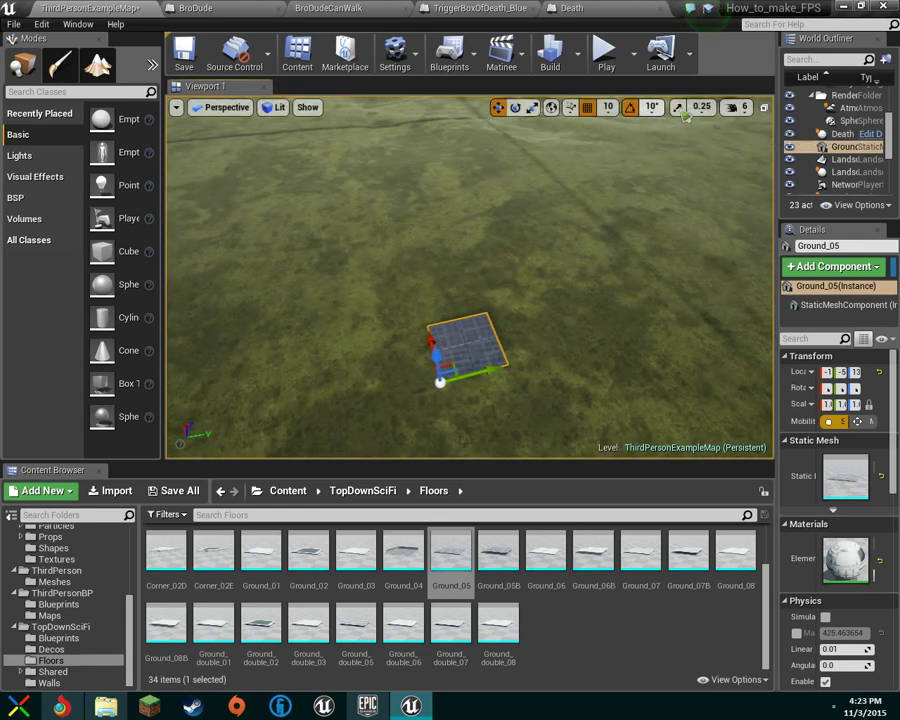
Turn on scale snapping at the 0.25 increment and look over the Ground_05 floor tile.
left_click(678, 110)
right_click_drag(600, 240, 572, 270)
key("w")
right_click_drag(628, 270, 764, 220)
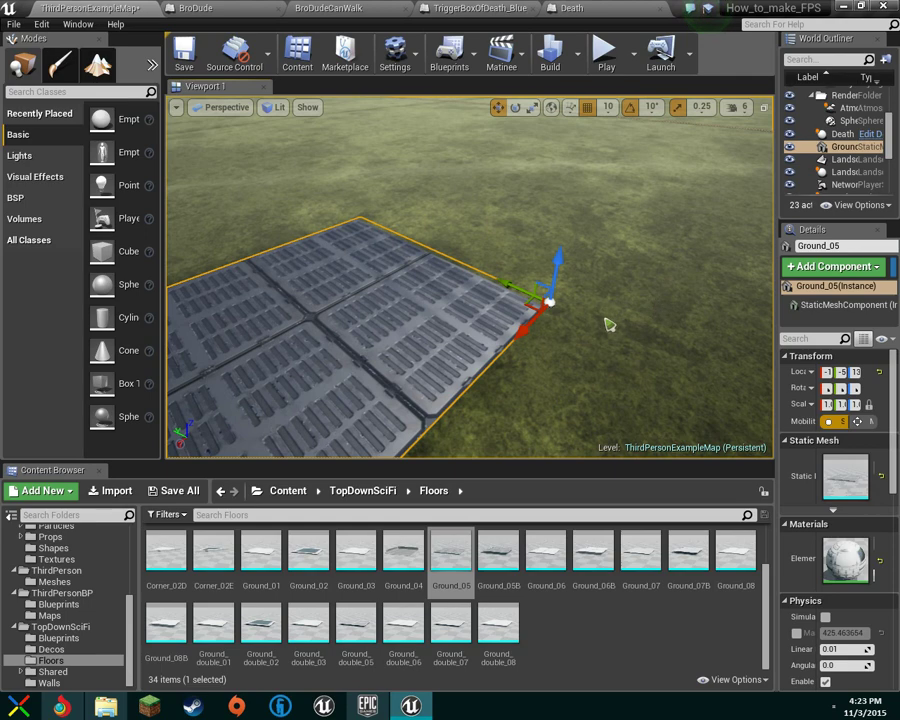
right_click_drag(573, 323, 500, 275)
key("s")
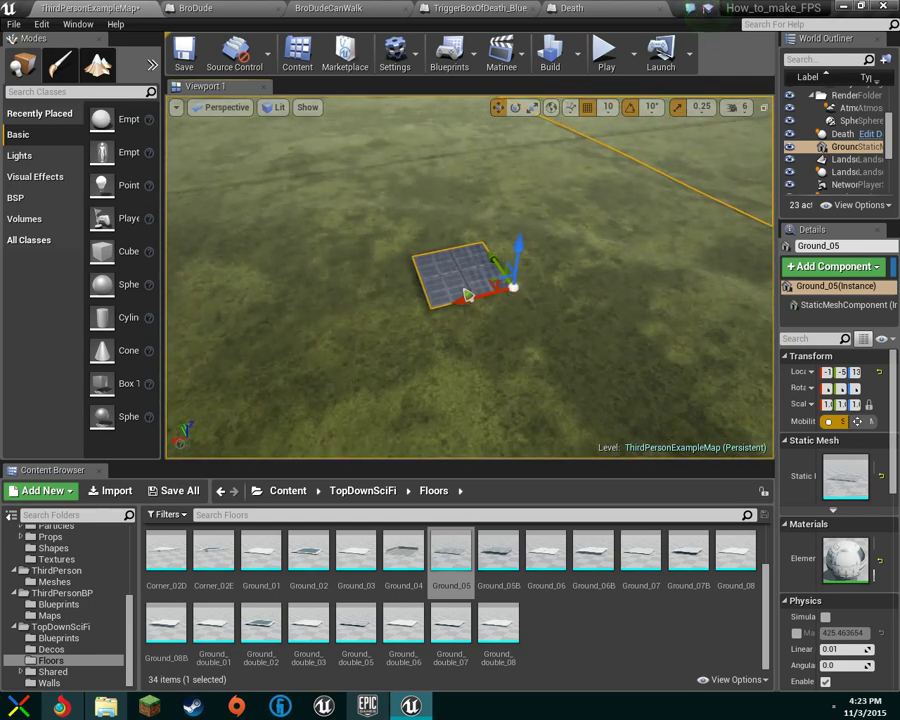
Undo the trial move of the Ground_05 tile, then duplicate it and place the copy flush against its edge.
left_click_drag(490, 257, 502, 274)
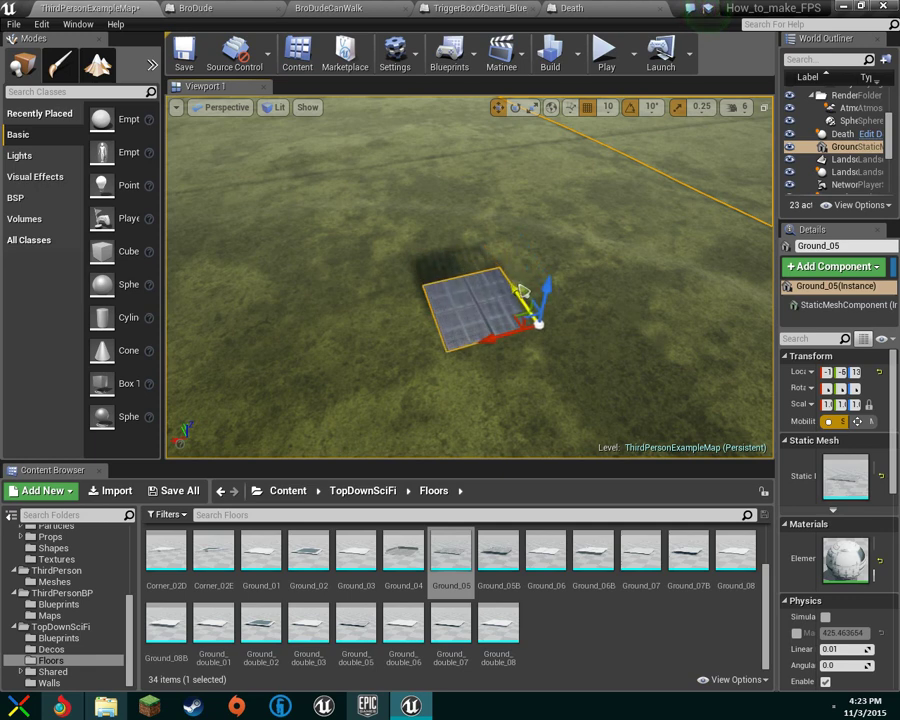
key("ctrl+z")
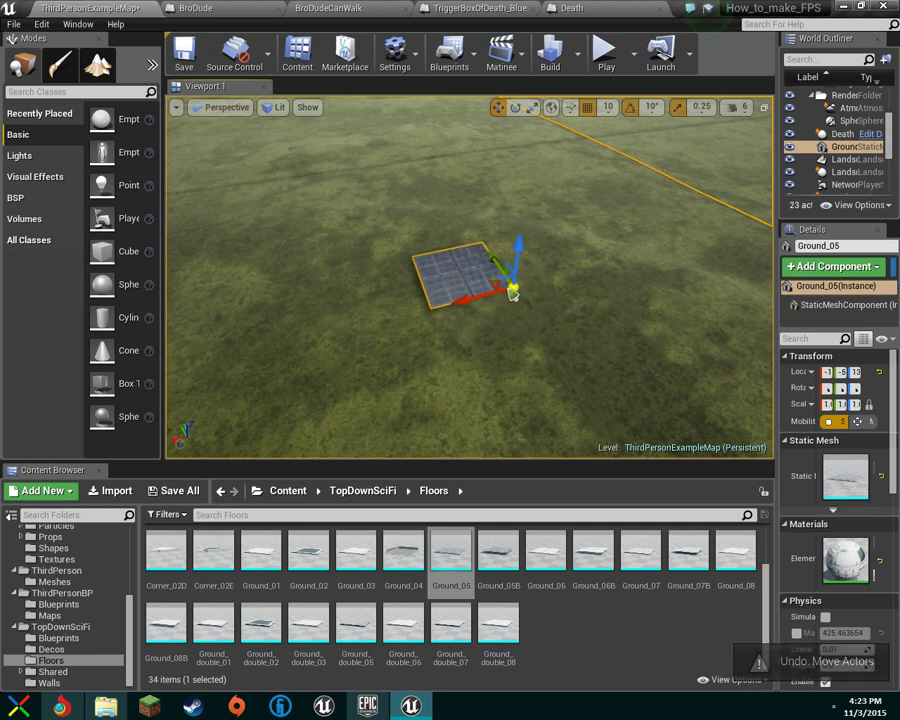
left_click_drag(518, 289, 511, 286, "alt")
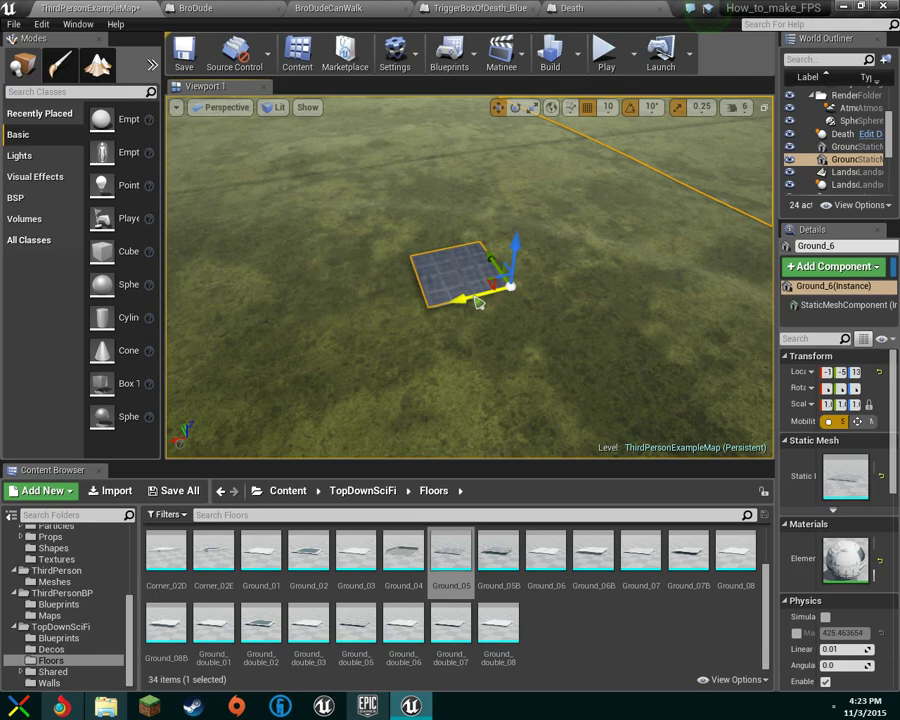
left_click_drag(474, 299, 476, 299)
key("w")
right_click_drag(541, 272, 541, 272)
key("s")
left_click_drag(541, 278, 657, 429, "alt")
key("d")
right_click_drag(661, 432, 575, 434)
key("s")
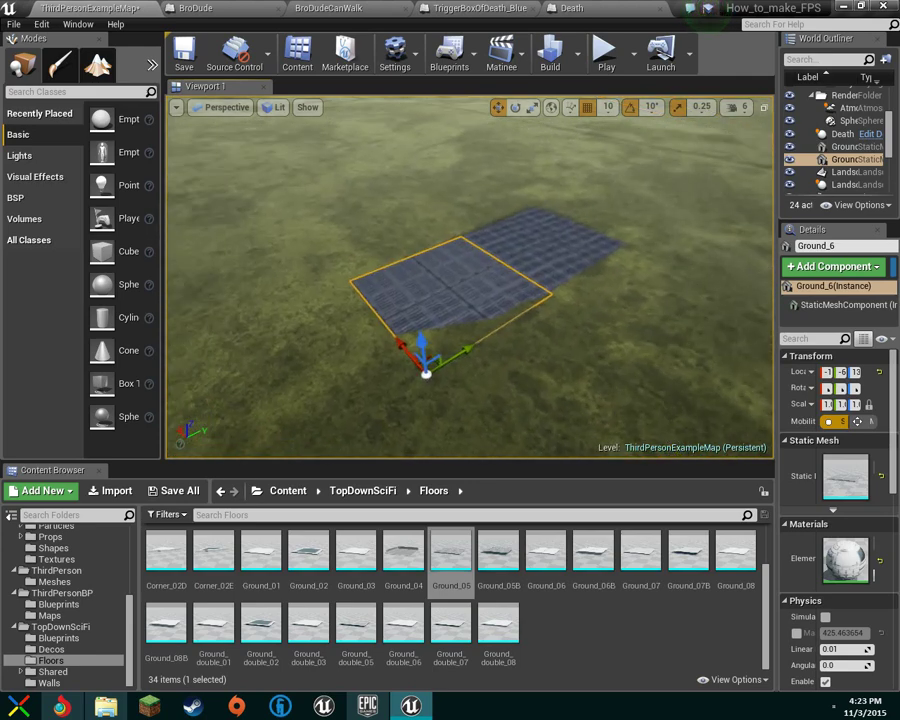
Select both floor tiles together and raise them slightly so they clear the grass.
left_click(562, 255, "ctrl")
left_click_drag(561, 253, 564, 243)
key("d")
right_click_drag(635, 299, 705, 288)
key("w")
key("s")
key("a")
key("w")
right_click_drag(501, 285, 550, 310)
key("s")
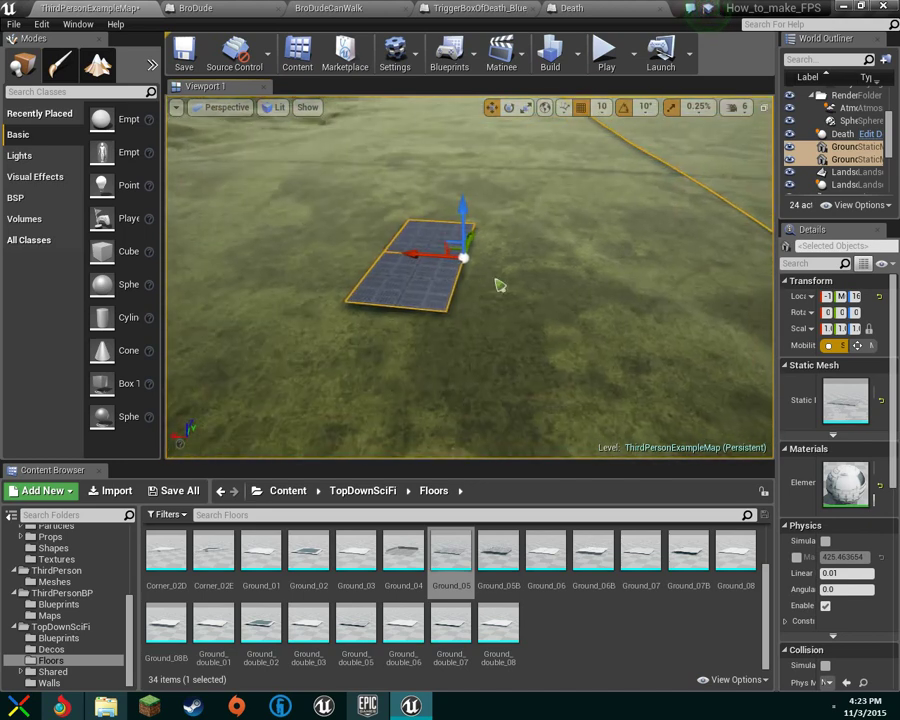
Duplicate the two tiles and align the copies alongside as a two-by-two block, reducing the camera speed to 4.
left_click_drag(475, 242, 519, 328, "alt")
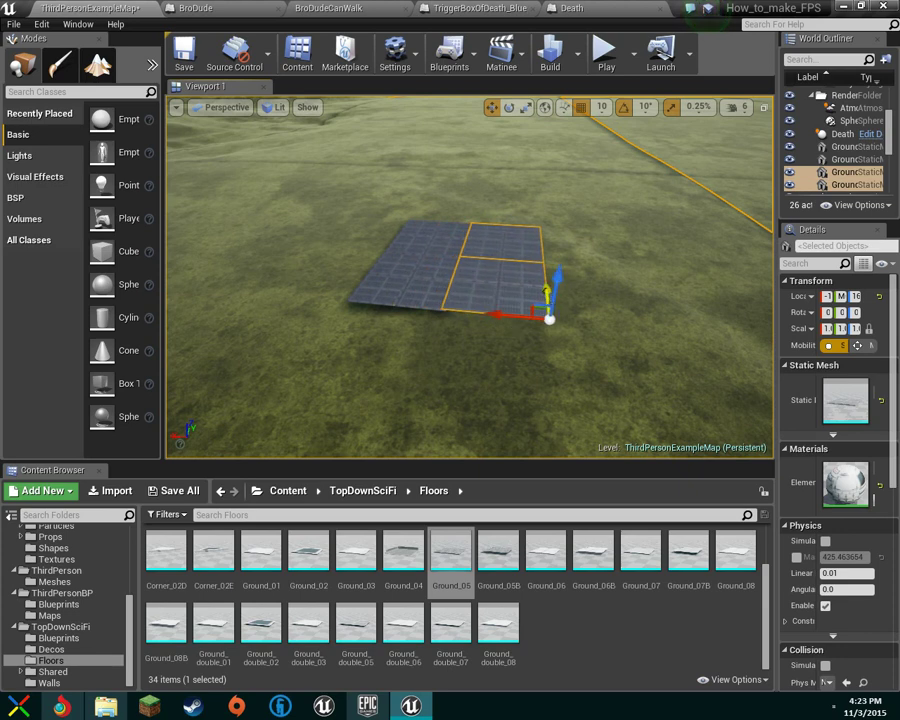
left_click_drag(547, 291, 549, 297)
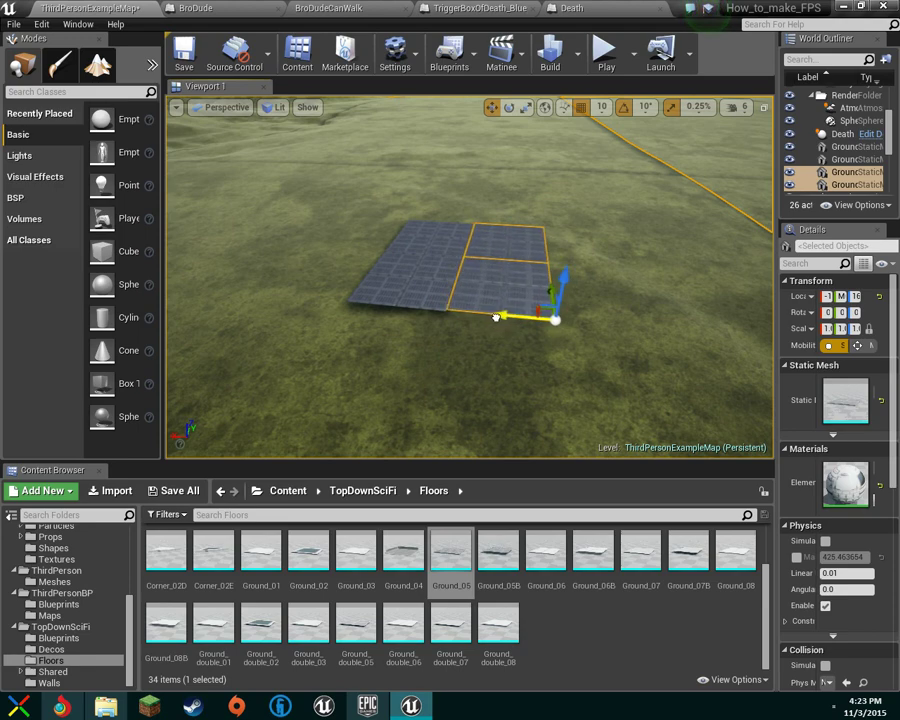
right_click_drag(543, 275, 550, 202)
left_click(740, 108)
left_click(761, 141)
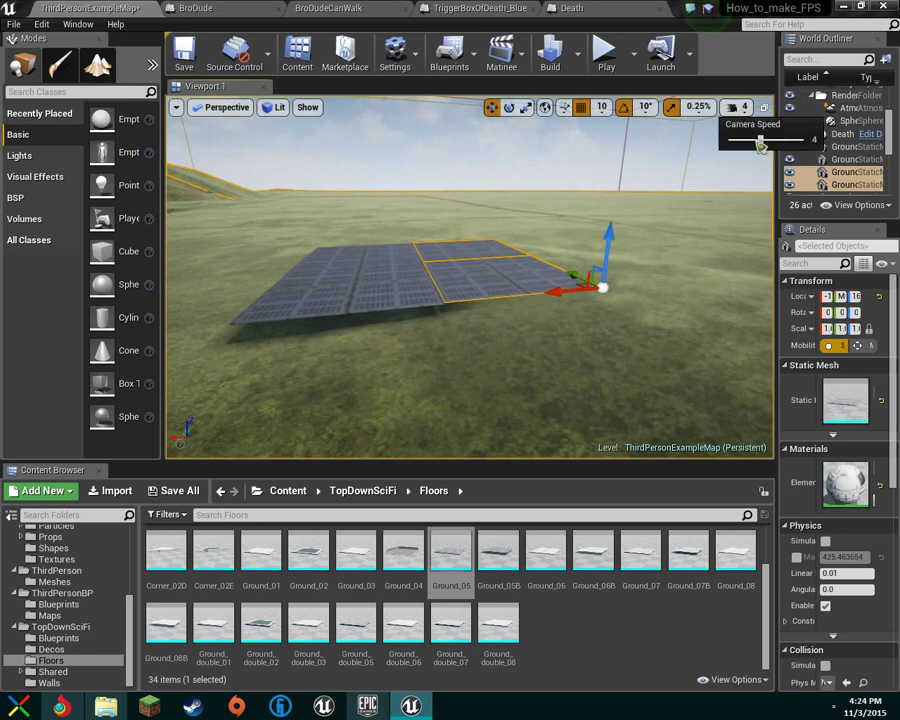
key("w")
right_click_drag(722, 219, 688, 218)
right_click_drag(606, 256, 680, 250)
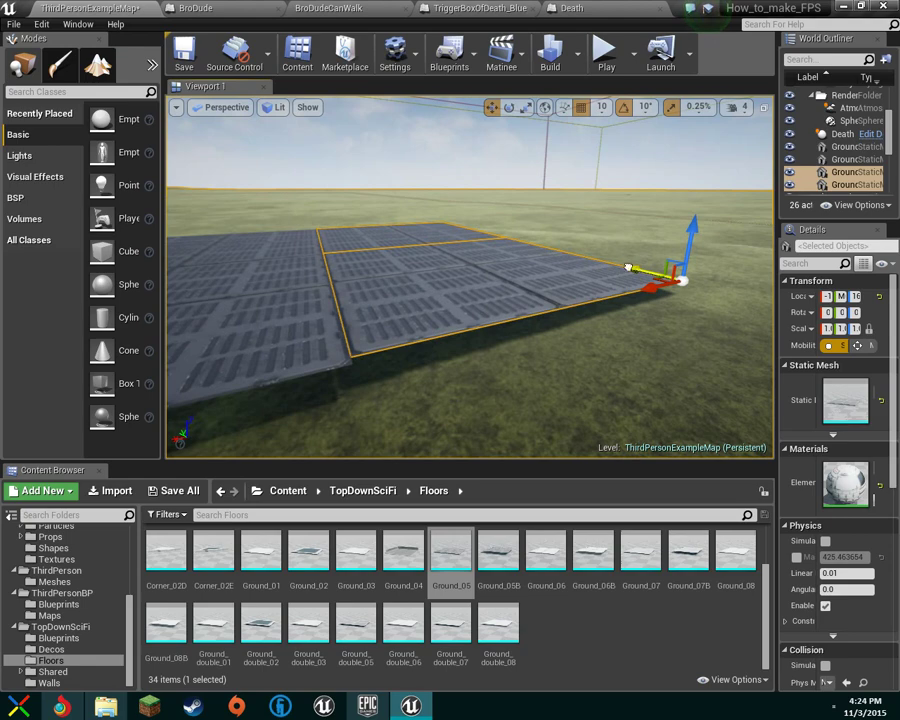
left_click_drag(631, 268, 635, 270)
Select all four tiles, duplicate them and place the copies against the block to form a two-by-four strip.
key("s")
right_click_drag(402, 275, 384, 274)
left_click(428, 292, "ctrl")
left_click(383, 258, "ctrl")
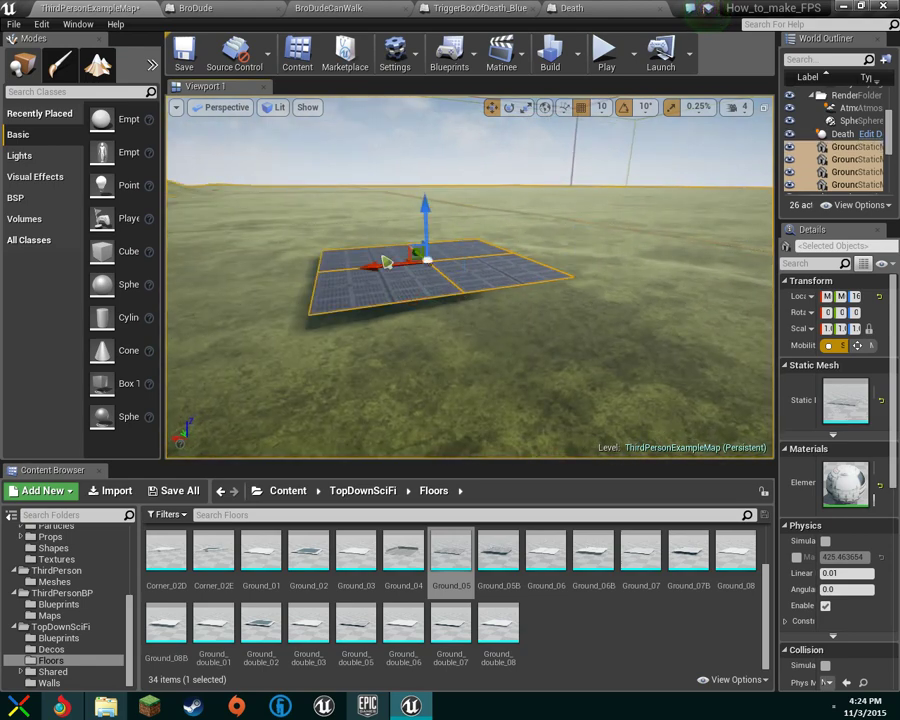
key("w")
right_click_drag(383, 258, 392, 303)
key("s")
key("w")
key("s")
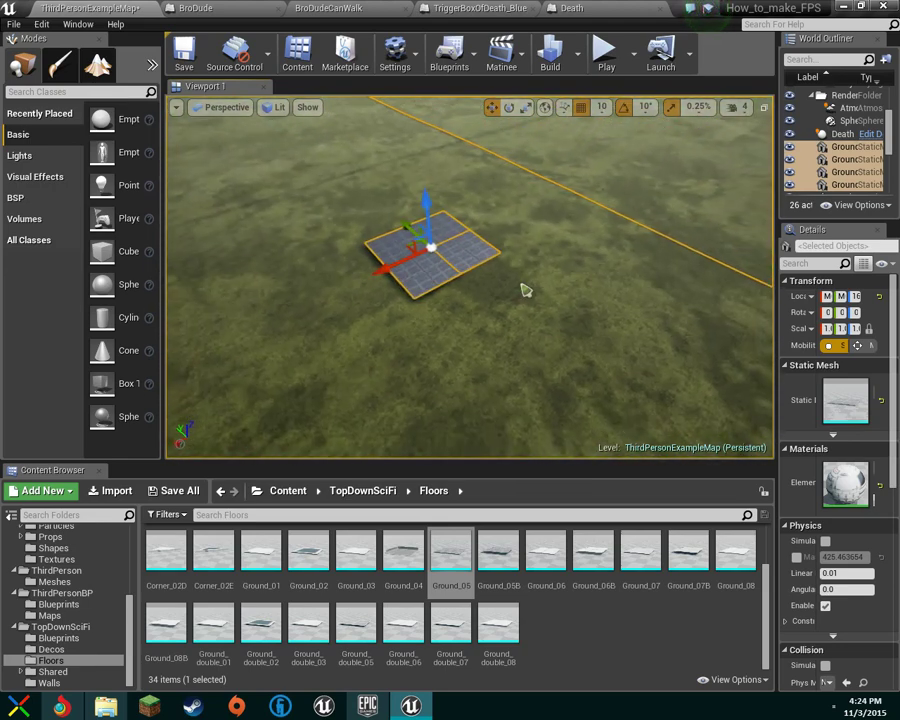
key("ctrl+w")
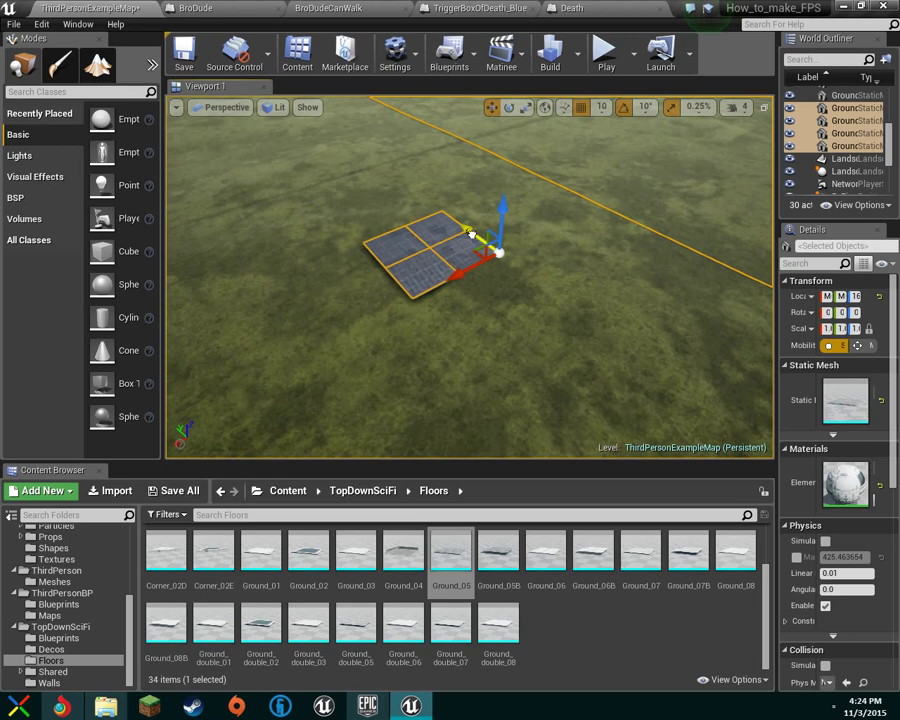
left_click_drag(492, 252, 523, 295)
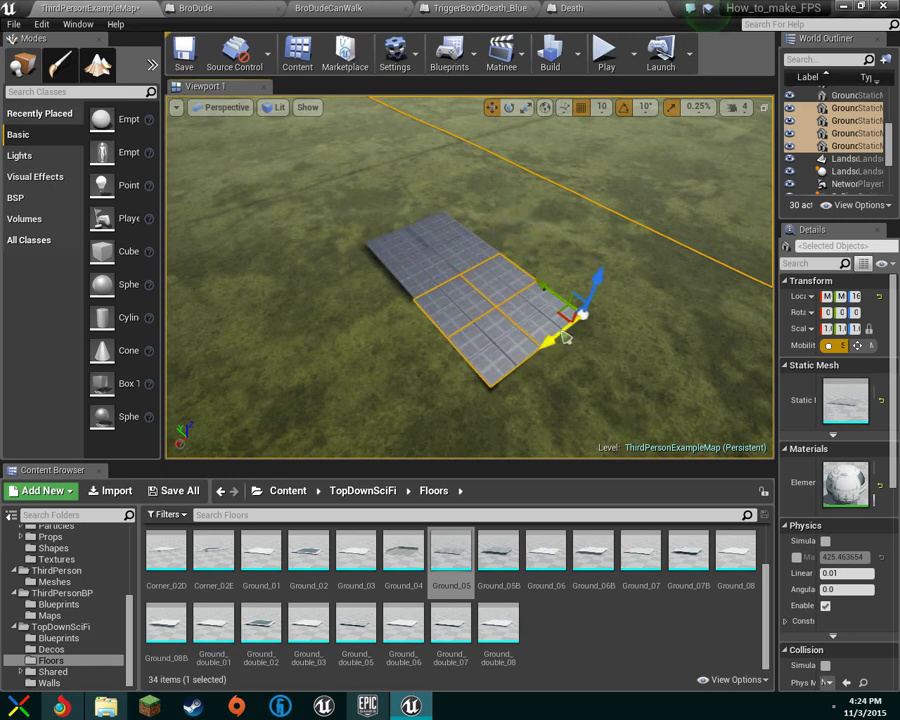
Select all eight tiles, duplicate them and align the copies beside the strip to complete a four-by-four floor.
right_click_drag(562, 334, 654, 334)
key("w")
key("a")
key("w")
key("s")
left_click(404, 298, "ctrl")
left_click(356, 283, "ctrl")
left_click(353, 243, "ctrl")
left_click(431, 253, "ctrl")
key("s")
right_click_drag(442, 255, 442, 274)
key("ctrl+w")
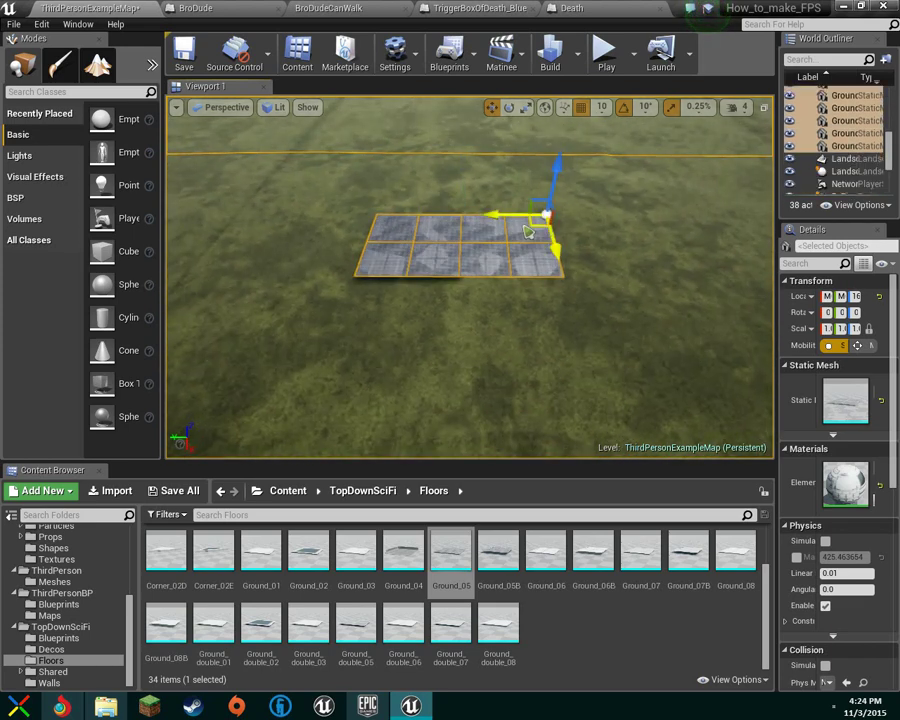
left_click_drag(560, 262, 572, 340)
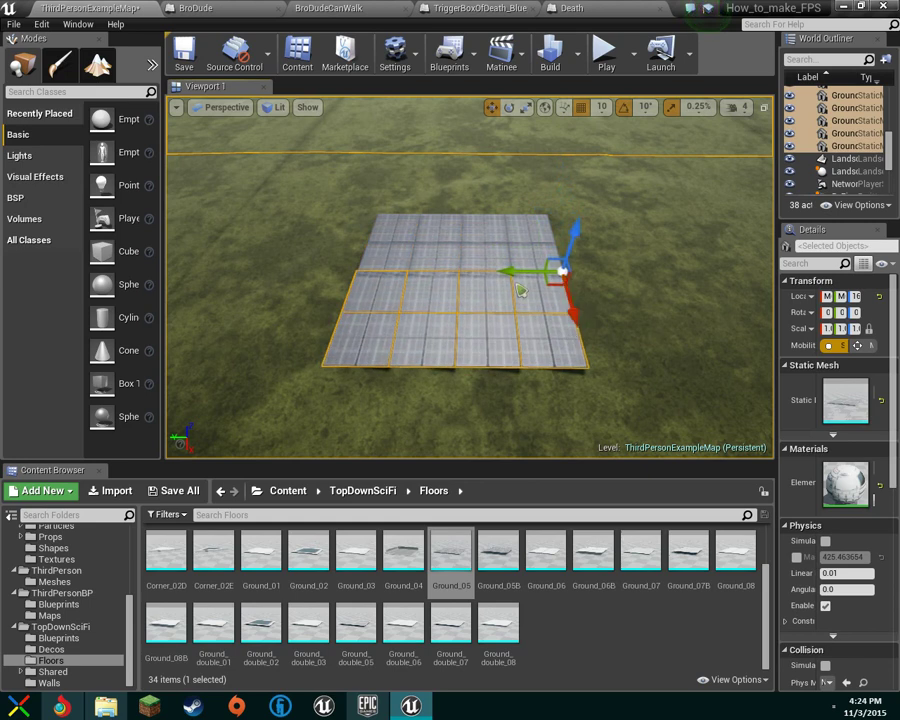
left_click_drag(515, 274, 512, 271)
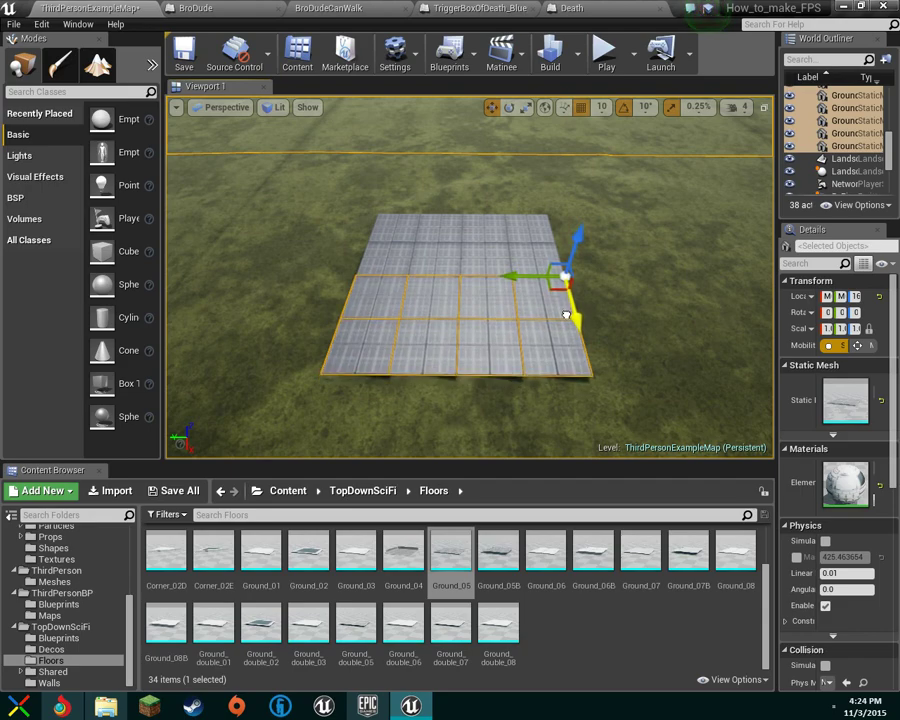
Find and select NetworkPlayerStart in the level's actor list and move it off the hills toward the tiled floor.
key("w")
key("a")
right_click_drag(452, 273, 651, 264)
key("w")
key("s")
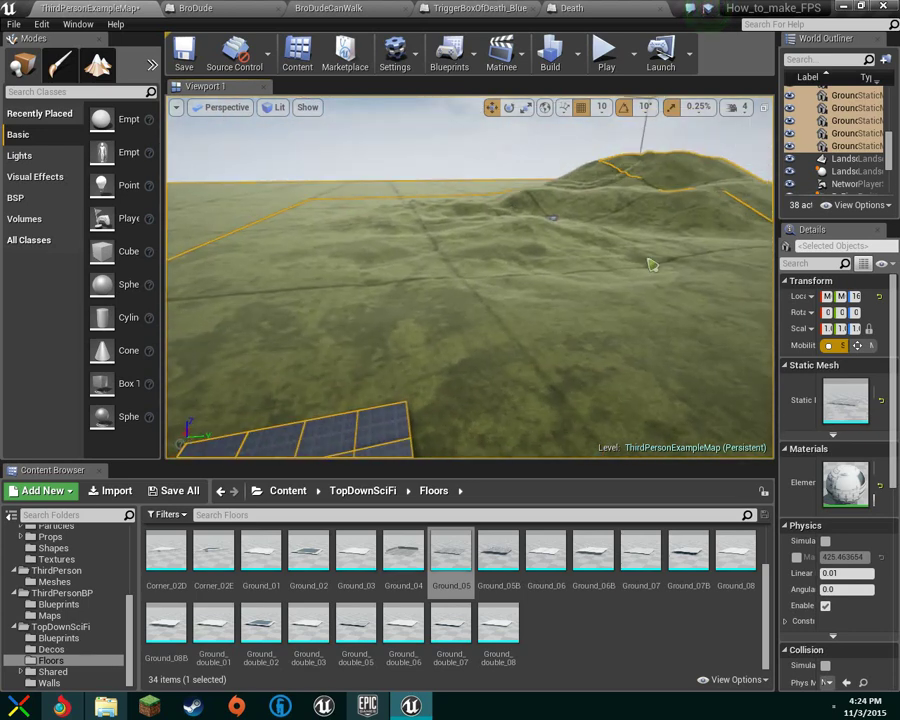
scroll(886, 172, "down", 3)
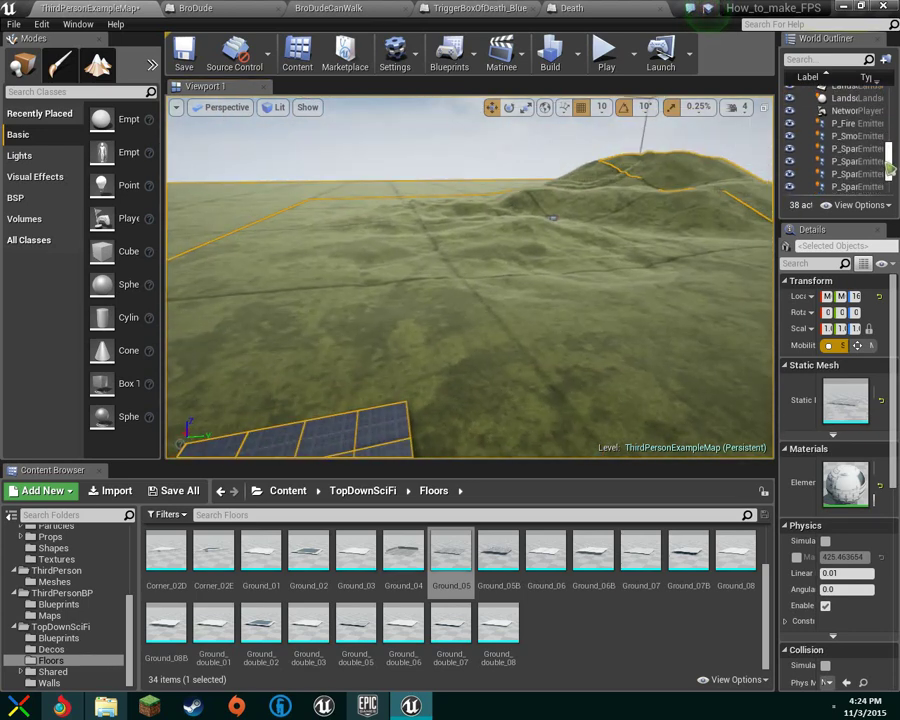
scroll(888, 174, "up", 1)
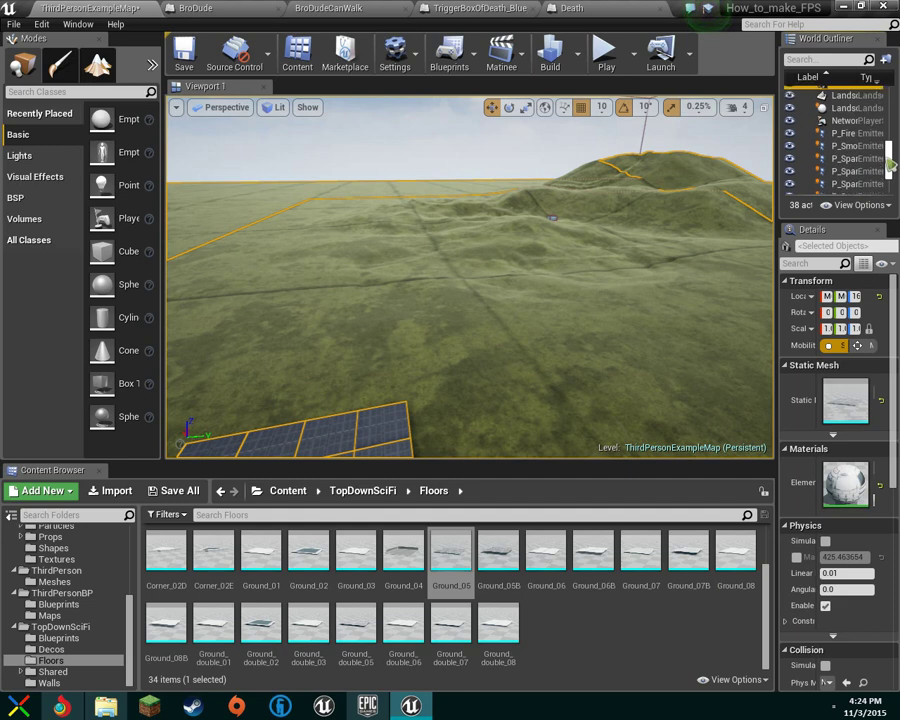
mouse_move(893, 165)
left_mouse_down()
mouse_move(896, 110)
mouse_move(888, 166)
left_mouse_up()
left_click(838, 135)
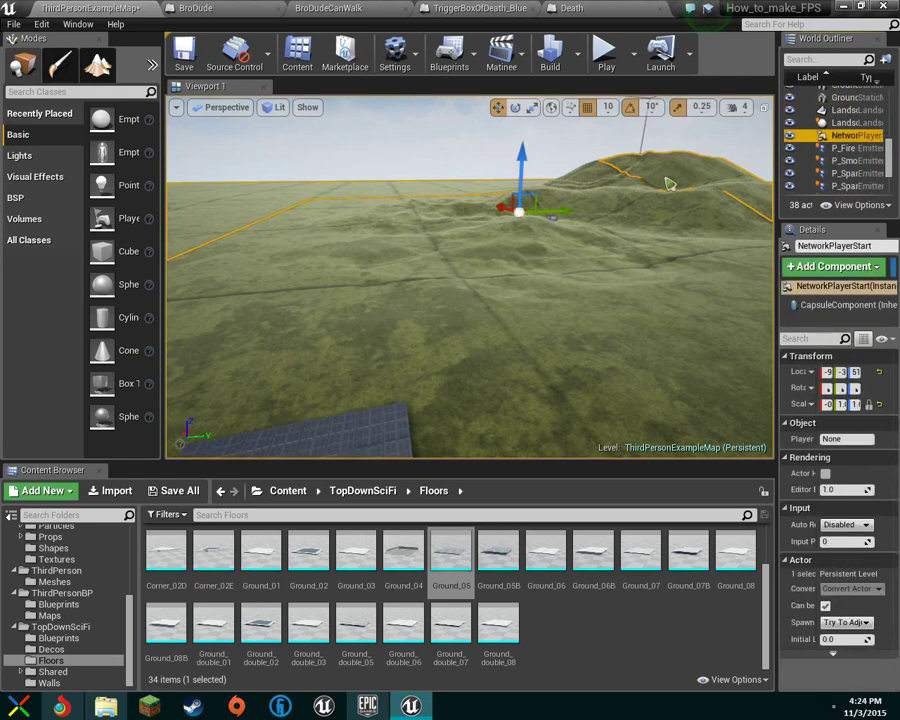
key("w")
mouse_move(560, 270)
right_mouse_down()
mouse_move(580, 240)
mouse_move(430, 242)
mouse_move(570, 226)
mouse_move(415, 242)
mouse_move(425, 268)
mouse_move(590, 252)
mouse_move(400, 228)
mouse_move(460, 233)
mouse_move(500, 252)
mouse_move(462, 240)
mouse_move(330, 236)
mouse_move(540, 252)
mouse_move(553, 277)
right_mouse_up()
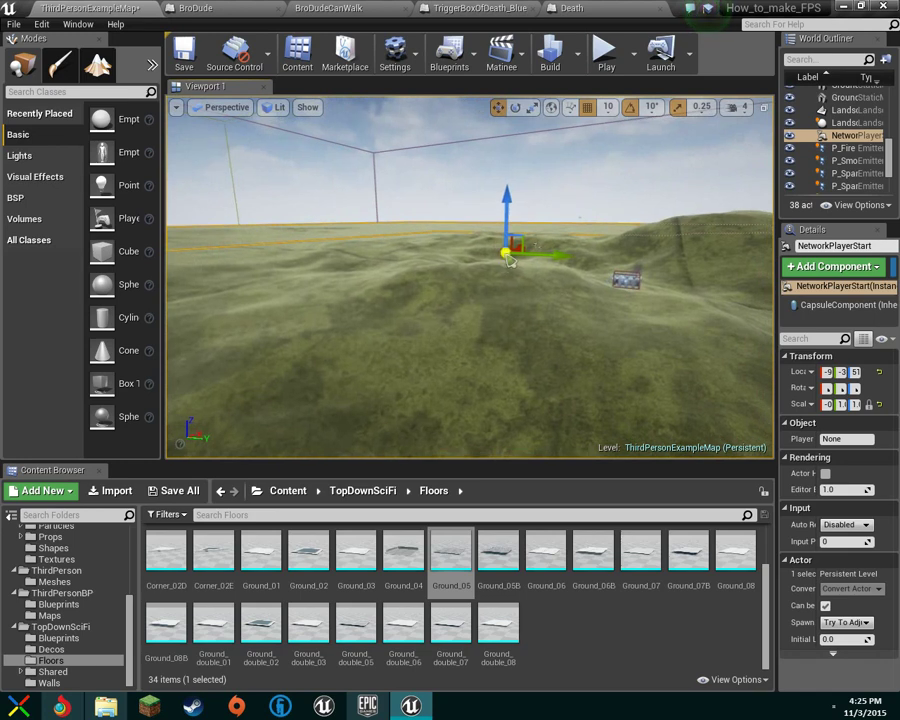
left_click_drag(506, 255, 210, 258)
key("f")
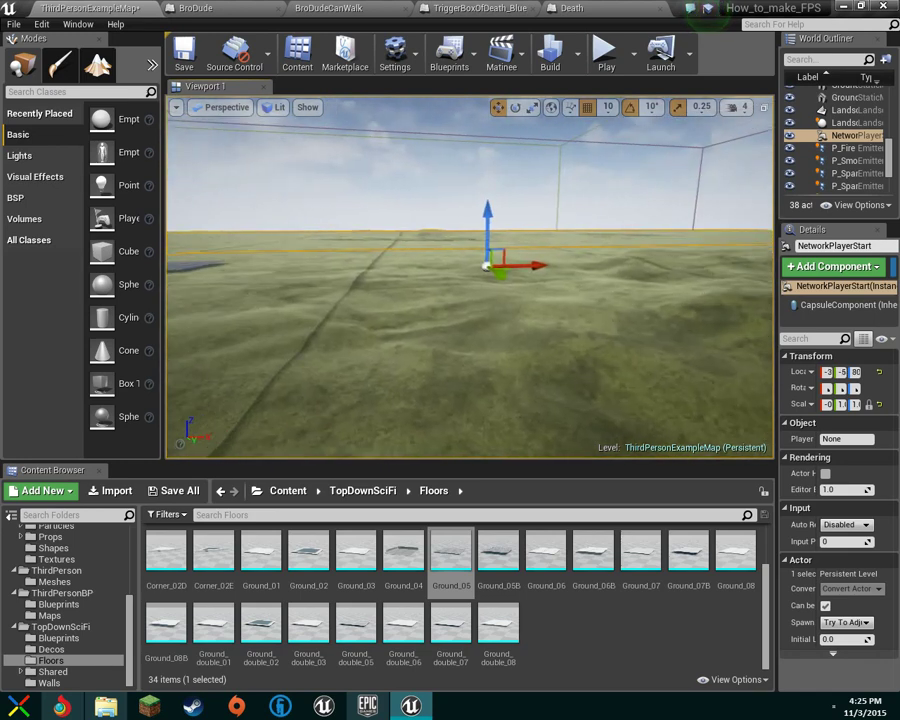
Bring the NetworkPlayerStart over to the edge of the four-by-four tiled floor.
left_click_drag(285, 262, 184, 263)
right_click_drag(184, 263, 88, 250)
left_click_drag(376, 288, 365, 289)
right_click_drag(427, 293, 325, 292)
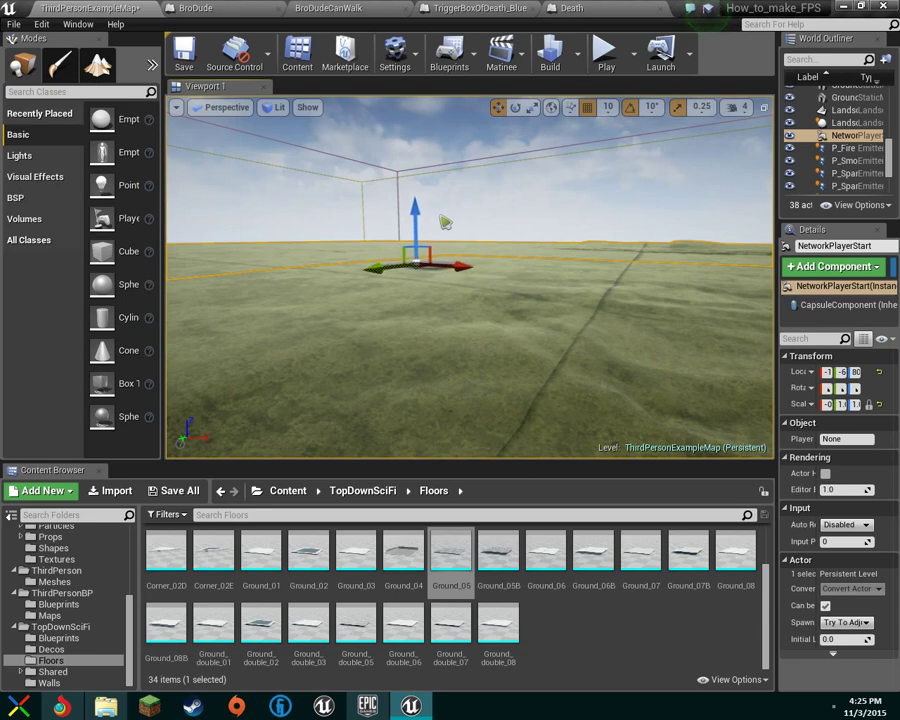
right_click_drag(445, 255, 512, 258)
key("w")
key("w")
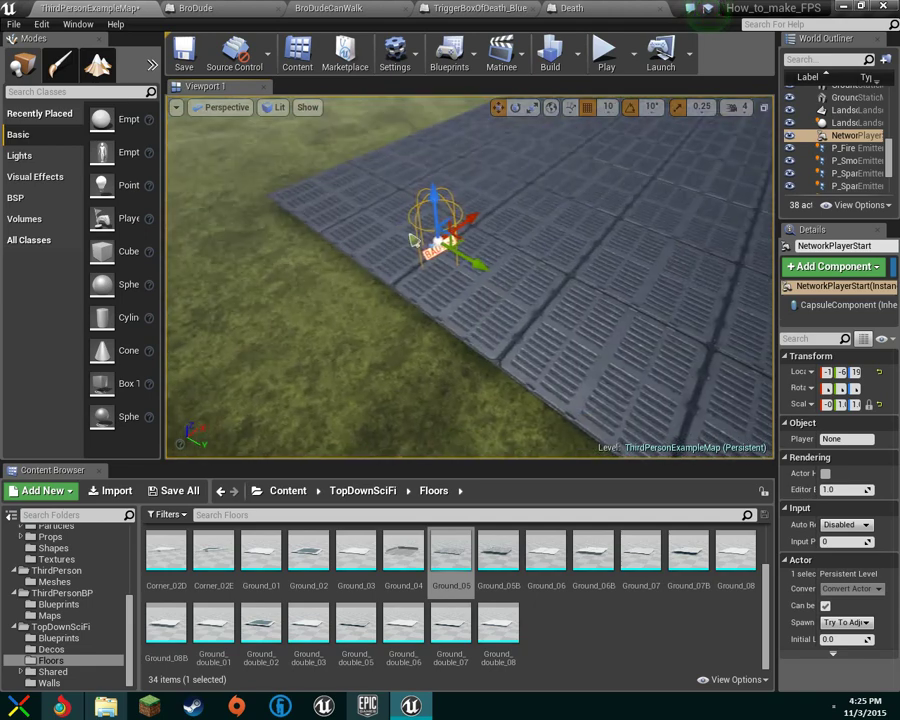
Raise the NetworkPlayerStart clear of the floor surface and check its placement near the edge.
left_click_drag(433, 188, 424, 134)
key("a")
right_click_drag(425, 209, 490, 180)
key("w")
key("s")
left_click_drag(370, 231, 369, 293)
right_click_drag(399, 319, 482, 270)
key("w")
key("a")
key("s")
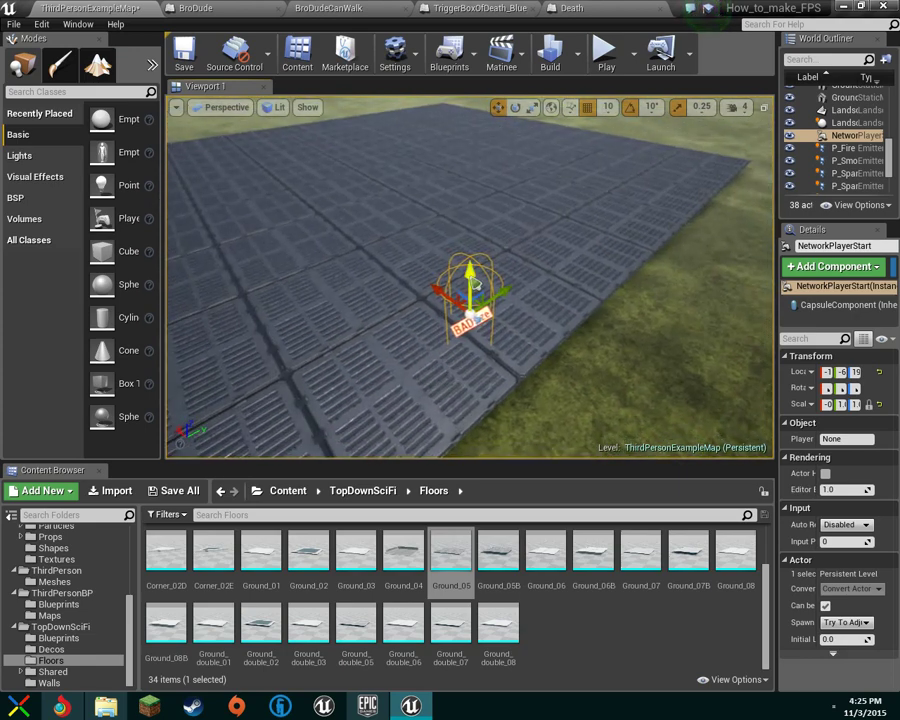
key("a")
right_click_drag(494, 269, 560, 215)
Play-test the level by walking and shooting around the tiled floor, then stop the session.
left_click(606, 55)
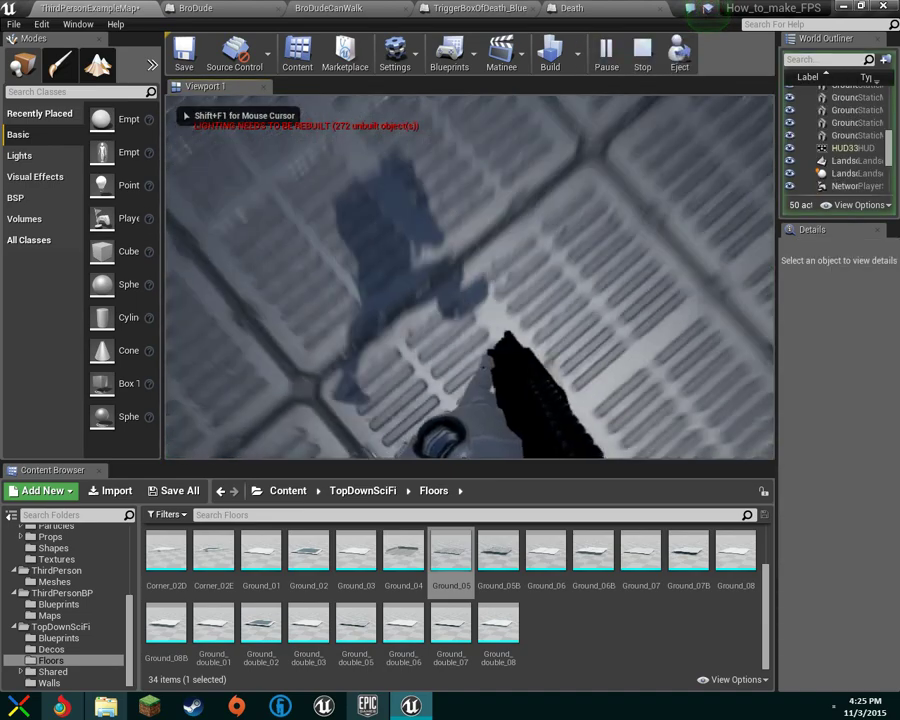
key("s")
left_click(470, 277)
left_click(470, 277)
left_click(470, 277)
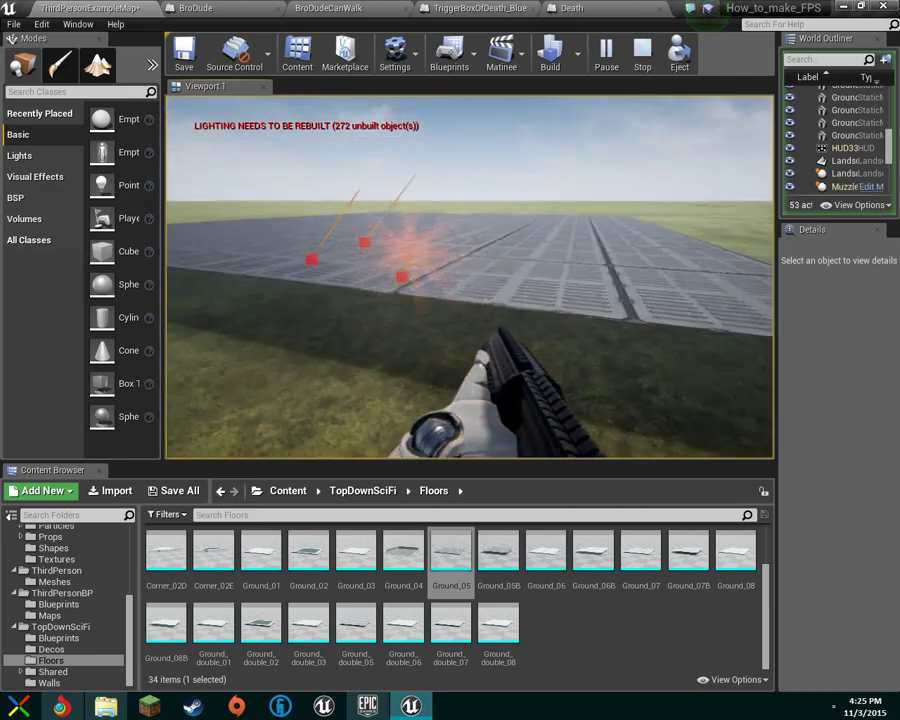
key("w")
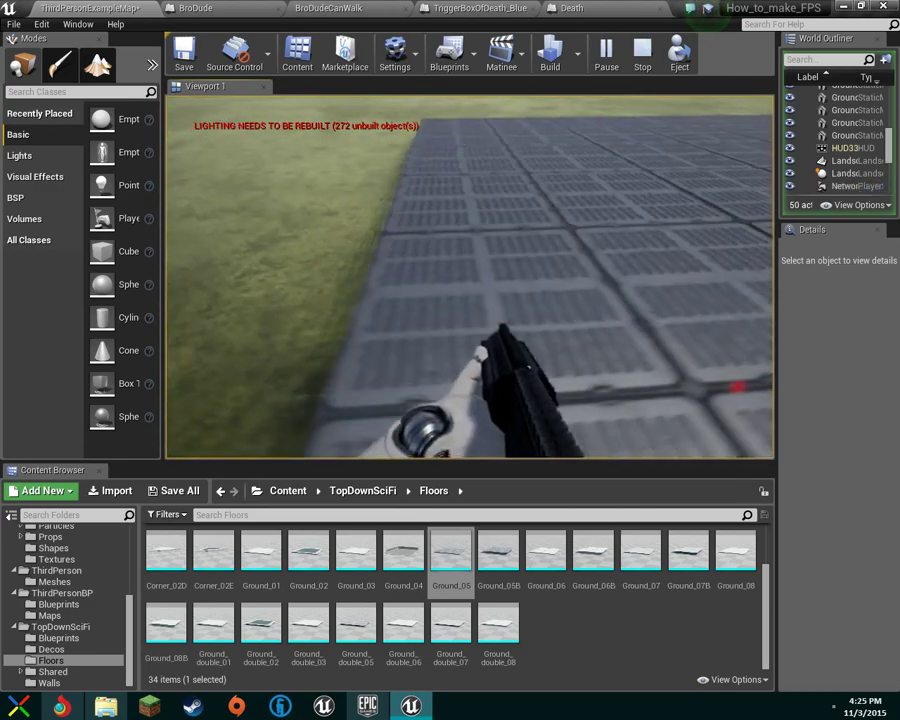
key("w")
key("w")
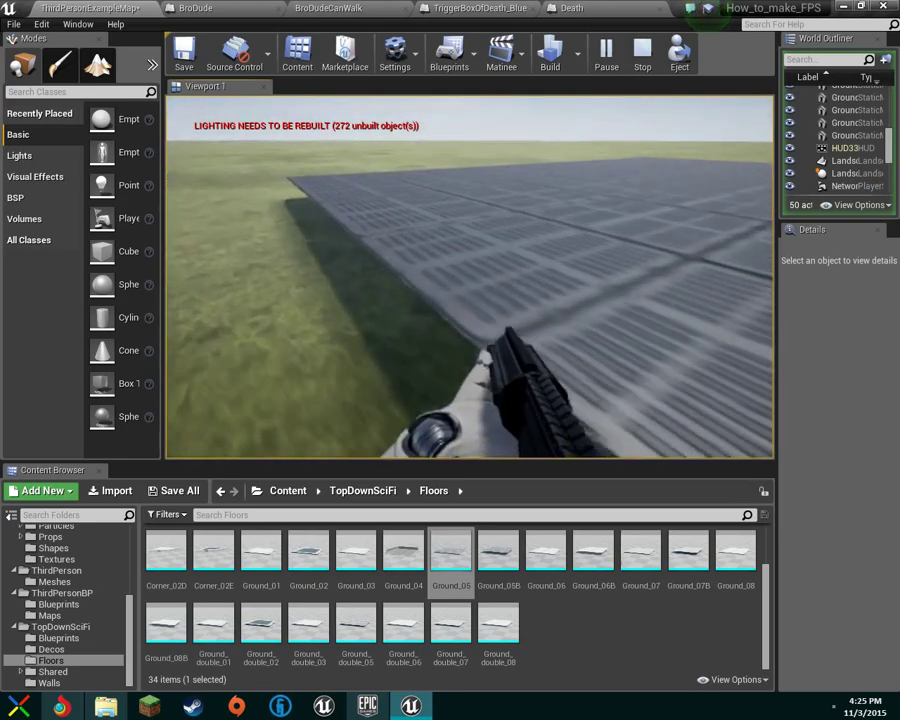
key("w")
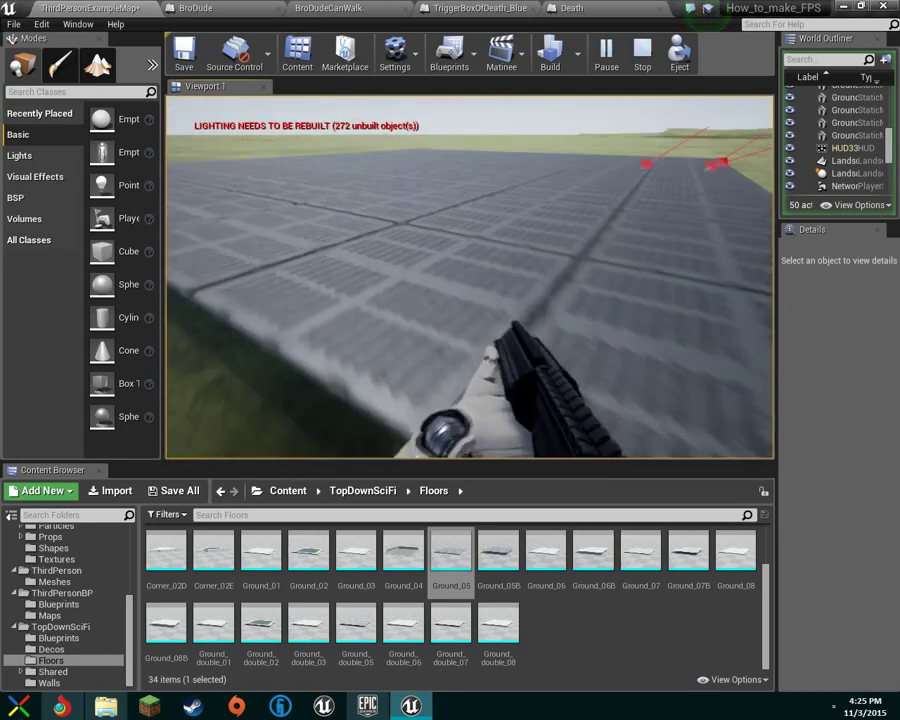
key("w")
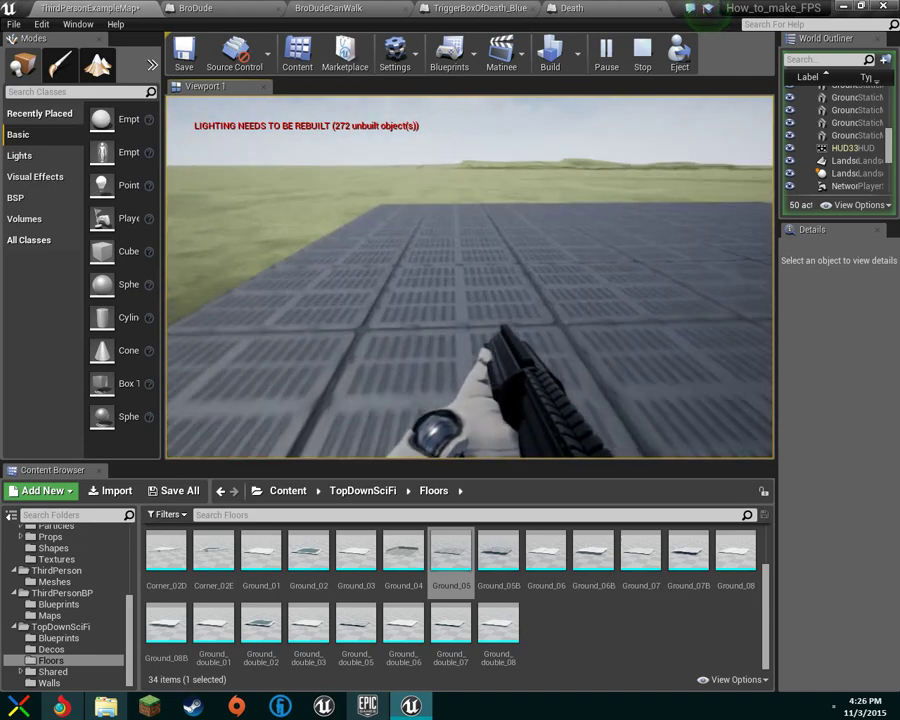
key("Escape")
Try to select all the Ground floor tiles, first in the scene and then as a range in the level's actor list.
right_click_drag(445, 280, 445, 280)
key("s")
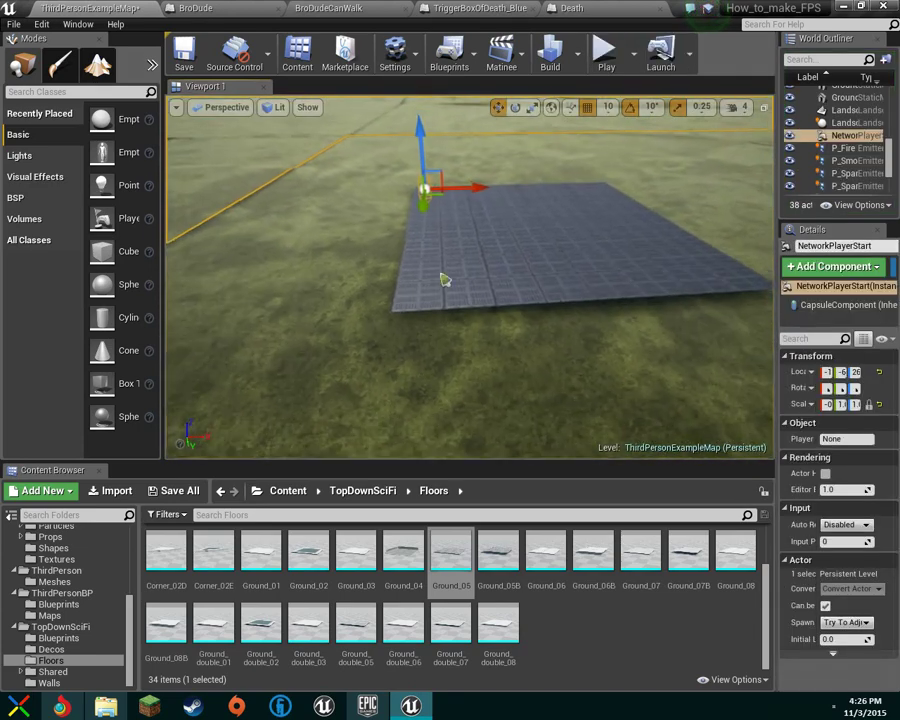
left_click(423, 293)
left_click(557, 281, "ctrl")
left_click(637, 286, "ctrl")
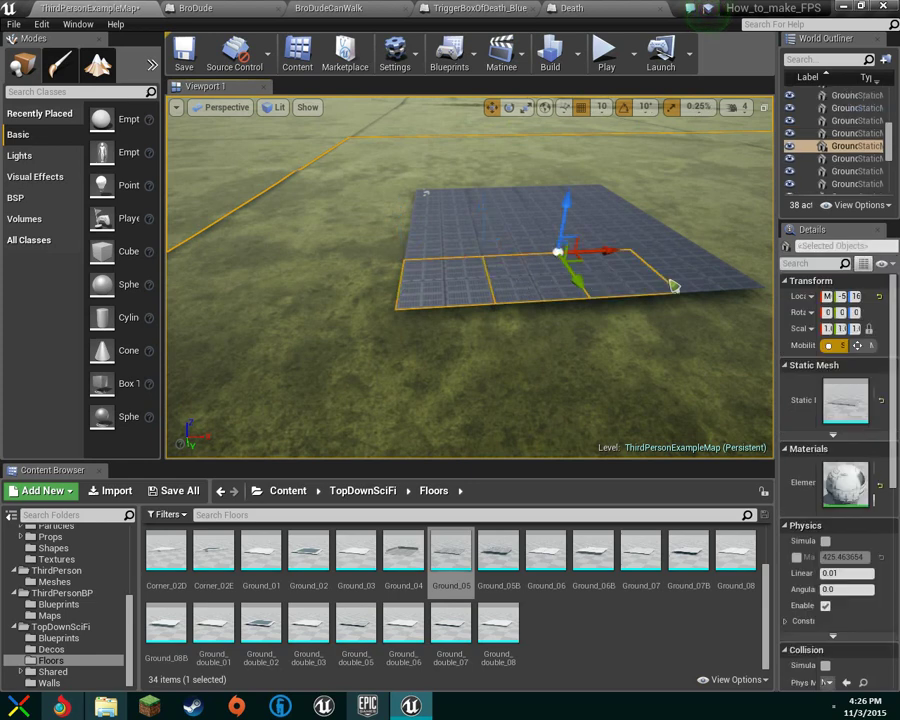
left_click(724, 282, "ctrl")
scroll(846, 186, "down", 1)
scroll(868, 146, "down", 2)
left_click(864, 142)
scroll(864, 141, "up", 2)
scroll(864, 142, "up", 4)
left_click(854, 136, "shift")
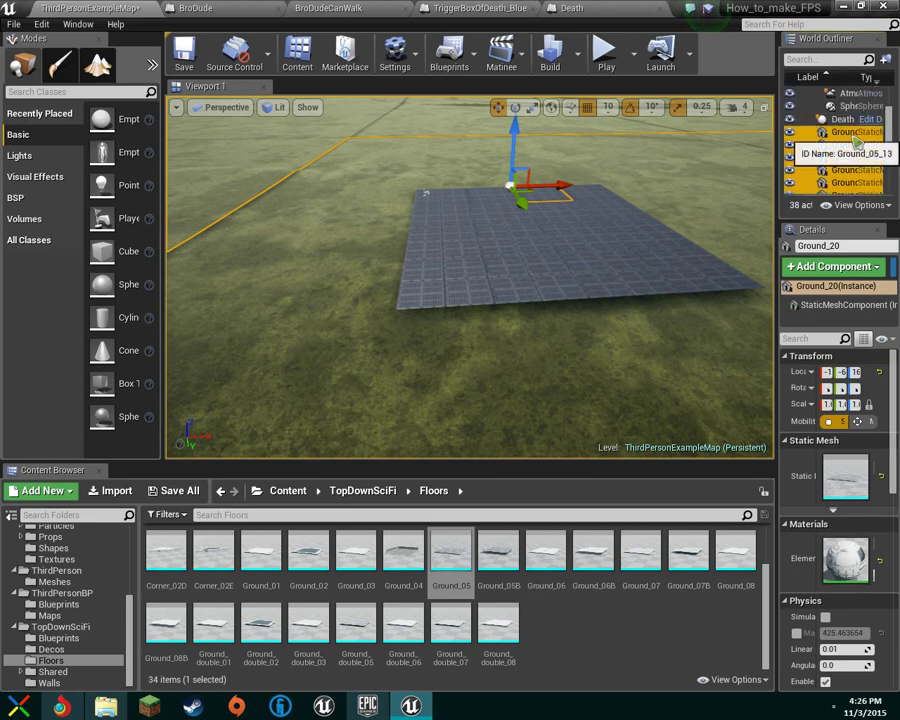
Start a new multi-selection with the tiles in the two rows along one edge of the four-by-four floor.
right_click_drag(701, 204, 407, 213)
left_click(565, 303)
right_click_drag(668, 194, 580, 145)
left_click(668, 194)
right_click_drag(665, 343, 500, 375)
left_click(438, 311)
right_click_drag(591, 277, 715, 332)
left_click(595, 260)
right_click_drag(595, 260, 600, 231)
left_click(538, 274, "ctrl")
left_click(467, 265, "ctrl")
left_click(486, 245, "ctrl")
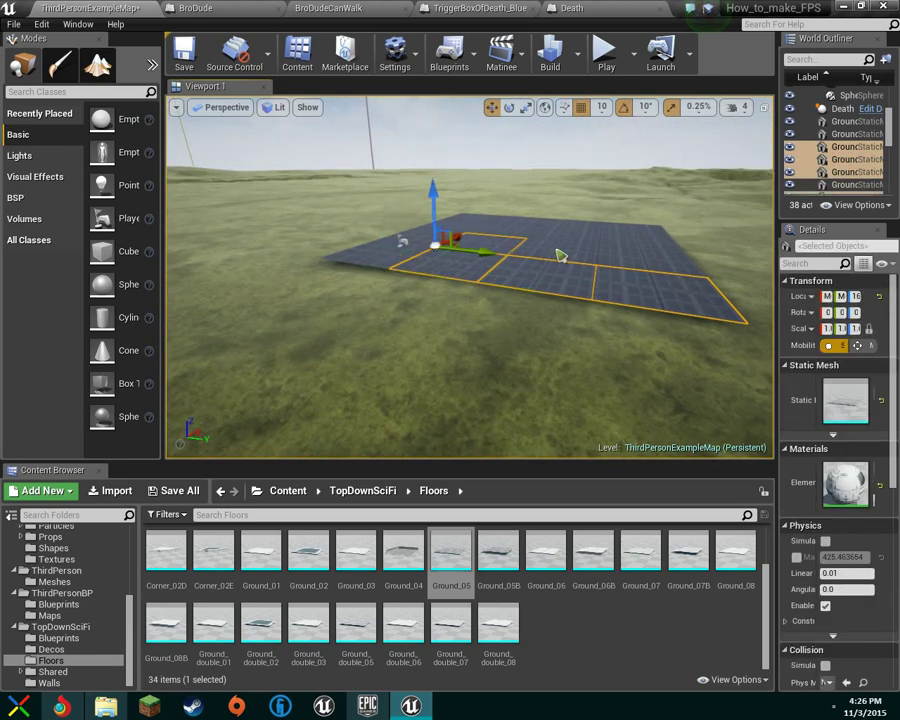
left_click(567, 254, "ctrl")
left_click(641, 261, "ctrl")
left_click(641, 241, "ctrl")
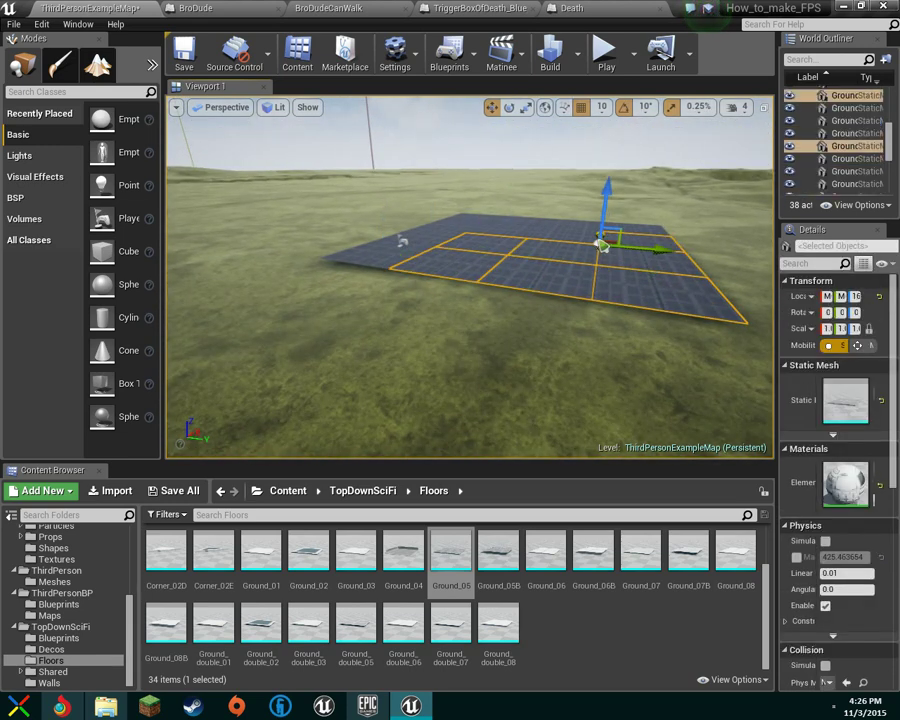
Add the remaining floor tiles to the selection, covering the complete four-by-four block.
left_click(572, 232, "ctrl")
left_click(389, 254, "ctrl")
left_click(425, 235, "ctrl")
left_click(462, 226, "ctrl")
left_click(476, 220, "ctrl")
left_click(500, 231, "ctrl")
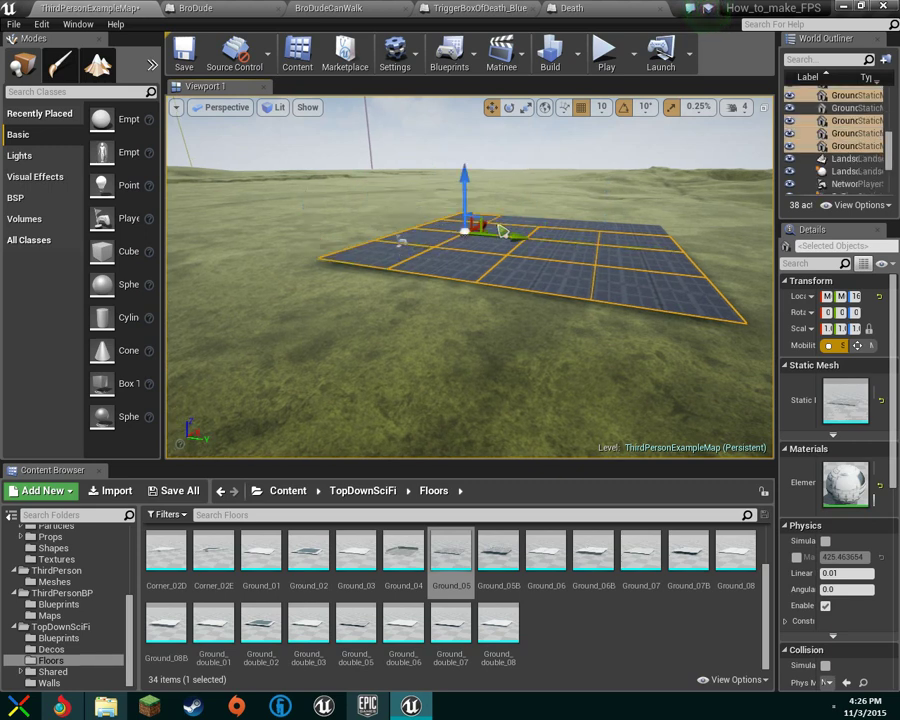
left_click(522, 224, "ctrl")
left_click(568, 225, "ctrl")
left_click(649, 231, "ctrl")
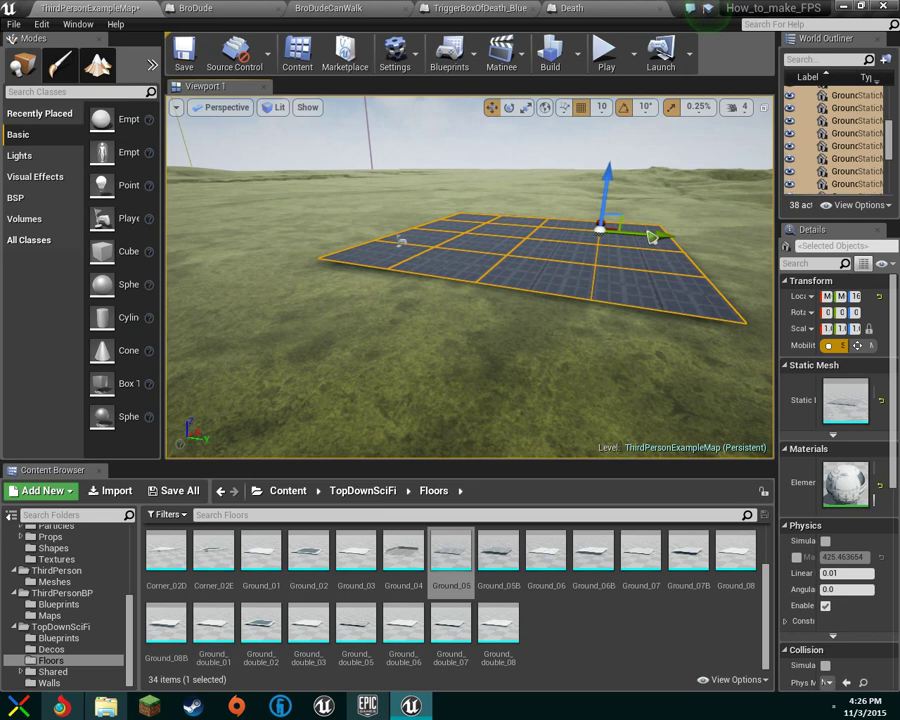
Duplicate the four-by-four block and move the copy along the Y axis until it sits flush beside the original.
right_click_drag(617, 270, 617, 230)
mouse_move(889, 124)
left_mouse_down()
mouse_move(890, 110)
mouse_move(891, 138)
left_mouse_up()
right_click_drag(632, 275, 628, 376)
right_click_drag(484, 282, 483, 254)
key("ctrl+w")
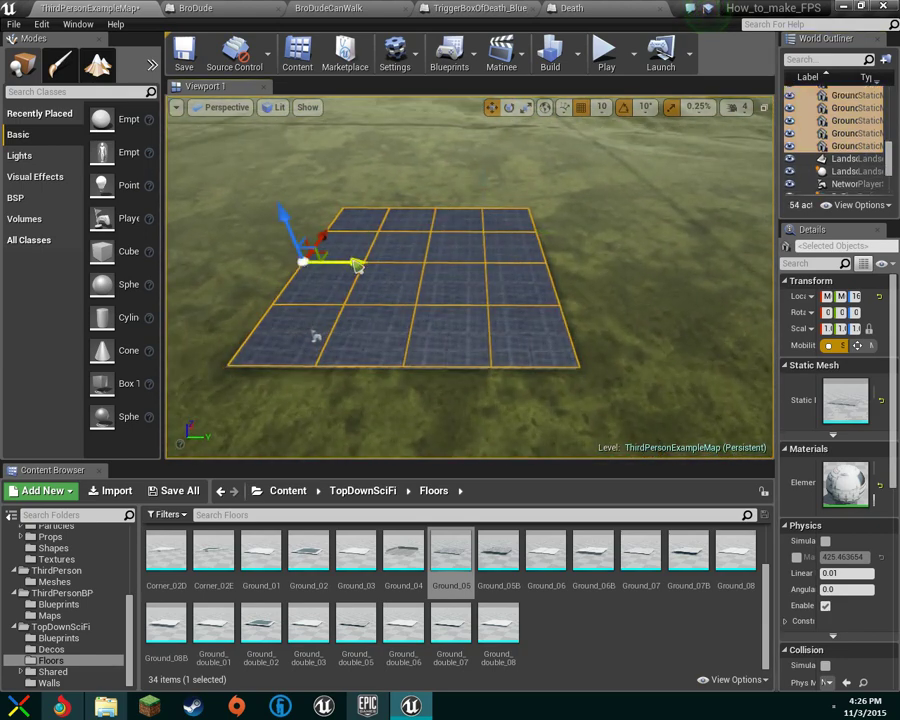
left_click_drag(323, 236, 583, 306)
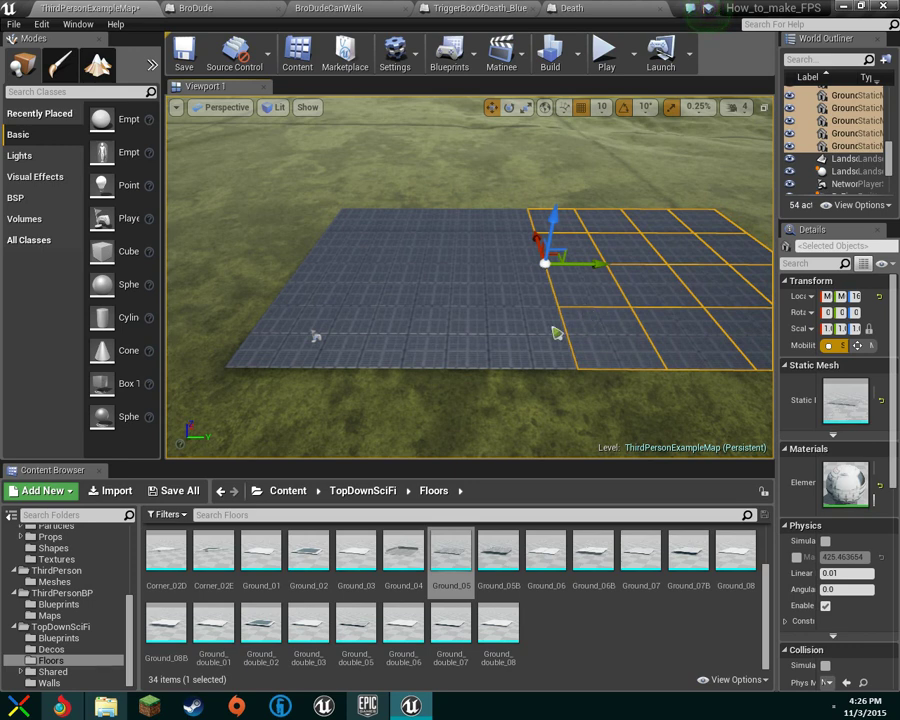
Add the four tiles in the front row of the original block to the selected copy.
left_click(515, 354, "ctrl")
left_click(442, 351, "ctrl")
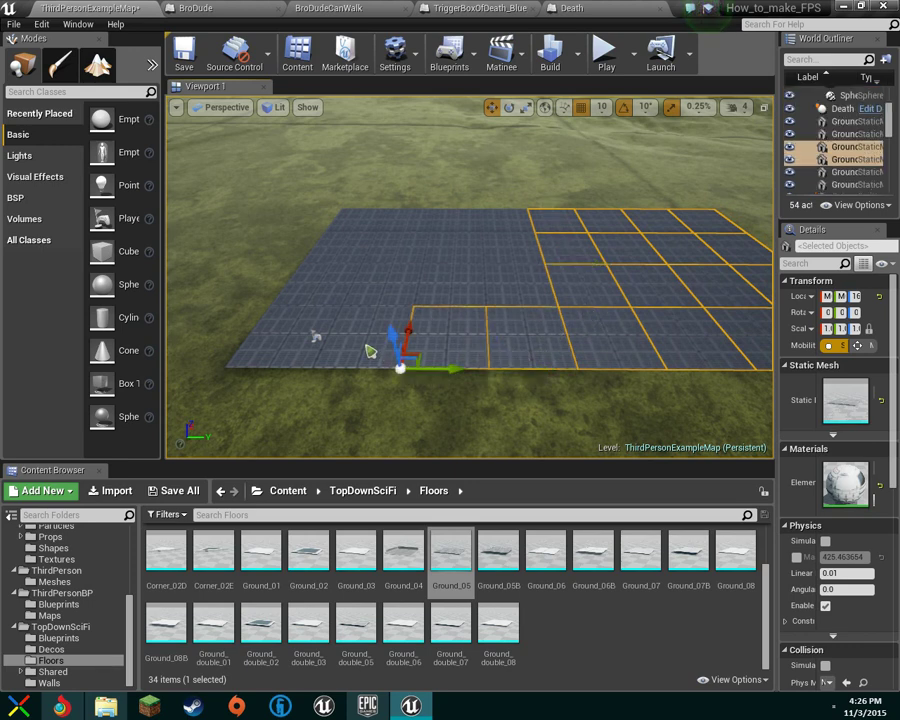
left_click(338, 348, "ctrl")
left_click(273, 349, "ctrl")
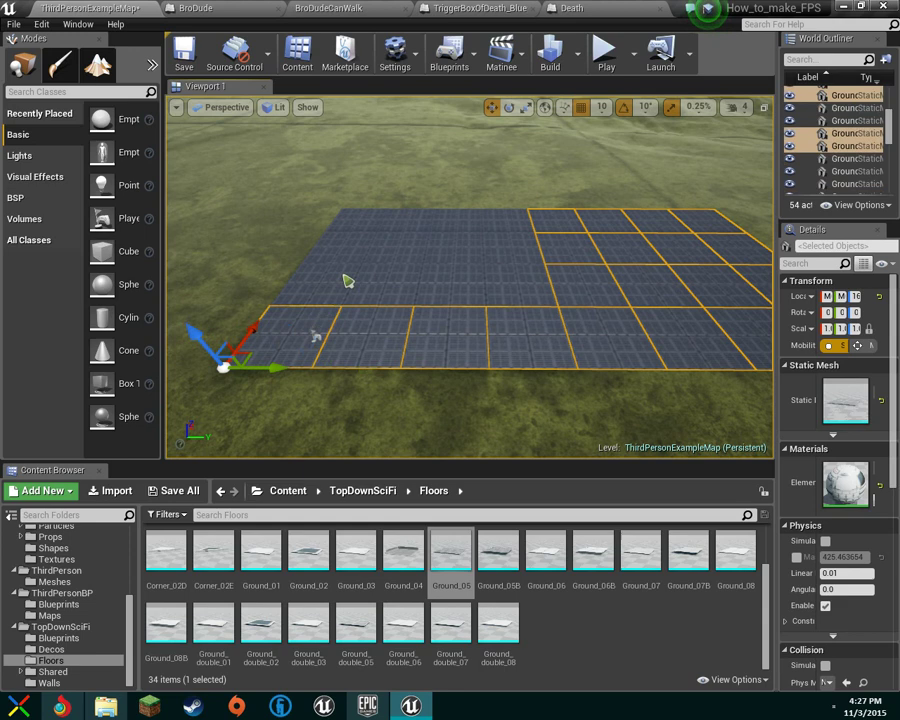
Add the other three rows of the original block, extending the selection to the whole eight-by-four floor.
left_click(365, 216, "ctrl")
left_click(533, 299, "ctrl")
left_click(348, 254, "ctrl")
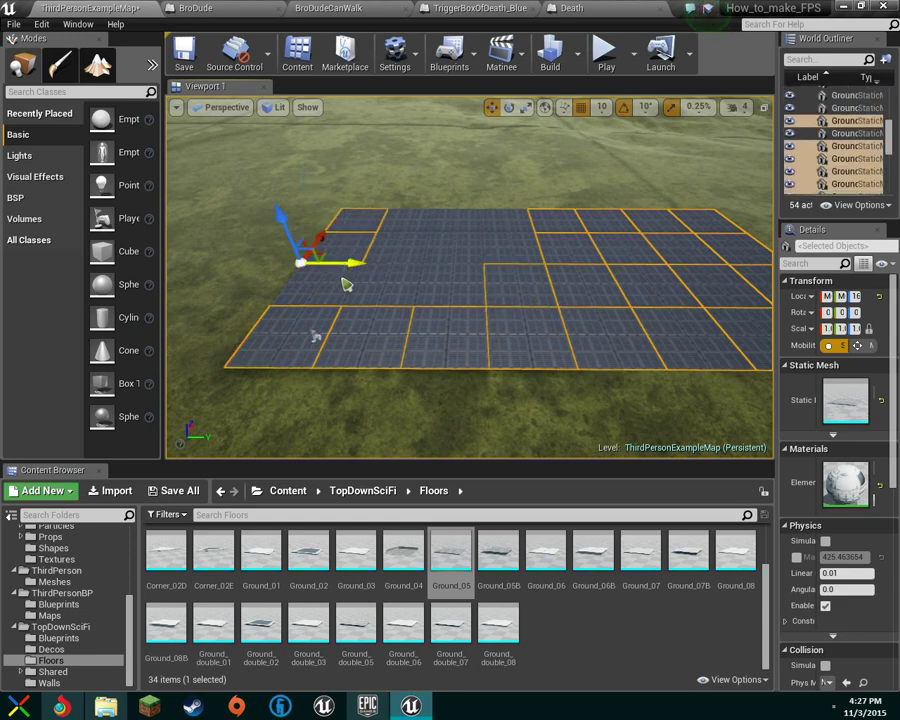
left_click(426, 282, "ctrl")
left_click(348, 292, "ctrl")
left_click(422, 227, "ctrl")
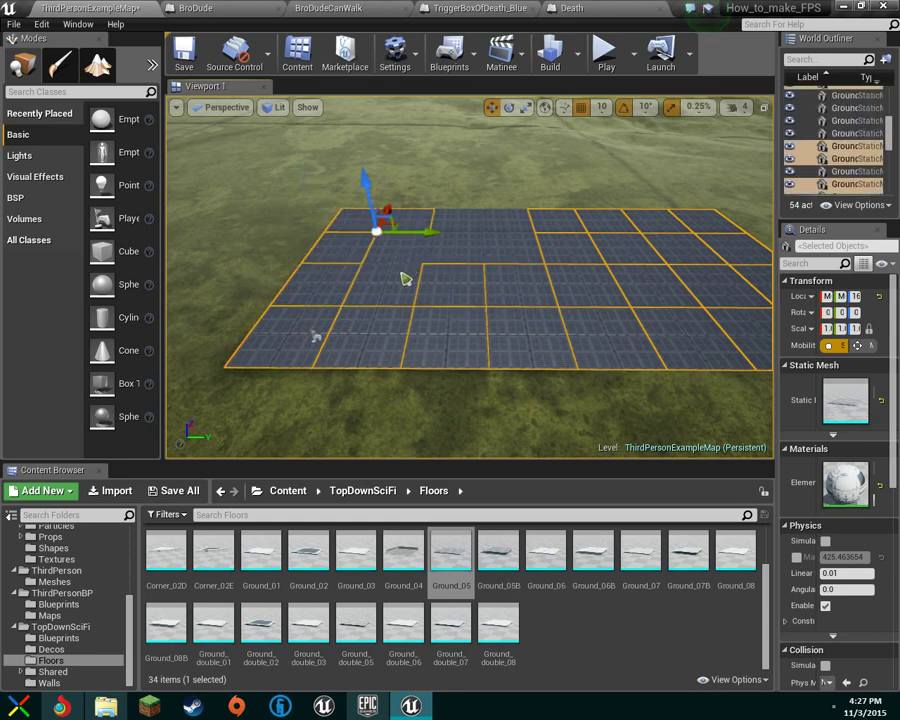
left_click(404, 275, "ctrl")
left_click(502, 231, "ctrl")
left_click(426, 262, "ctrl")
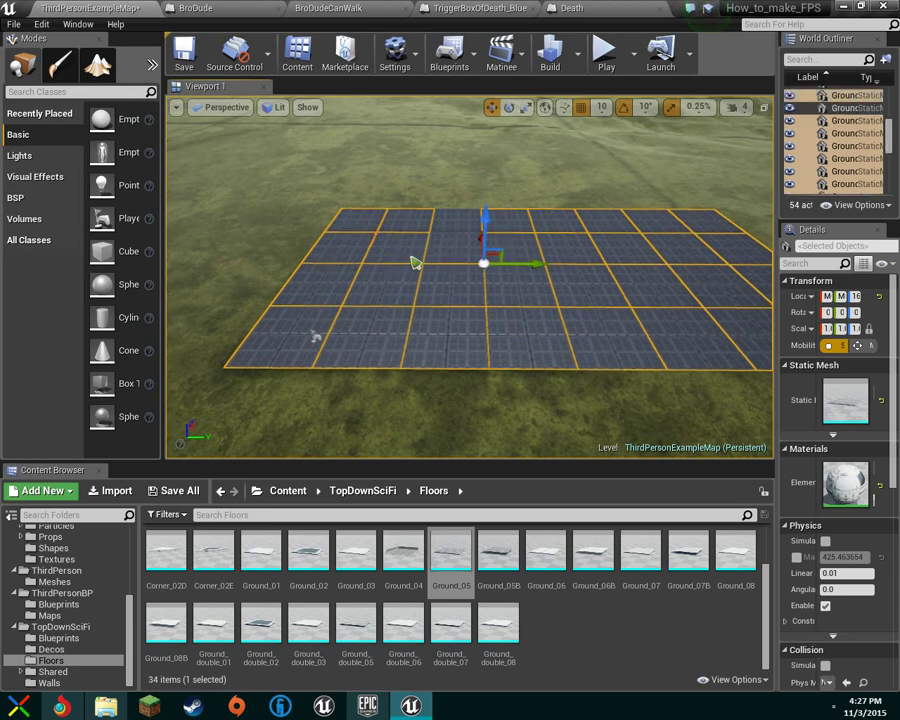
left_click(460, 257, "ctrl")
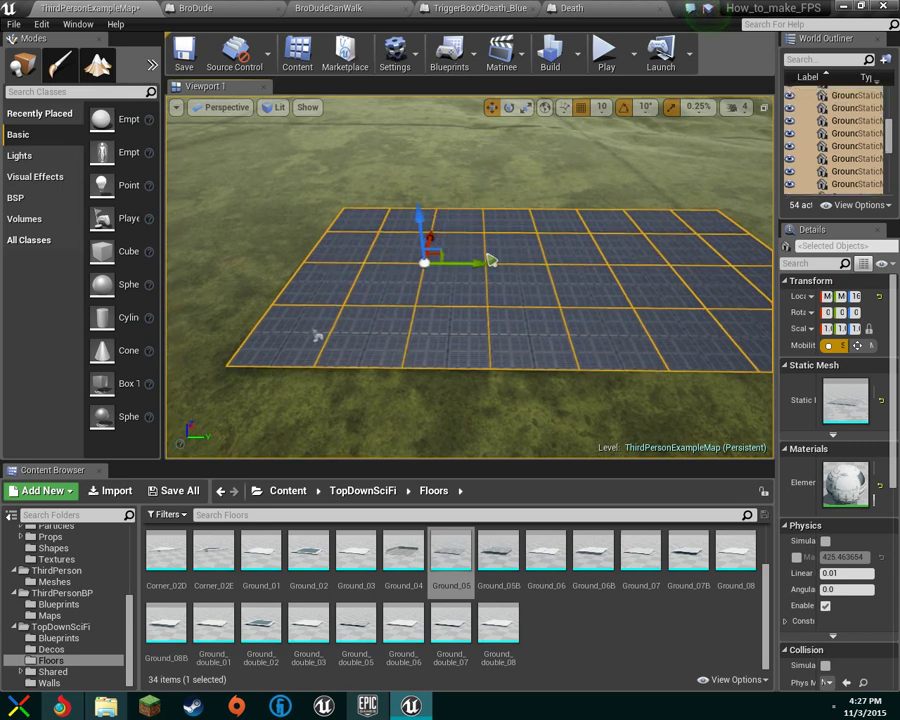
Duplicate the eight-by-four floor and place the copy flush against its front edge along the X axis, forming an eight-by-eight platform.
scroll(508, 259, "down", 3)
key("ctrl+w")
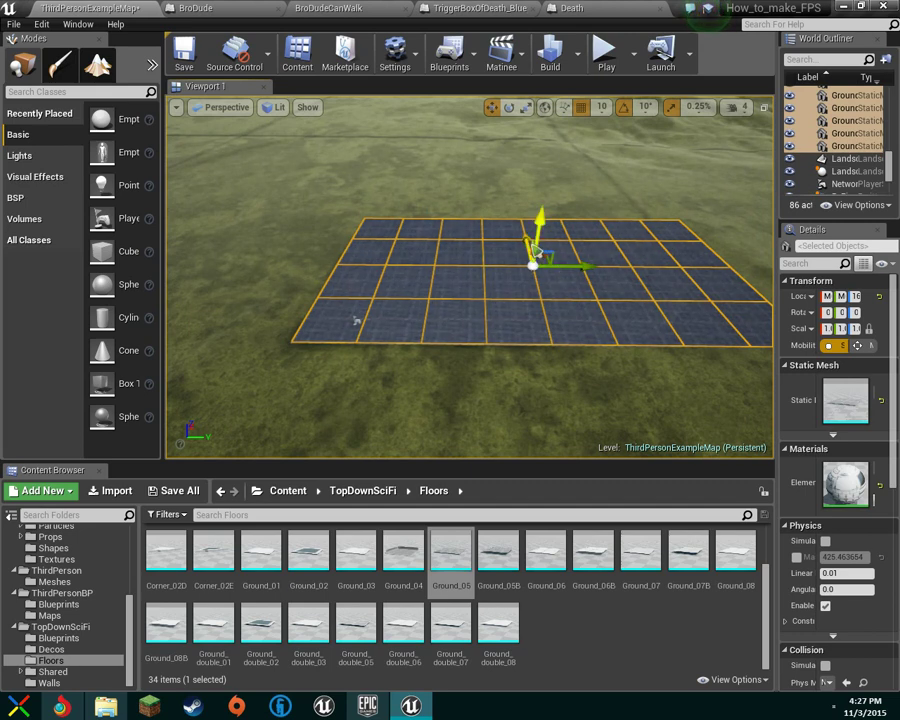
left_click_drag(532, 257, 528, 296)
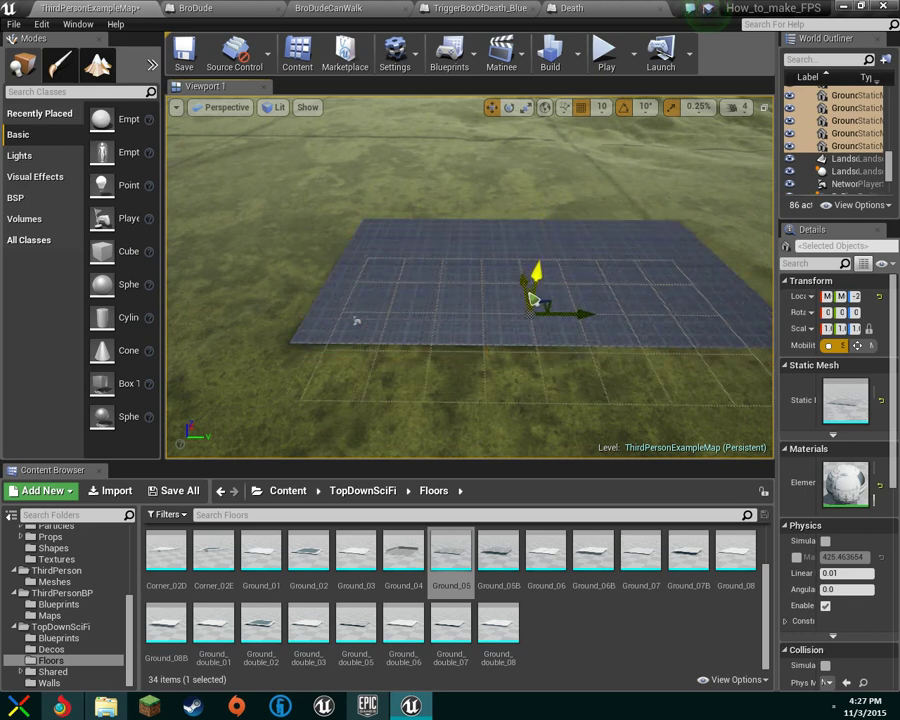
key("ctrl+z")
left_click_drag(519, 252, 516, 396)
key("s")
right_click_drag(516, 396, 605, 402)
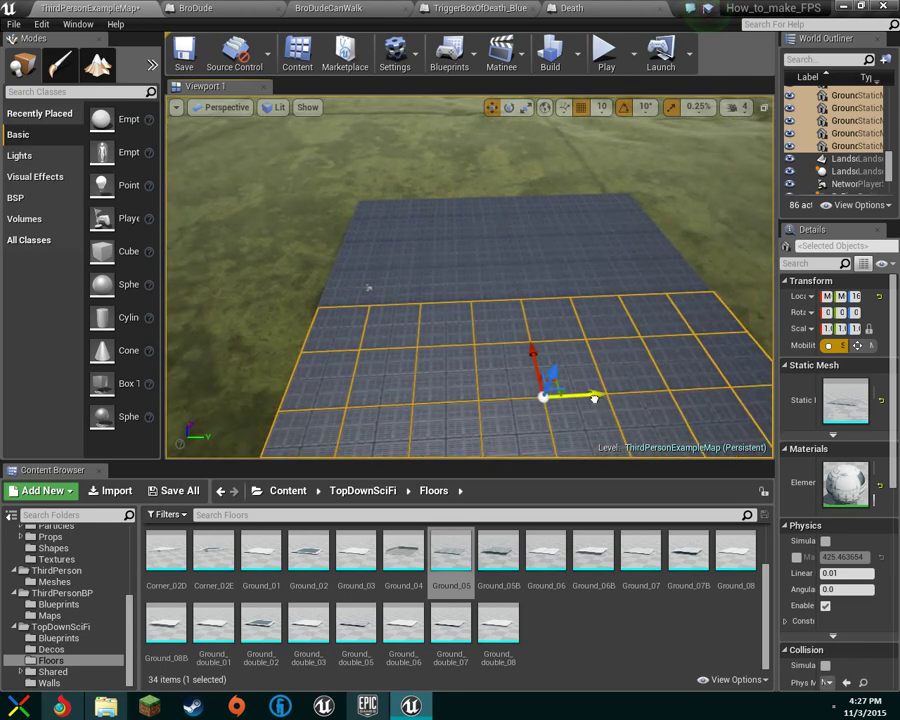
key("d")
right_click_drag(516, 396, 345, 448)
key("w")
key("w")
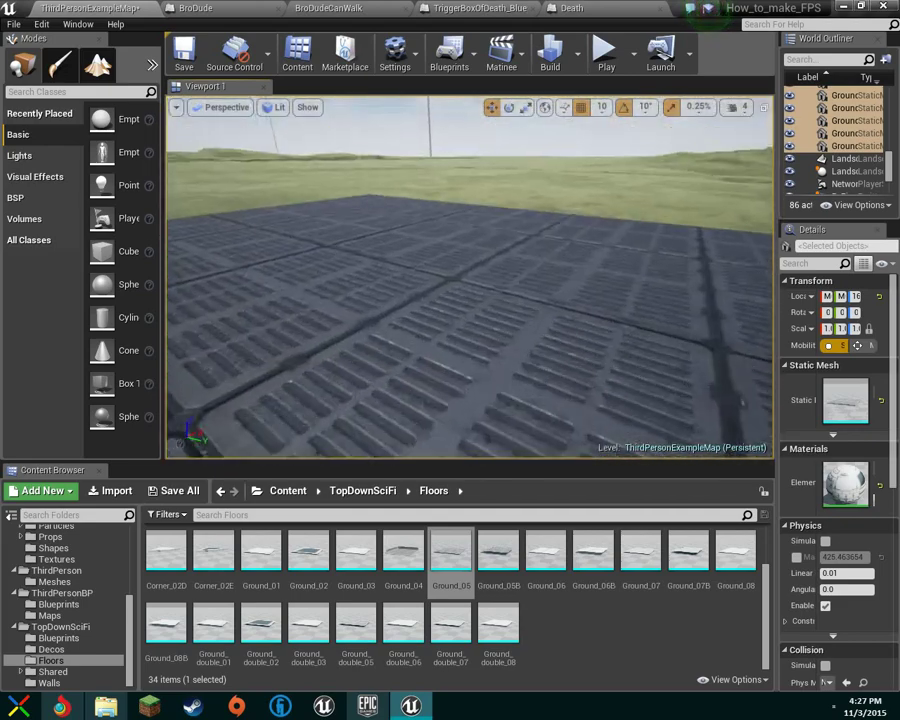
right_click_drag(469, 277, 469, 325)
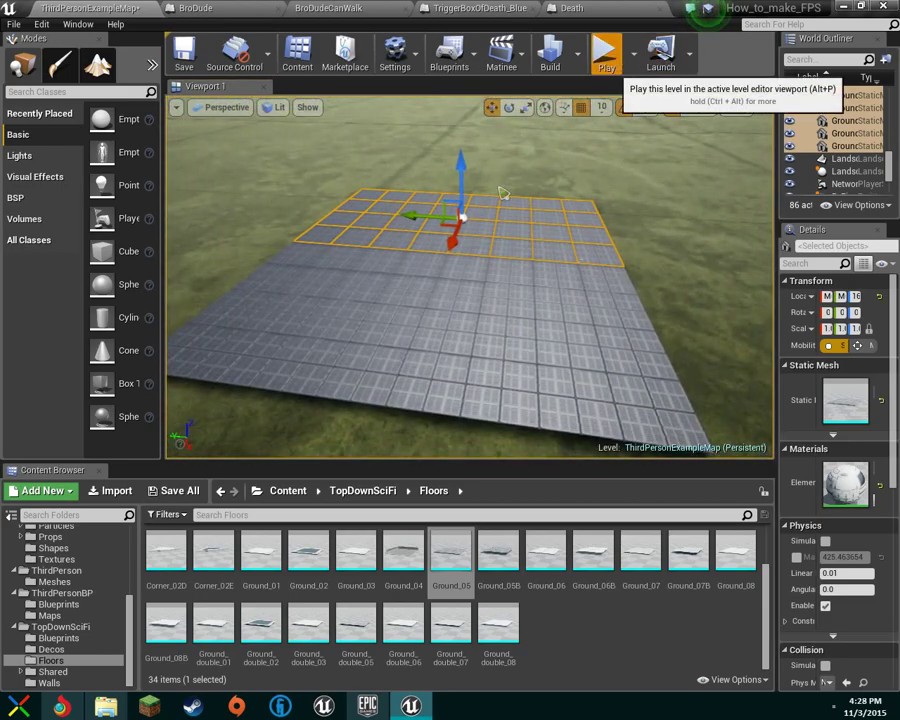
Play-test the enlarged platform in two short sessions, looking around and shooting at the floor, and stop each session.
left_click(606, 52)
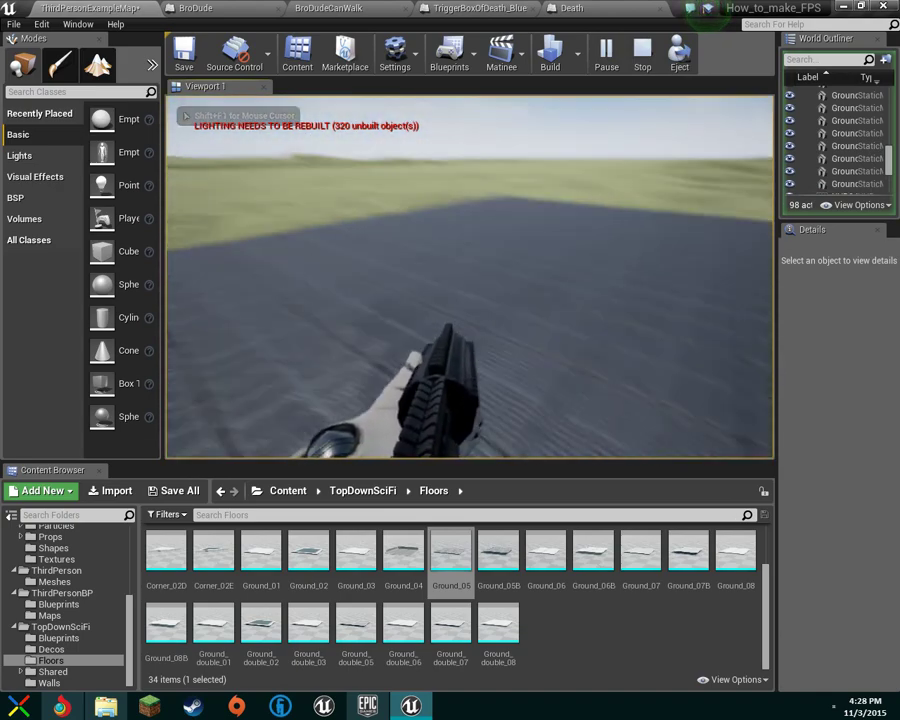
left_click(470, 277)
left_click(470, 277)
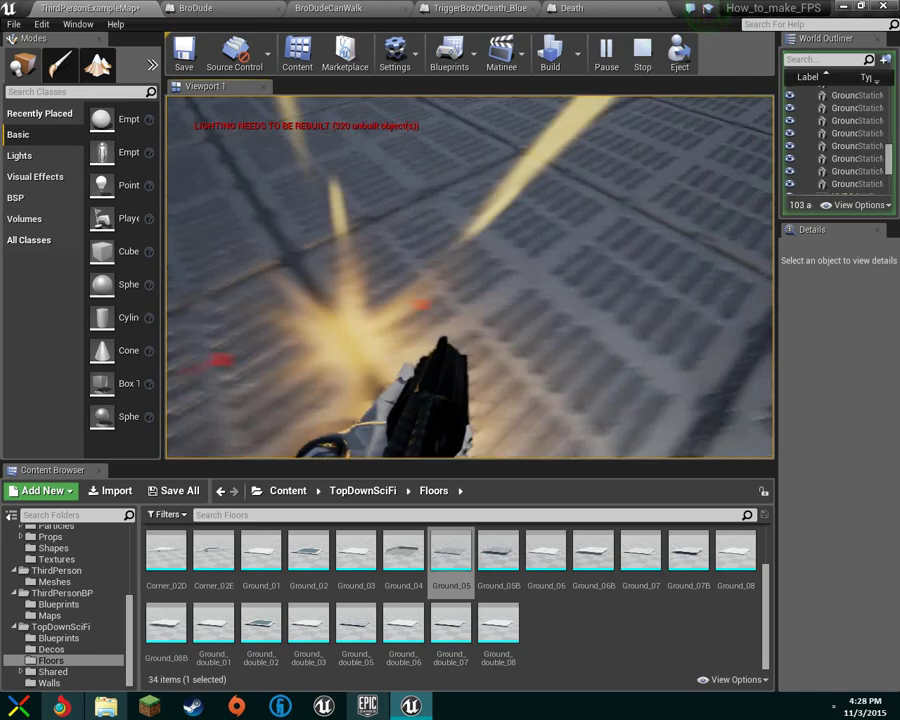
left_click(470, 277)
key("Escape")
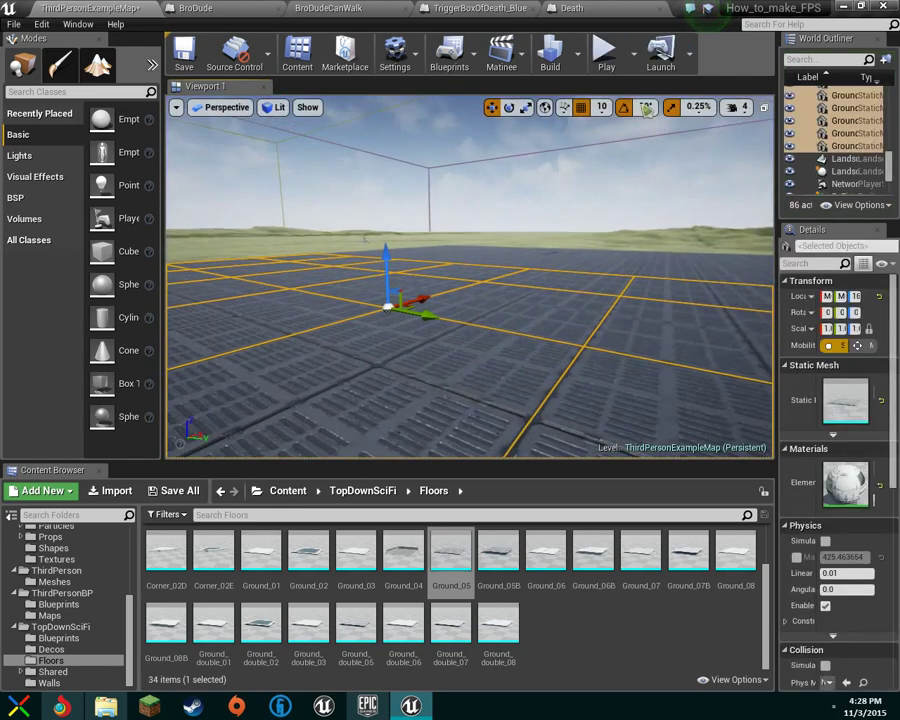
left_click(608, 62)
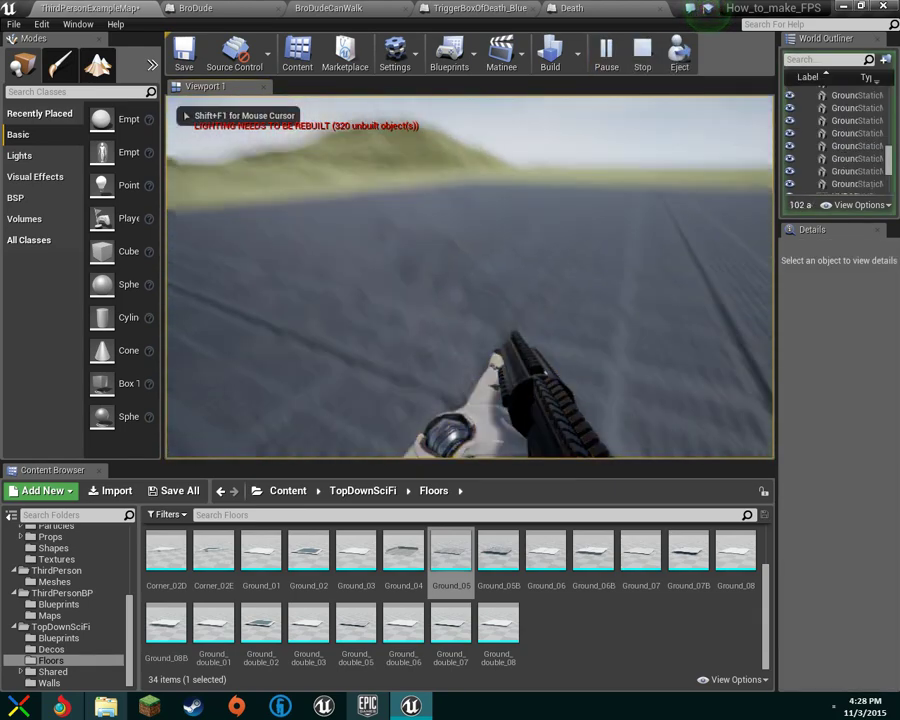
left_click(470, 277)
left_click(470, 277)
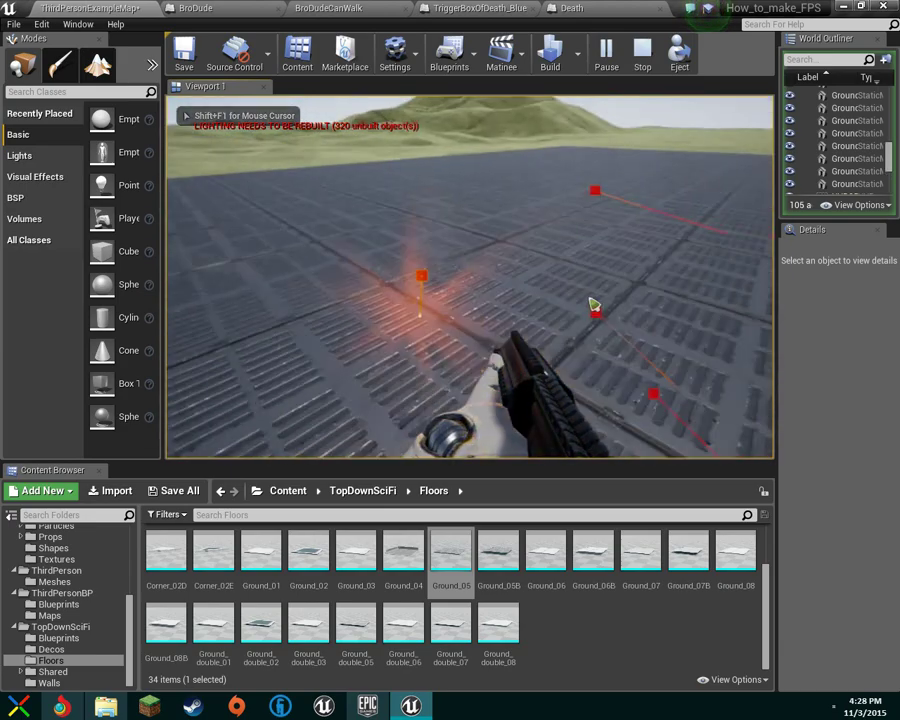
key("Escape")
Open the TopDownSciFi Walls folder and bring the whole platform into view for placing walls.
key("s")
right_click_drag(470, 277, 500, 365)
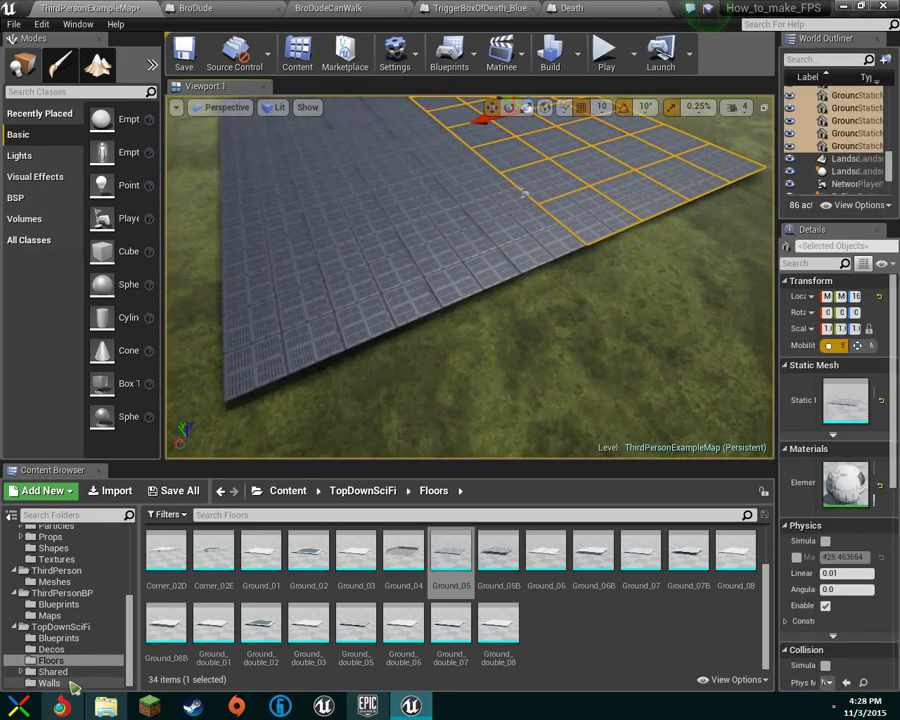
left_click(60, 683)
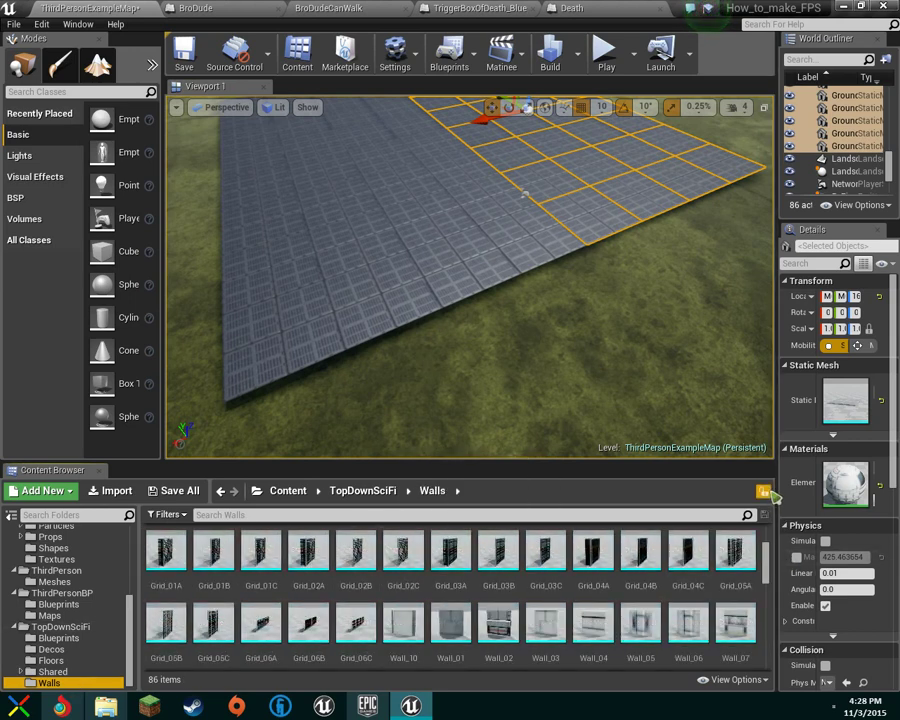
right_click_drag(519, 355, 506, 262)
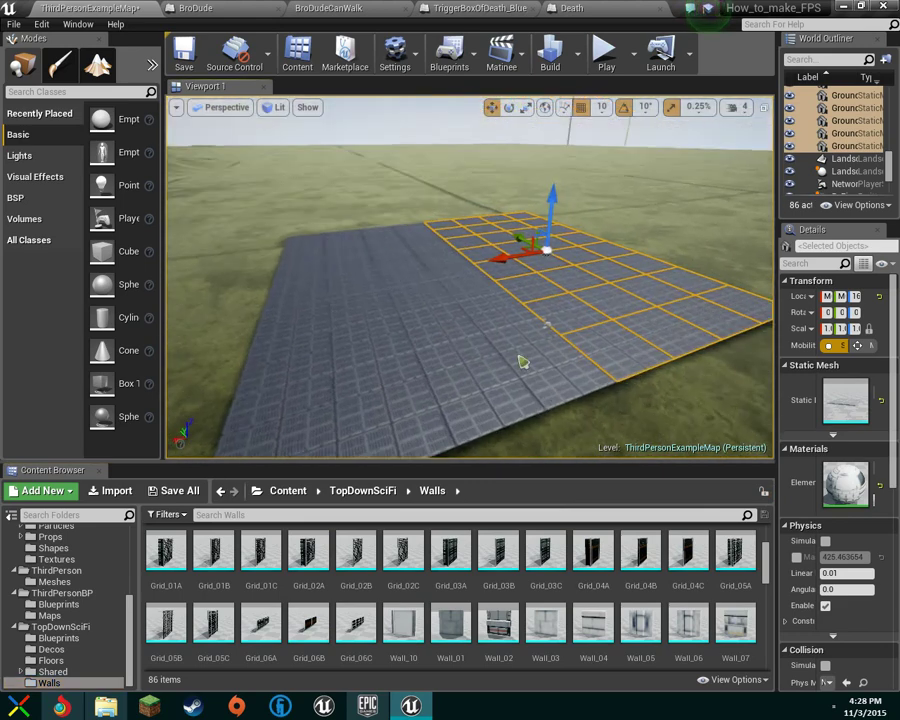
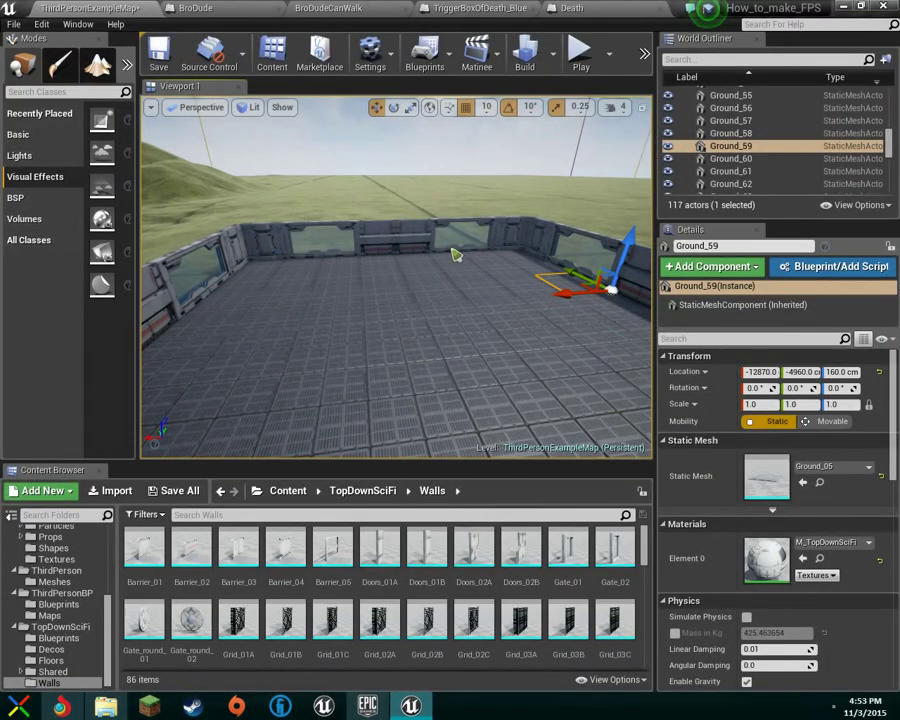
Examine the window wall panels around the platform up close, checking their glass from several angles and distances.
right_click_drag(241, 430, 440, 410)
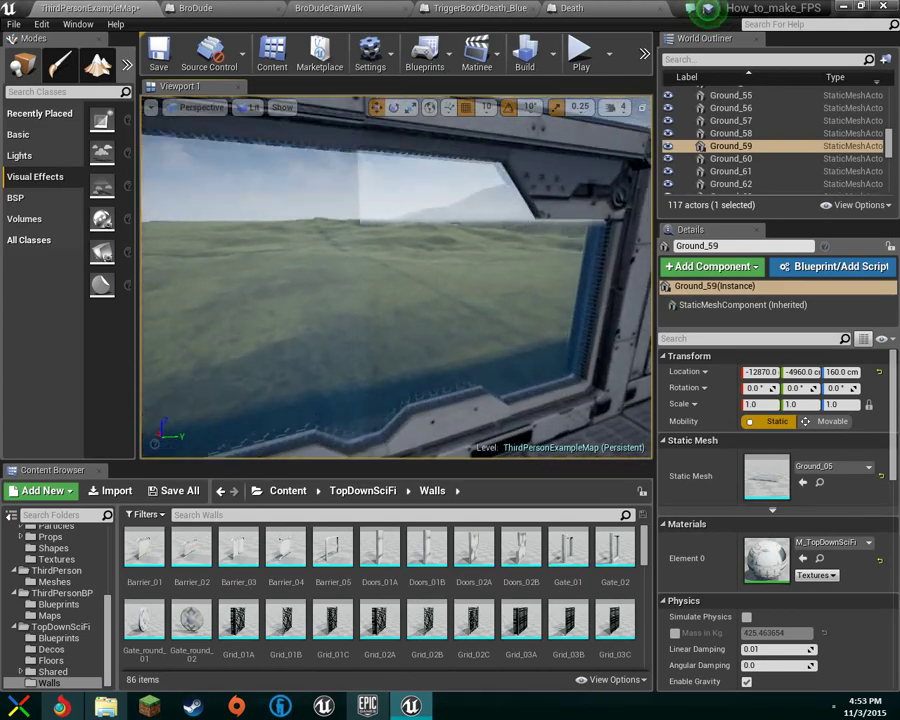
right_click_drag(396, 300, 396, 280)
key("w")
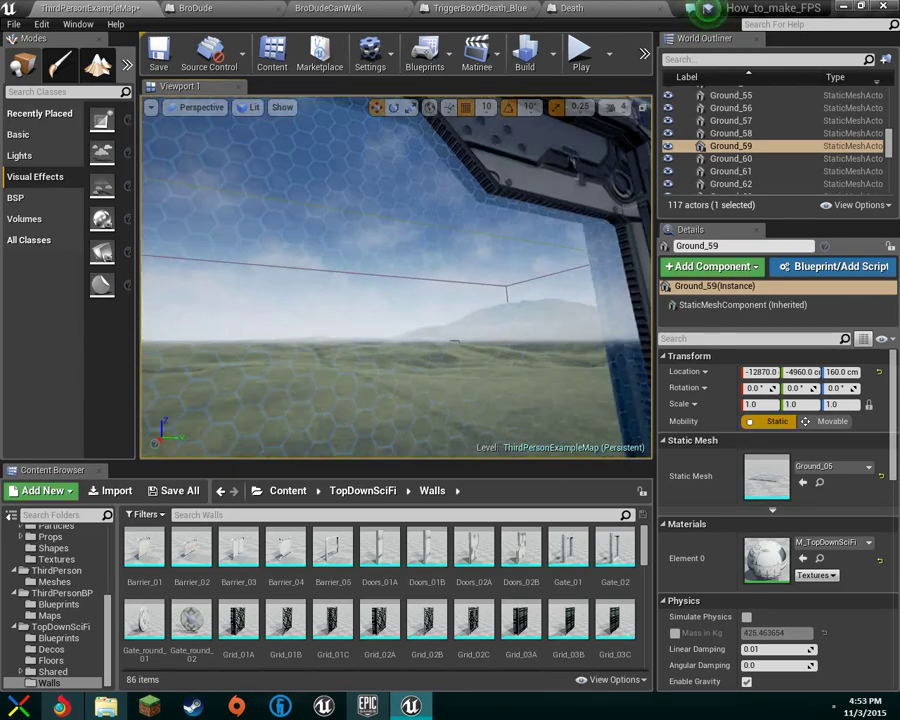
right_click_drag(396, 277, 380, 255)
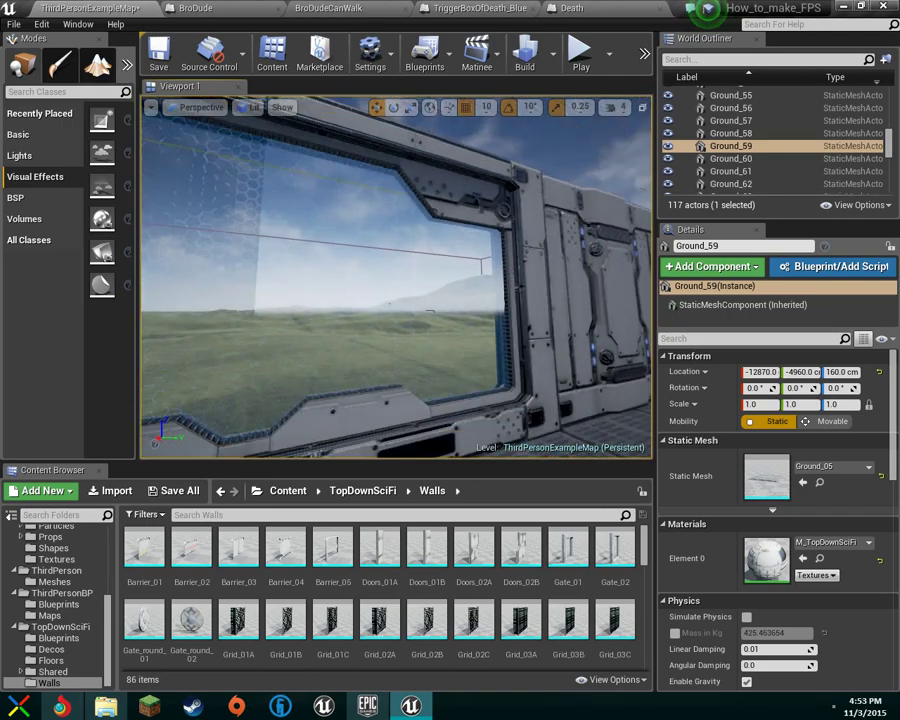
right_click_drag(396, 277, 376, 270)
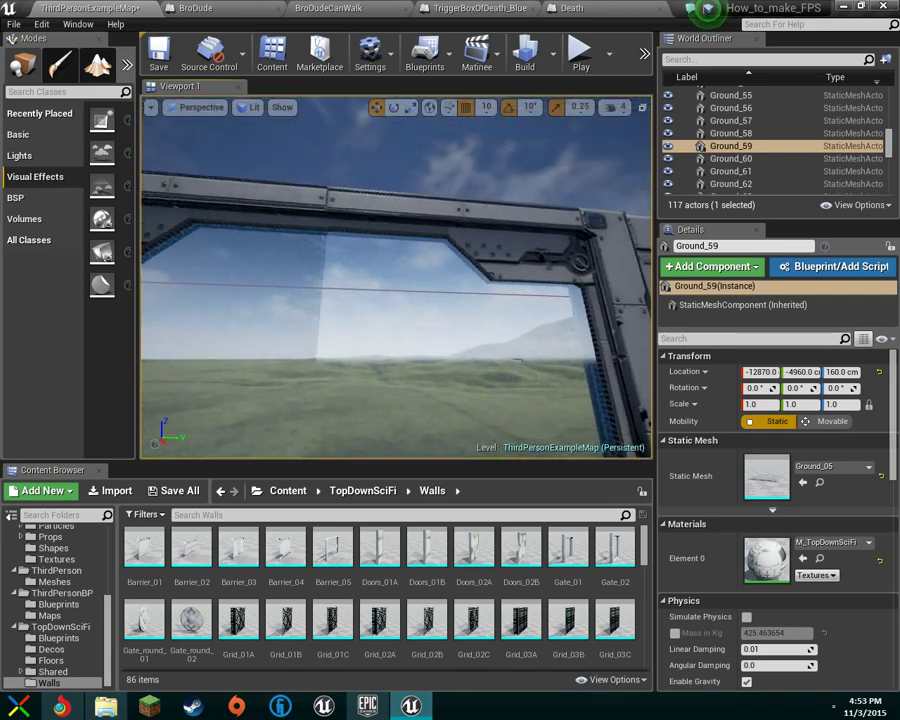
mouse_move(396, 277)
right_mouse_down()
mouse_move(398, 305)
mouse_move(390, 290)
mouse_move(405, 290)
right_mouse_up()
key("d")
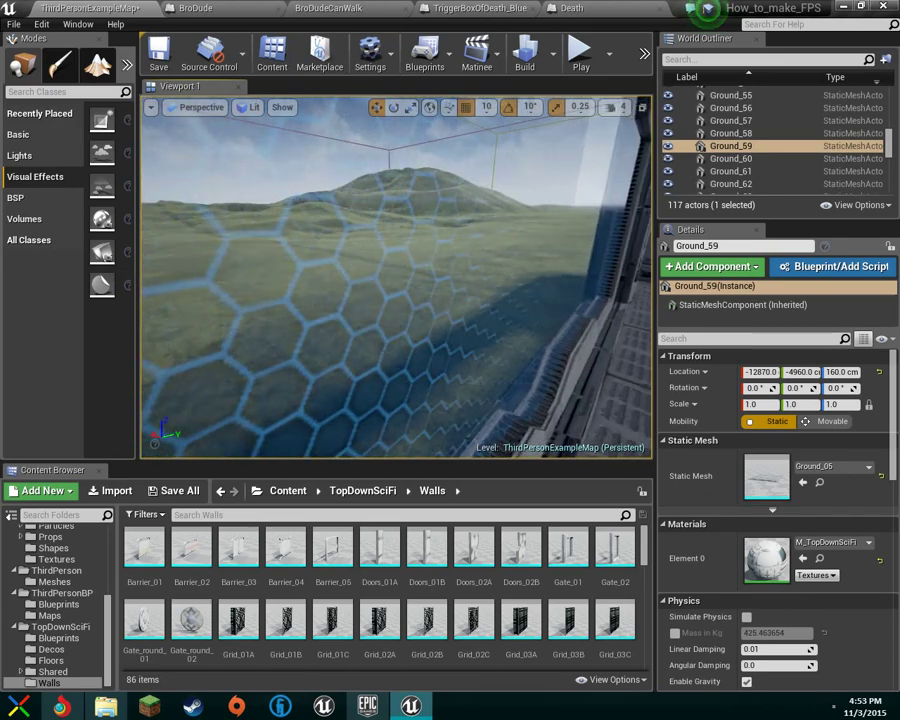
key("a")
right_click_drag(405, 290, 375, 297)
key("d")
key("a")
key("d")
key("w")
key("w")
key("w")
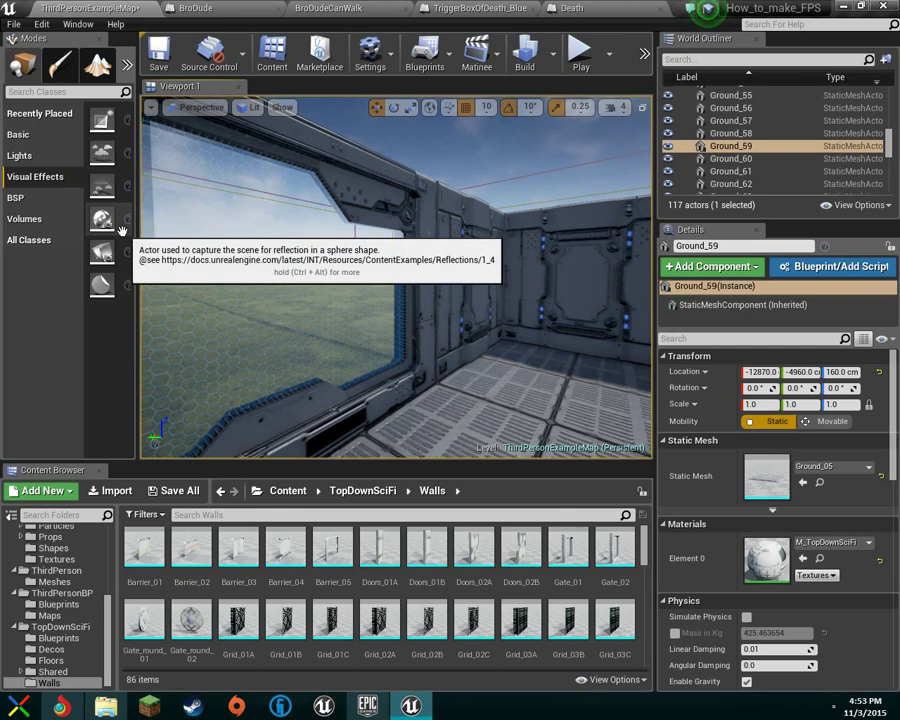
Widen the Modes panel to read the full names of the Visual Effects actors, and narrow it again.
left_click_drag(137, 232, 316, 232)
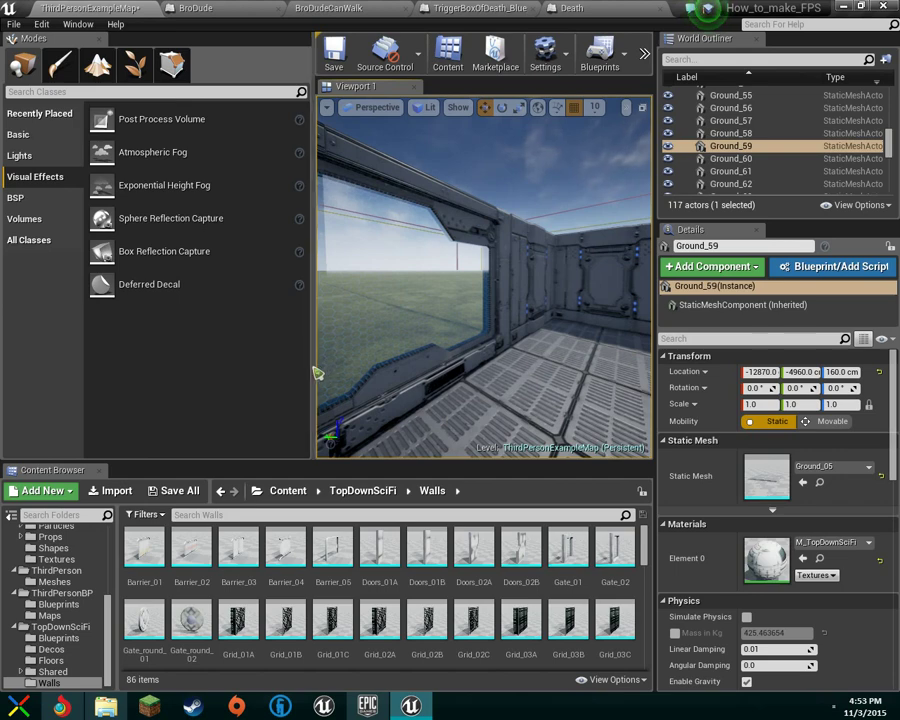
left_click_drag(315, 368, 154, 368)
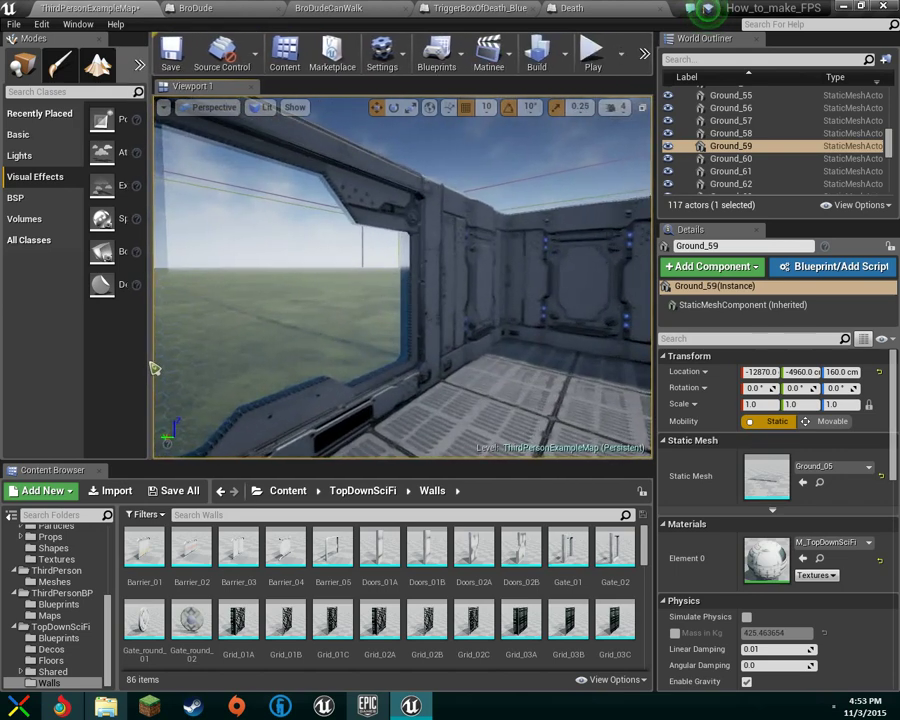
Examine a window panel and the enclosed floor from inside the arena, and view the whole structure from above.
right_click_drag(399, 292, 290, 281)
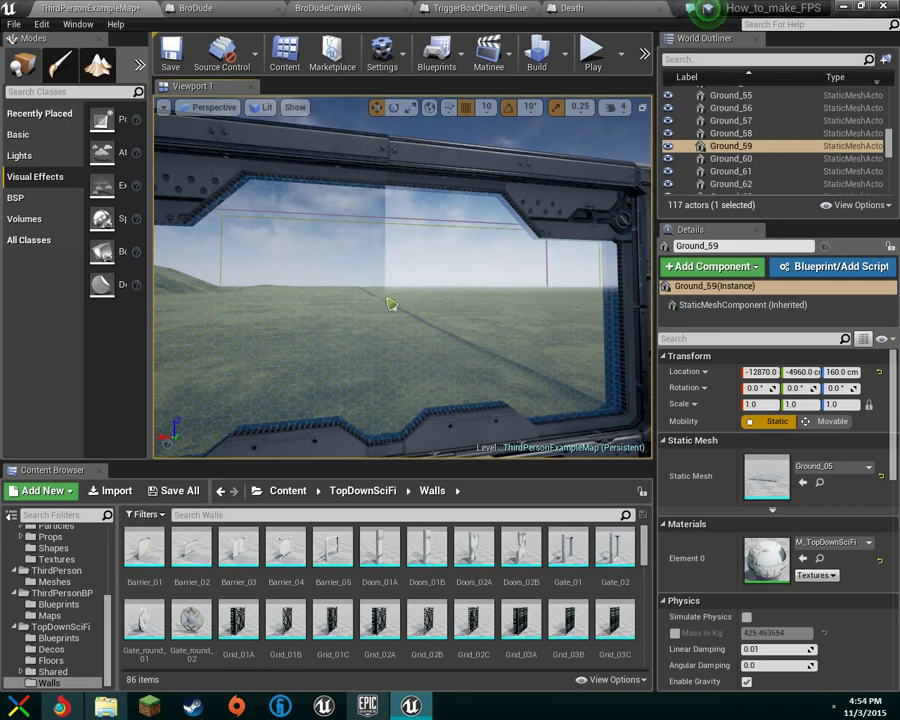
right_click_drag(407, 151, 790, 160)
key("w")
key("a")
key("d")
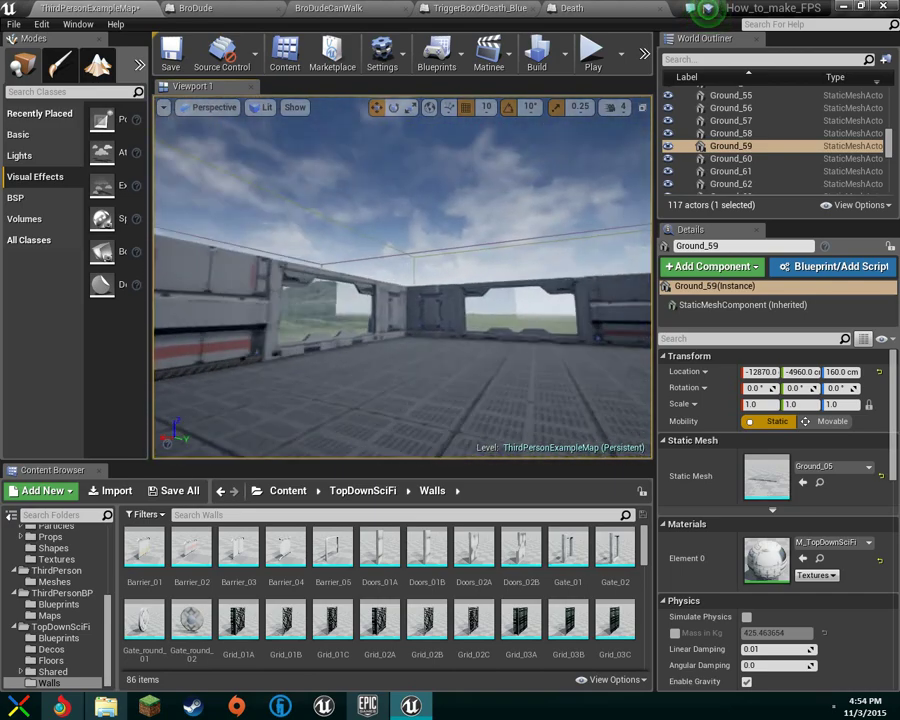
right_click_drag(790, 160, 840, 160)
right_click_drag(403, 277, 425, 290)
key("s")
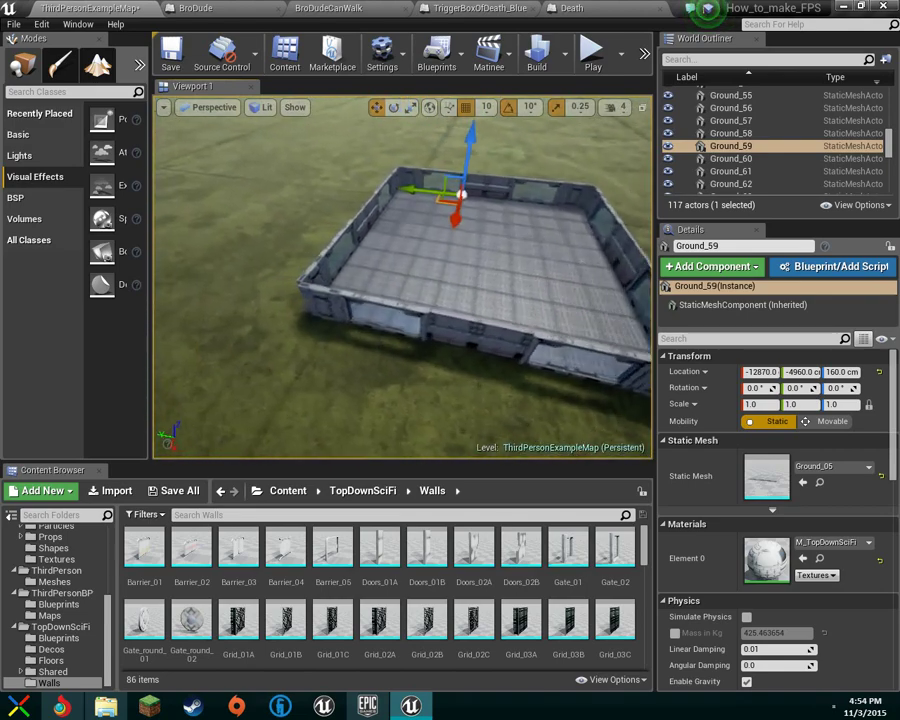
Inspect the wall and window enclosure along its edges, across its interior and from overhead.
right_click_drag(403, 277, 350, 190)
key("w")
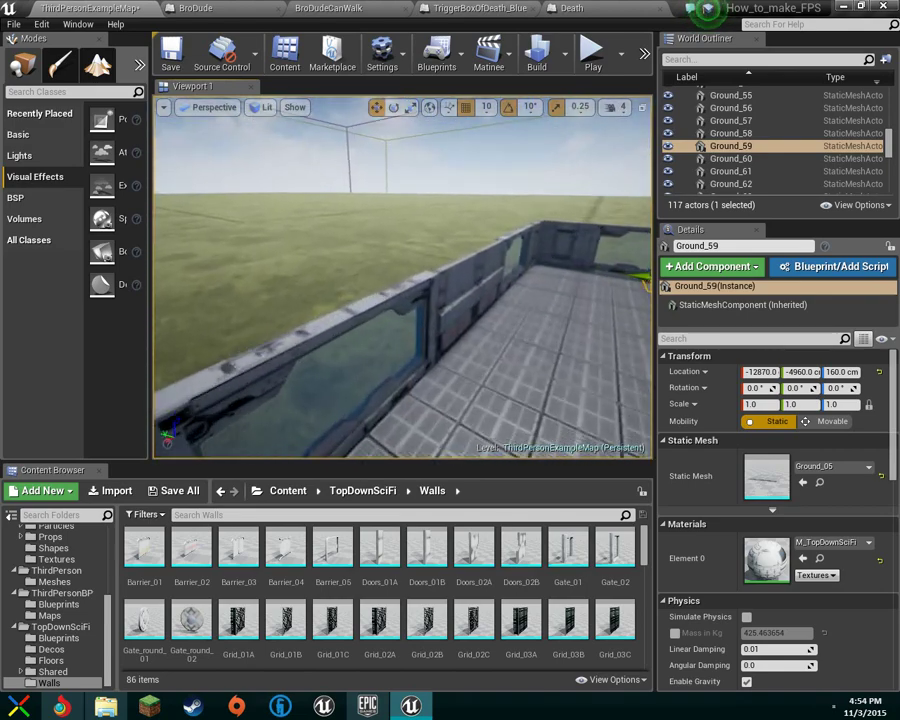
key("w")
right_click_drag(403, 277, 550, 235)
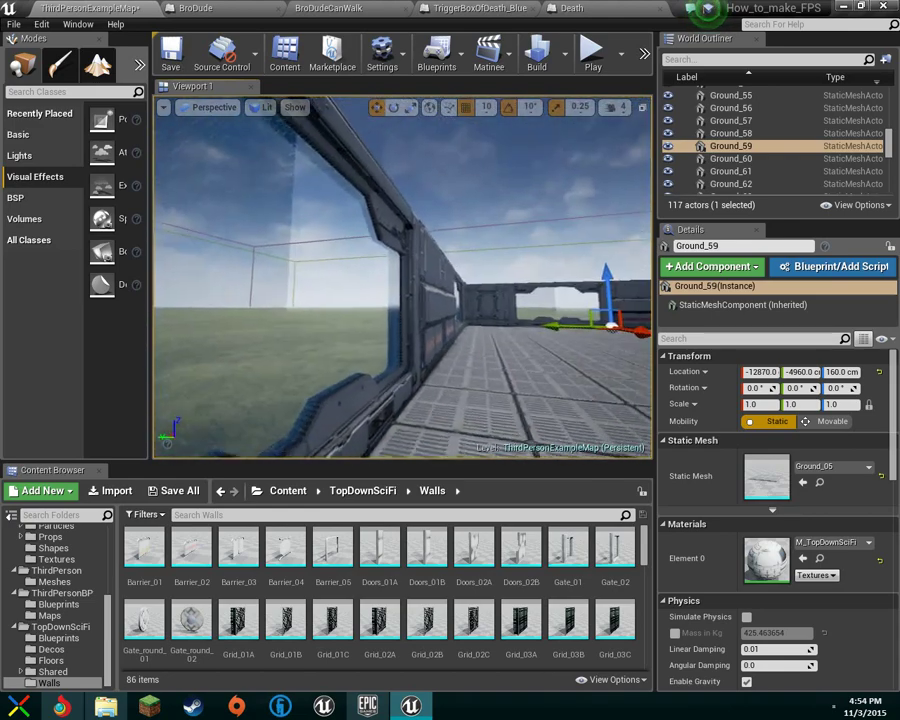
right_click_drag(403, 277, 300, 270)
right_click_drag(403, 277, 450, 277)
key("w")
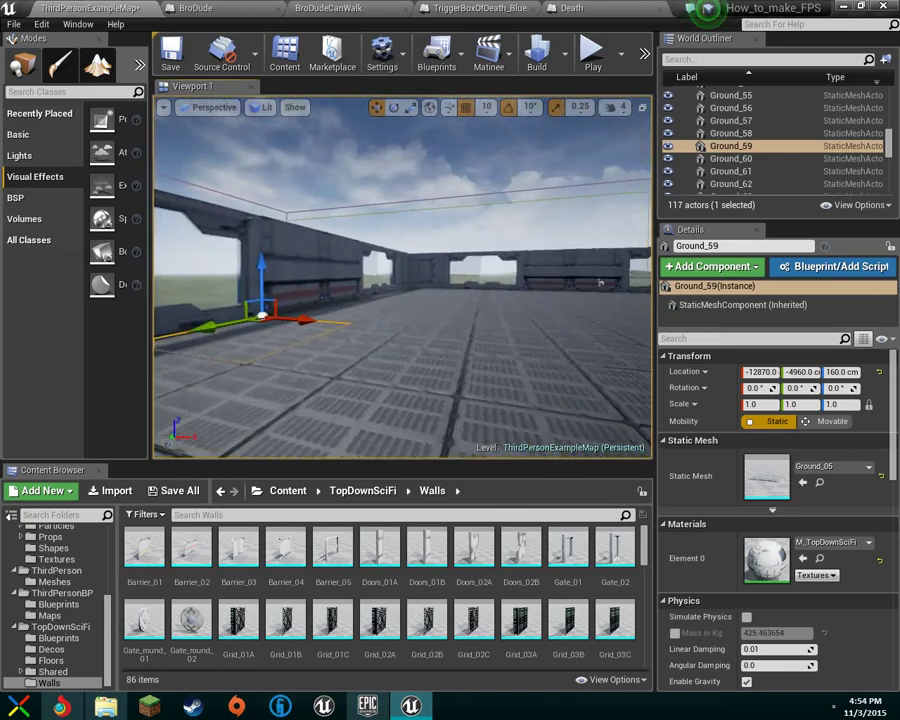
key("w")
mouse_move(478, 173)
right_mouse_down()
mouse_move(550, 130)
mouse_move(486, 176)
right_mouse_up()
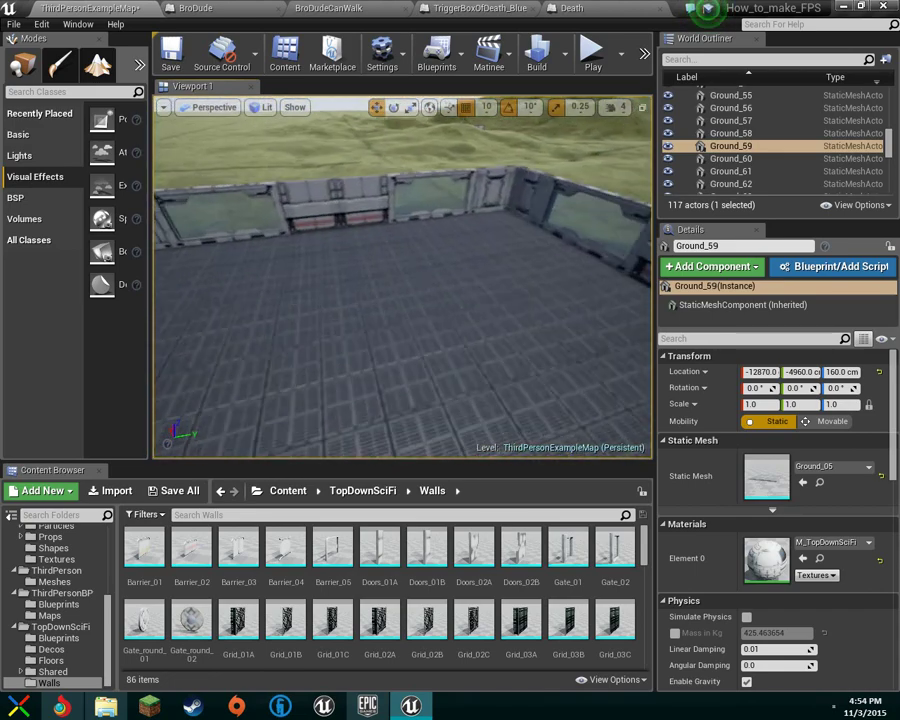
right_click_drag(403, 277, 310, 270)
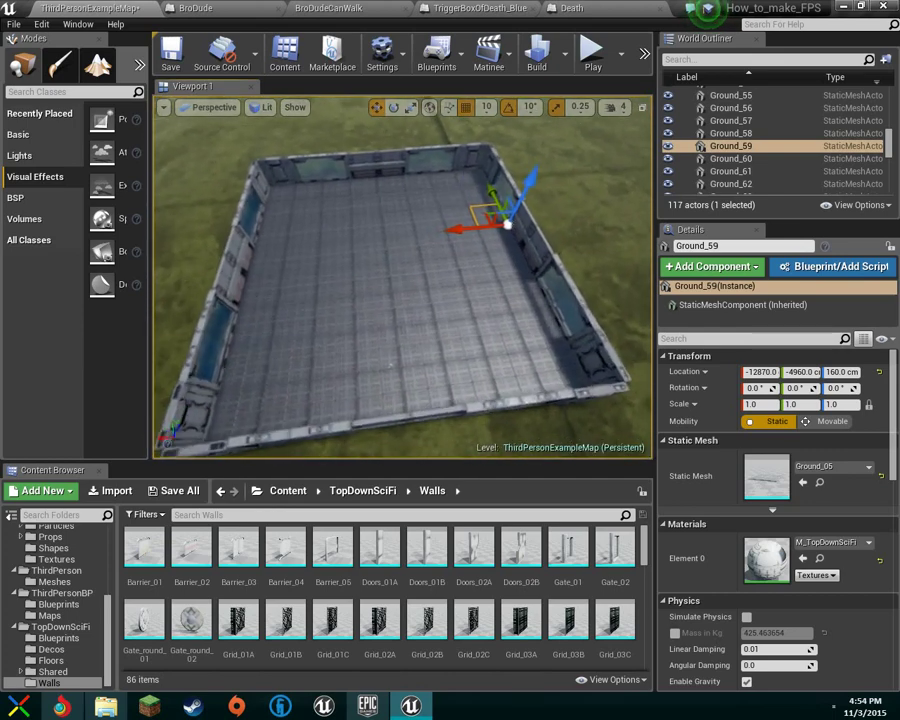
Play-test the walled arena, shooting at the window panels and the surrounding ground, and stop the session.
left_click(592, 52)
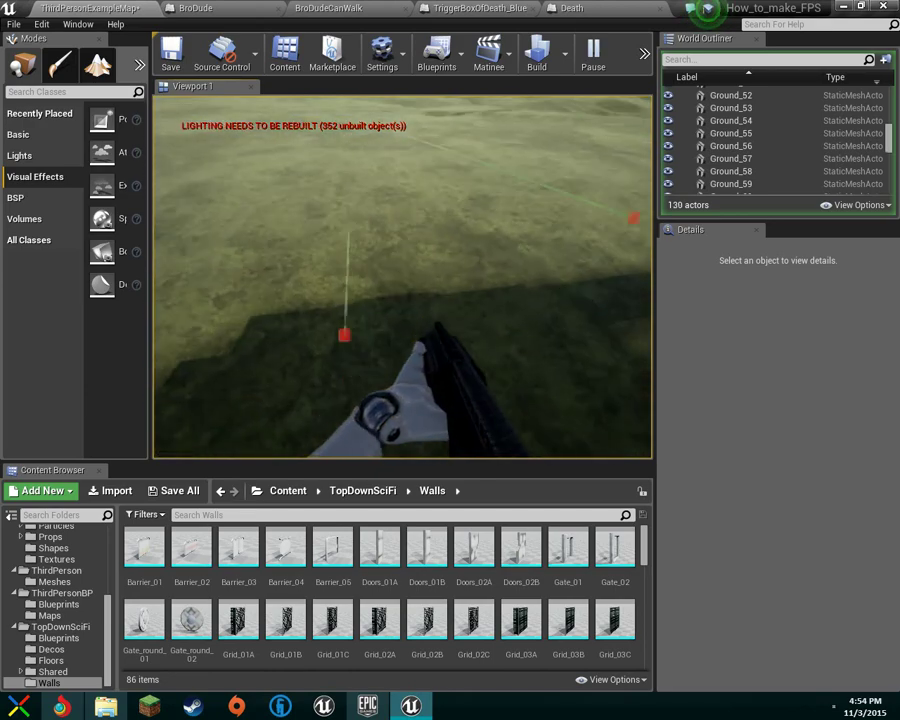
left_click(402, 277)
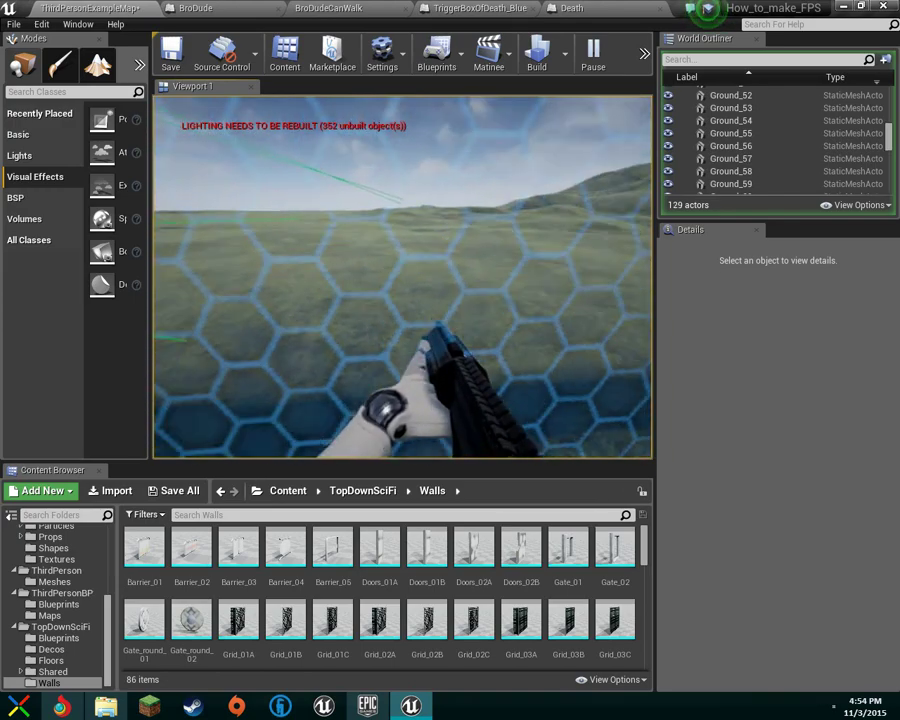
left_click(402, 277)
left_click(402, 277)
left_click(402, 277)
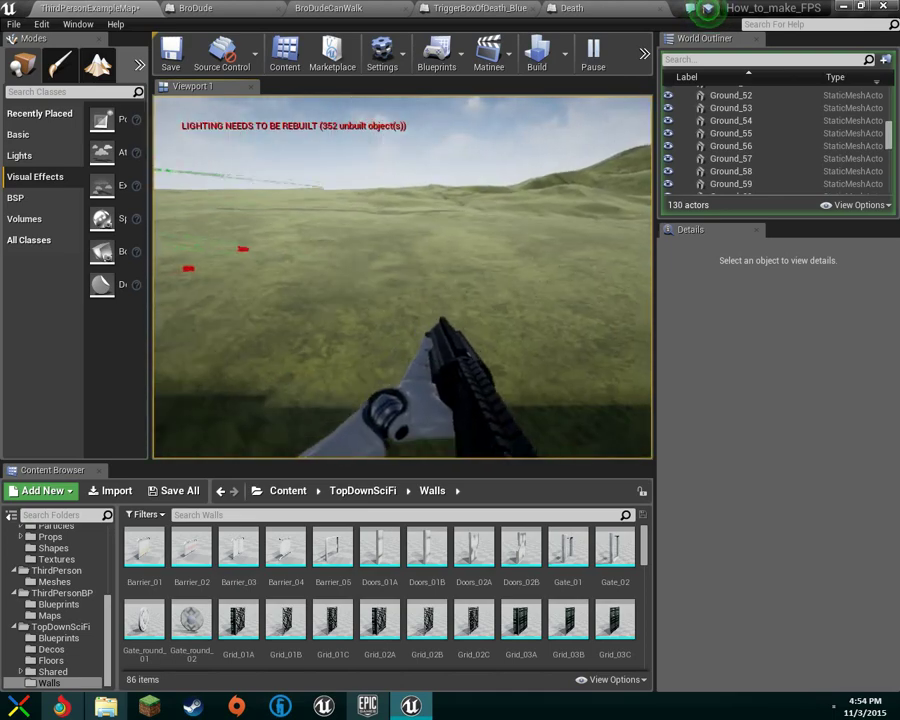
left_click(402, 277)
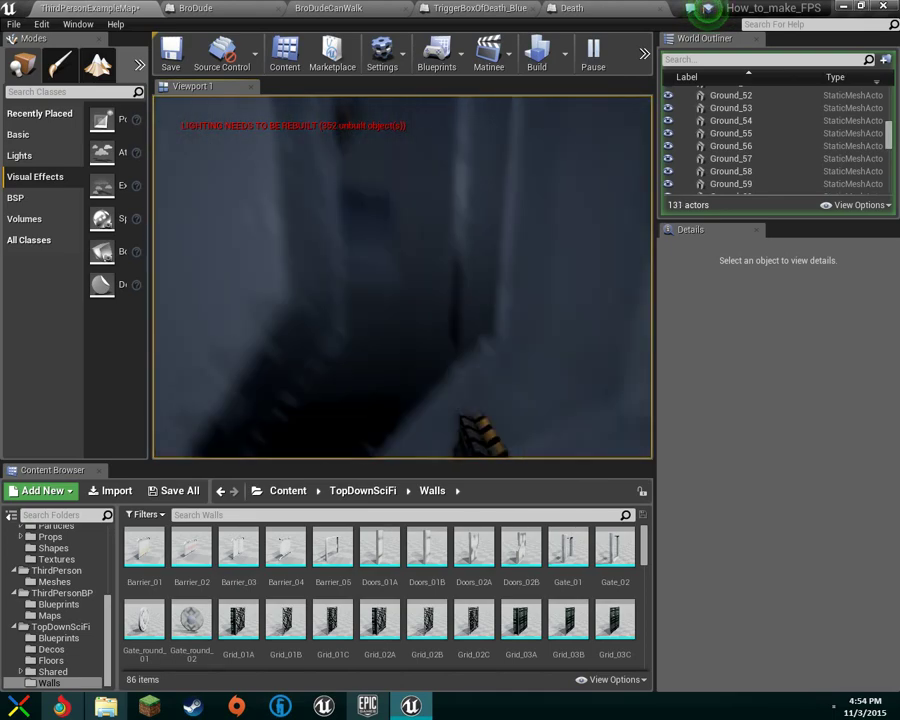
key("Escape")
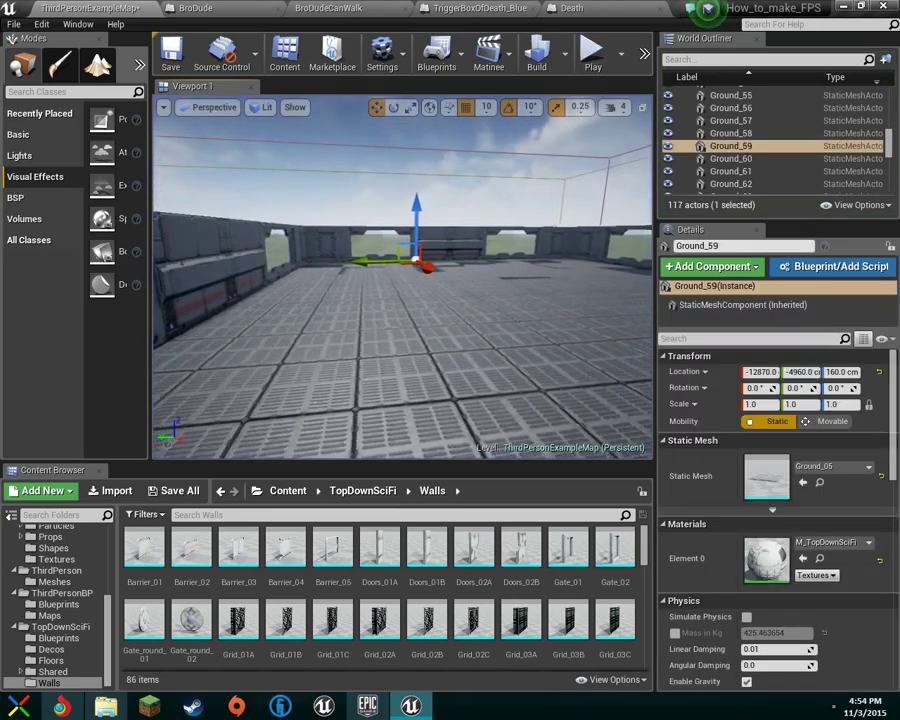
Move the NetworkPlayerStart towards the middle of the walled floor, to about X -11279, Y -5299.
right_click_drag(599, 325, 600, 326)
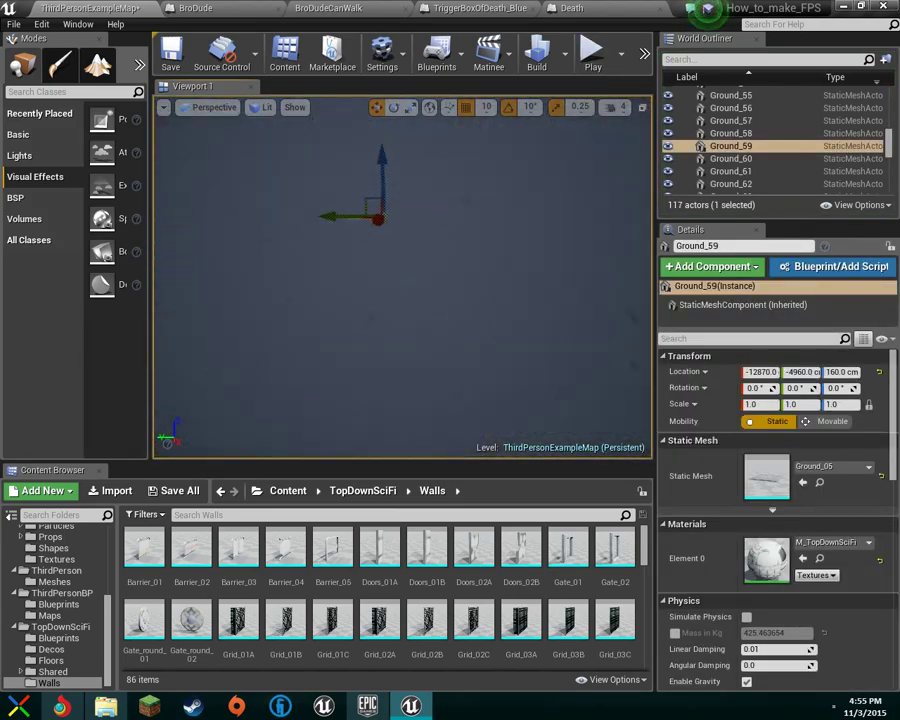
right_click_drag(600, 326, 598, 200)
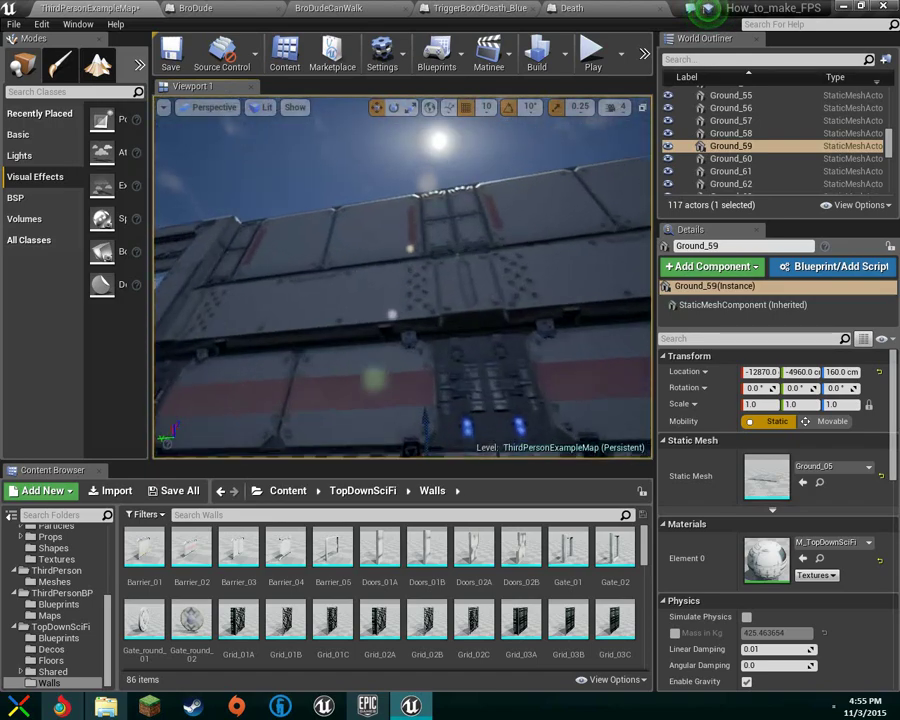
right_click_drag(598, 325, 640, 338)
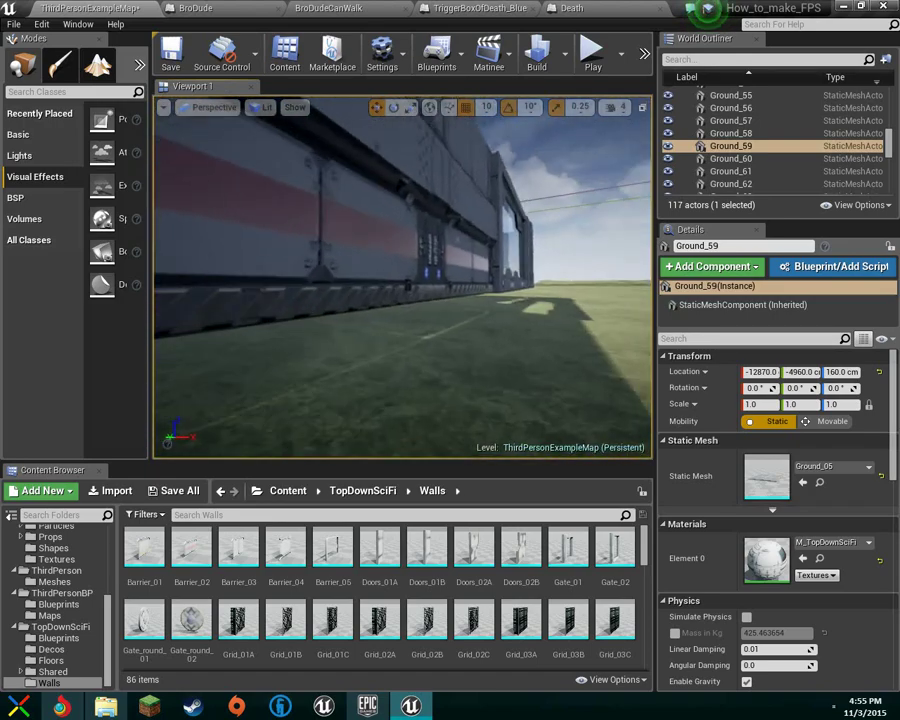
right_click_drag(403, 277, 350, 272)
right_click_drag(412, 211, 400, 213)
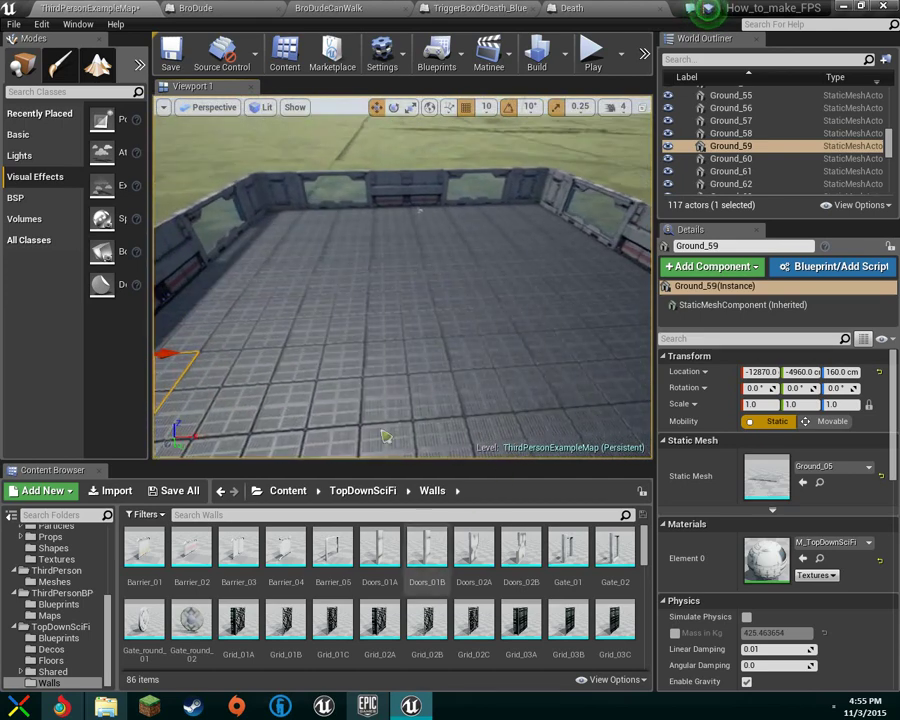
left_click(420, 209)
left_click_drag(428, 228, 527, 367)
left_click_drag(510, 298, 486, 301)
right_click_drag(486, 301, 492, 350)
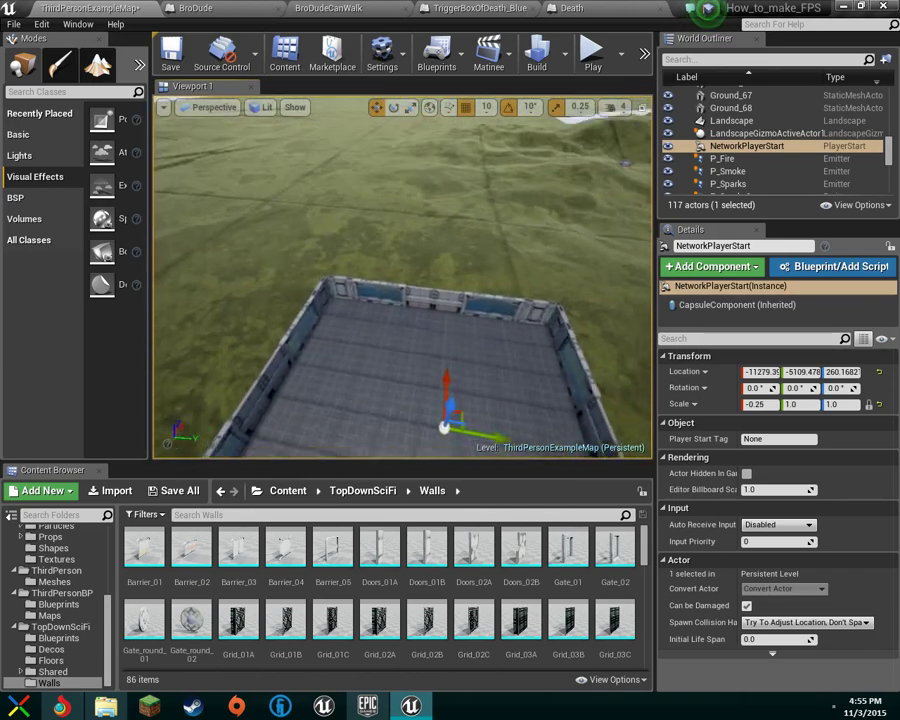
right_click_drag(492, 350, 484, 374)
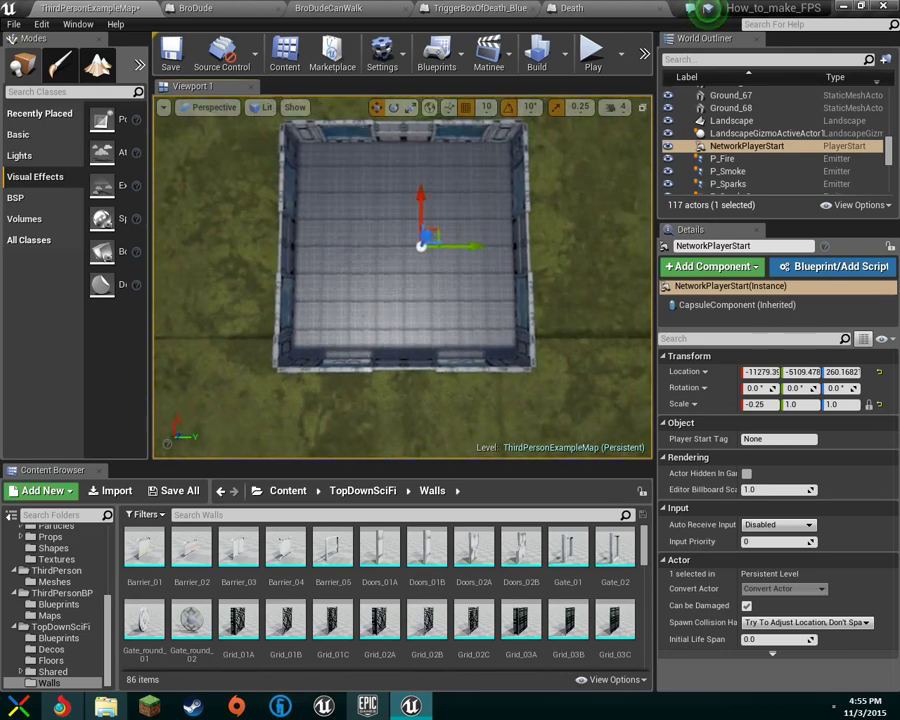
left_click_drag(478, 257, 466, 255)
Browse the TopDownSciFi Decos meshes for stairs, and check the Basic and BSP placement categories.
right_click_drag(466, 255, 380, 220)
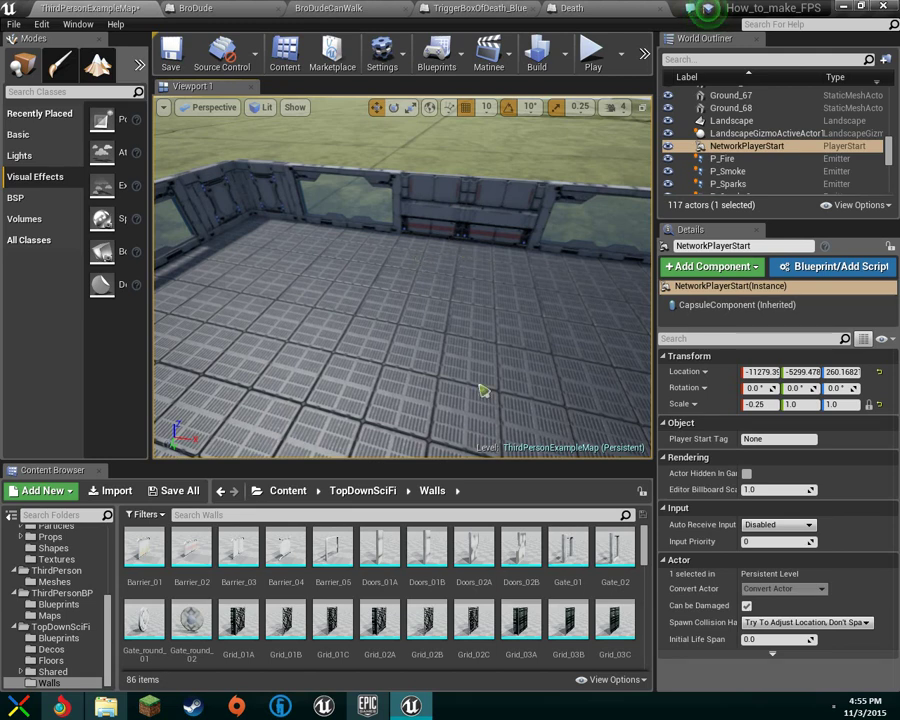
left_click(52, 661)
left_click(50, 649)
left_click(66, 638)
left_click(55, 649)
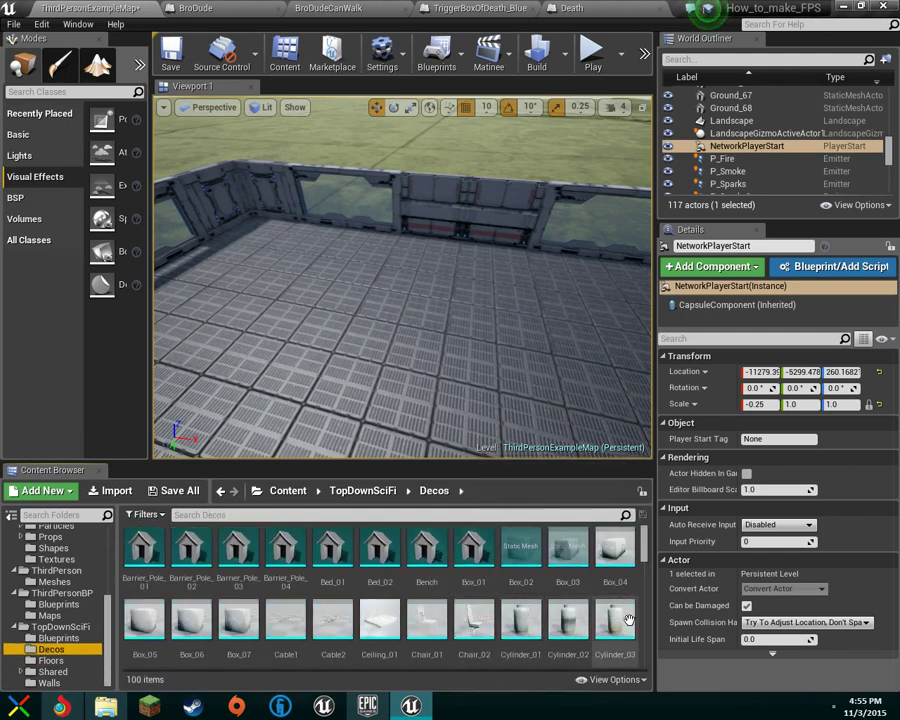
scroll(467, 585, "down", 1)
scroll(593, 617, "down", 5)
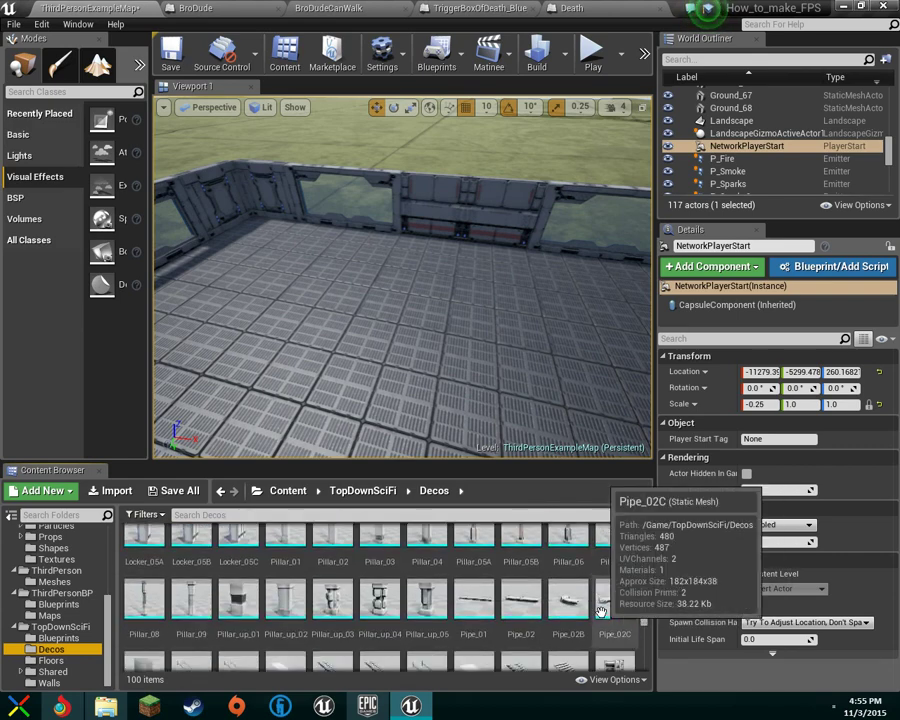
scroll(600, 613, "down", 5)
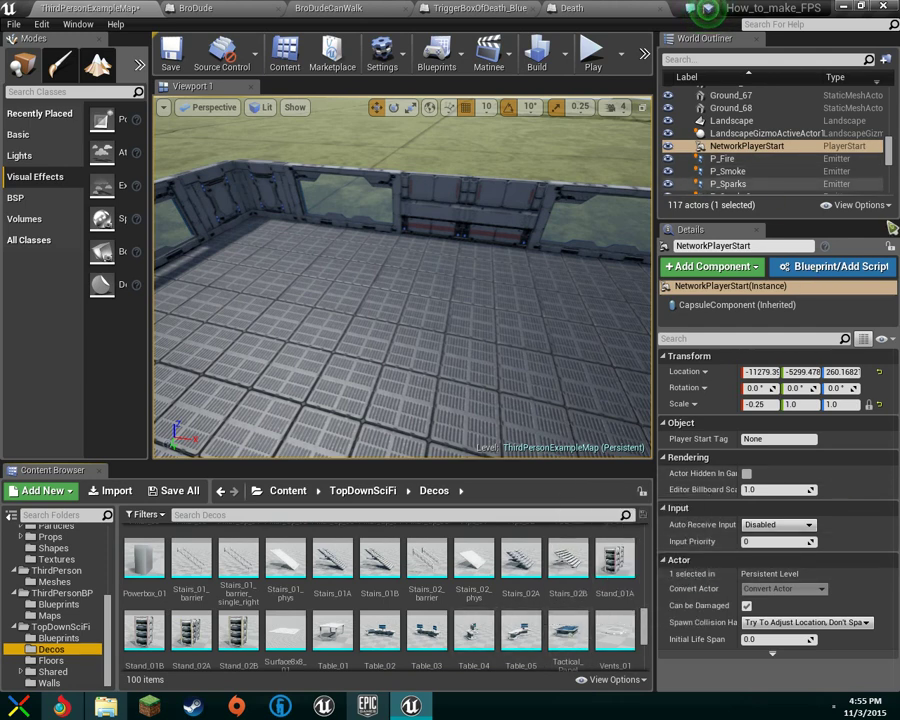
left_click(30, 134)
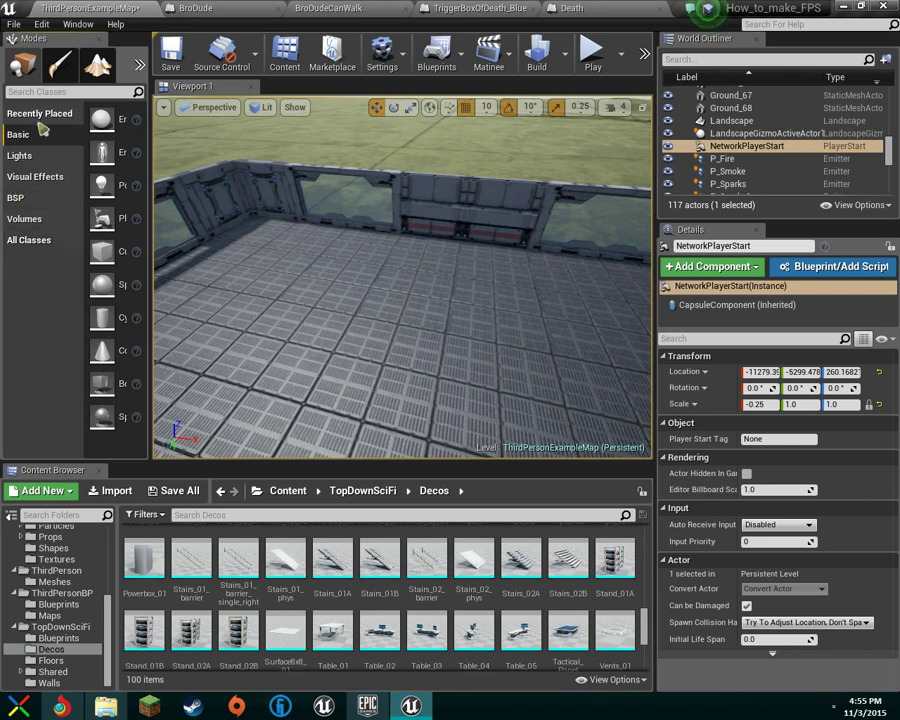
left_click(16, 197)
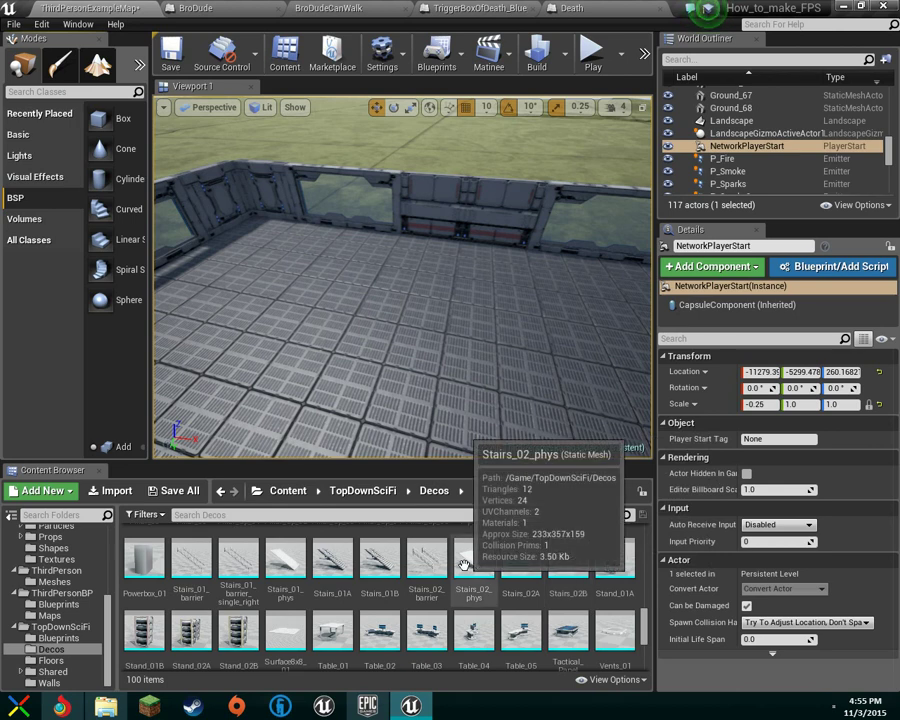
Try out Stairs_02_phys, Stairs_02_barrier and Stairs_01_phys on the arena floor, deleting each one after placing it.
left_click_drag(465, 566, 388, 326)
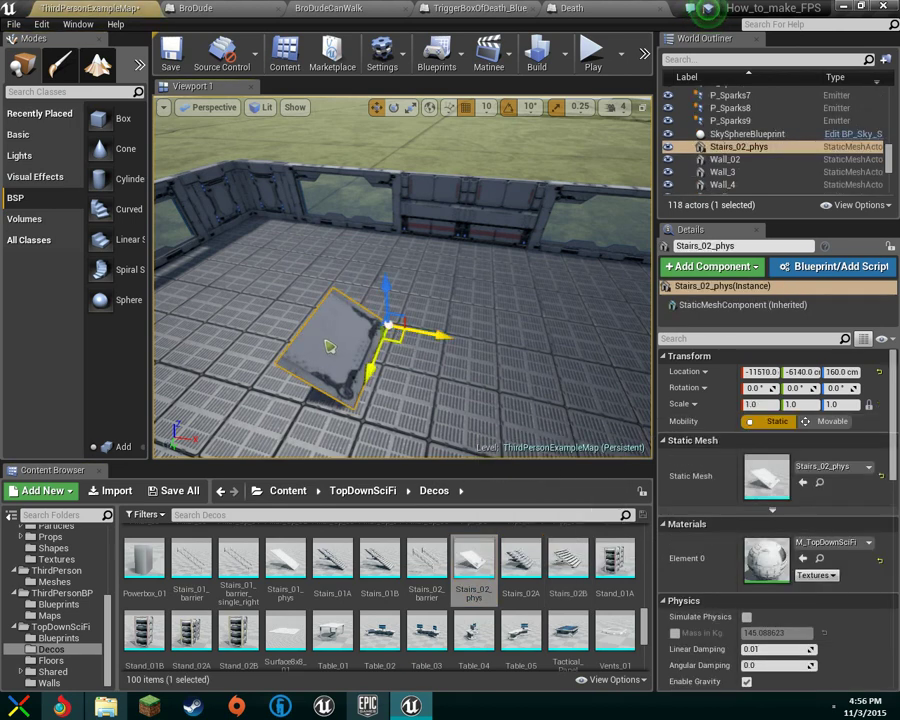
key("Delete")
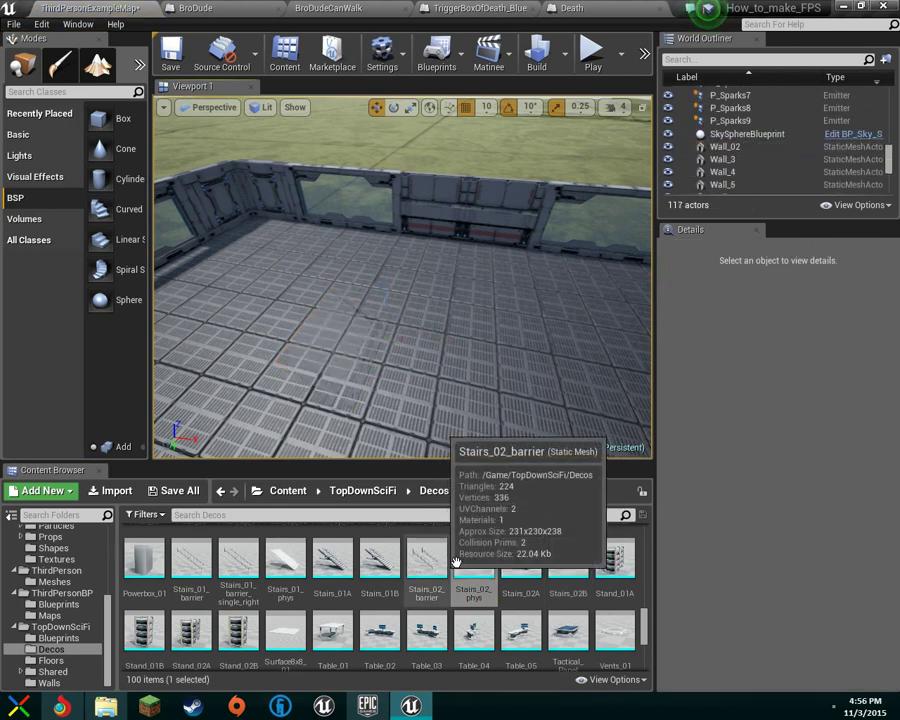
left_click_drag(427, 562, 387, 351)
key("Delete")
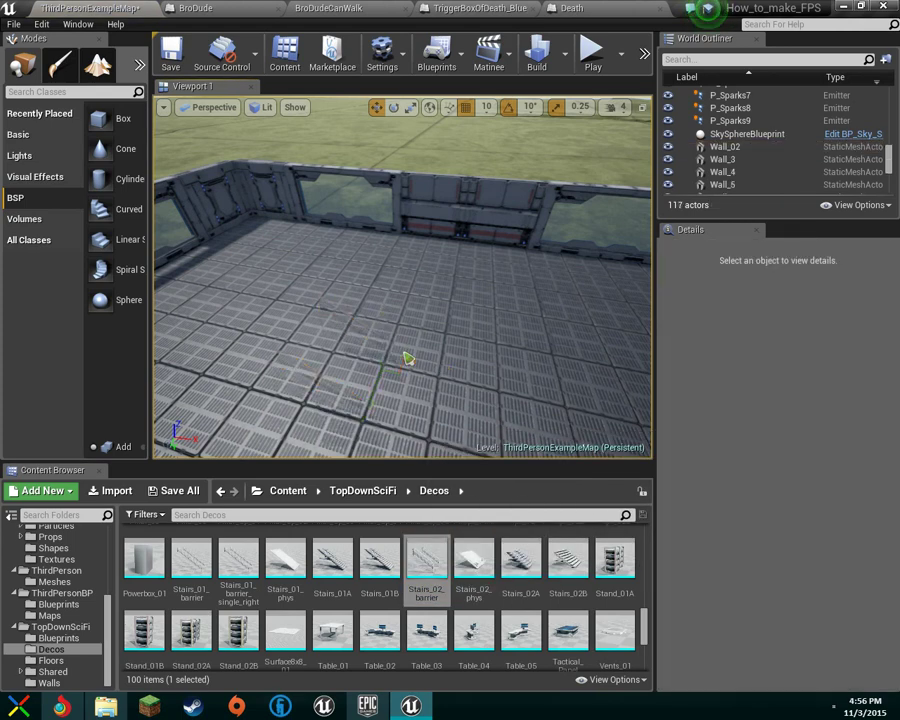
left_click_drag(285, 560, 326, 358)
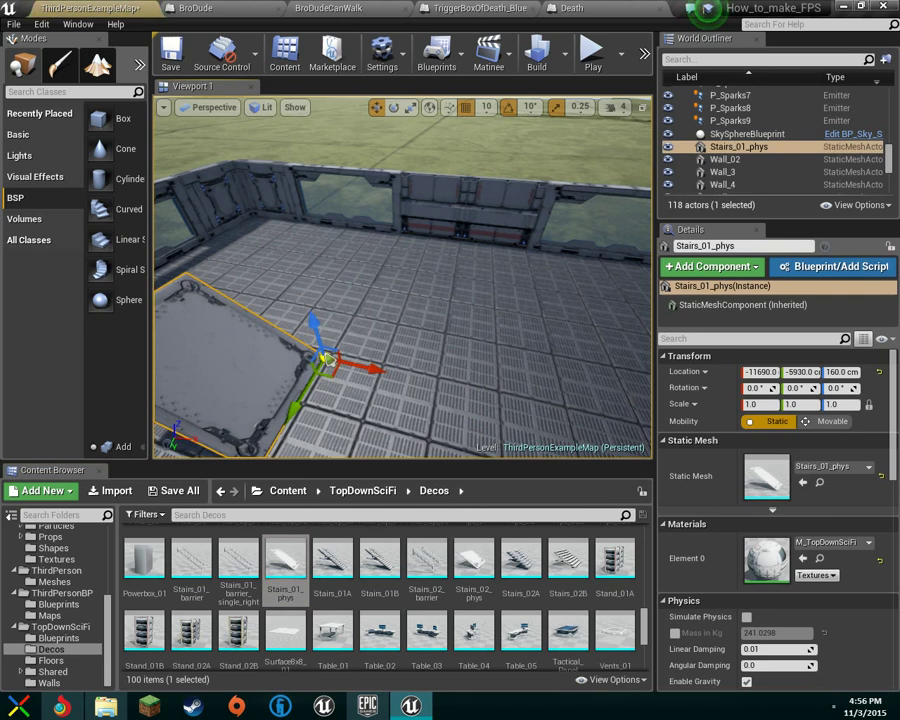
key("Delete")
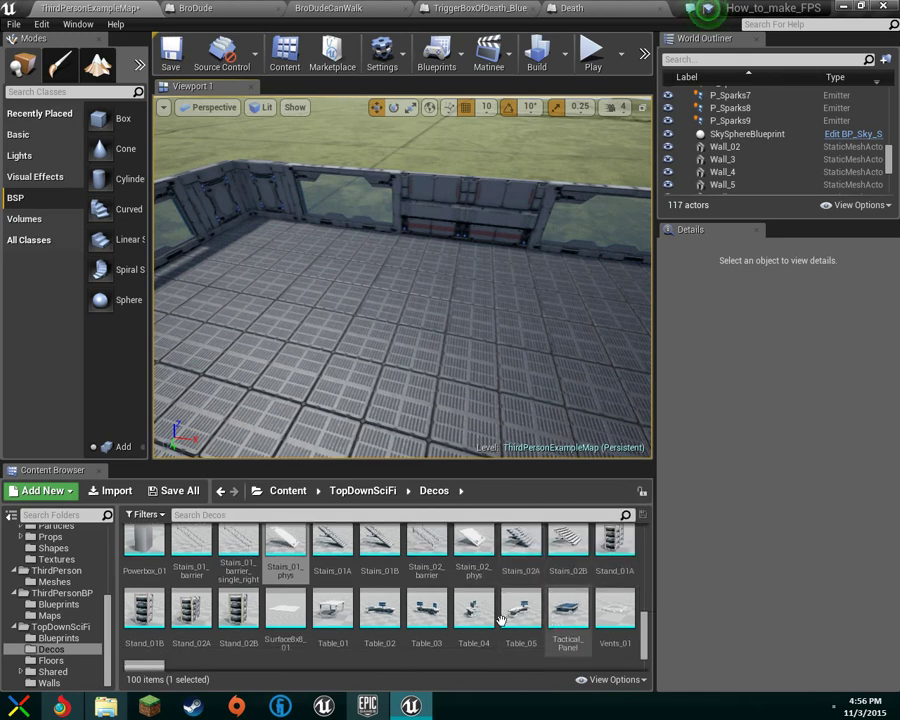
Try Stairs_02B and Stairs_02A pieces on the arena floor, and undo their placement.
left_click_drag(578, 563, 482, 381)
left_click_drag(516, 570, 507, 291)
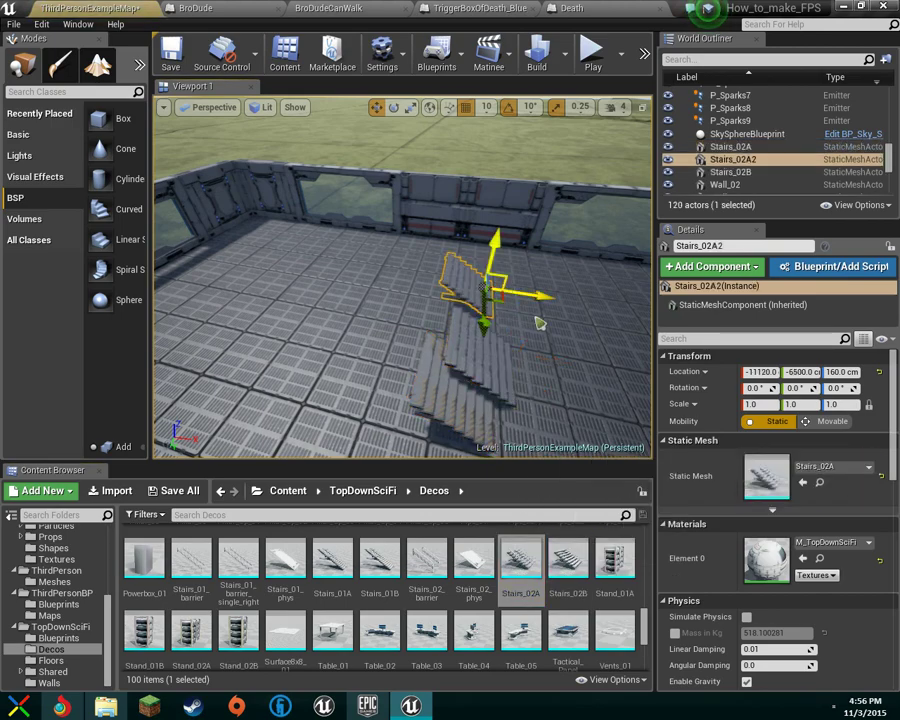
right_click_drag(537, 379, 537, 379)
right_click_drag(212, 247, 212, 247)
key("ctrl+z")
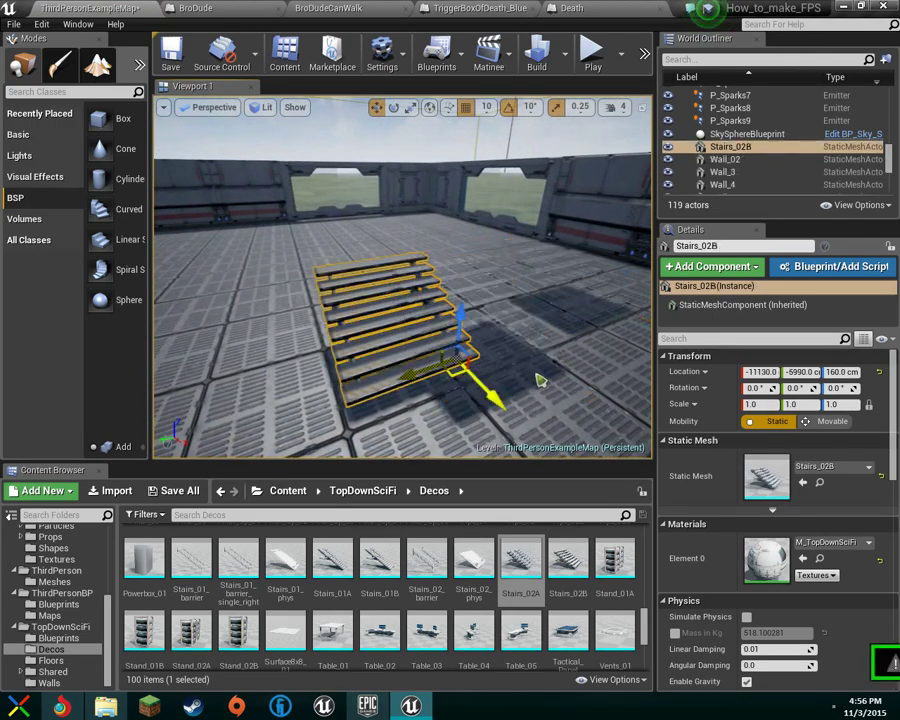
key("ctrl+z")
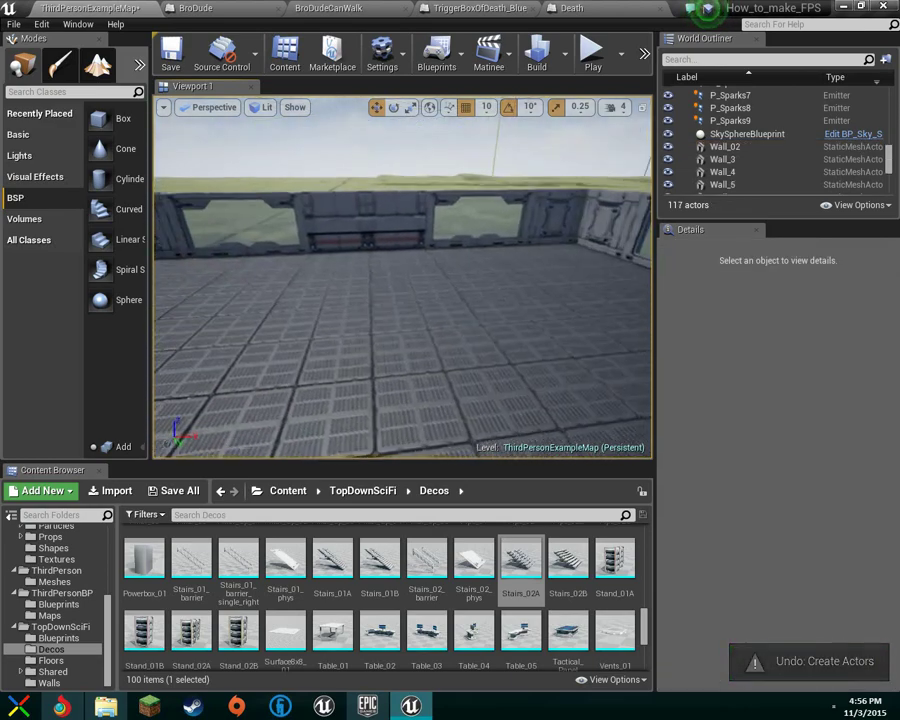
Place a Stairs_02A piece on the arena floor in front of the wall, at about X -12260, Y -5230, Z 160.
right_click_drag(212, 247, 212, 247)
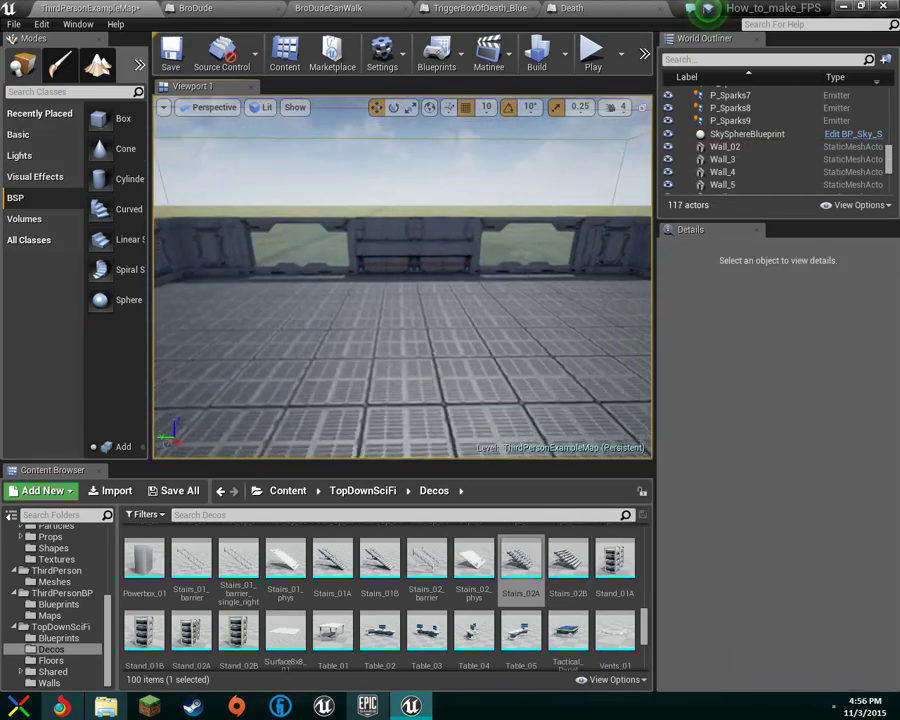
left_click_drag(519, 563, 422, 220)
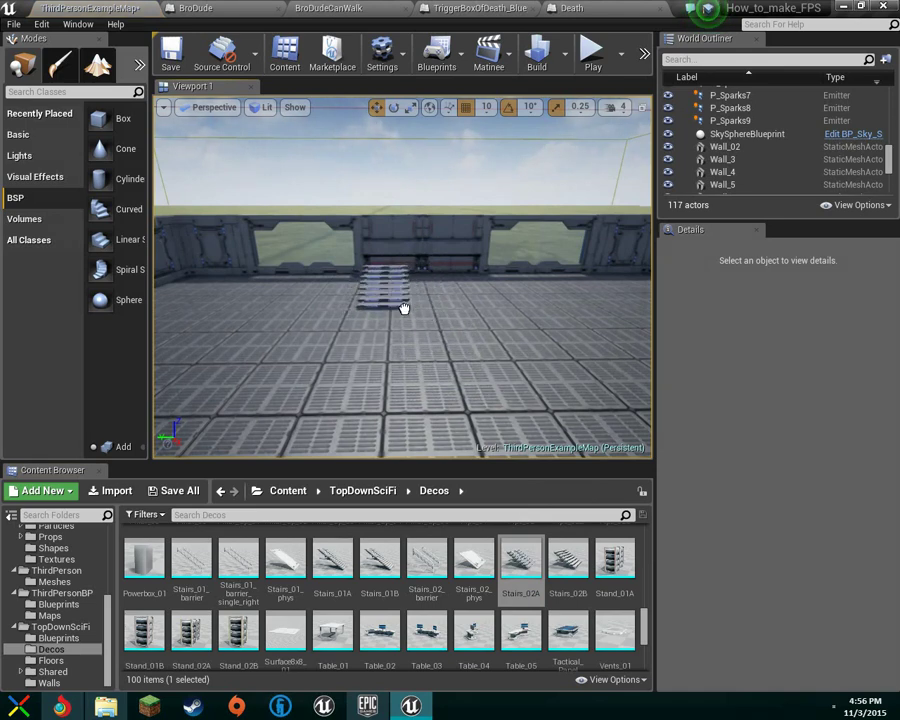
left_click_drag(407, 310, 407, 310)
key("w")
right_click_drag(407, 310, 422, 333)
key("d")
key("w")
key("s")
key("w")
key("s")
key("w")
key("a")
key("s")
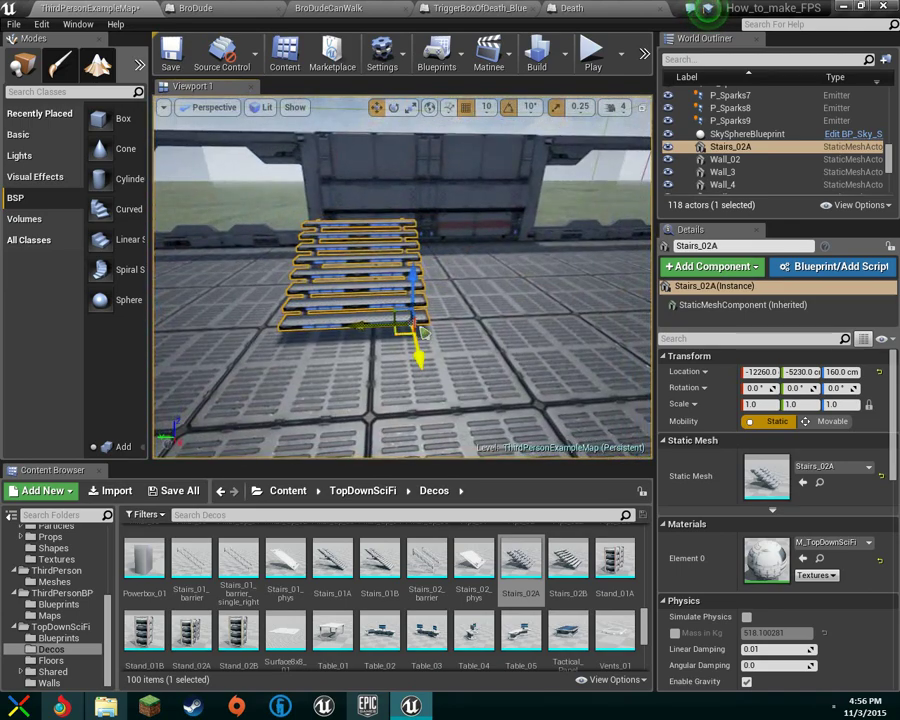
Shift the stair piece sideways along the wall to about Y -5330.
right_click_drag(435, 324, 435, 324)
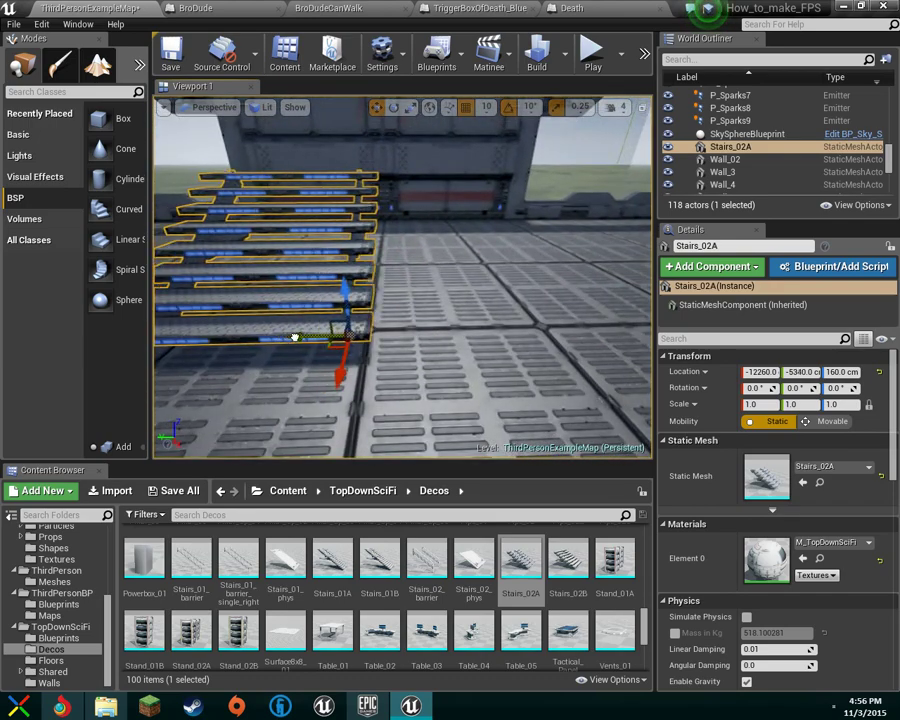
right_click_drag(406, 341, 406, 341)
key("s")
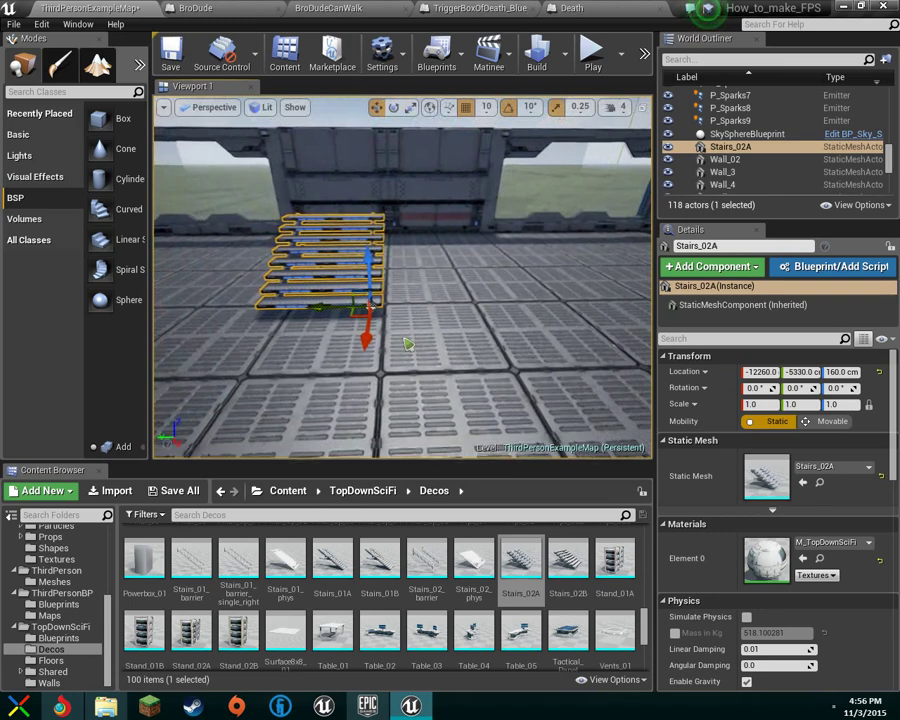
Duplicate the stair piece and set the copy directly beside it, at about Y -5580, to double the flight's width.
key("ctrl+w")
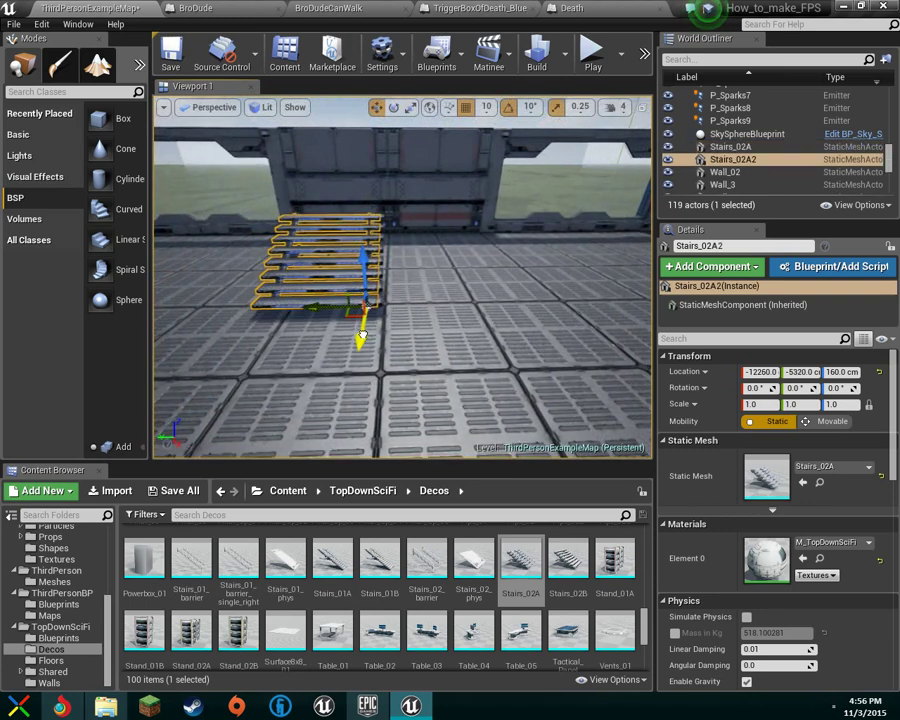
right_click_drag(365, 302, 365, 302)
left_click_drag(318, 307, 451, 318)
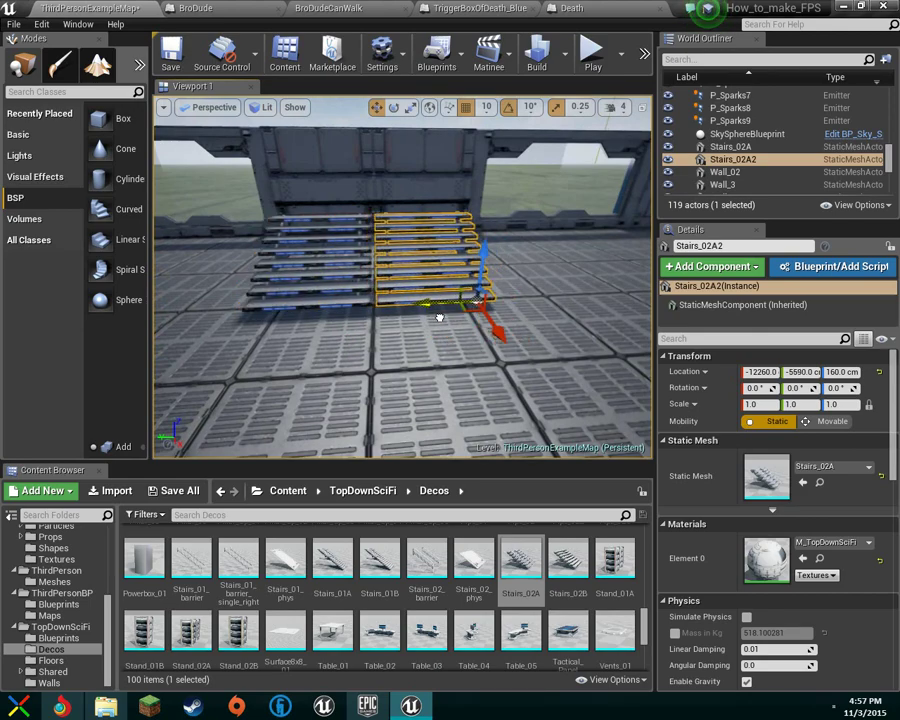
Duplicate both stair pieces and move the copies up and back towards the wall, to about X -12420, Z 290.
right_click_drag(443, 323, 409, 302)
left_click(409, 302, "ctrl")
left_click_drag(409, 328, 445, 337, "alt")
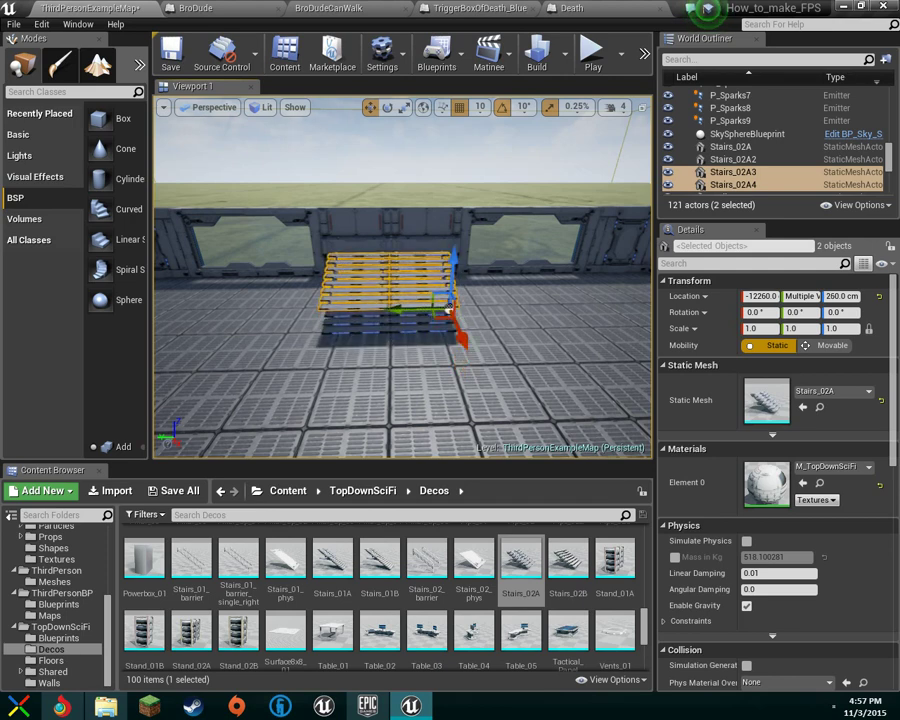
right_click_drag(474, 347, 475, 344)
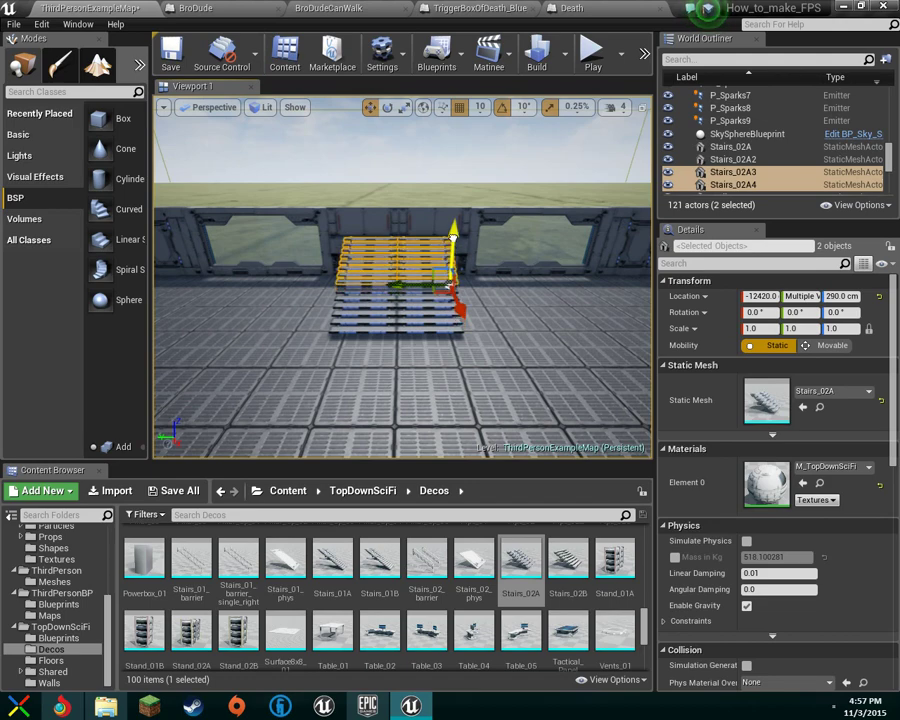
Align the copied pair with the top of the lower flight, at about X -12480, Z 310.
key("a")
right_click_drag(461, 250, 489, 246)
left_click_drag(474, 246, 444, 245)
key("w")
right_click_drag(444, 246, 448, 211)
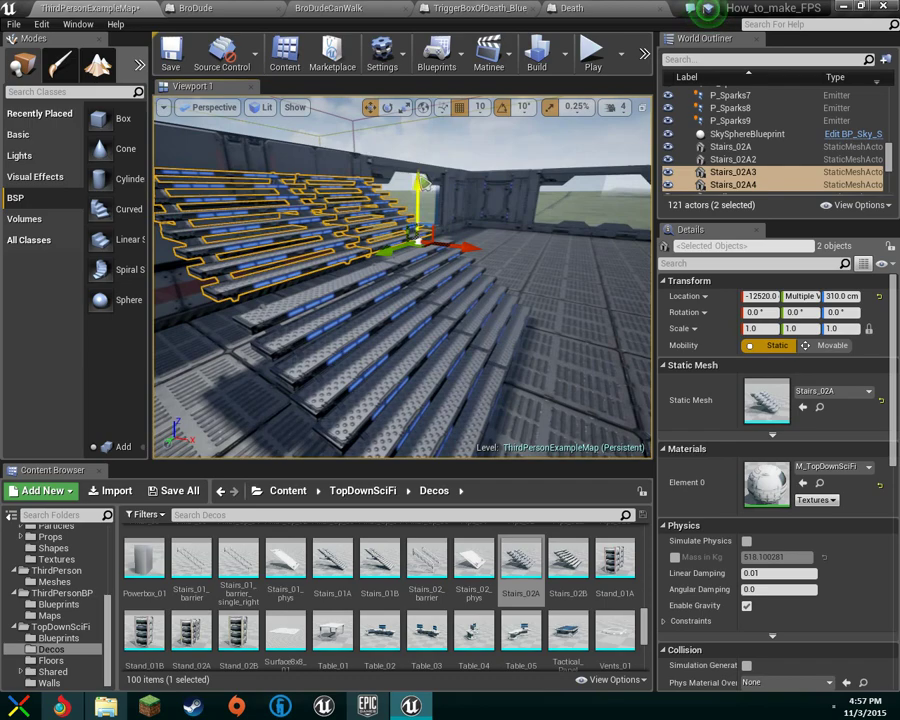
right_click_drag(428, 204, 440, 208)
key("w")
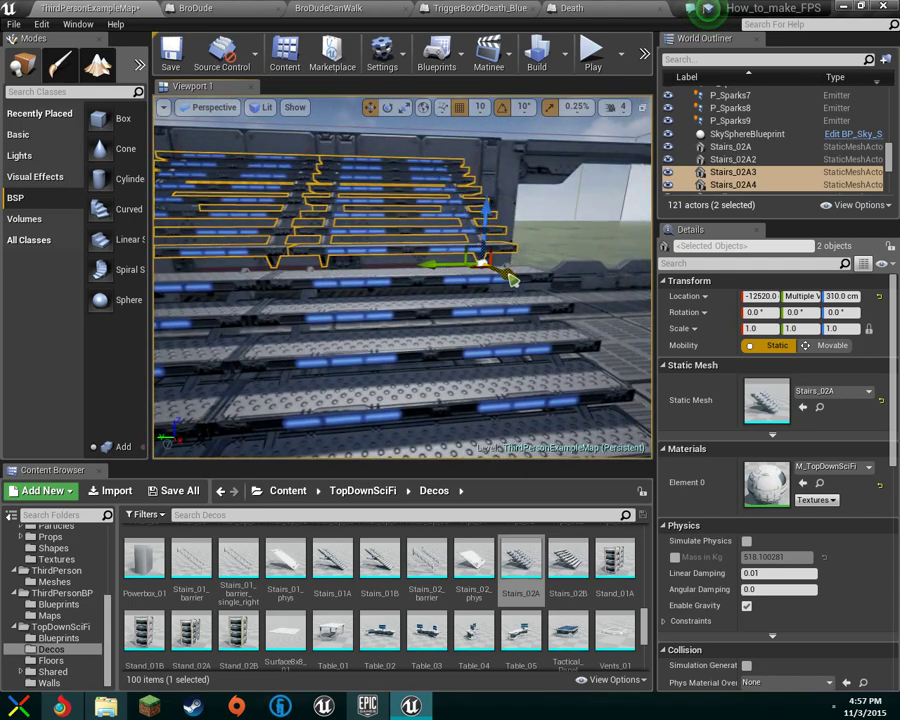
right_click_drag(493, 290, 375, 262)
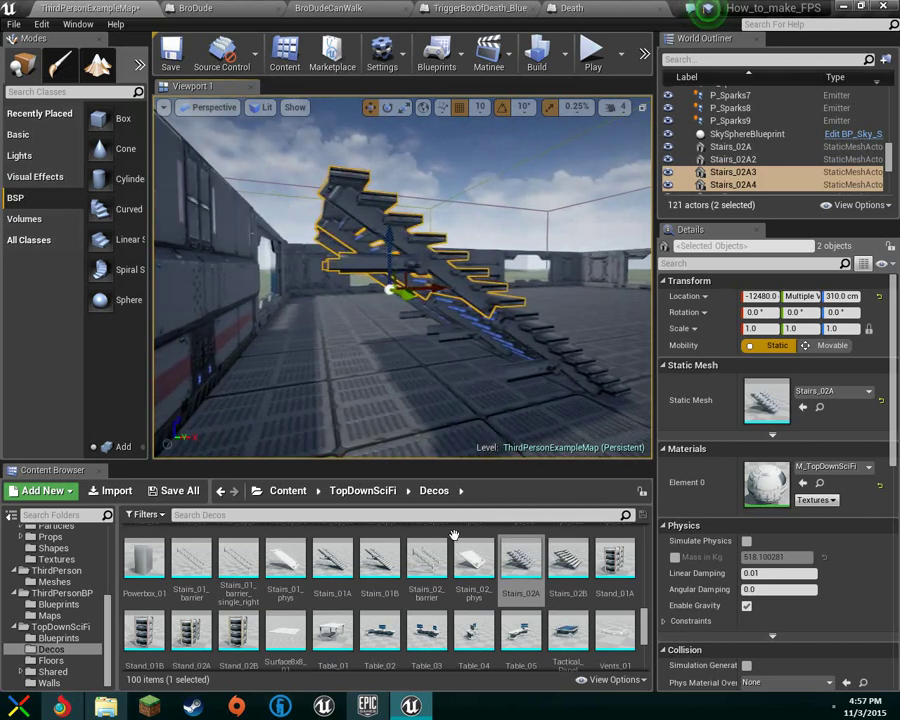
Try a Stairs_02_phys piece beside the stacked stairs, and undo its placement.
left_click_drag(474, 558, 456, 328)
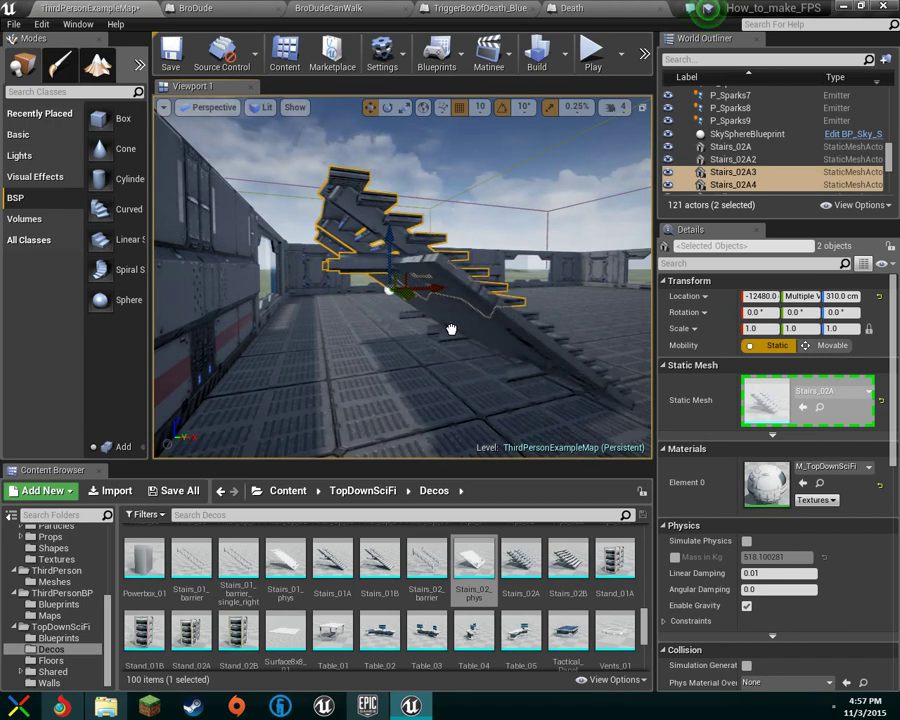
left_click_drag(451, 329, 452, 331)
key("ctrl+z")
Duplicate the upper stair pair and move the copies back and up as a third flight, to about X -12700, Z 450.
right_click_drag(458, 334, 515, 345)
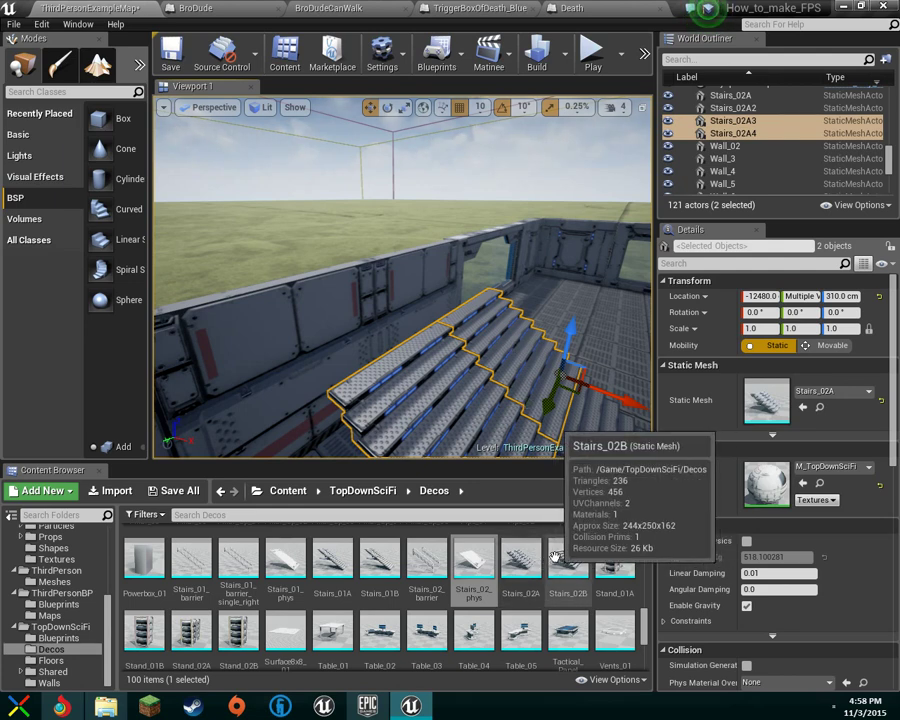
right_click_drag(465, 370, 390, 430)
key("s")
key("ctrl+w")
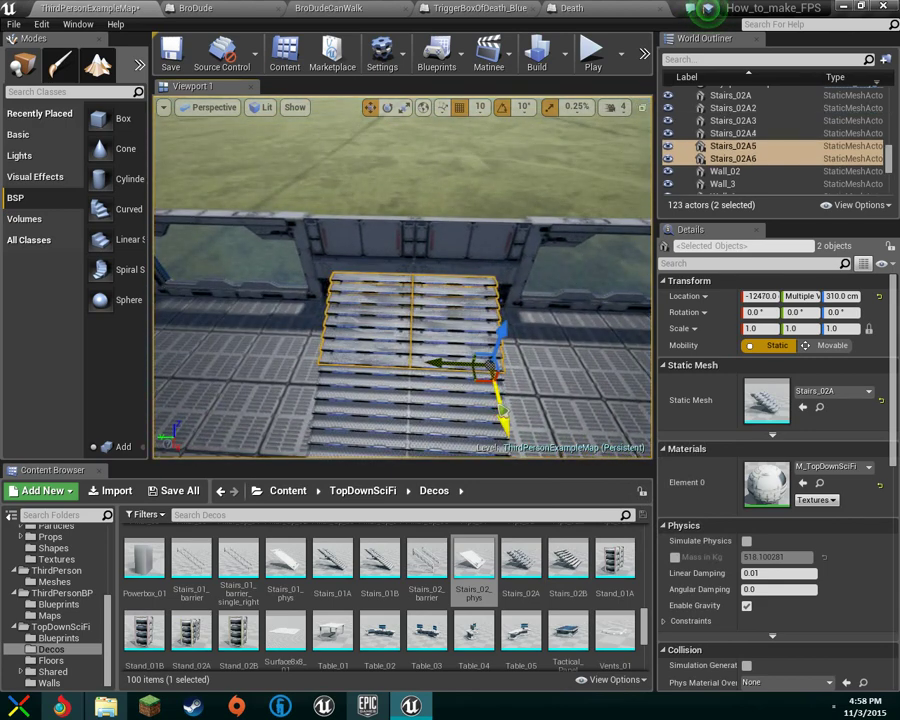
left_click_drag(502, 410, 494, 380)
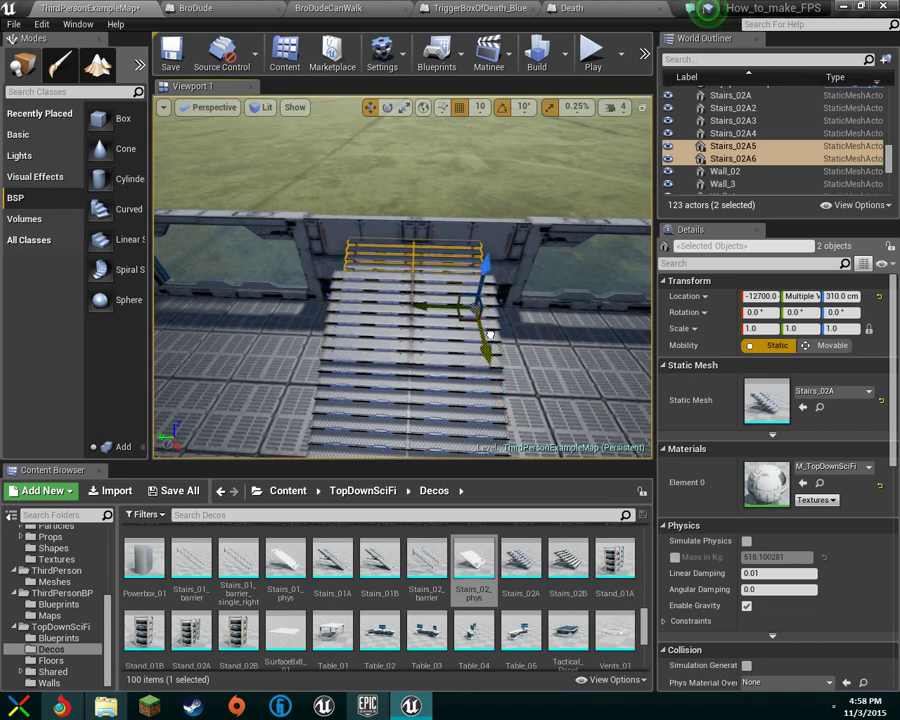
left_click_drag(484, 262, 481, 216)
Align the third flight with the treads below it, at about X -12710, Z 470.
right_click_drag(481, 214, 641, 154)
key("w")
key("a")
key("w")
key("d")
key("a")
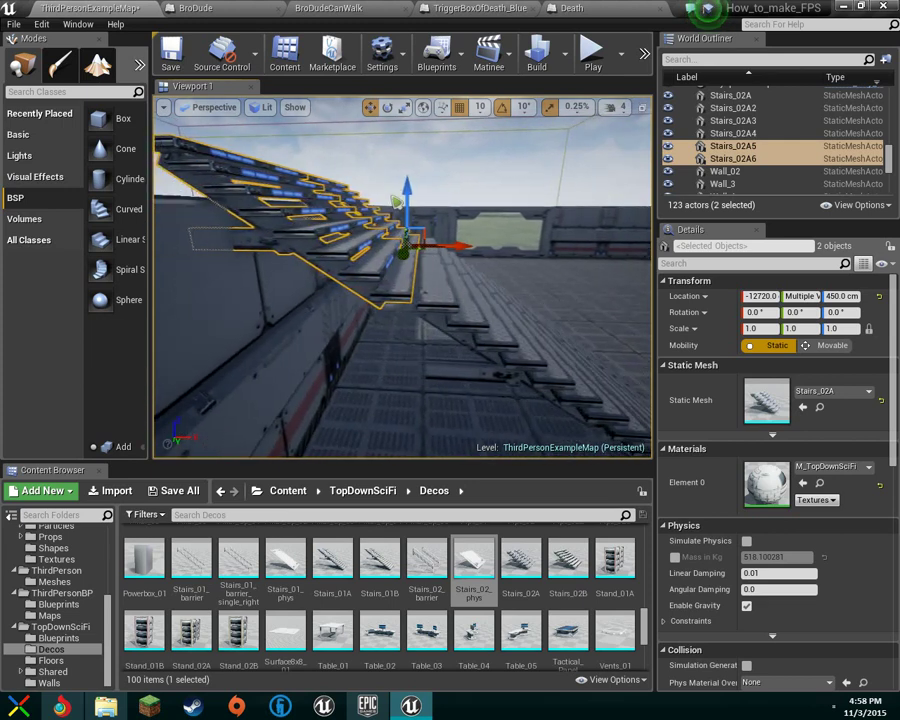
left_click_drag(399, 192, 399, 185)
left_click_drag(463, 237, 467, 238)
Examine from outside and inside the arena how the top flight meets the wall's upper edge.
right_click_drag(468, 238, 400, 255)
key("a")
key("s")
key("a")
key("d")
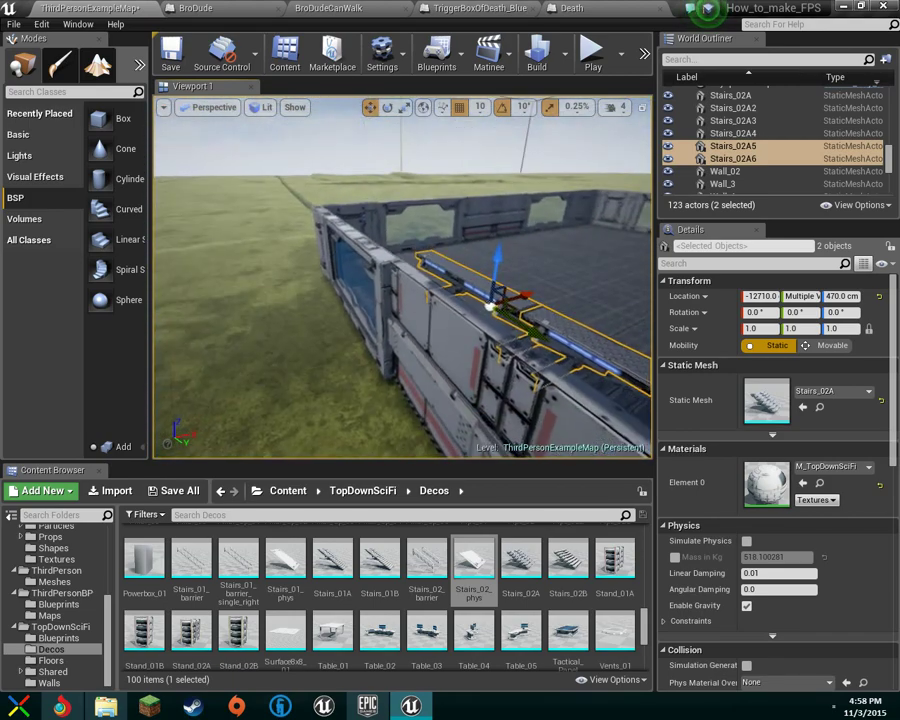
right_click_drag(343, 451, 344, 451)
key("d")
right_click_drag(544, 297, 341, 309)
key("d")
key("s")
key("w")
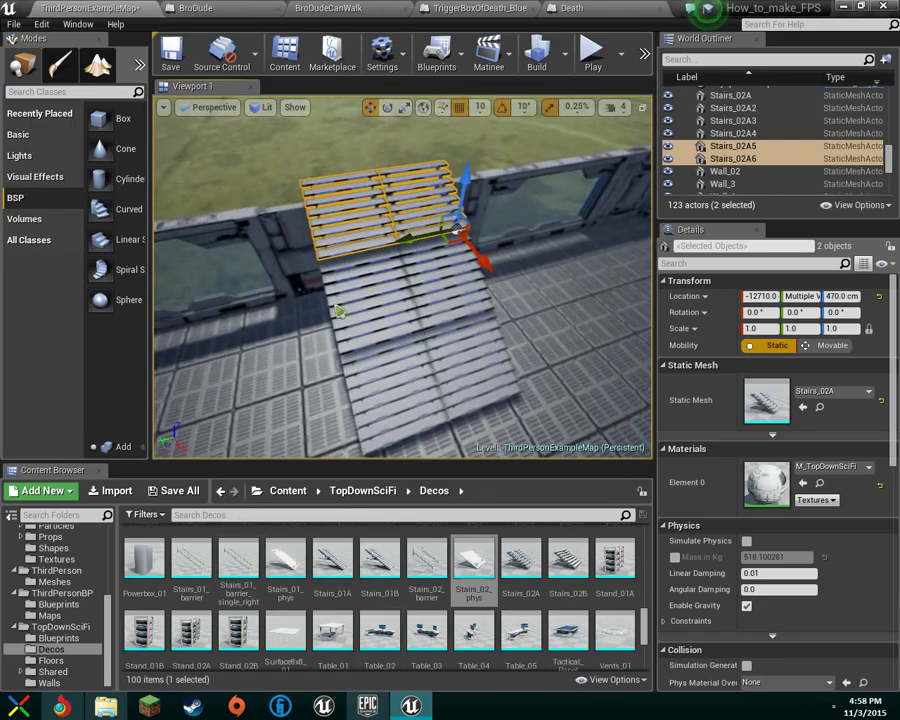
Select all six stair pieces together and save the level.
left_click(377, 311, "ctrl")
left_click(449, 297, "ctrl")
left_click(482, 388, "ctrl")
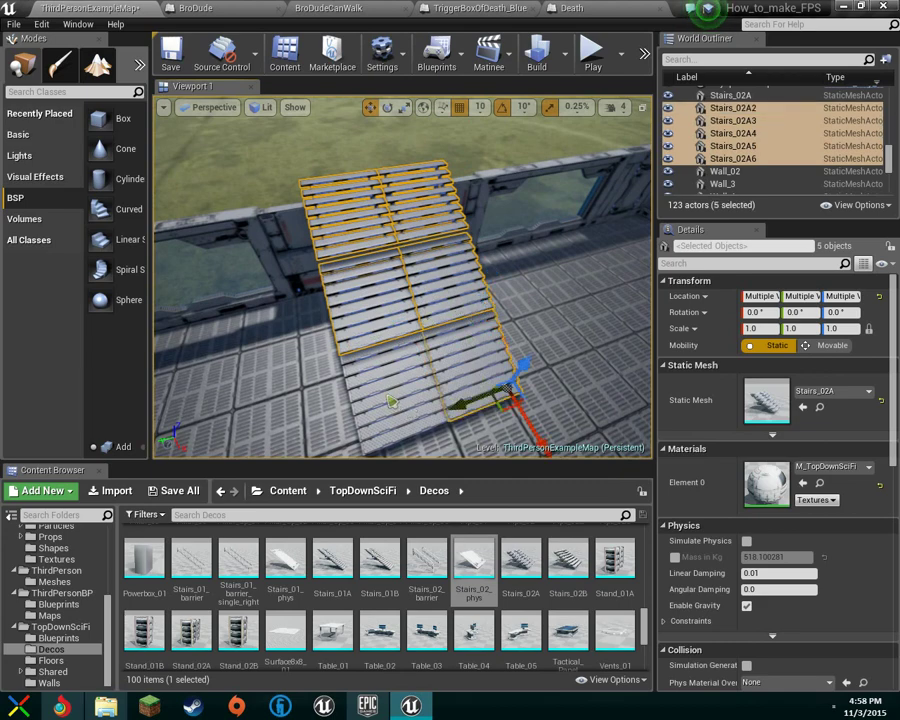
left_click(406, 404, "ctrl")
key("s")
key("a")
right_click_drag(406, 404, 560, 323)
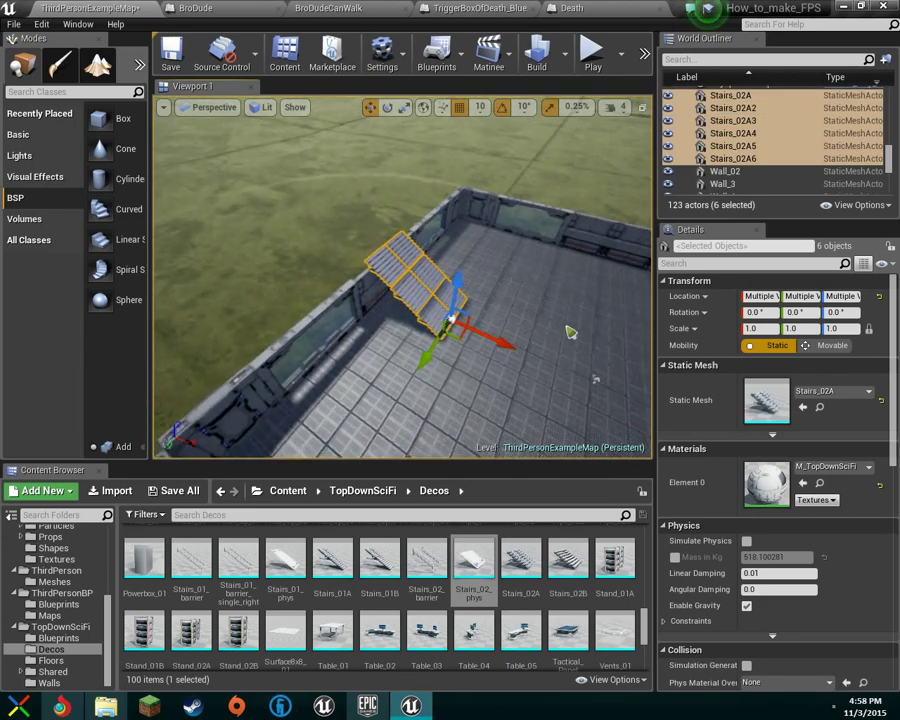
key("ctrl+s")
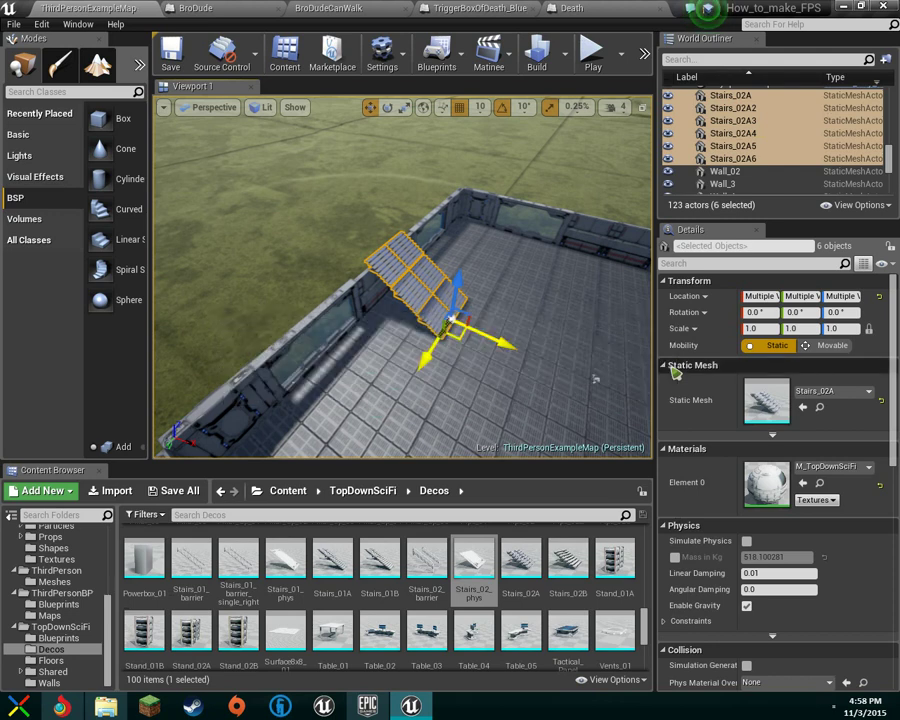
Duplicate the six-piece staircase and rotate the copy 180° about the vertical axis.
key("ctrl+w")
key("w")
right_click_drag(564, 315, 450, 290)
key("w")
key("d")
key("s")
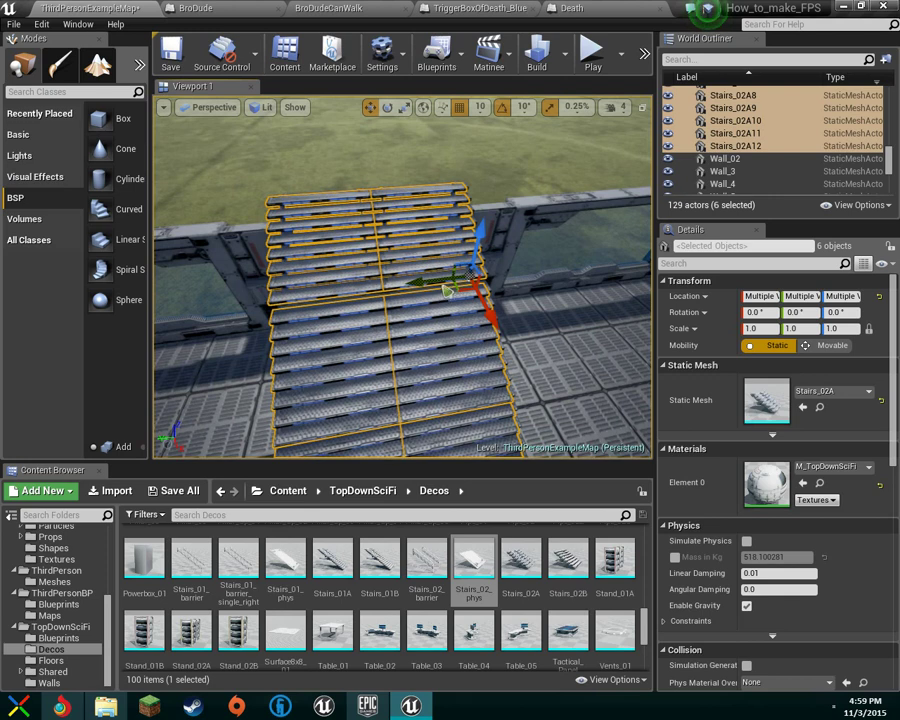
left_click_drag(444, 282, 446, 281)
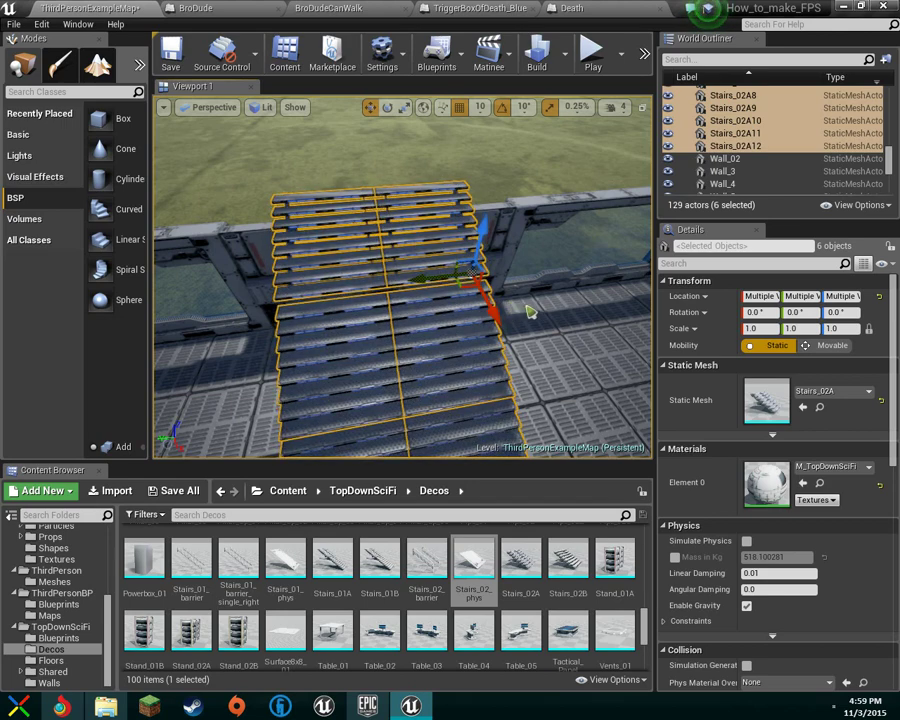
key("e")
left_click_drag(467, 333, 492, 342)
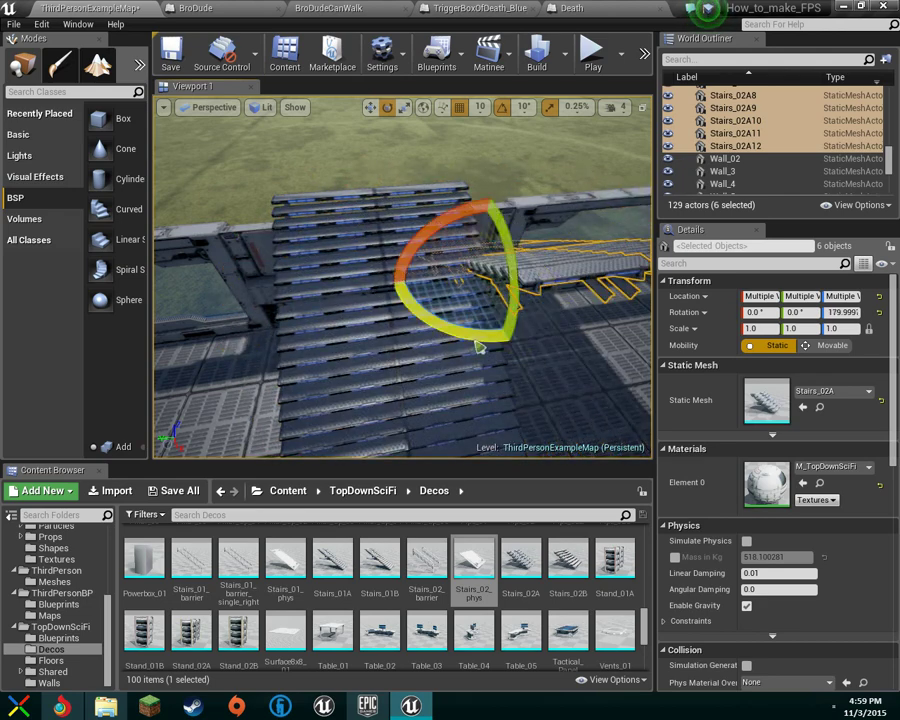
Move the rotated staircase outside the wall and line it up sideways with the inner one, descending onto the grass.
key("w")
right_click_drag(561, 286, 405, 300)
left_click_drag(365, 292, 474, 320)
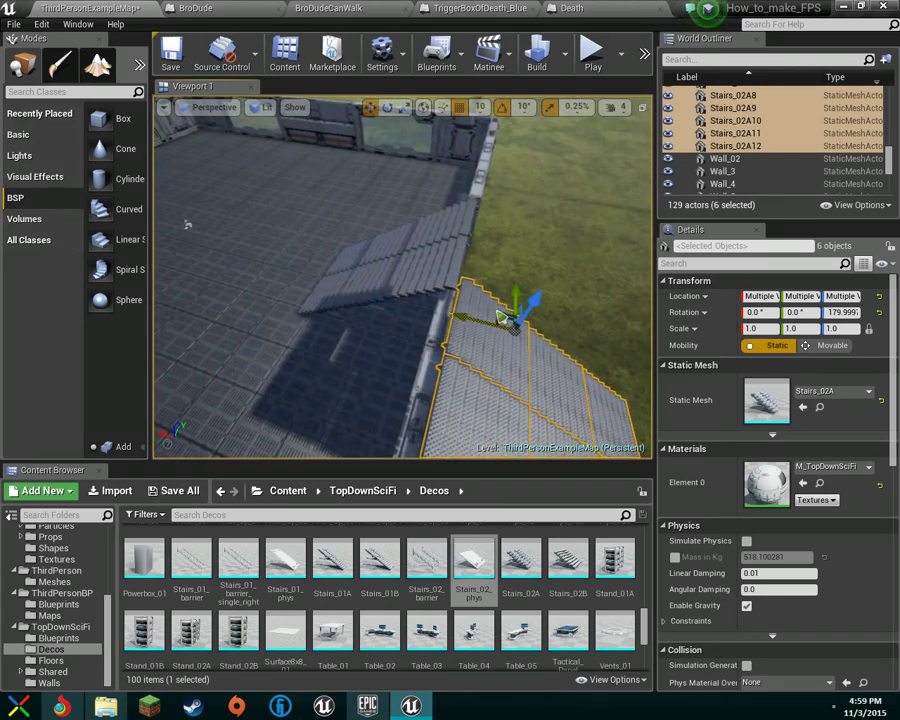
left_click_drag(534, 242, 534, 226)
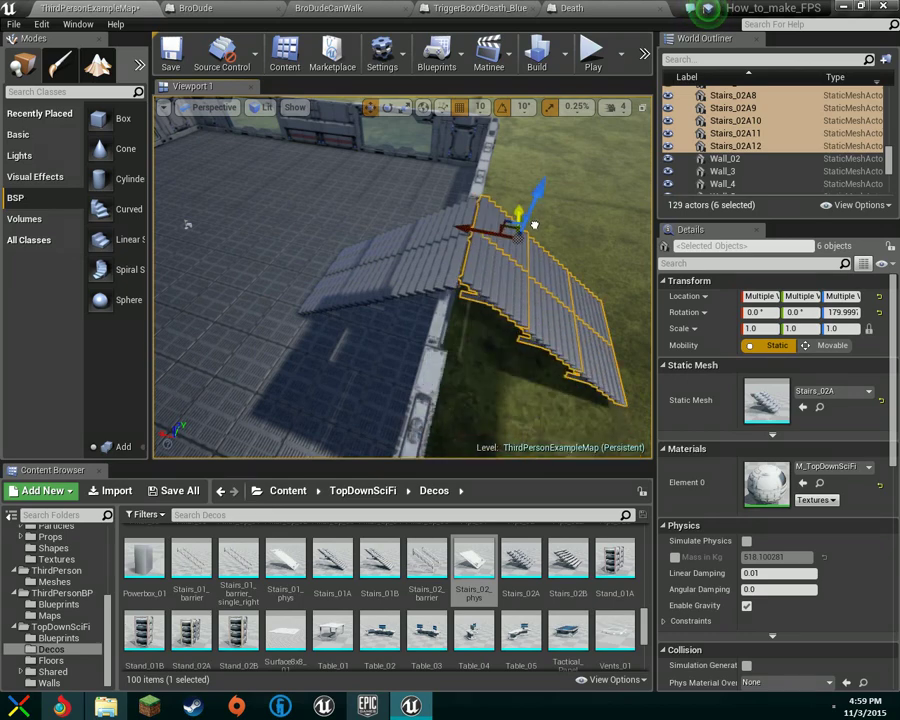
Fine-align the outer staircase's top tread with the inner one, with its edge piece at about X -13110, Y -5130, Z 470.
right_click_drag(533, 229, 527, 155)
mouse_move(519, 265)
right_mouse_down()
mouse_move(518, 358)
mouse_move(526, 362)
mouse_move(512, 258)
right_mouse_up()
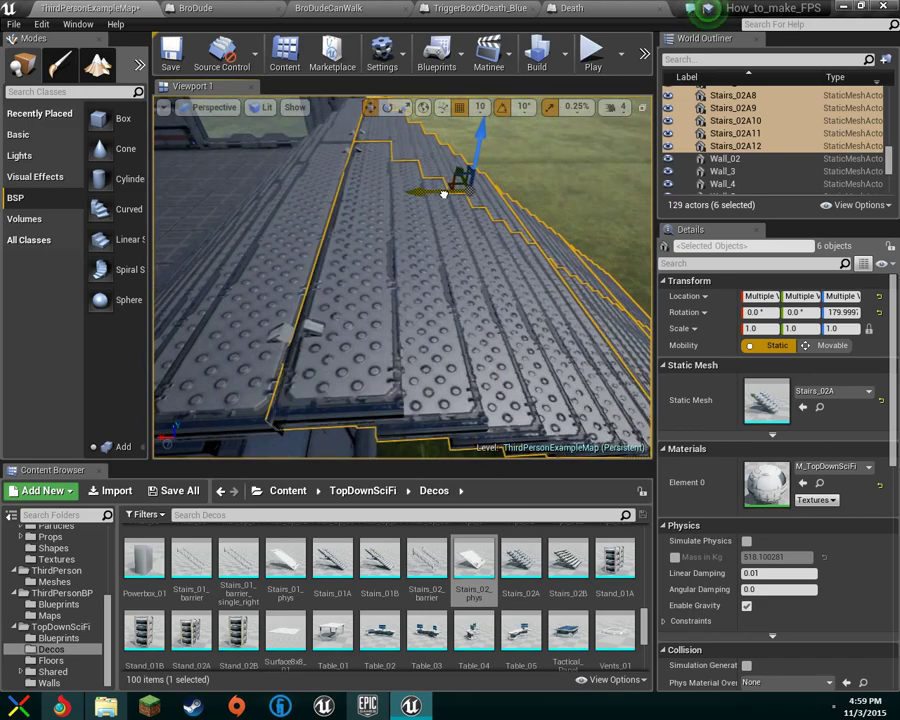
right_click_drag(440, 219, 375, 217)
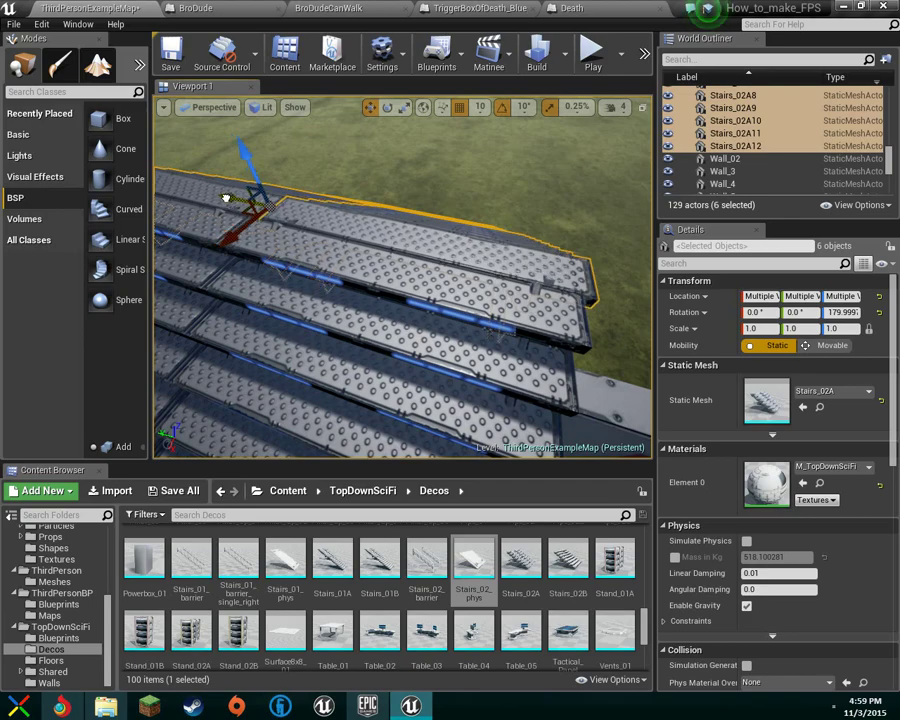
right_click_drag(223, 198, 248, 230)
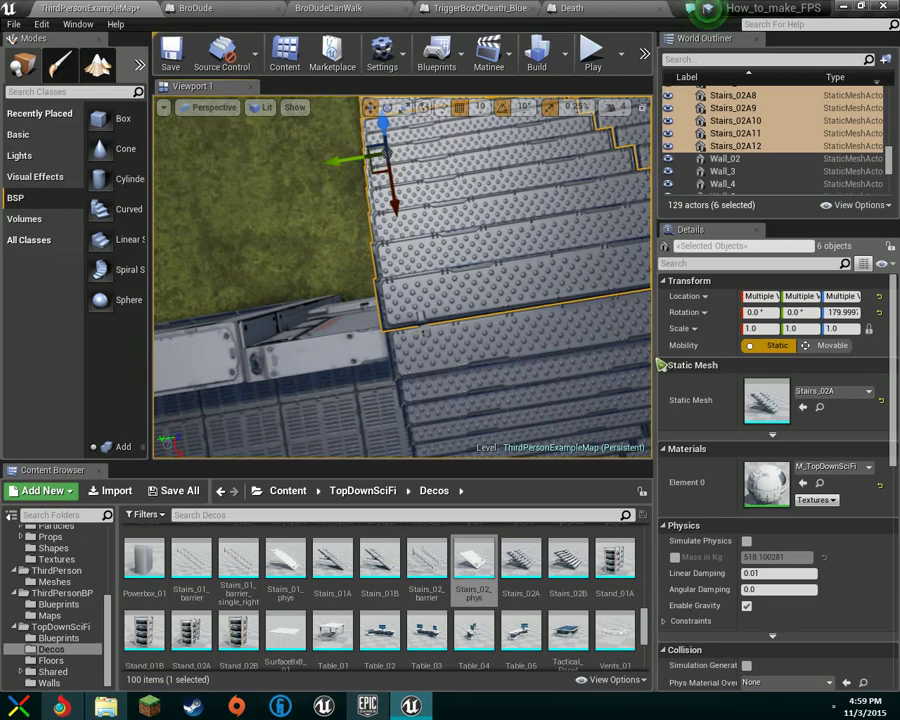
Widen the object details and compare the location values of the top pieces of the outer and inner staircases.
left_click_drag(659, 358, 551, 348)
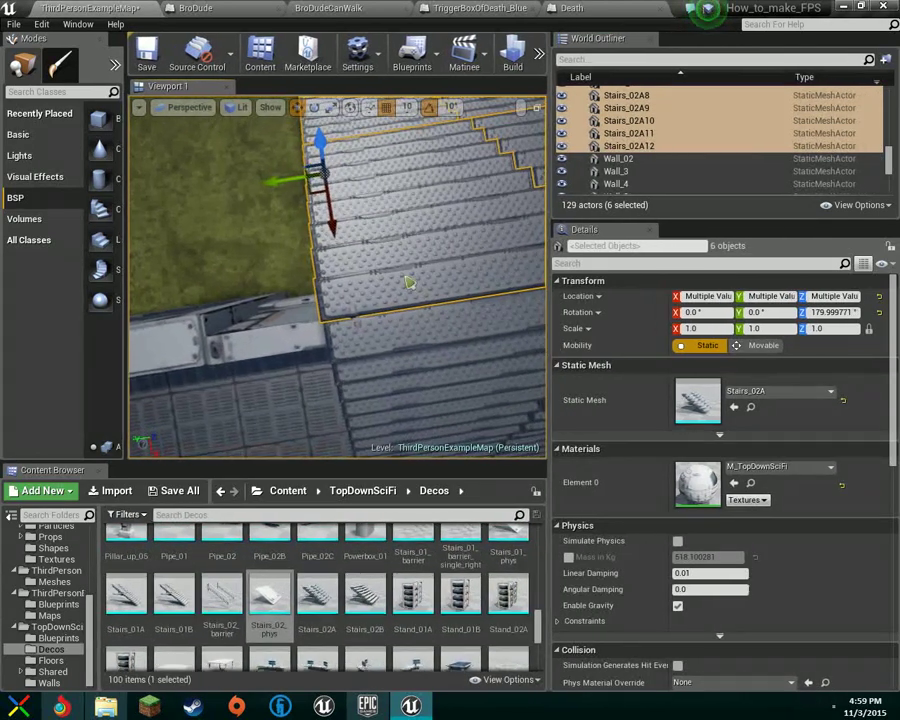
left_click(408, 283)
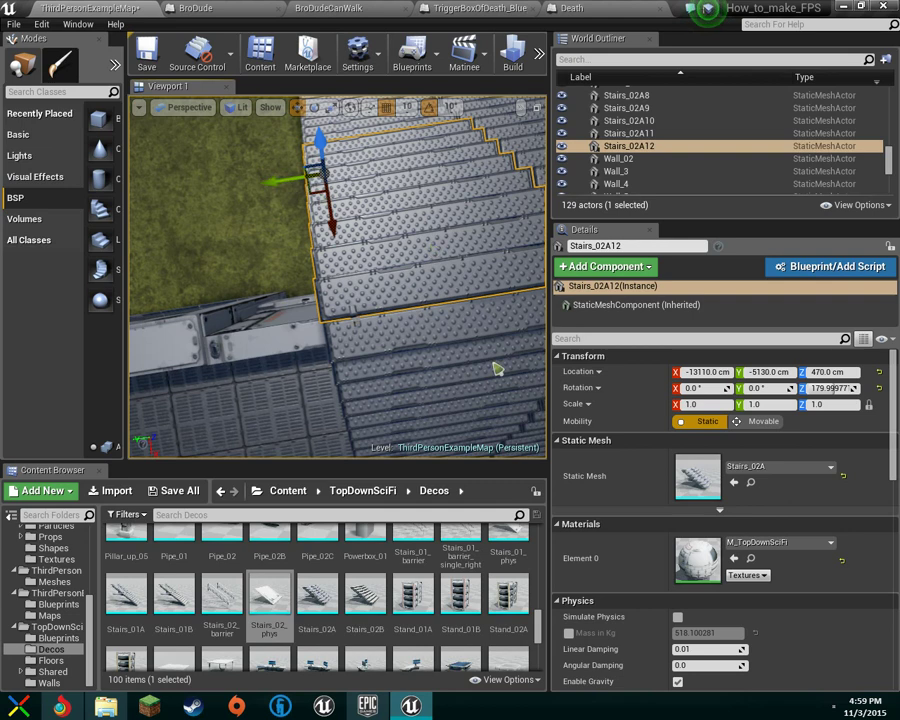
left_click(438, 334)
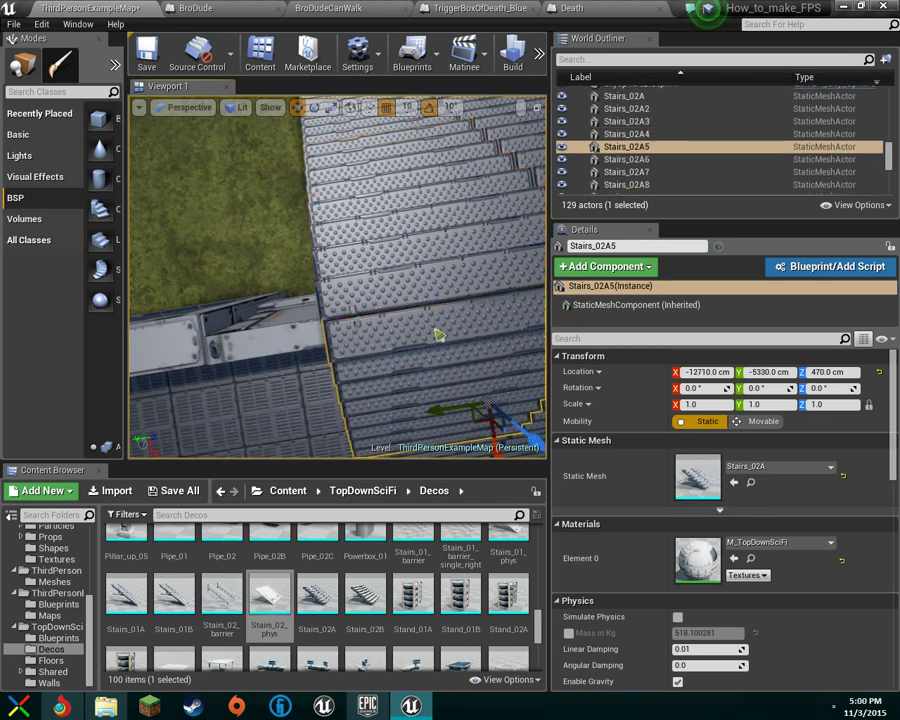
left_click(349, 261)
left_click(408, 395)
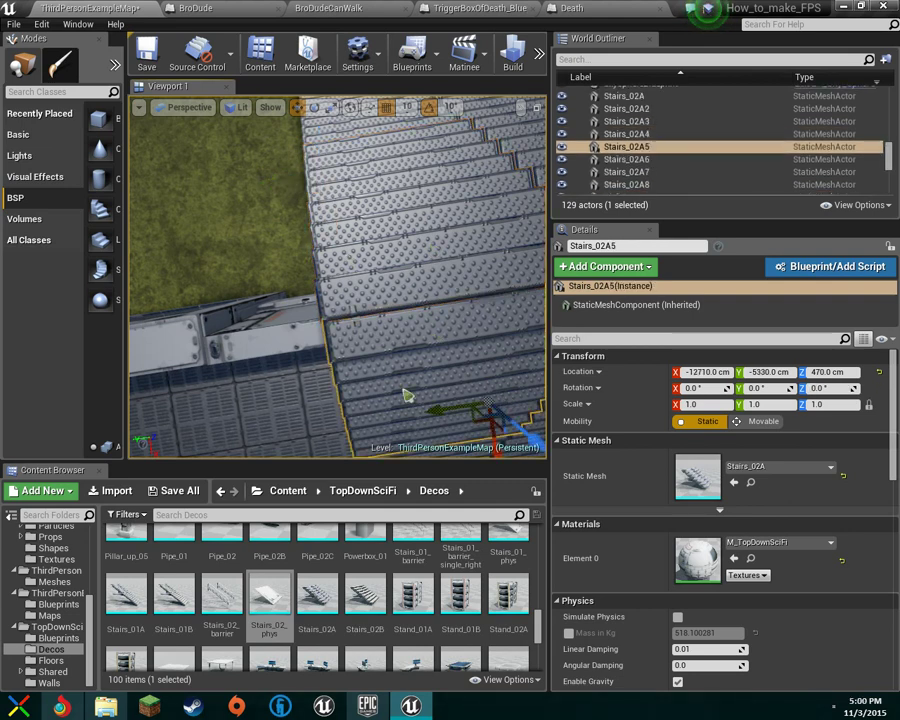
right_click_drag(398, 384, 398, 384)
left_click(367, 273)
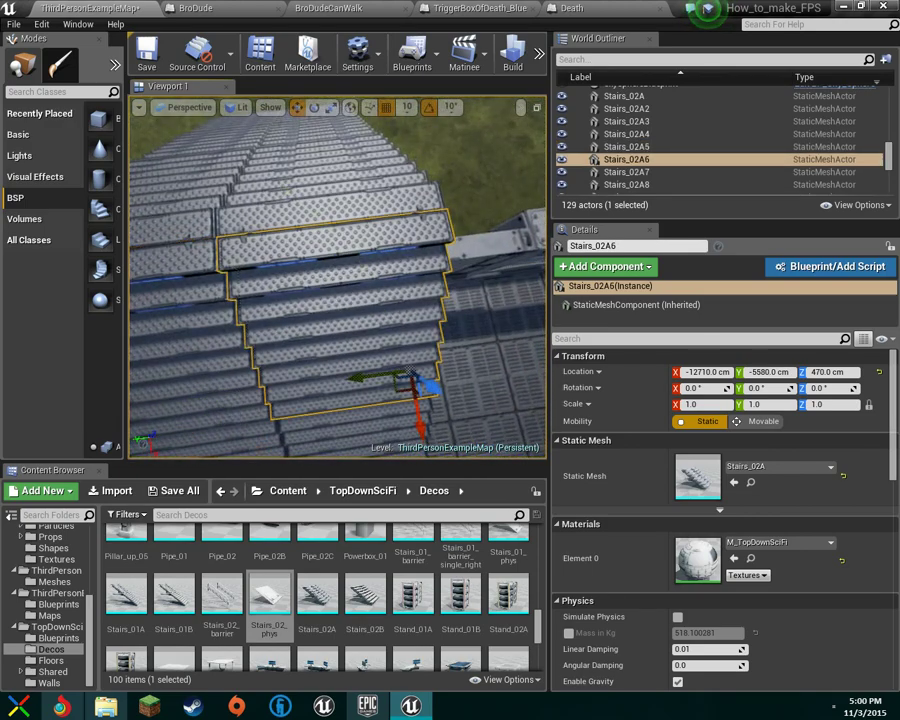
Check the Y location of the inner staircase's top edge piece against the adjoining outer piece.
left_click(287, 190)
left_click(315, 246)
left_click(302, 228)
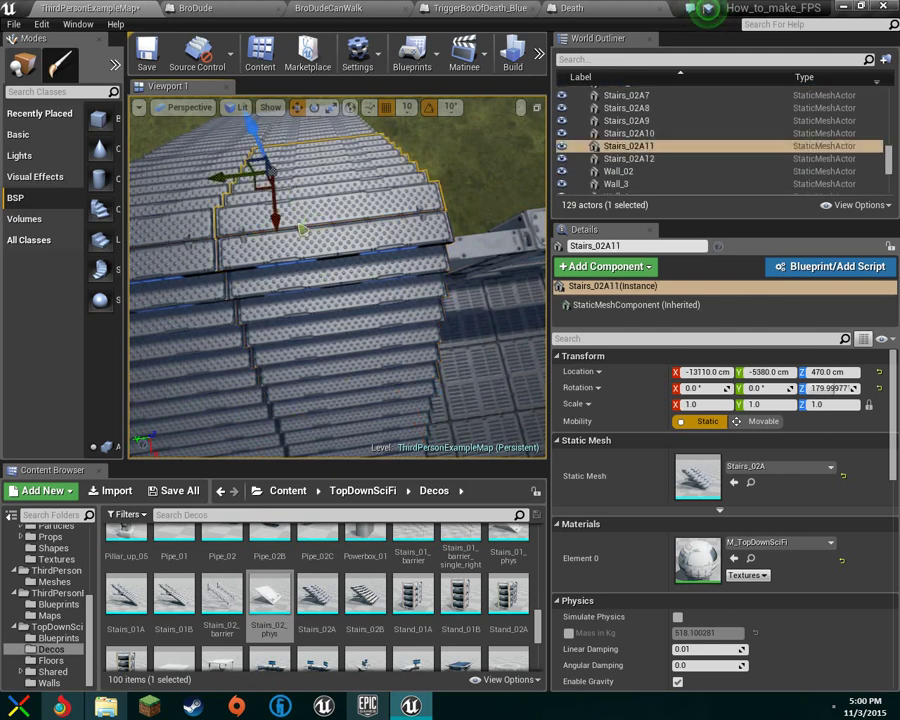
left_click(314, 281)
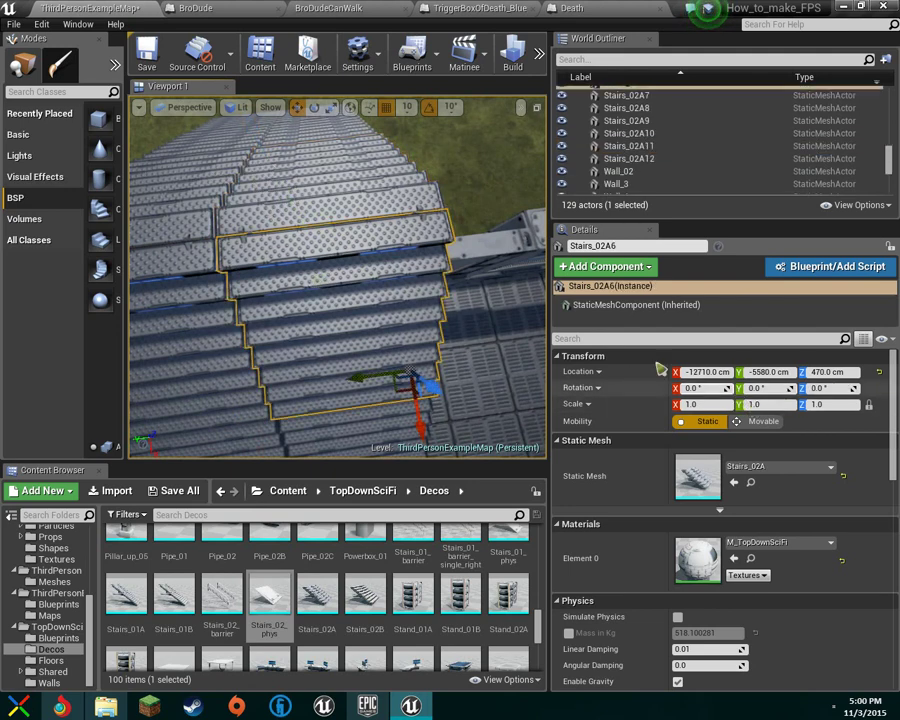
left_click(415, 213)
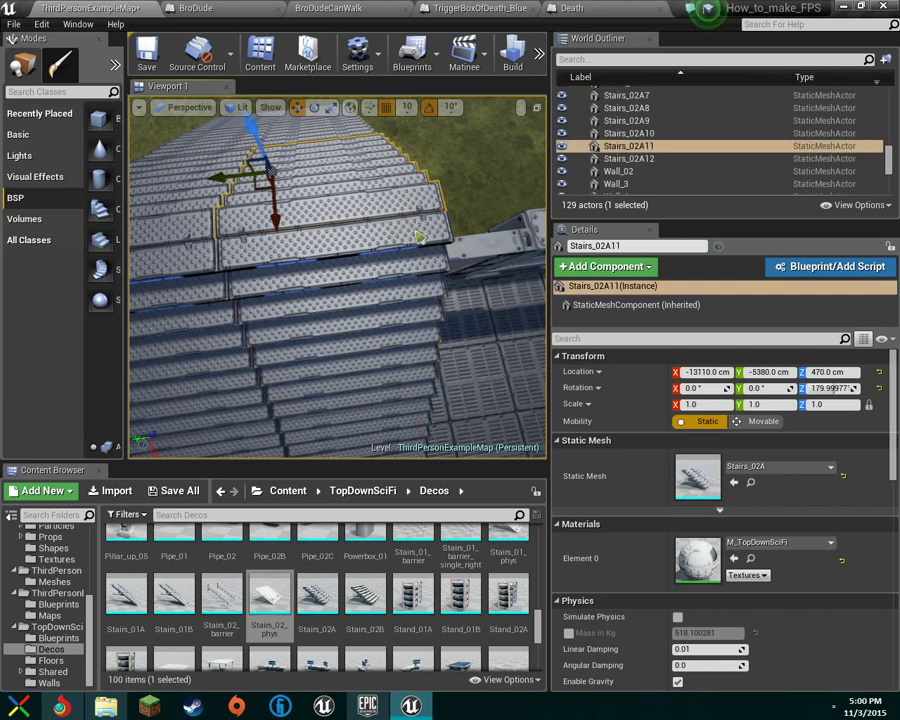
left_click(419, 237)
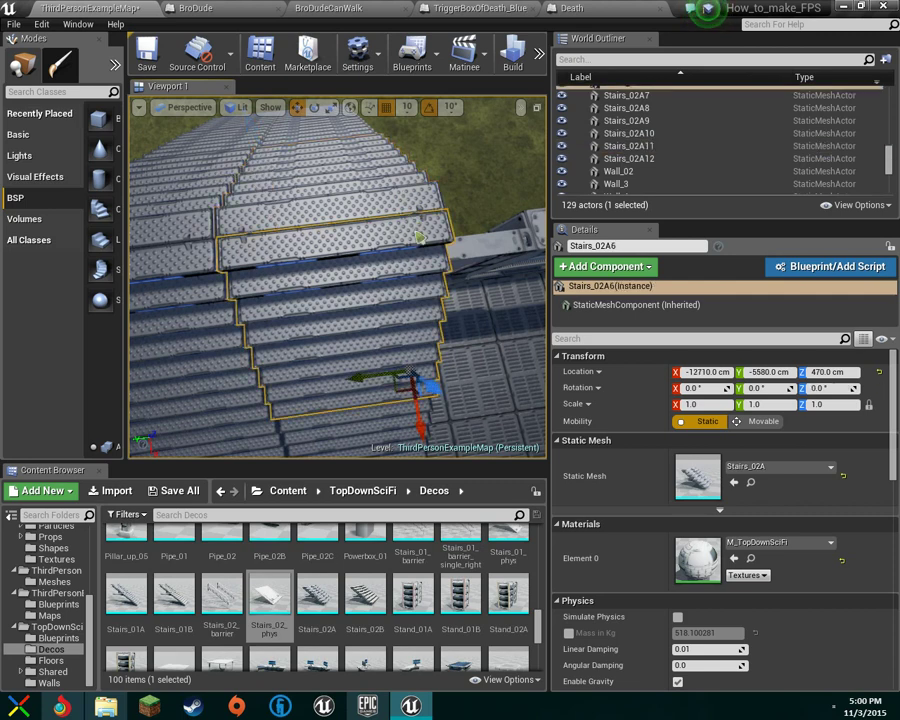
left_click(407, 235)
left_click(407, 236)
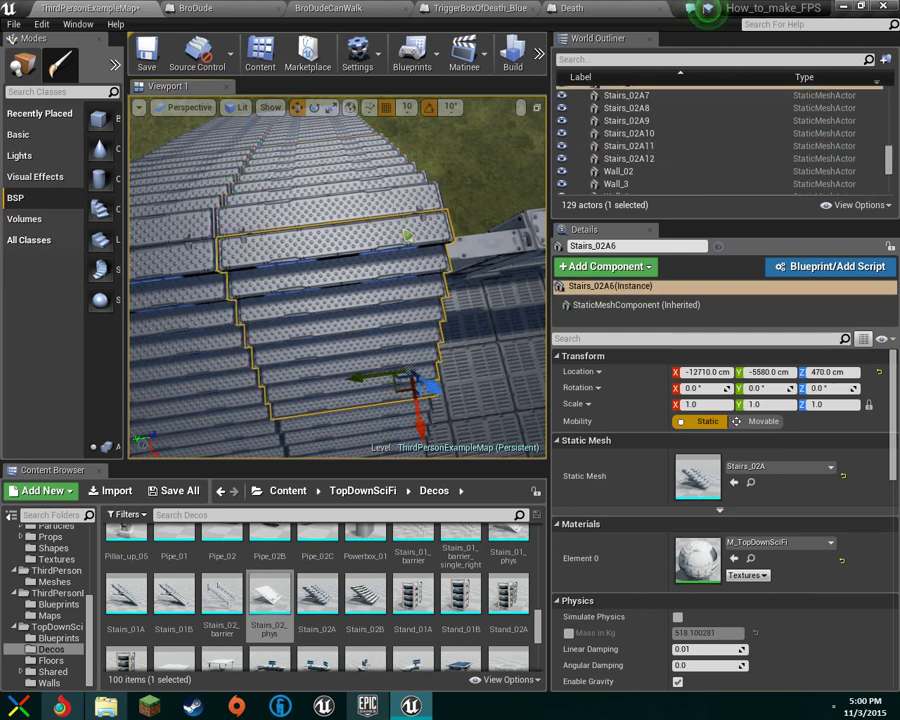
left_click(391, 203)
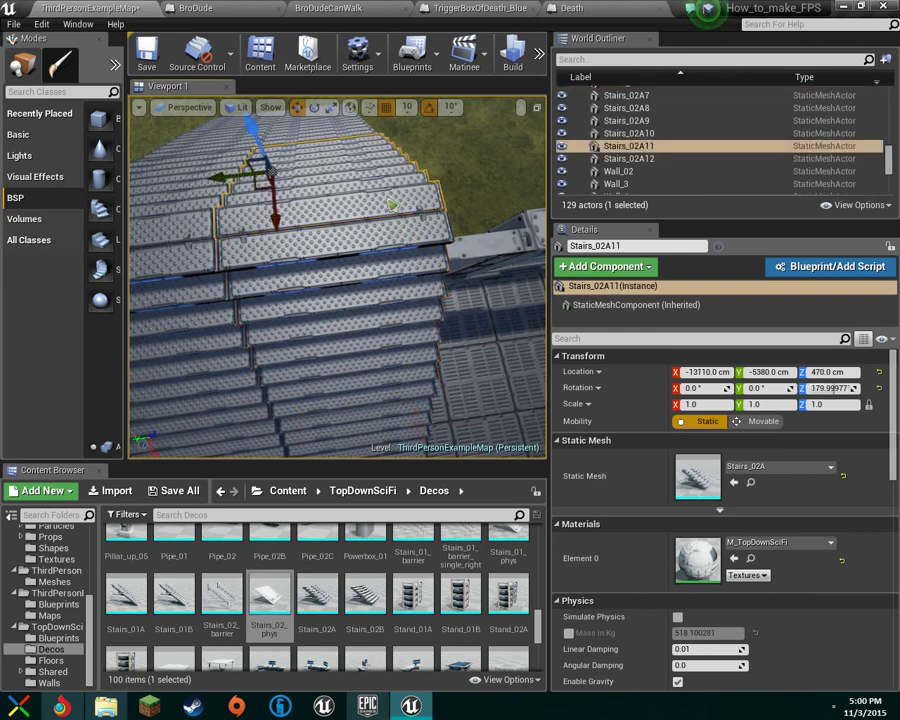
left_click(410, 302)
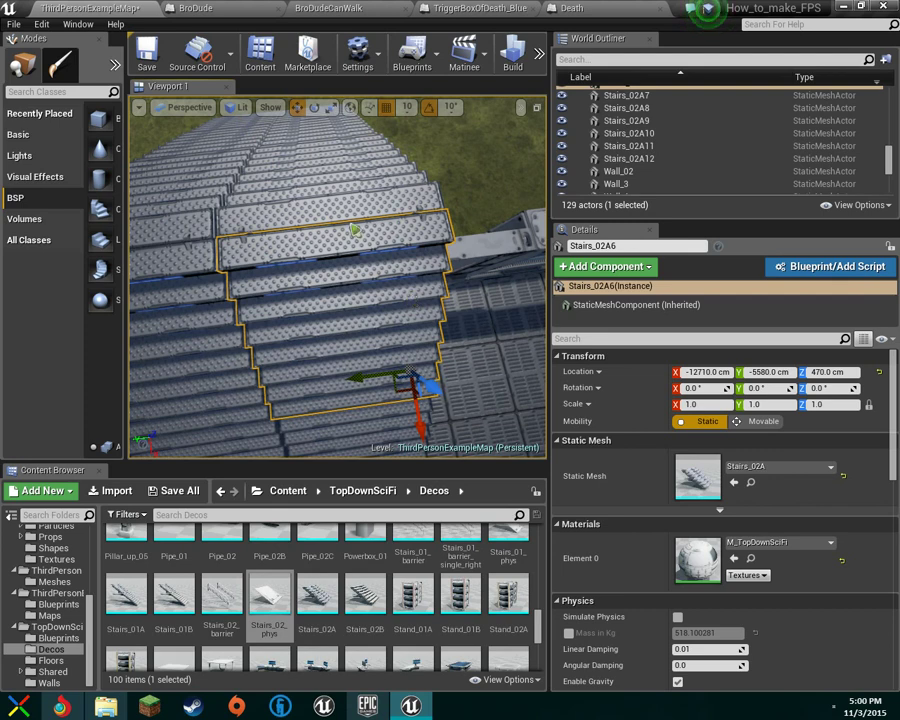
left_click(331, 237)
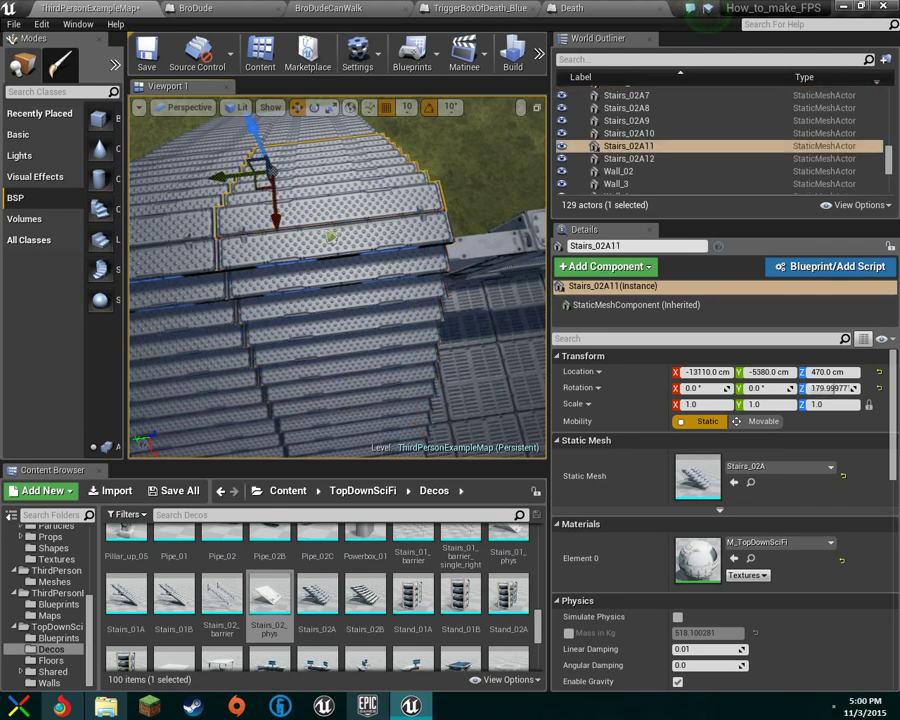
left_click(328, 300)
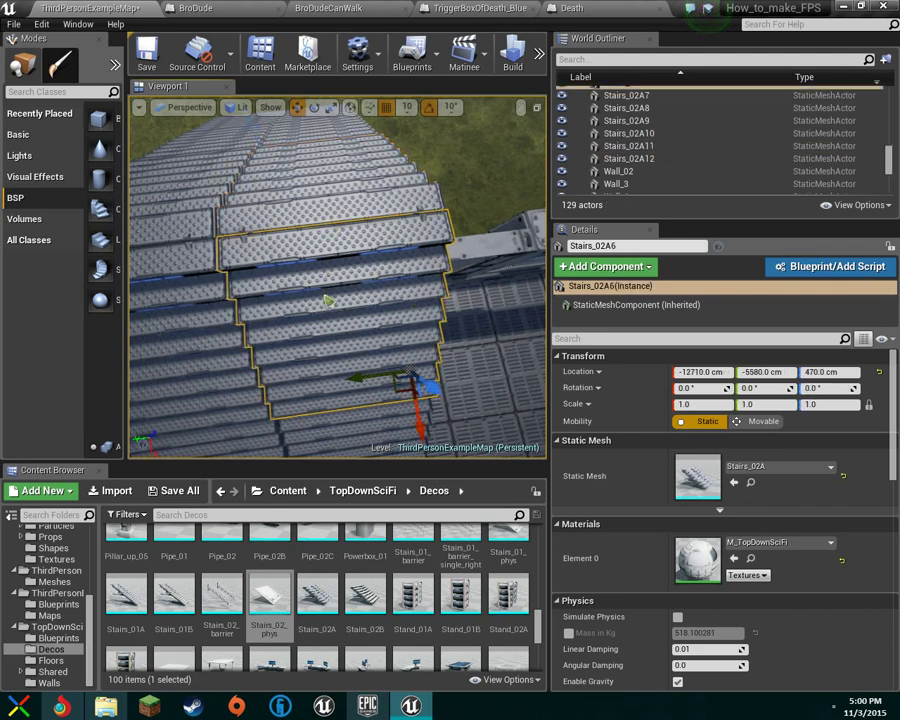
left_click(348, 203)
left_click(345, 285)
left_click(759, 373)
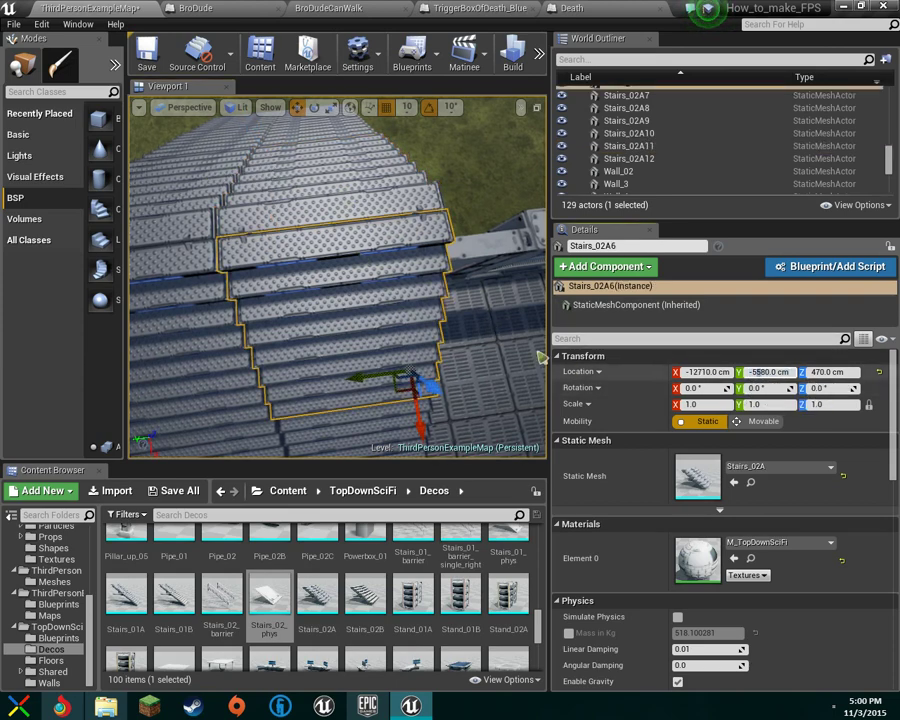
Try setting the Y location of the inner staircase's three edge-column pieces to -5380 cm, and undo the move.
mouse_move(404, 342)
right_mouse_down()
mouse_move(380, 375)
mouse_move(404, 336)
right_mouse_up()
key("s")
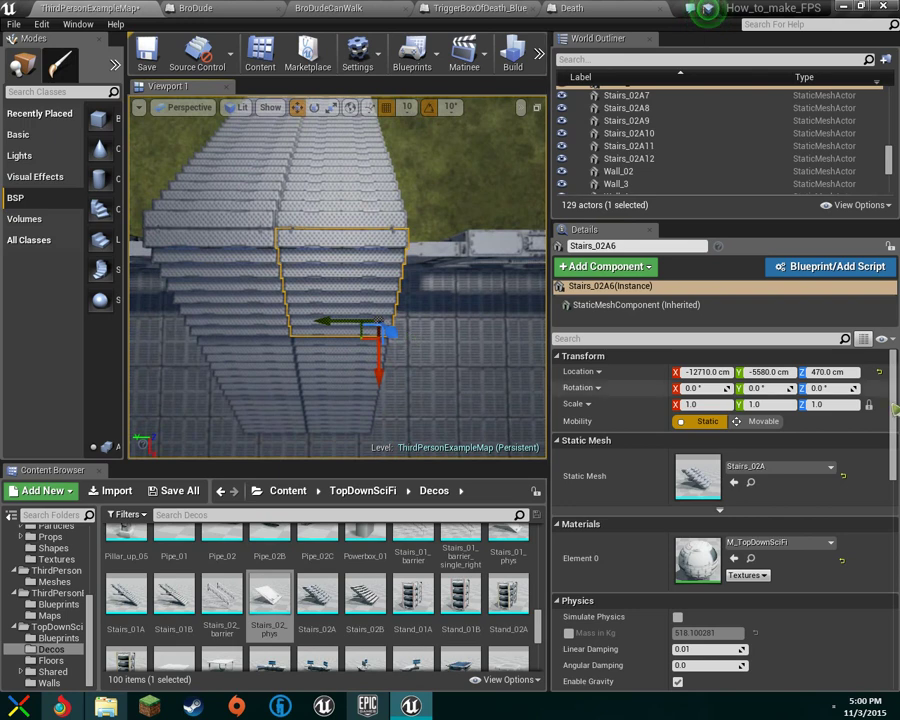
left_click(344, 385, "ctrl")
left_click(341, 420, "ctrl")
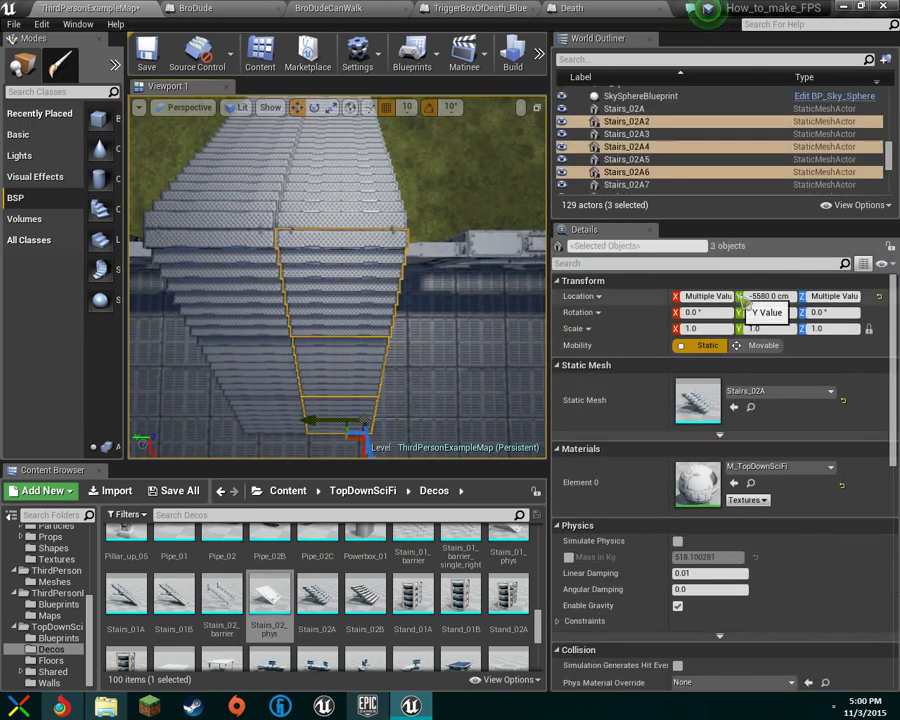
left_click(766, 296)
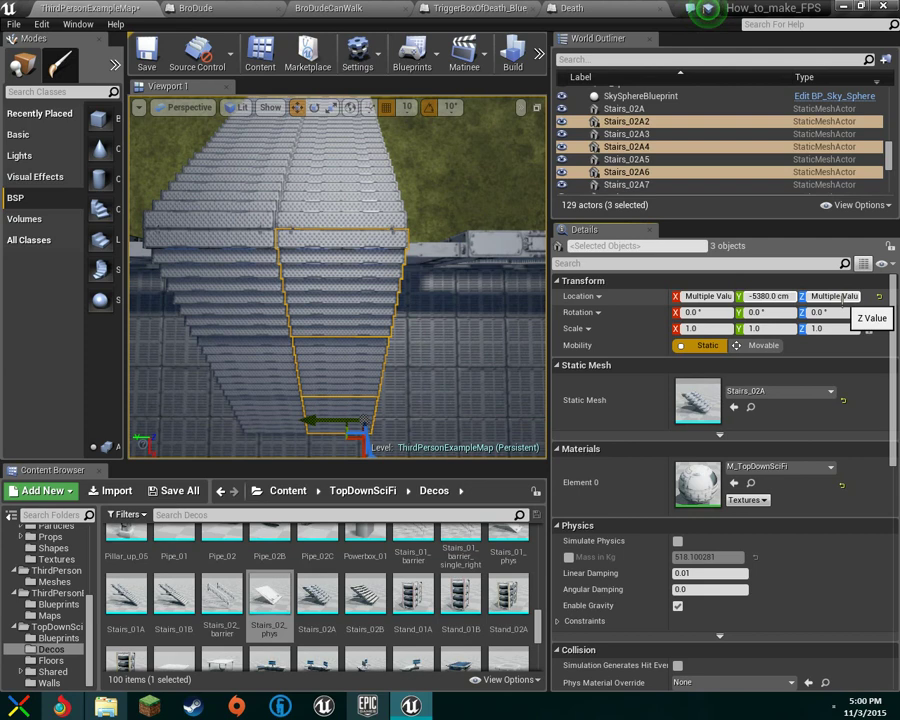
key("Return")
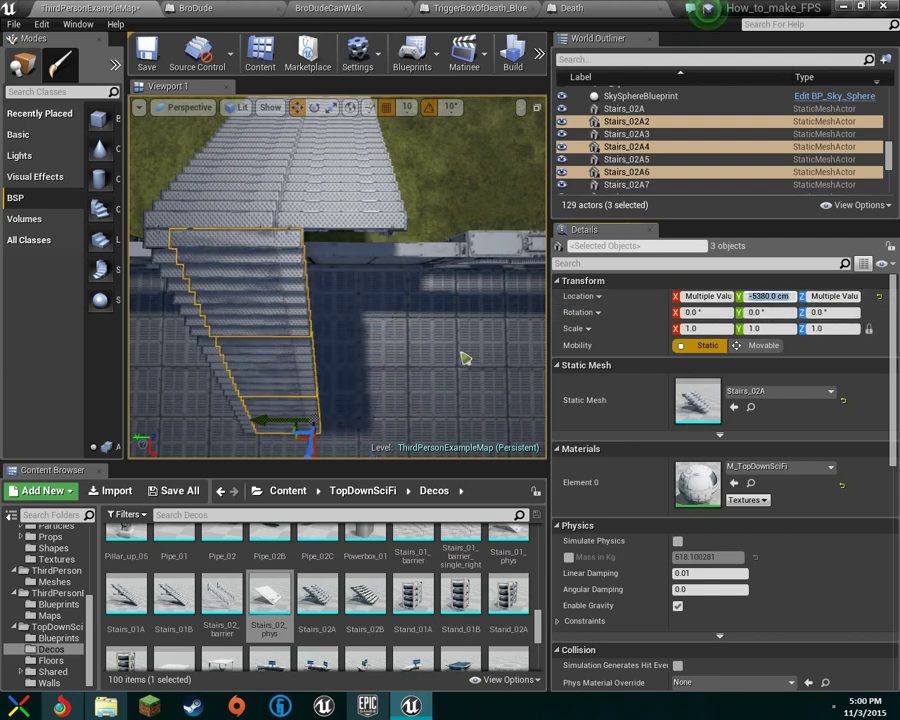
key("ctrl+z")
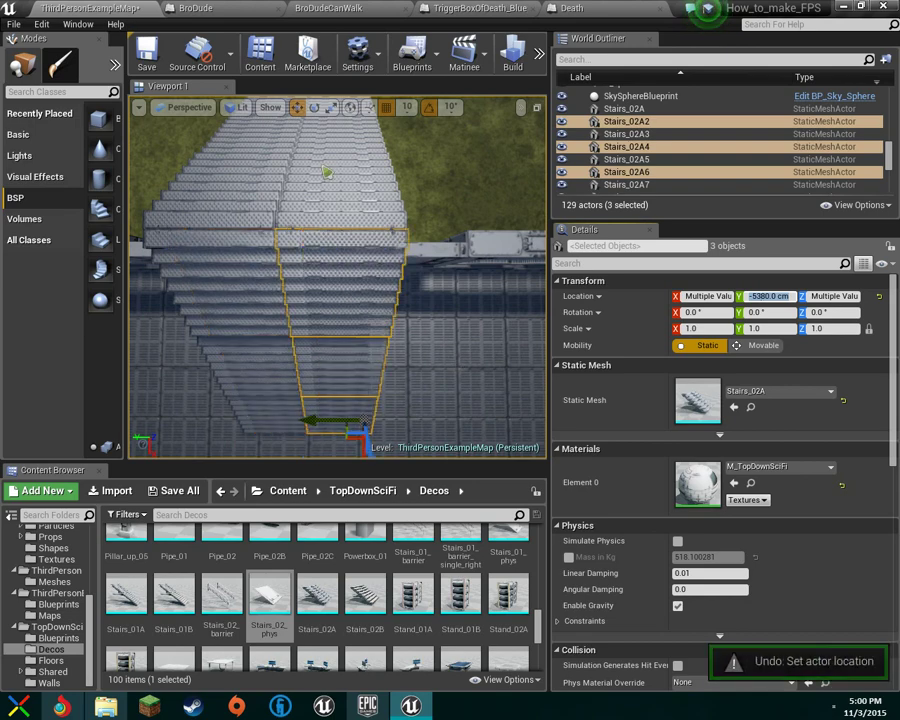
left_click(328, 282)
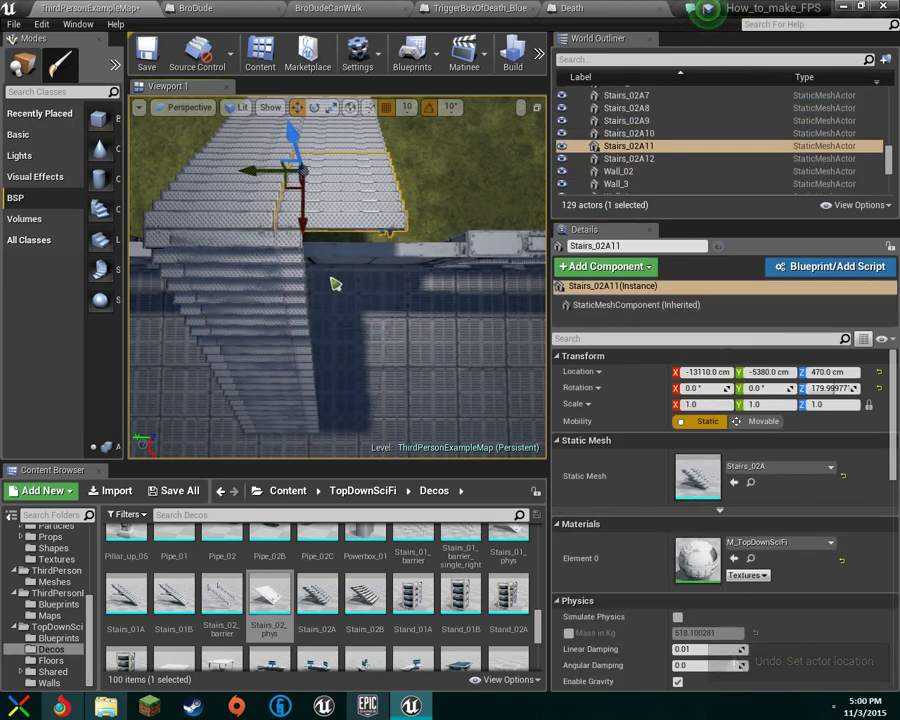
key("ctrl+z")
key("ctrl+z")
Recheck the locations of the adjoining outer and inner top edge pieces.
left_click(361, 200)
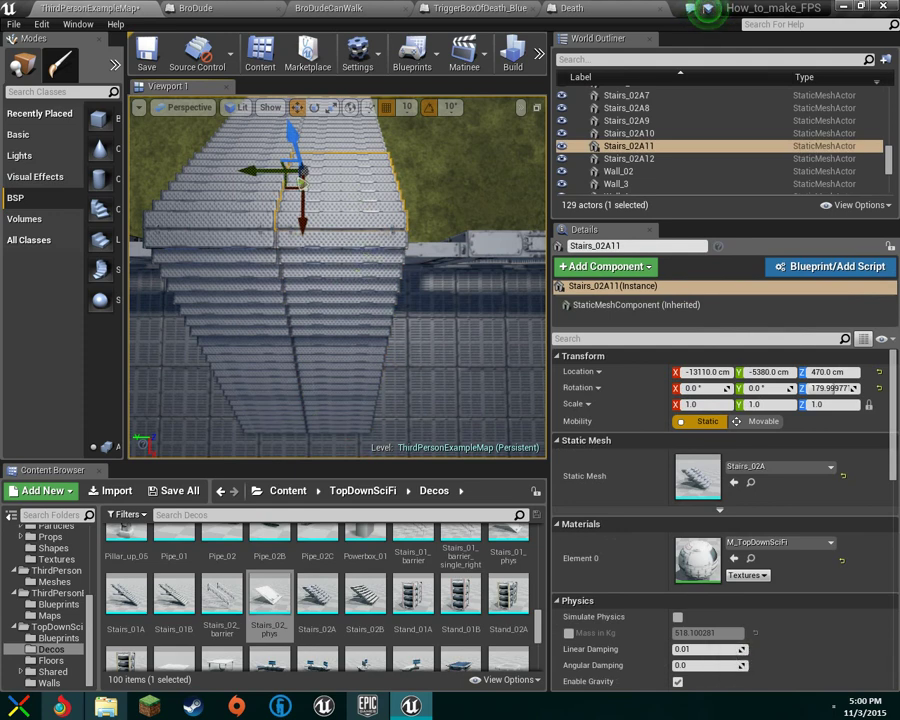
left_click_drag(266, 168, 269, 167)
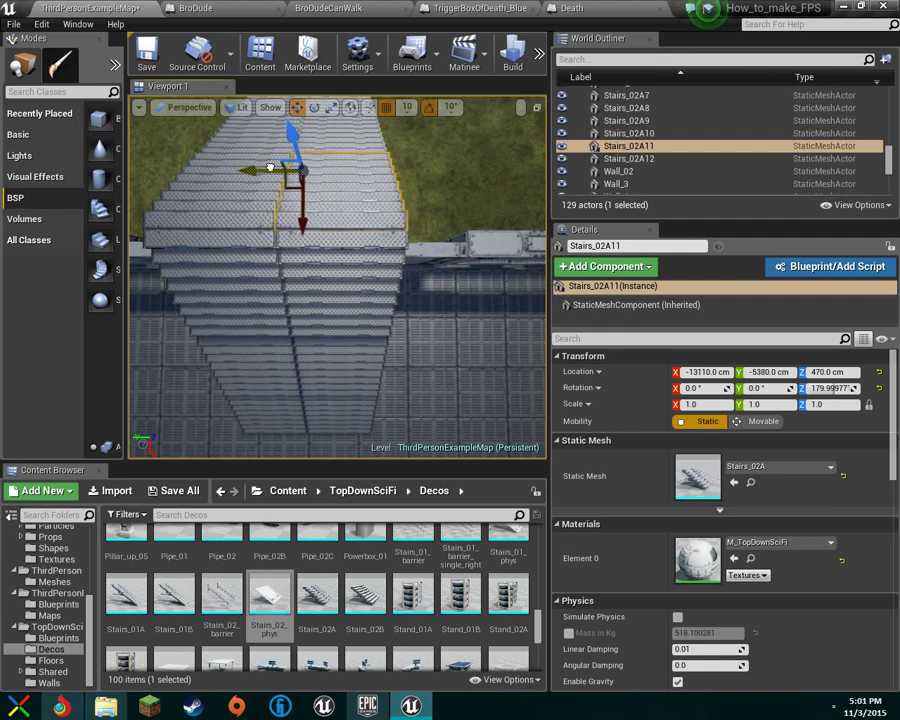
left_click(325, 267)
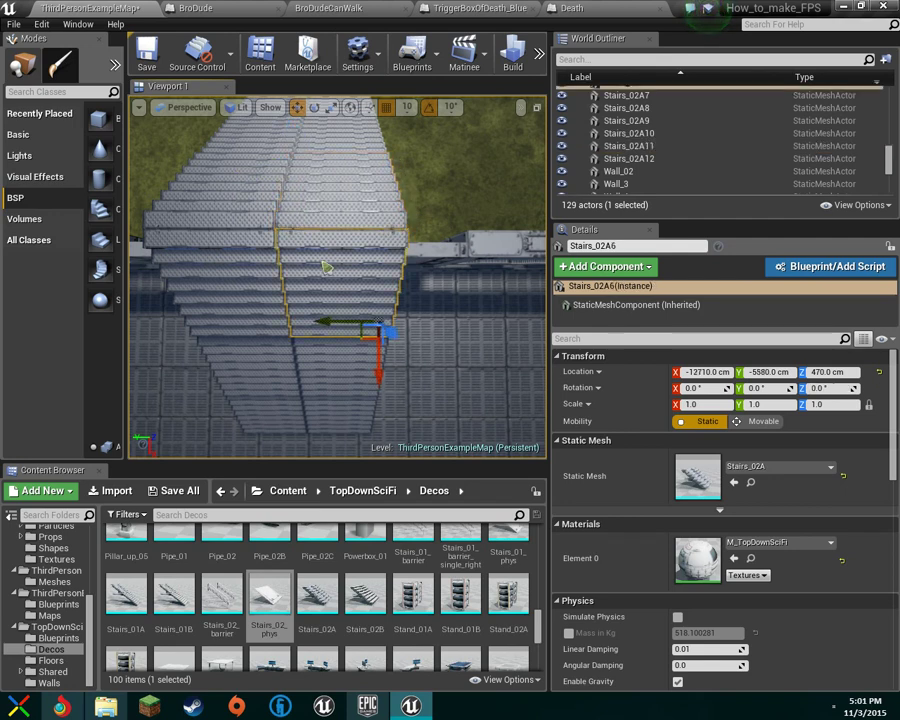
Select all twelve Stairs_02A pieces of the staircase crossing the wall and duplicate them.
left_click(301, 193)
right_click_drag(316, 242, 478, 250)
left_click(287, 287, "ctrl")
left_click(273, 285, "ctrl")
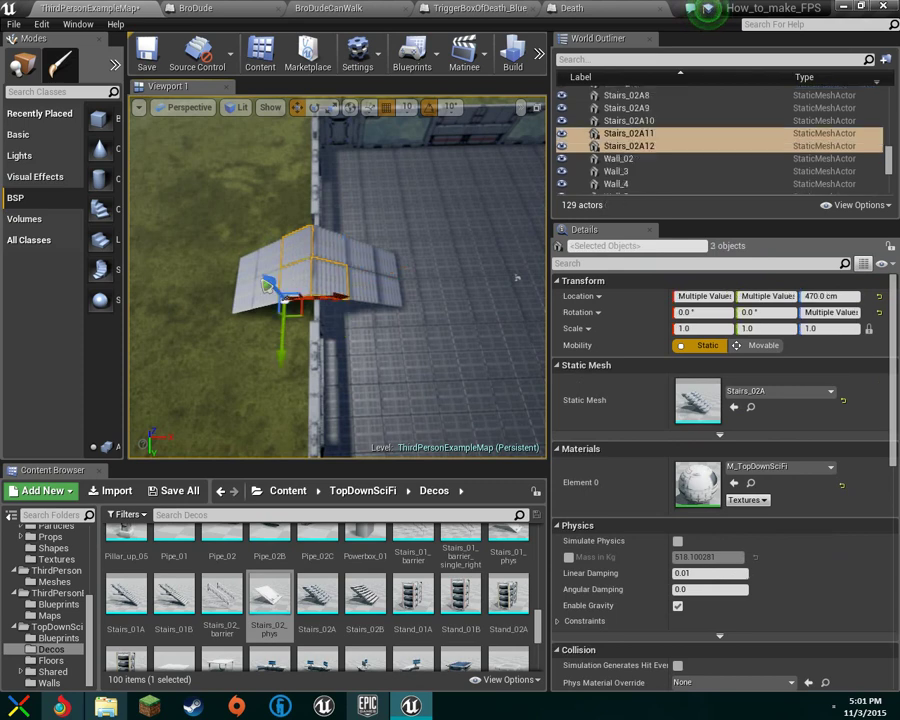
left_click(268, 284, "ctrl")
left_click(265, 284, "ctrl")
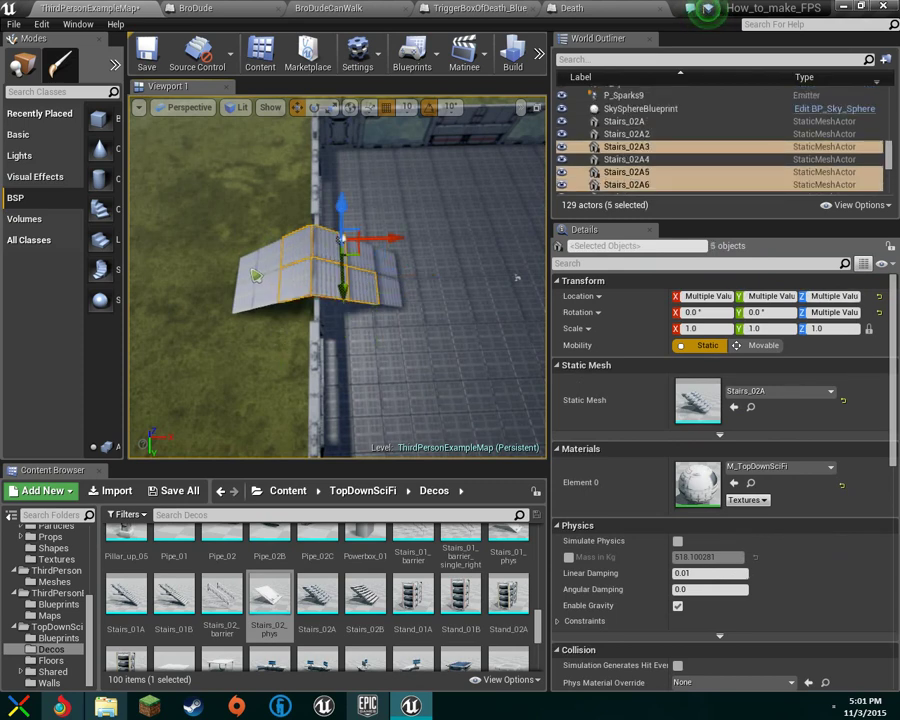
left_click(256, 275, "ctrl")
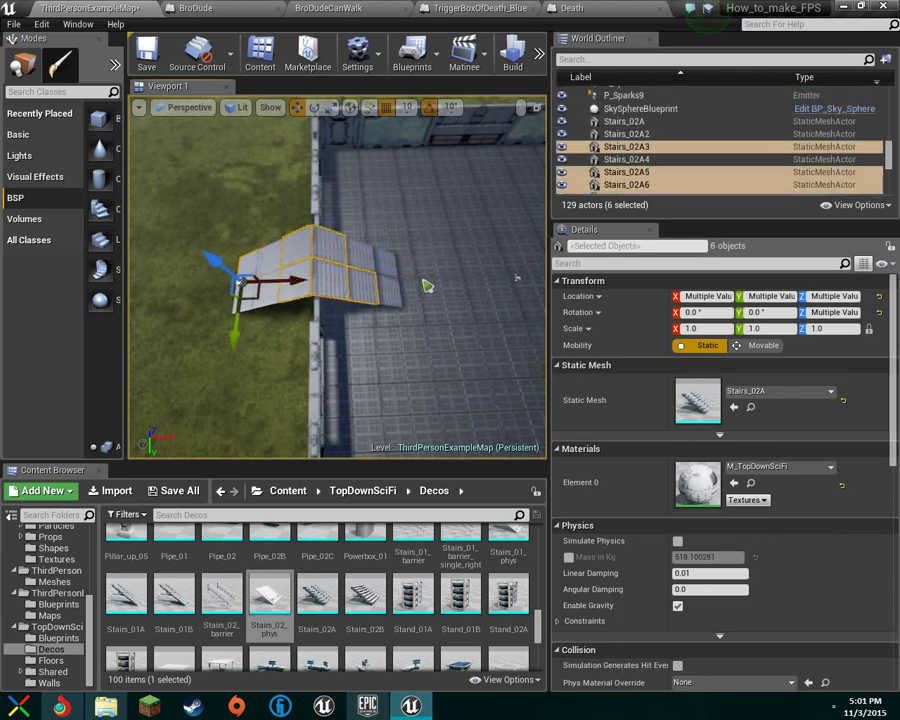
left_click(375, 262, "ctrl")
left_click(268, 270, "ctrl")
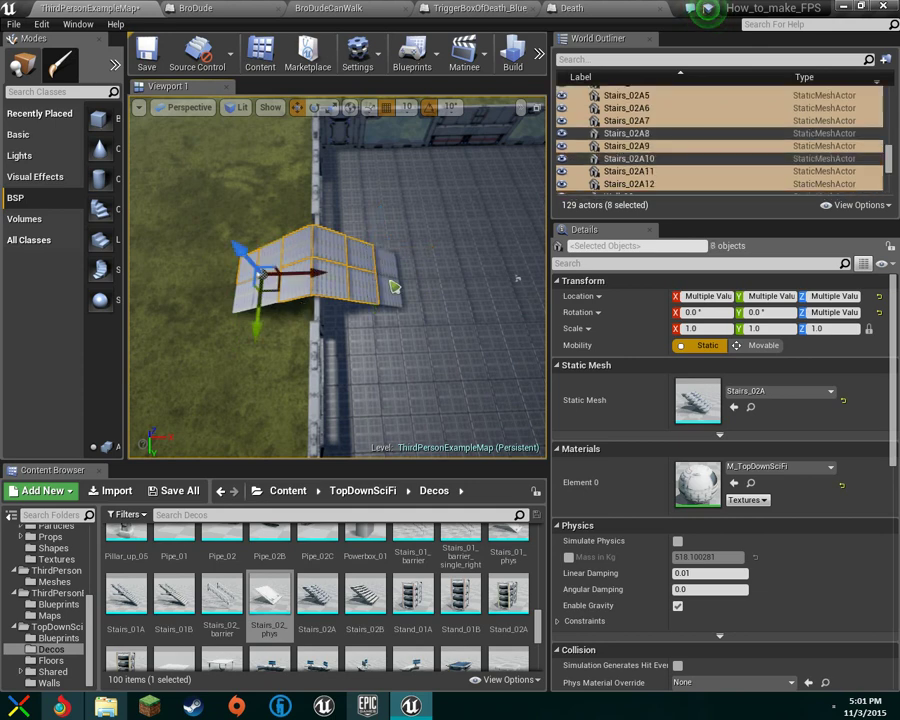
left_click(380, 295, "ctrl")
left_click(247, 297, "ctrl")
left_click(388, 268, "ctrl")
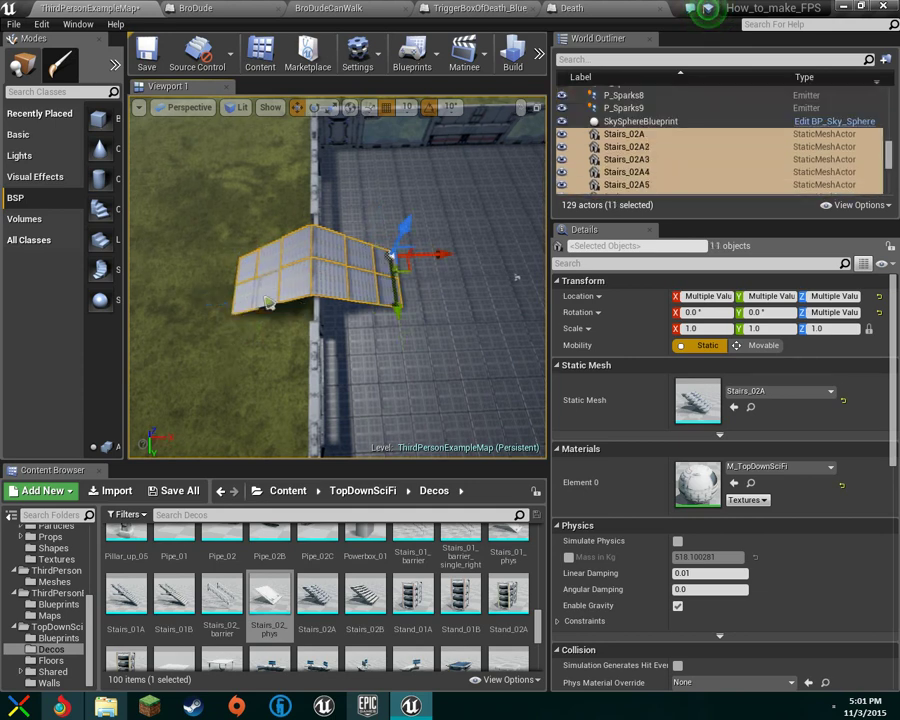
left_click(267, 297, "ctrl")
right_click_drag(267, 297, 400, 308)
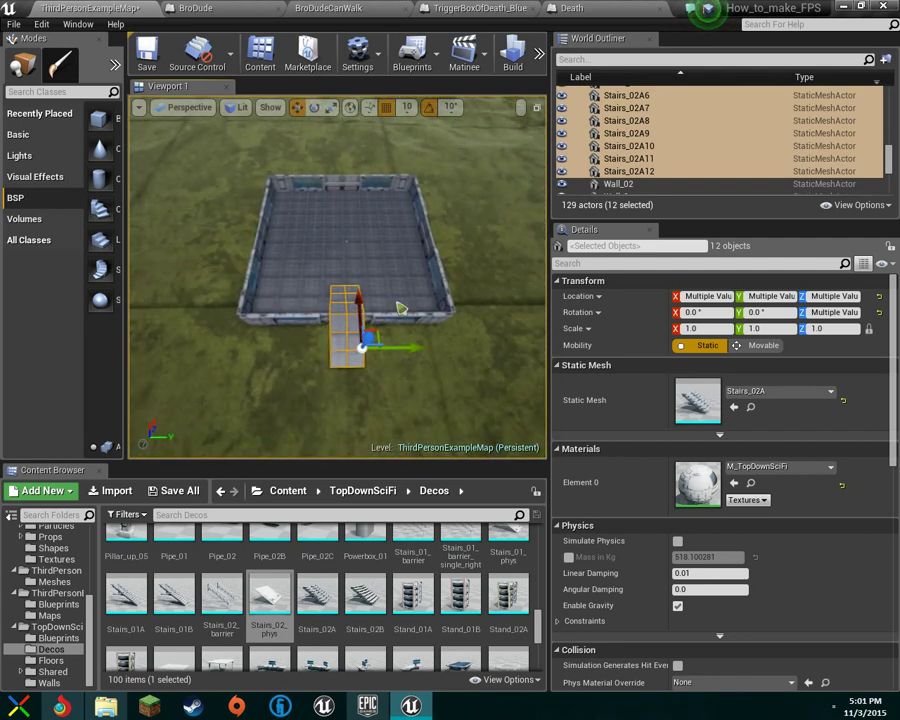
key("ctrl+w")
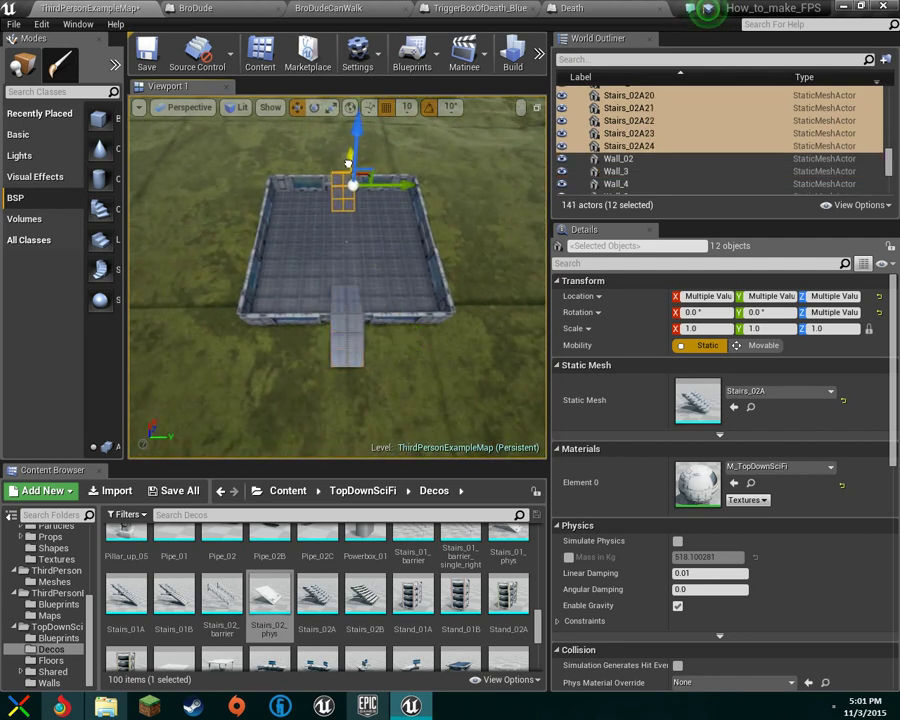
Move the duplicated staircase across the arena so its peak straddles the opposite wall.
right_click_drag(354, 173, 462, 150)
right_click_drag(360, 267, 422, 228)
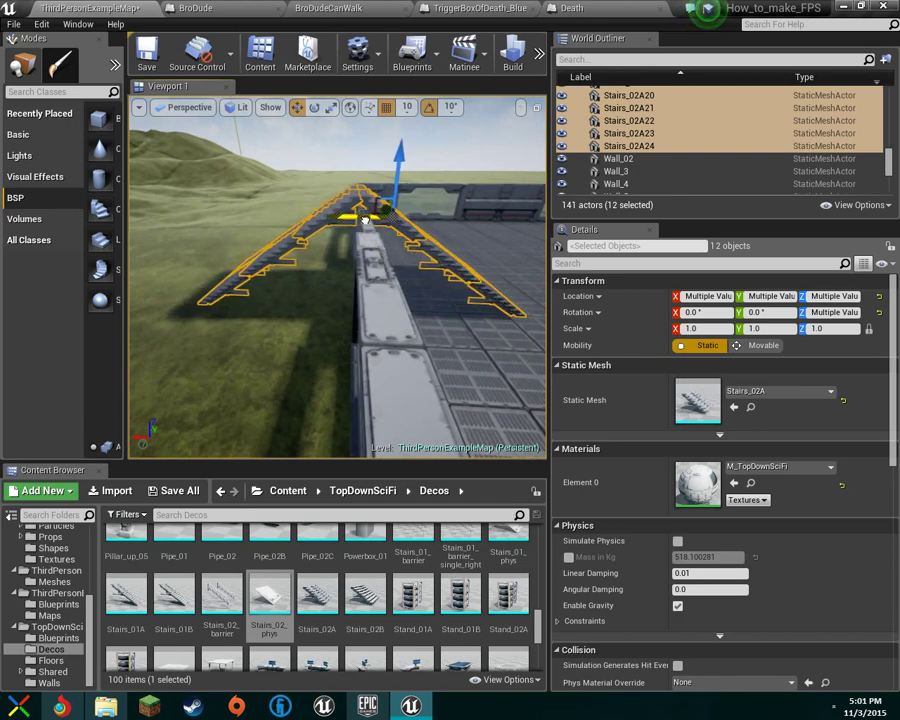
right_click_drag(370, 216, 500, 196)
right_click_drag(326, 259, 376, 262)
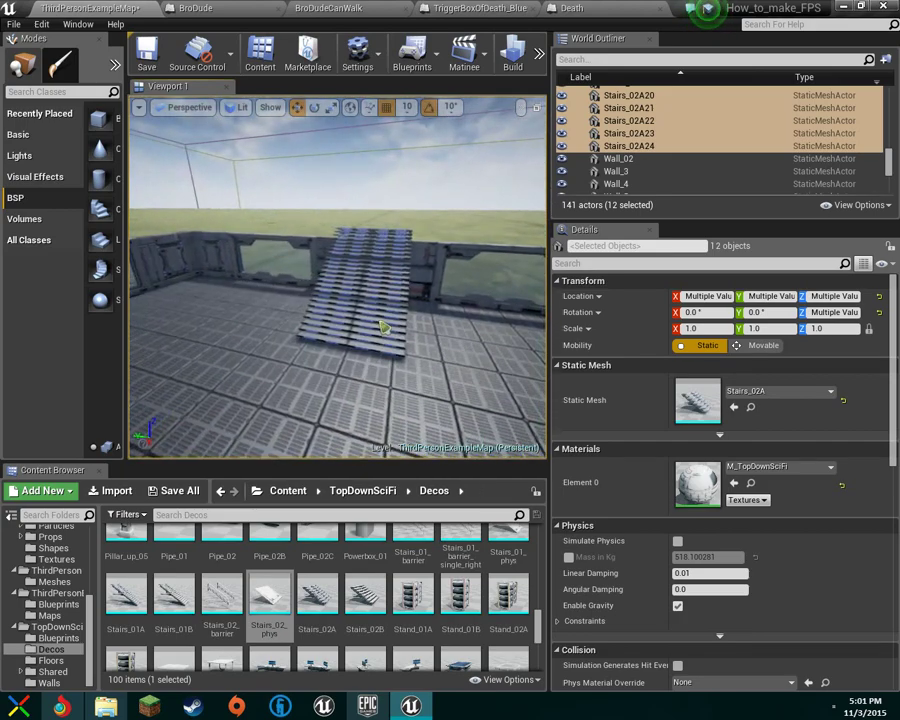
Add the original staircase's six pieces inside the arena to the selection of duplicated pieces.
left_click(381, 324, "ctrl")
left_click(320, 319, "ctrl")
left_click(340, 279, "ctrl")
left_click(380, 277, "ctrl")
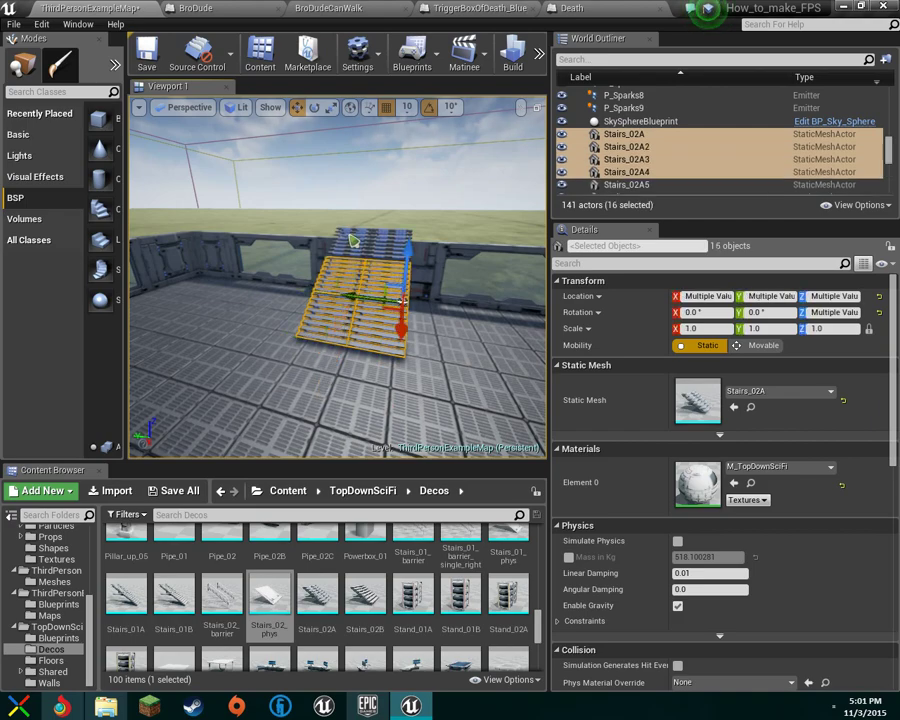
left_click(350, 241, "ctrl")
left_click(382, 241, "ctrl")
right_click_drag(382, 241, 427, 260)
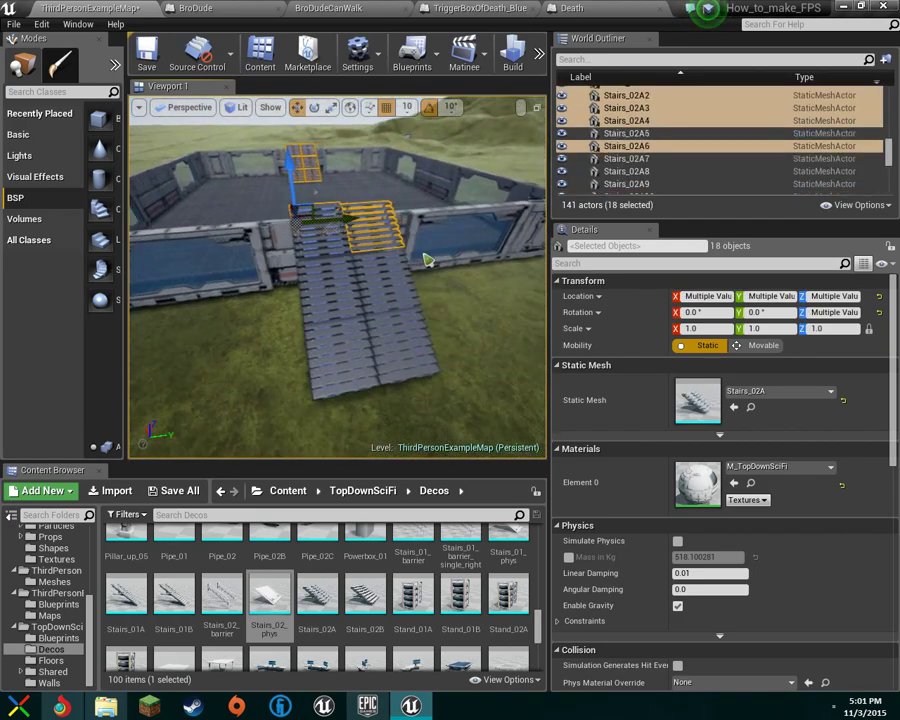
Add the original staircase's six pieces on the grass side to the selection, so both full staircases are selected.
left_click(318, 263, "ctrl")
left_click(362, 281, "ctrl")
left_click(405, 330, "ctrl")
left_click(339, 328, "ctrl")
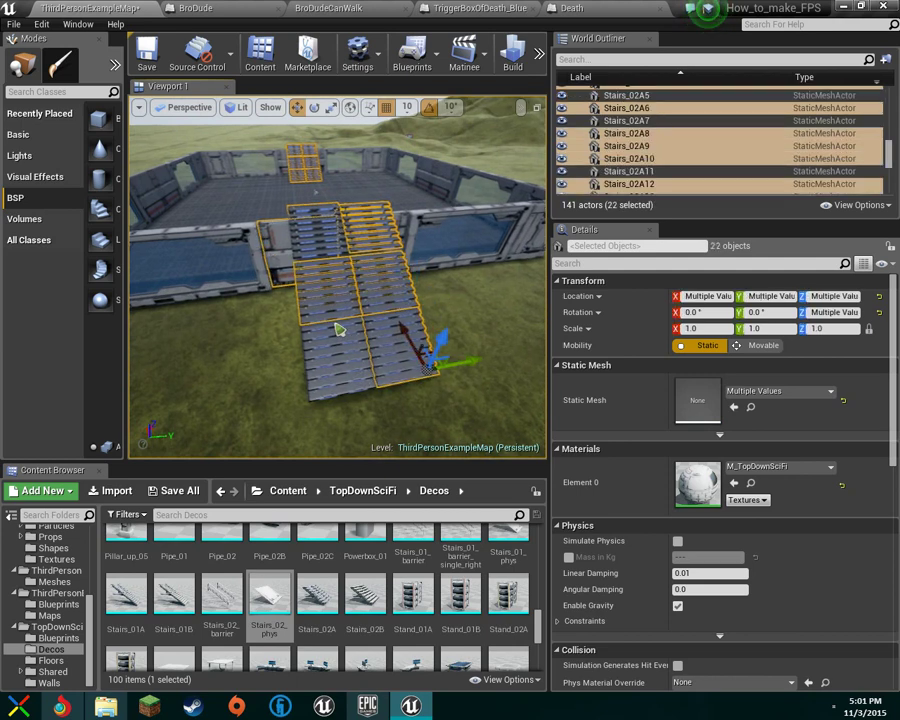
left_click(272, 236, "ctrl")
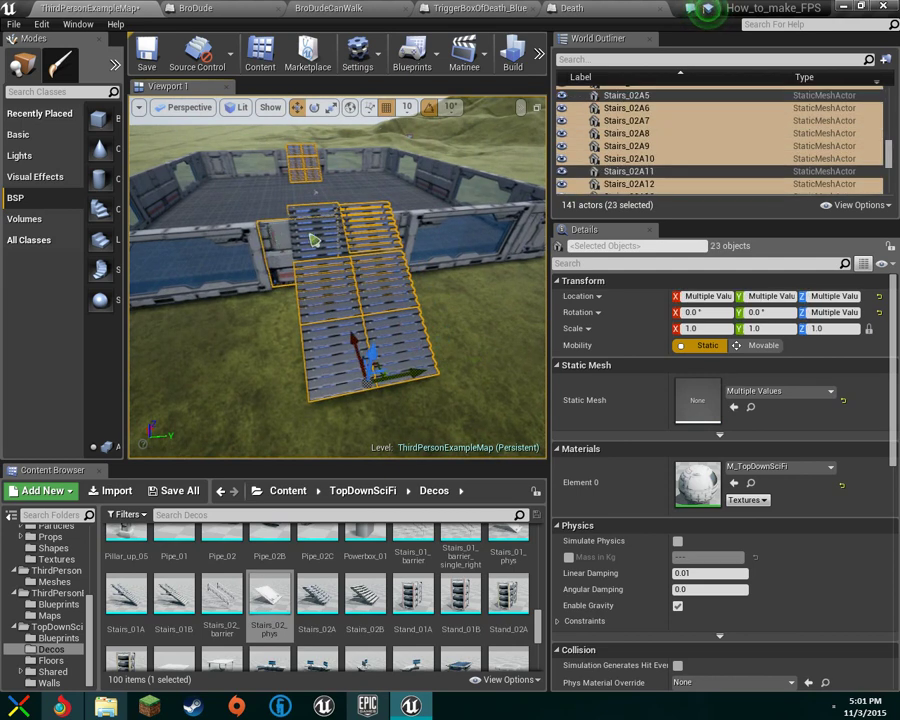
left_click(285, 249, "ctrl")
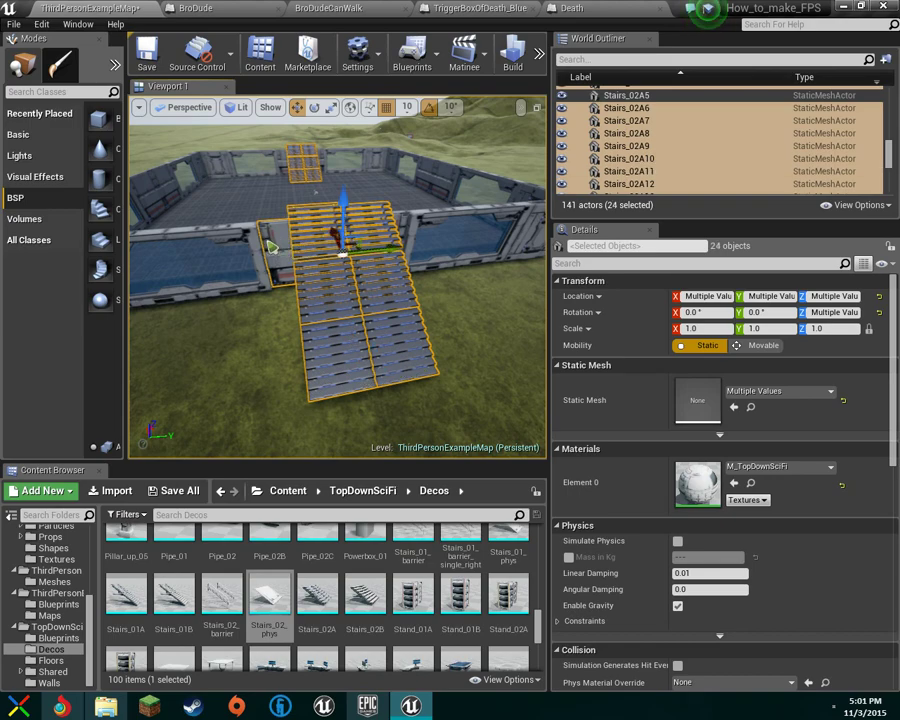
key("w")
right_click_drag(283, 268, 238, 282)
left_click(323, 270, "ctrl")
Duplicate the two selected staircases and rotate the copies a quarter turn about the vertical axis.
key("d")
key("s")
key("ctrl+w")
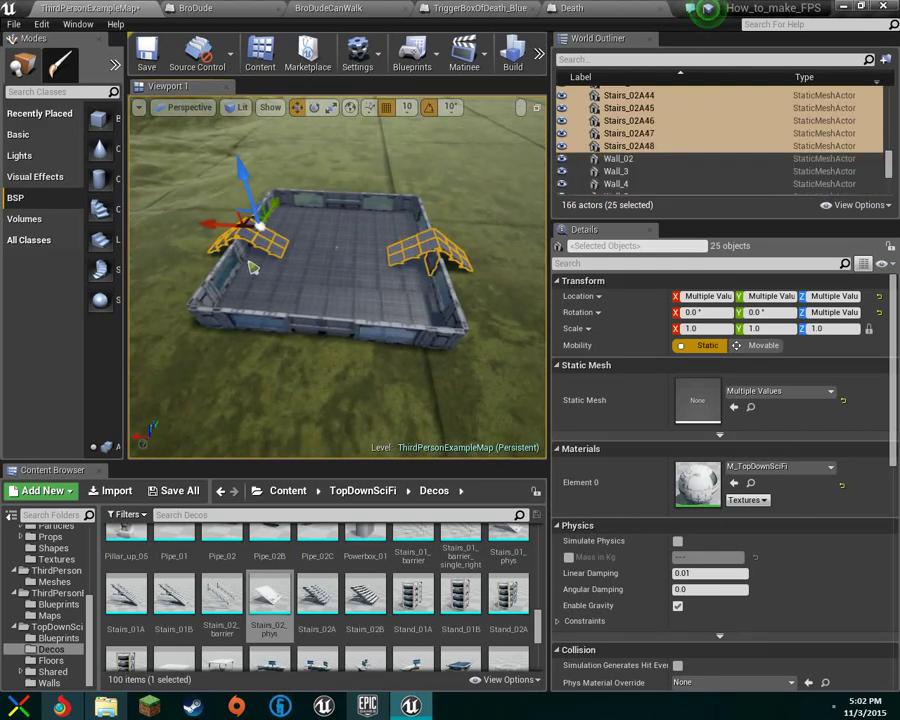
key("e")
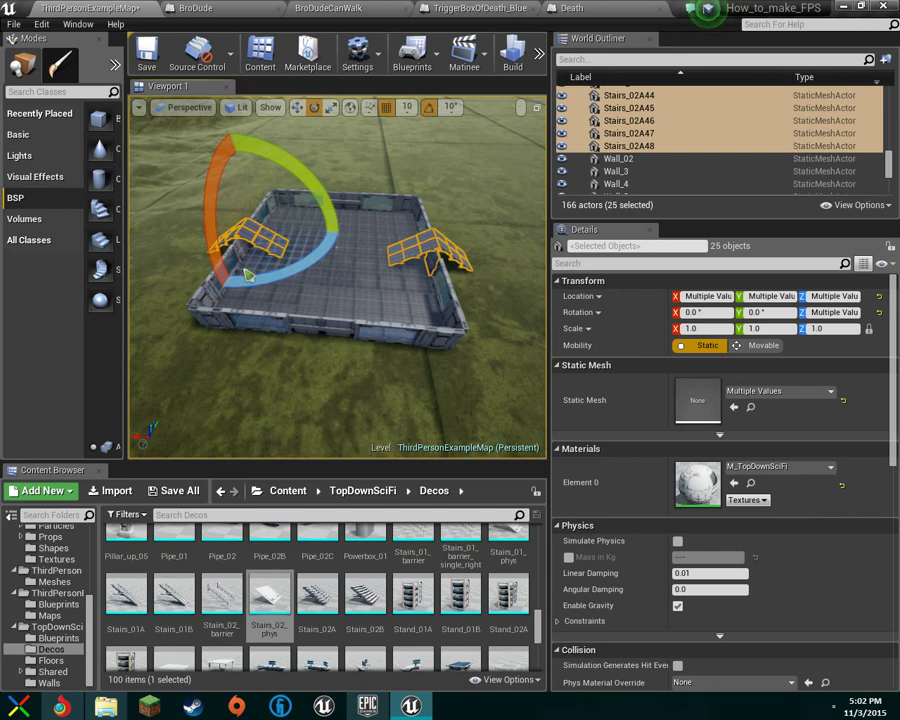
left_click_drag(272, 265, 230, 268)
left_click_drag(182, 282, 211, 293)
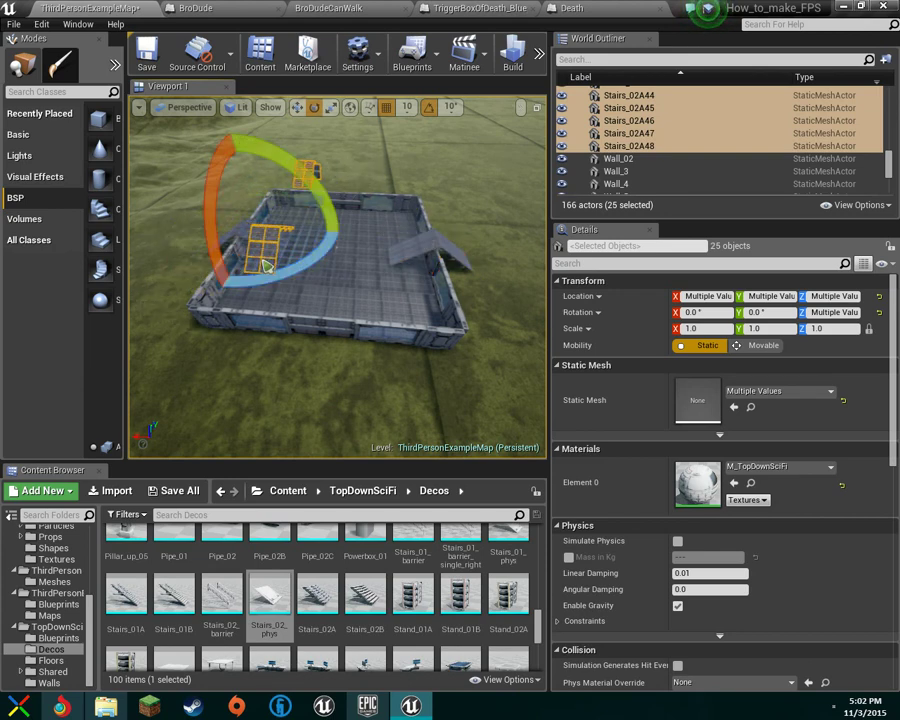
Move the rotated copies across the arena so each staircase's peak straddles one of the two remaining walls at its middle.
key("w")
left_click_drag(229, 225, 308, 232)
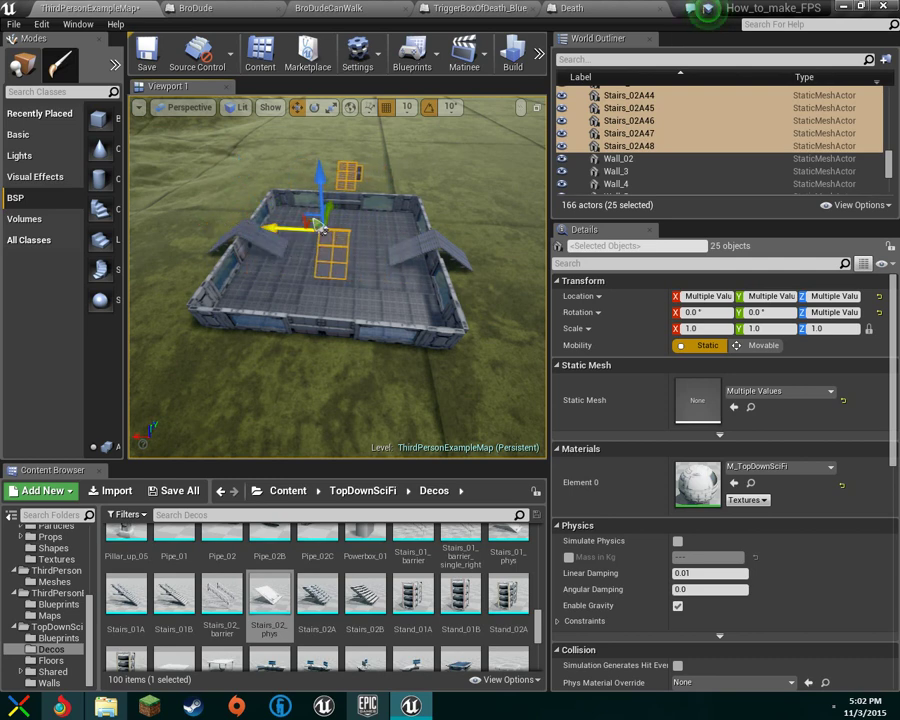
left_click_drag(333, 211, 314, 285)
right_click_drag(314, 285, 178, 284)
key("w")
key("d")
left_click_drag(357, 205, 364, 202)
Delete the stray duplicated Wall_02 piece standing inside the arena beside the new staircase.
key("s")
right_click_drag(383, 215, 440, 225)
key("w")
left_click(461, 243)
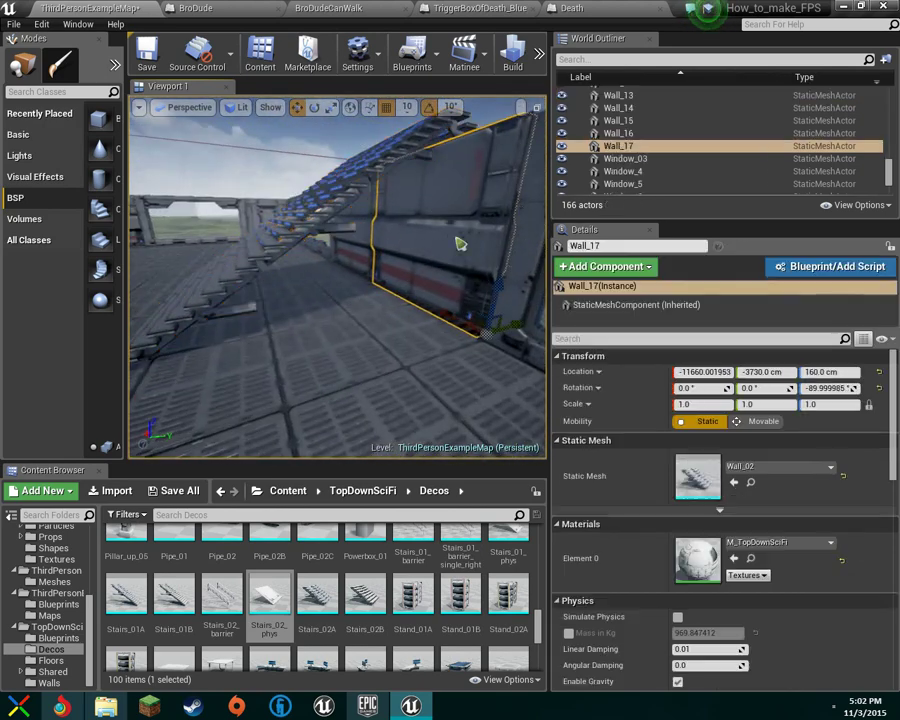
key("Delete")
right_click_drag(458, 242, 488, 201)
key("s")
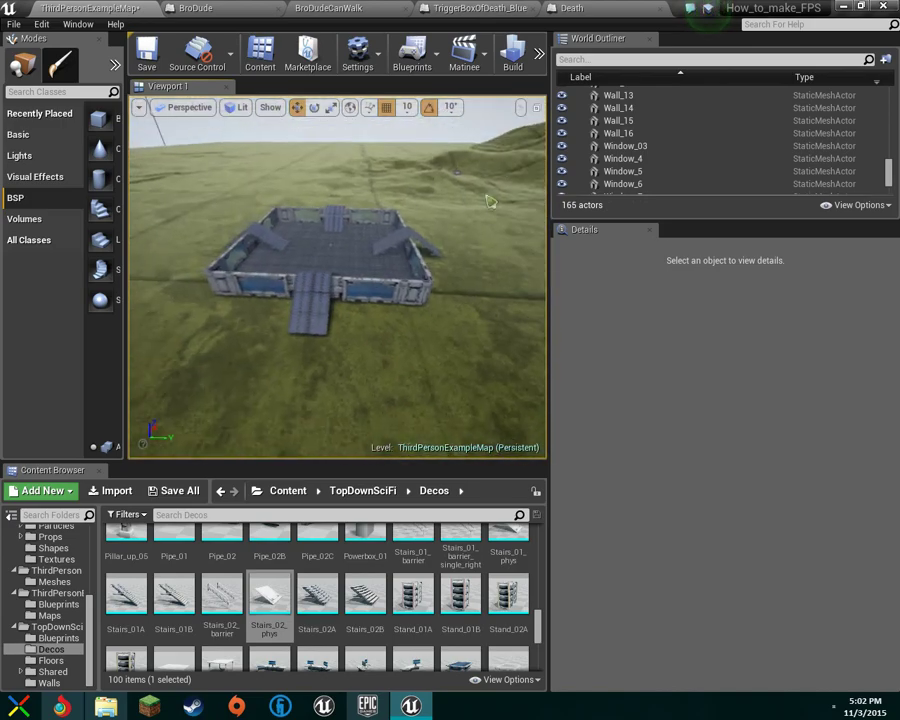
Play-test the level in the restored editor layout, climbing the staircases and walking along the top of the wall.
left_click(536, 108)
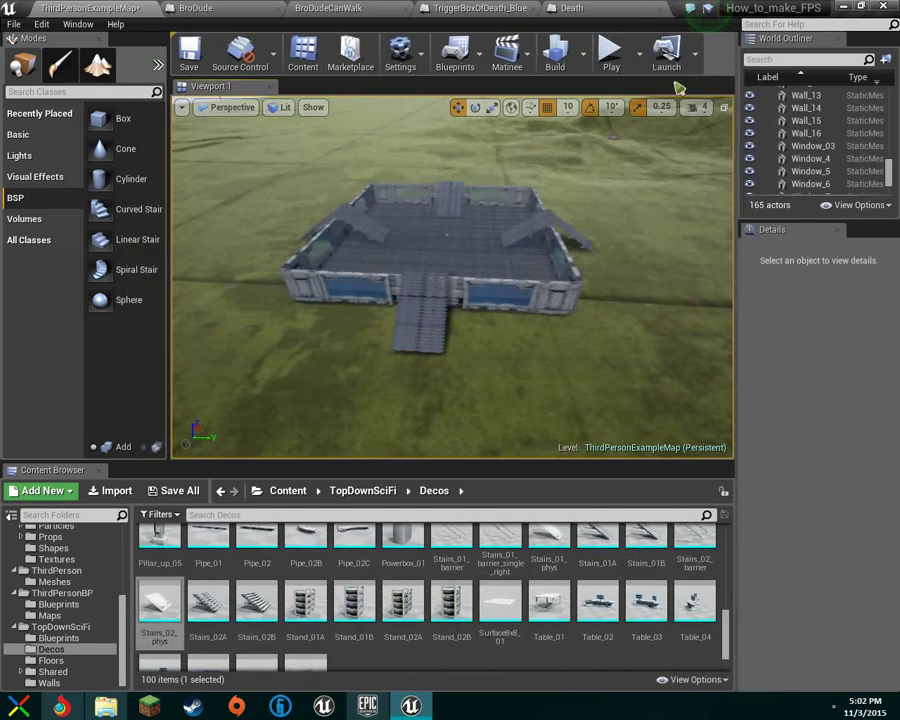
left_click(610, 54)
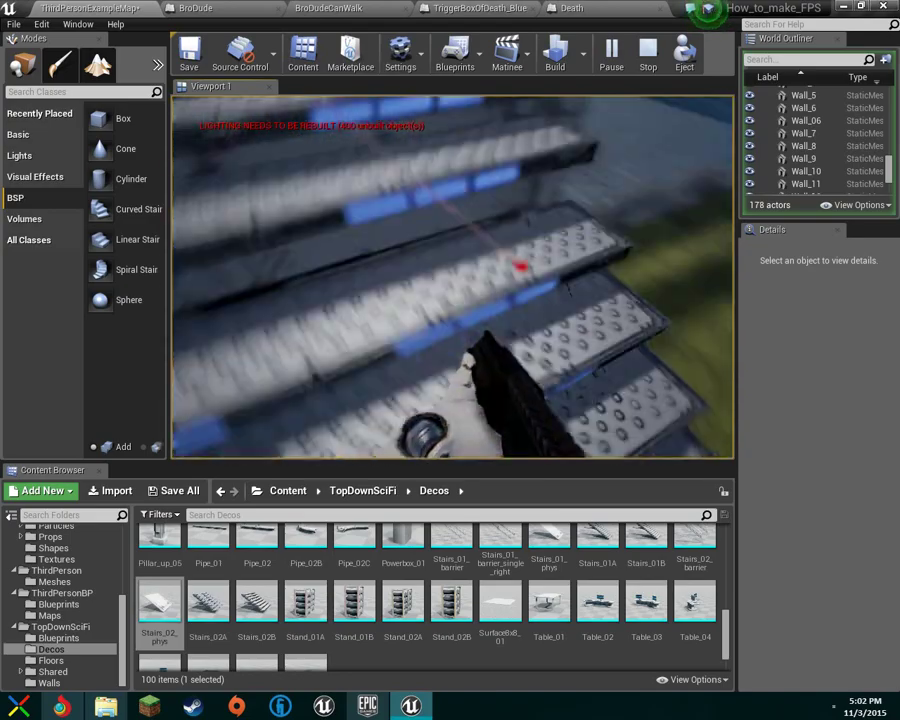
key("w")
key("s")
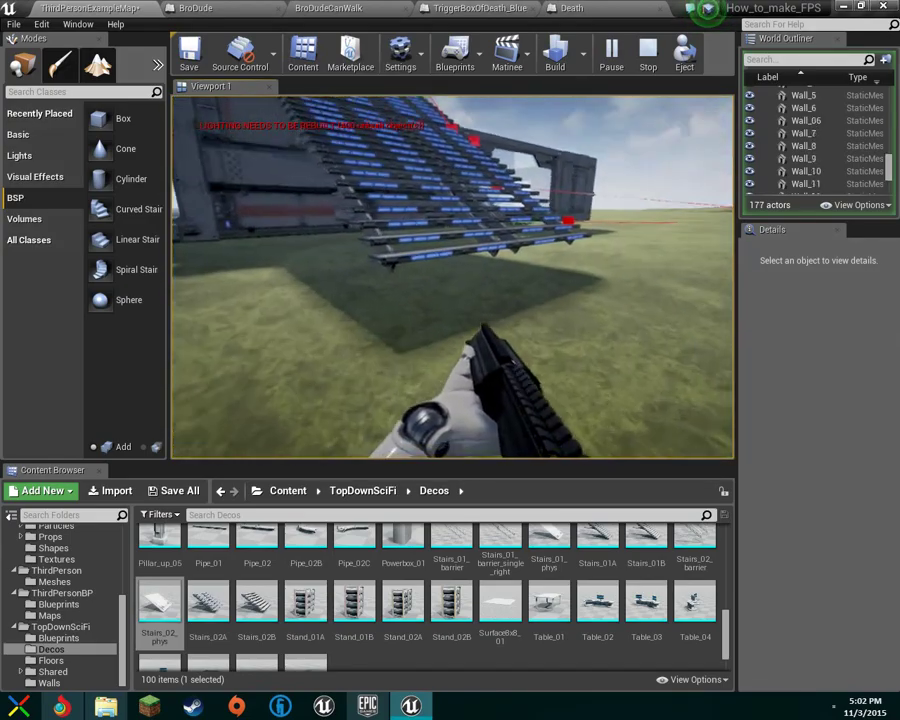
key("w")
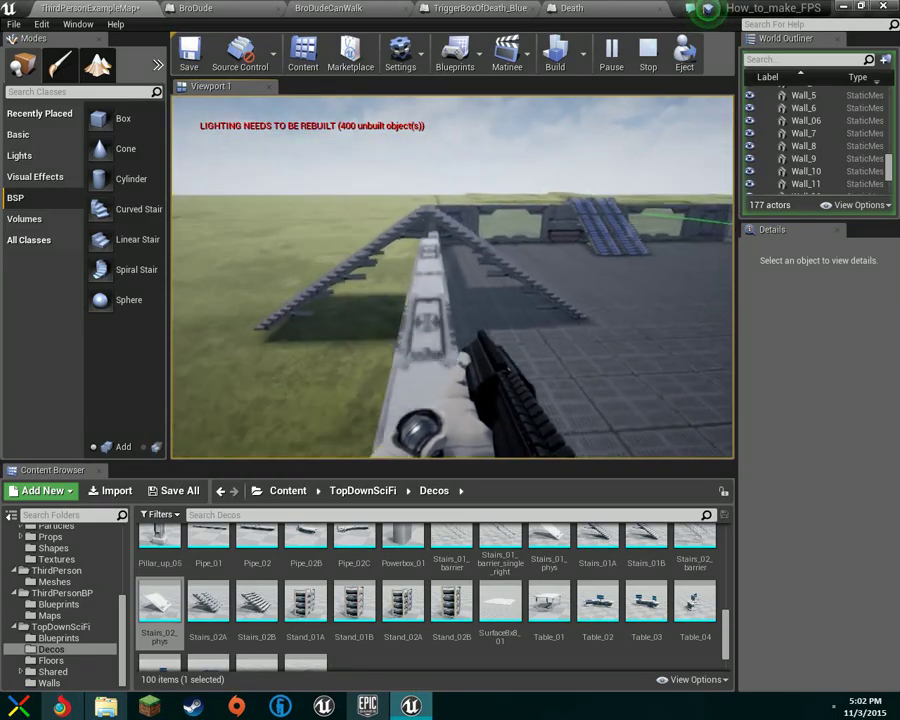
key("w")
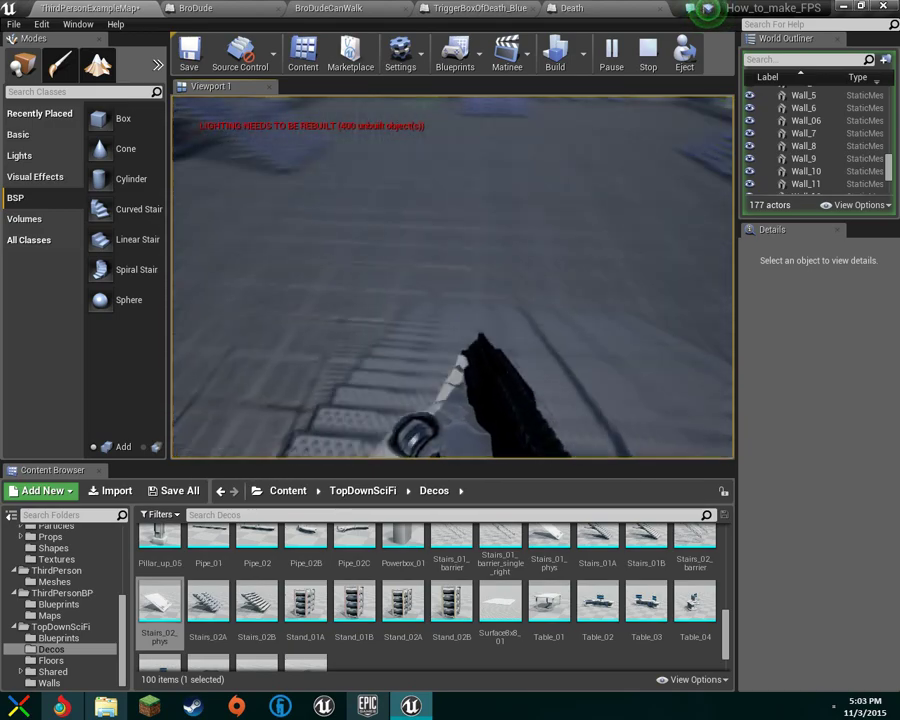
Fire the weapon at a staircase and the floor, run and jump across the arena, and end the play session.
left_click(452, 277)
left_click(452, 277)
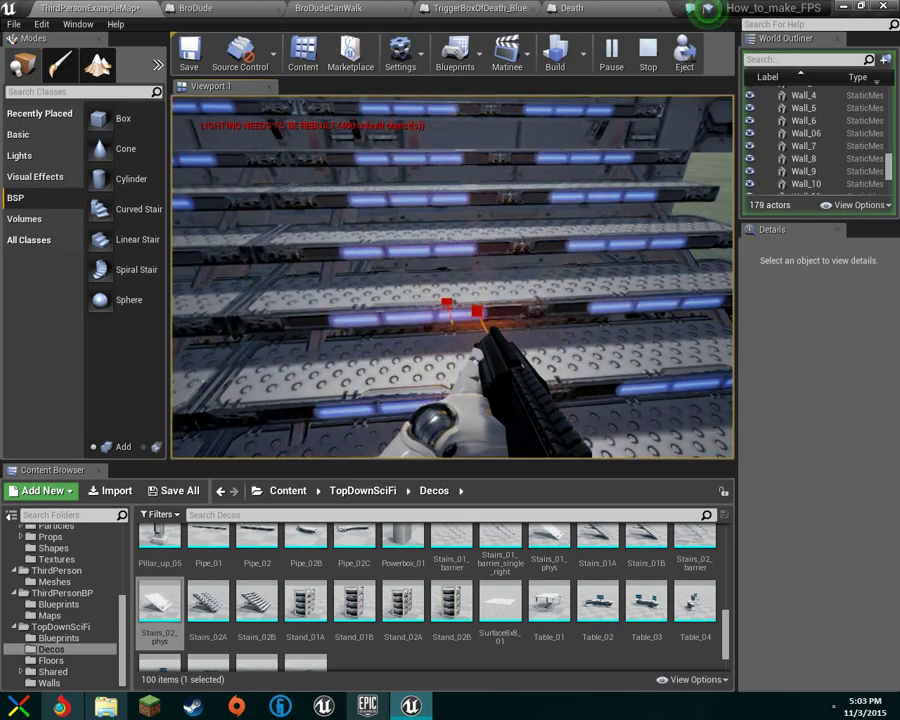
left_click(452, 277)
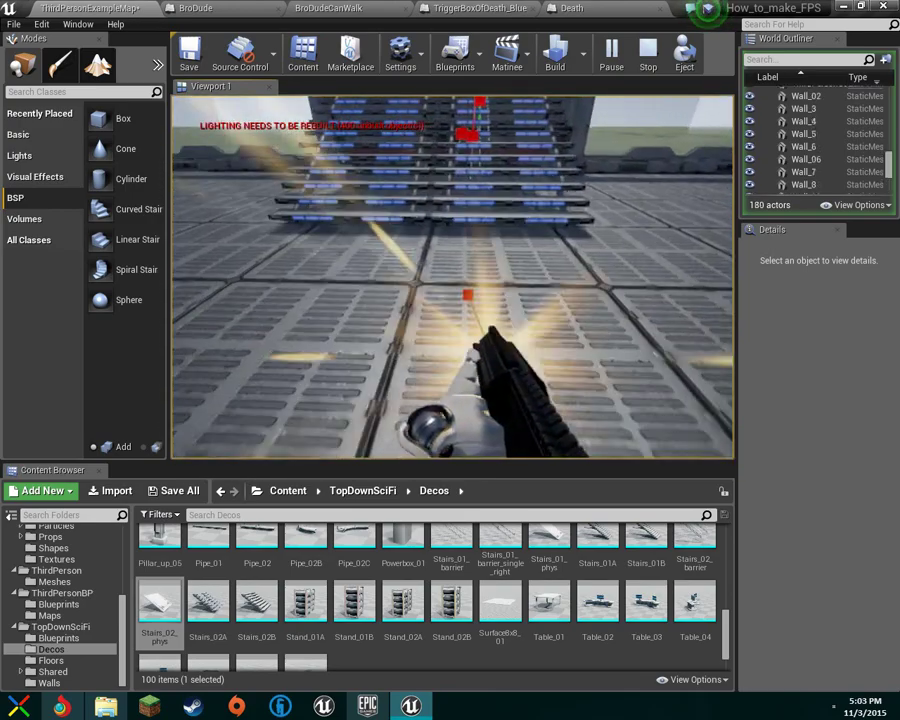
key("w")
key("space")
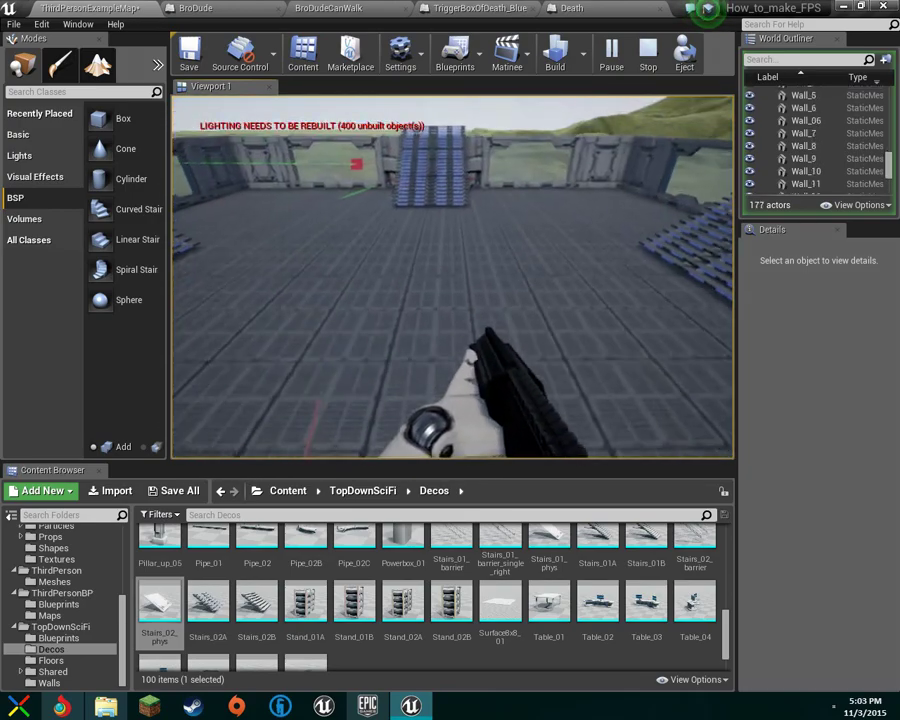
key("w")
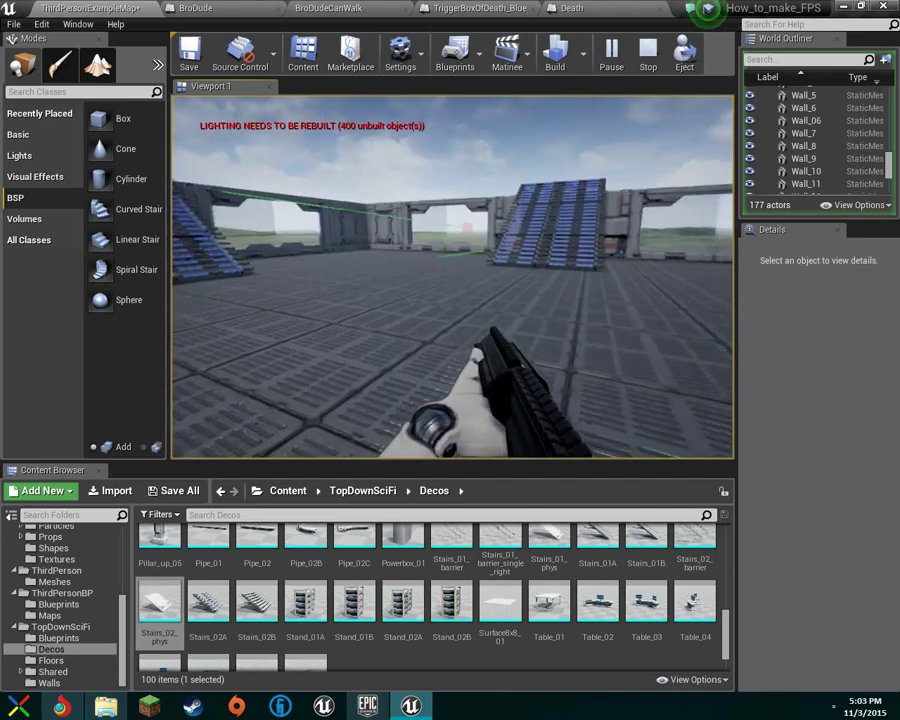
key("w")
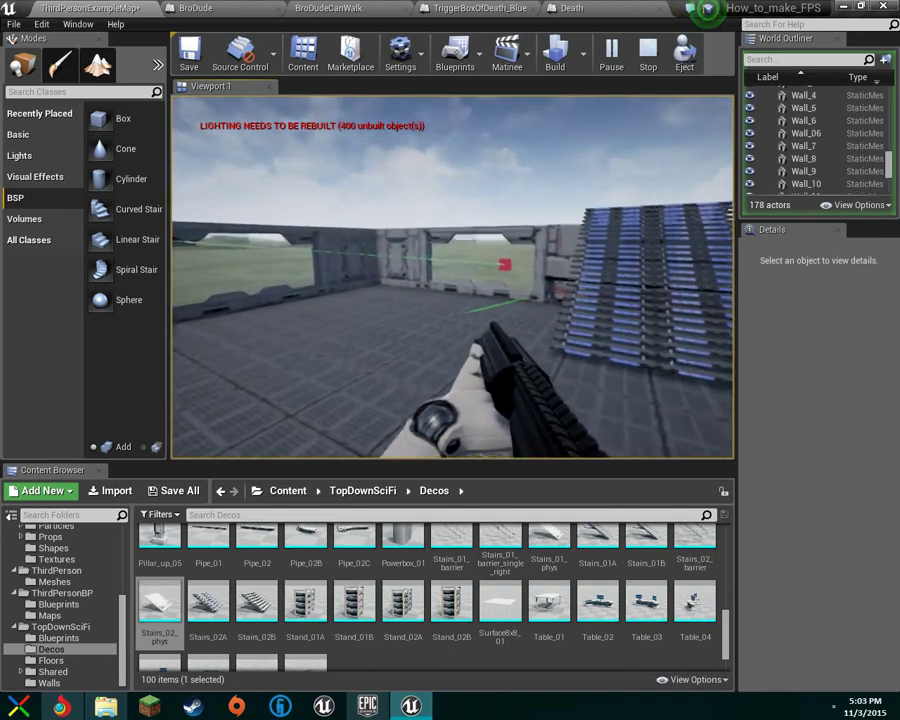
key("Escape")
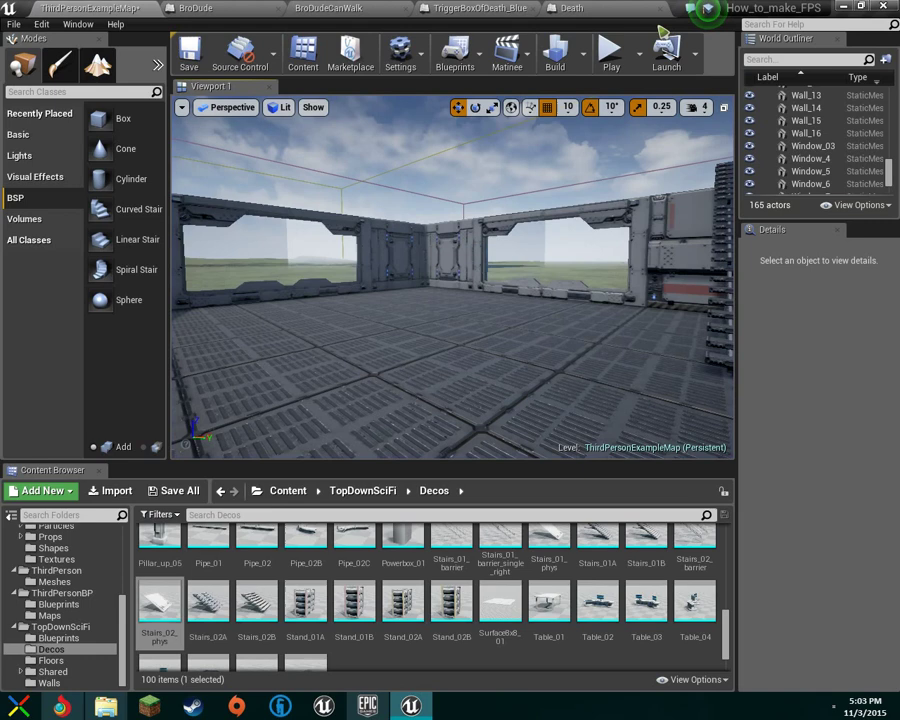
Start another play session inside the arena, advance the paused game by one frame, and resume it.
key("super")
key("super")
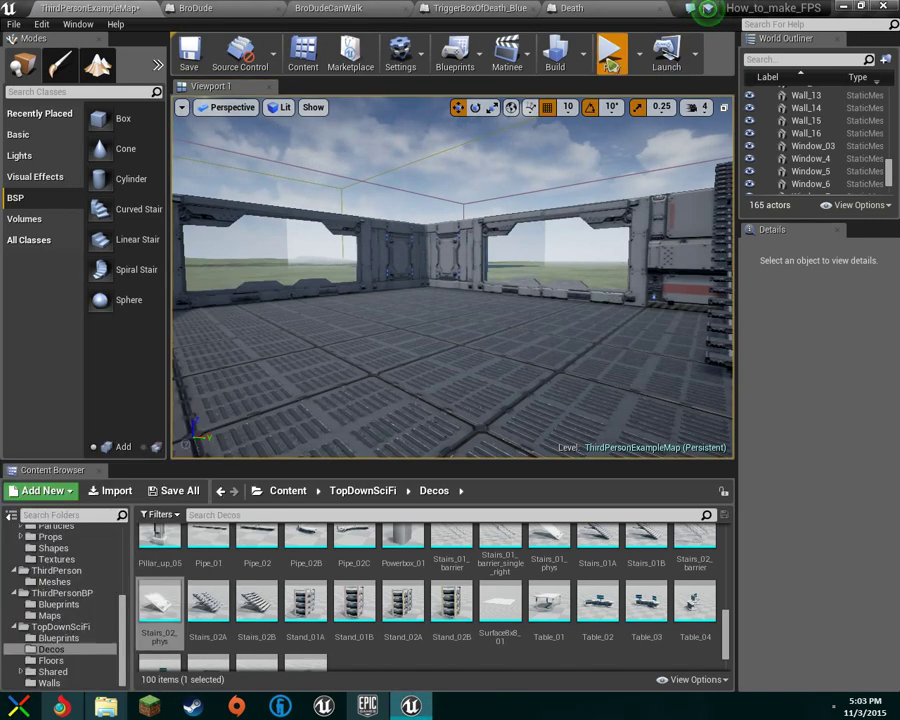
left_click(610, 63)
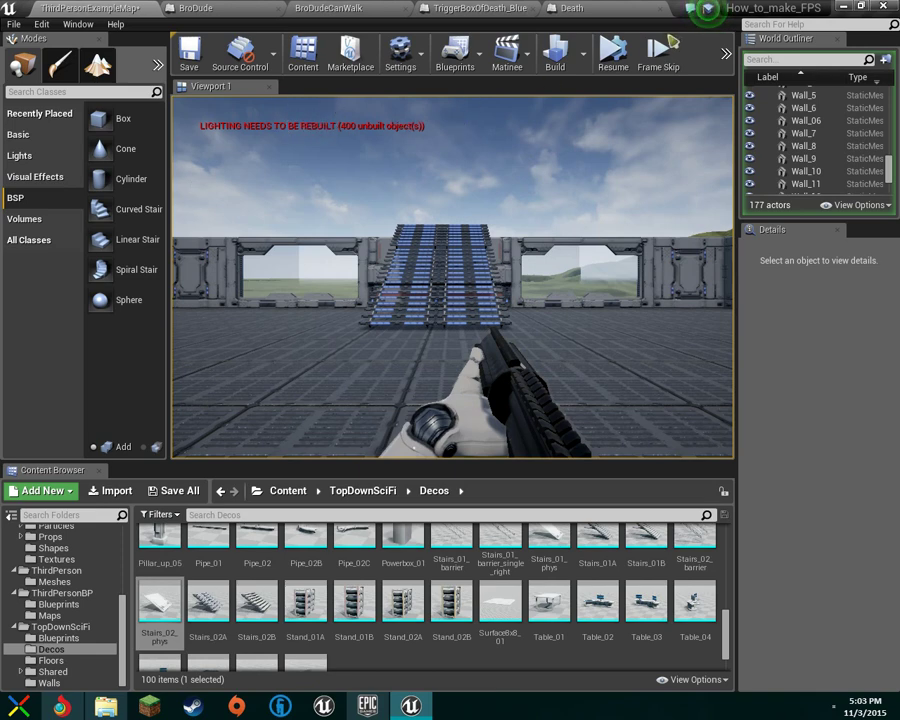
left_click(663, 62)
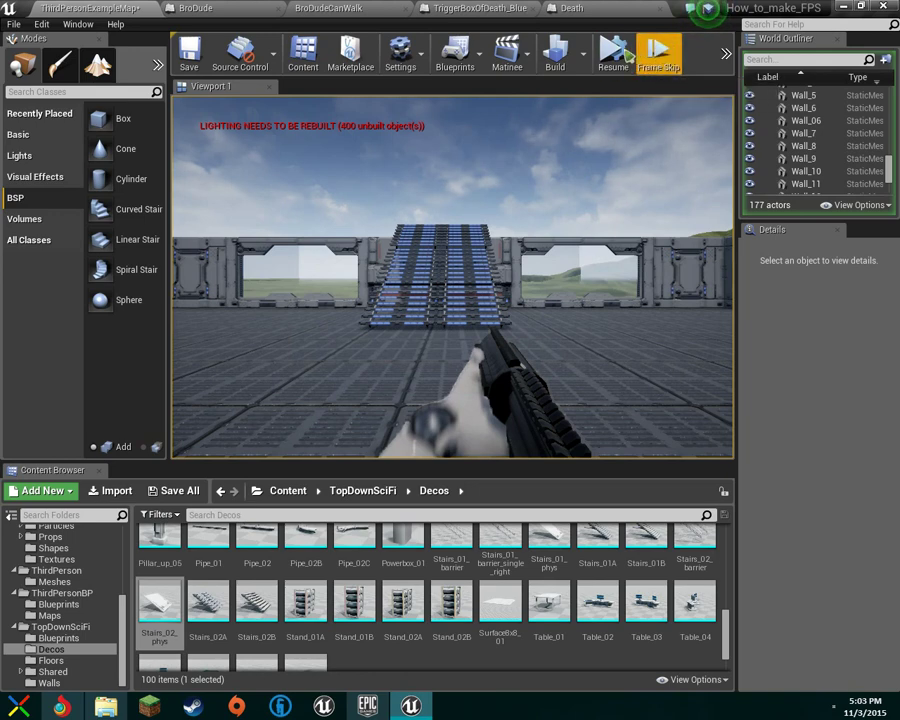
left_click(612, 58)
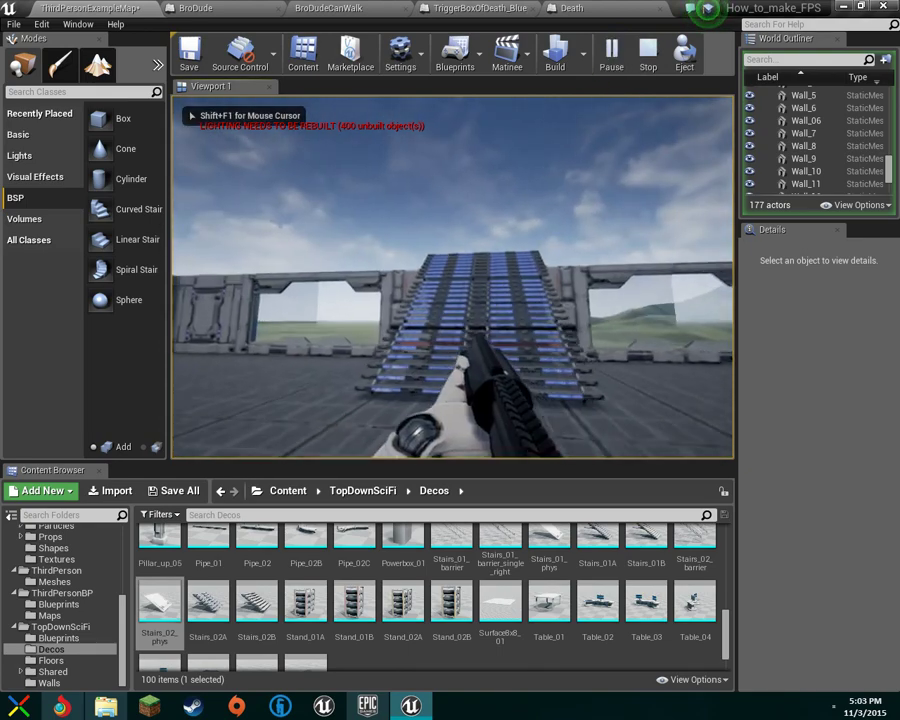
Eject from the player character to inspect it from behind facing the staircase, and stop the play session.
key("shift+F1")
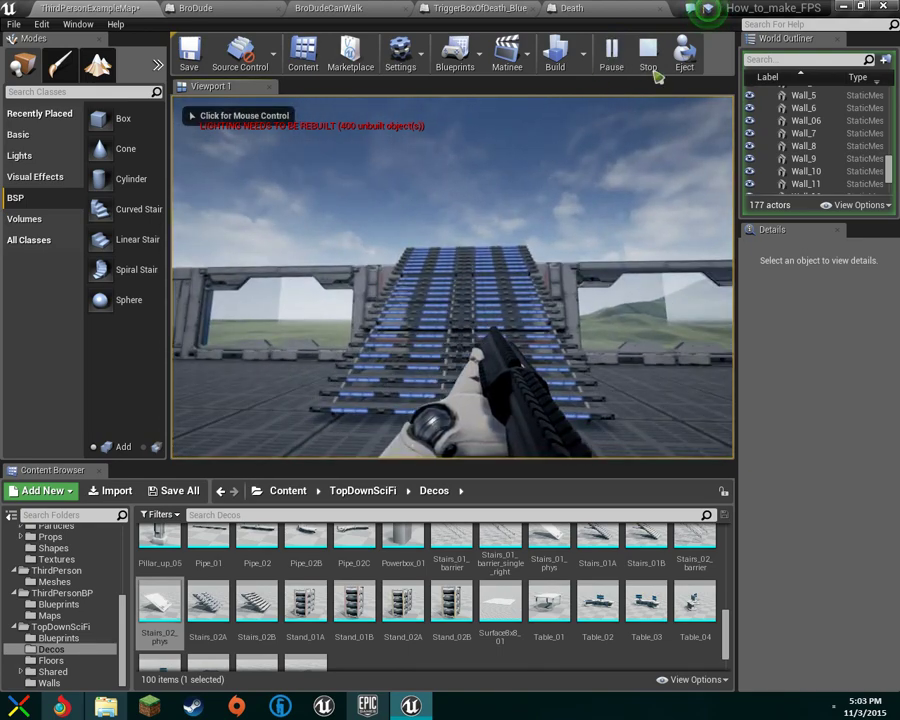
left_click(684, 58)
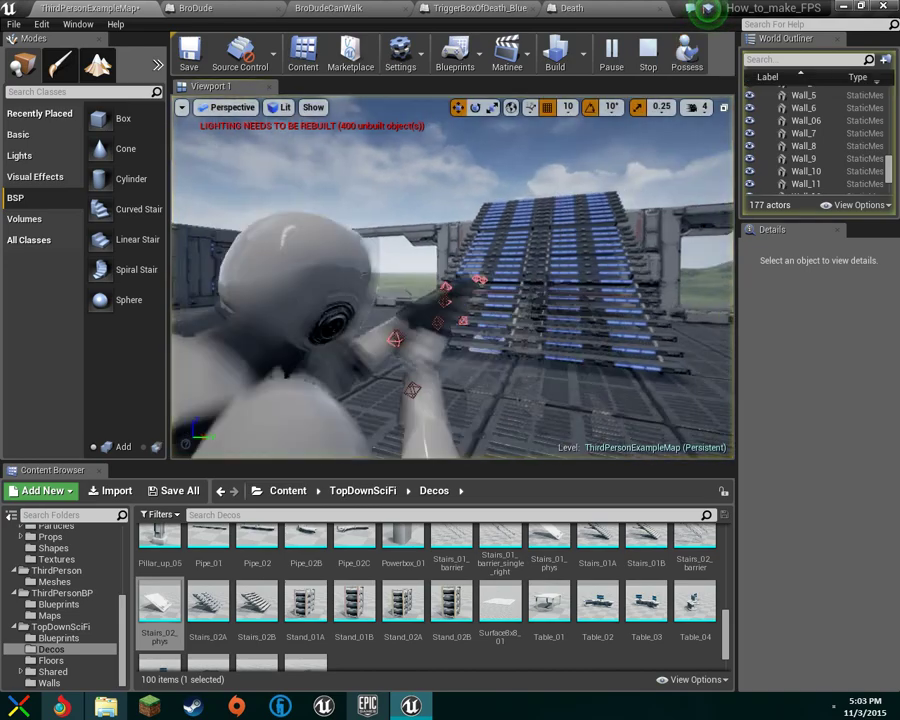
right_click_drag(452, 278, 536, 250)
key("w")
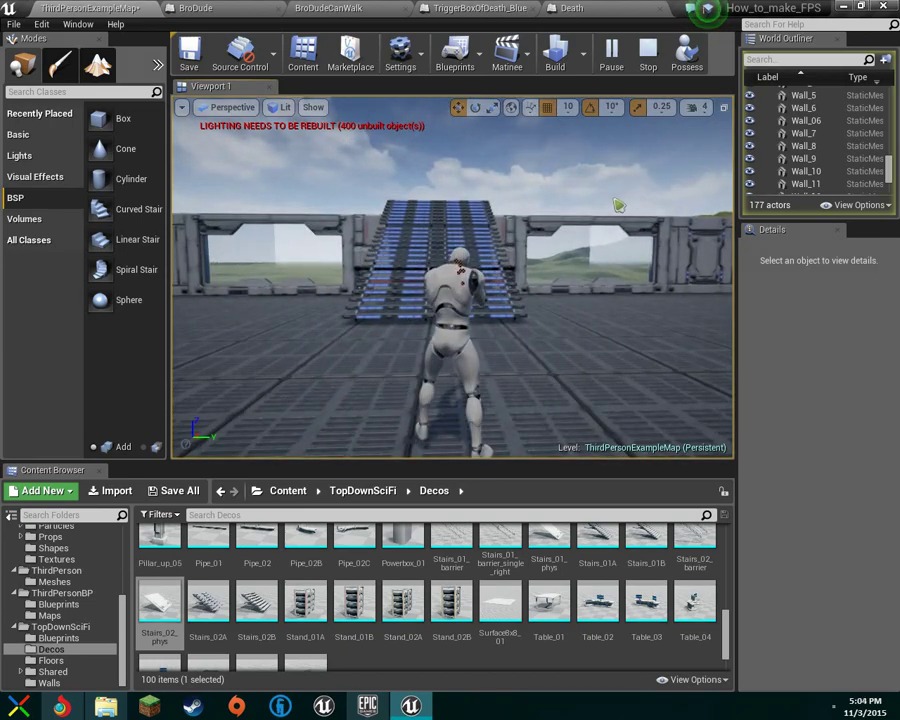
left_click(648, 55)
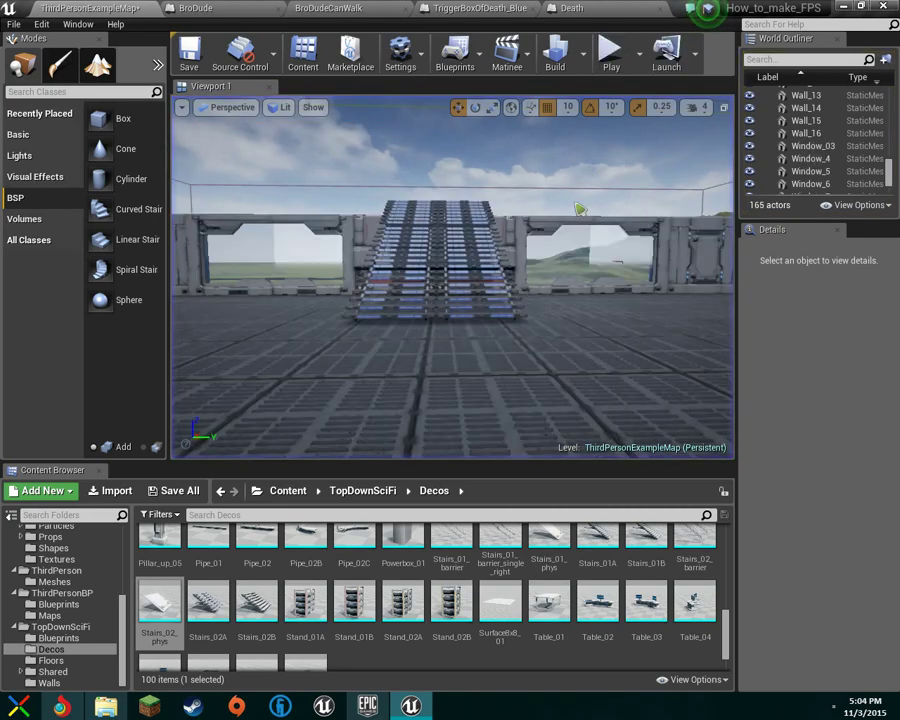
scroll(460, 265, "down", 6)
scroll(453, 224, "down", 5)
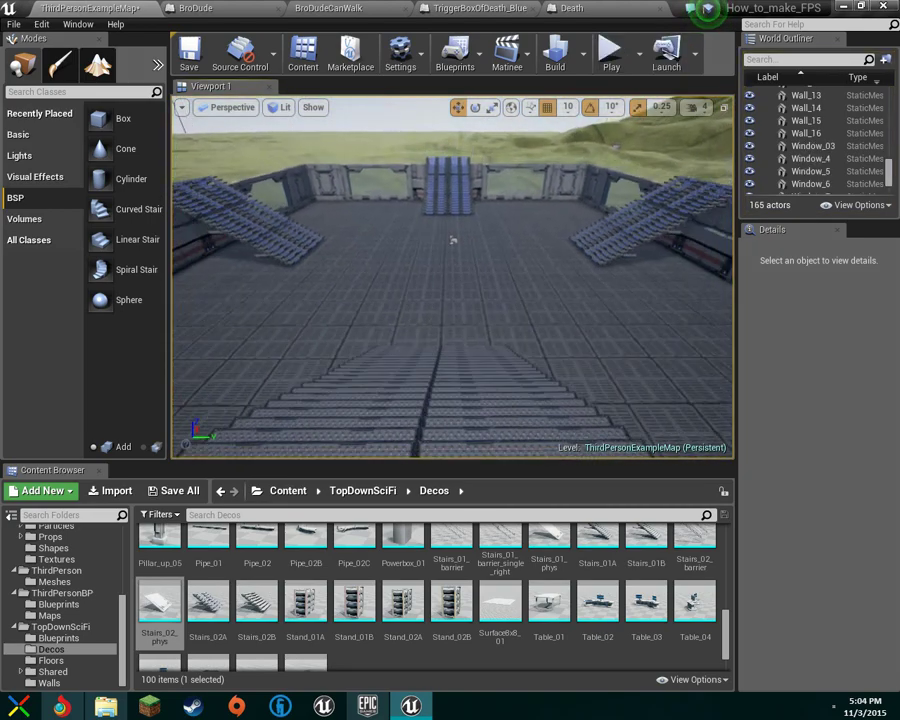